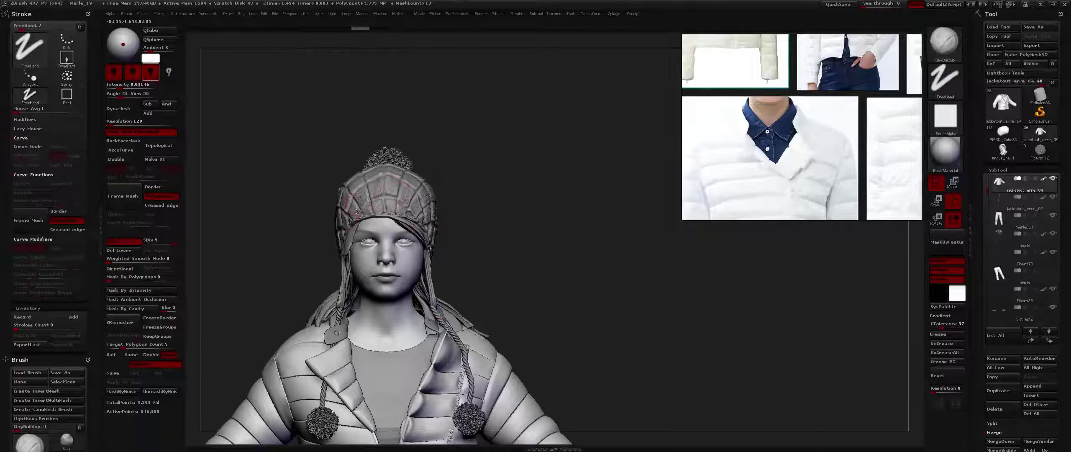
# Step: Examine the puffer jacket and the rest of the character from several angles and distances
pyautogui.moveTo(375, 196); pyautogui.dragTo(399, 189, button='right')
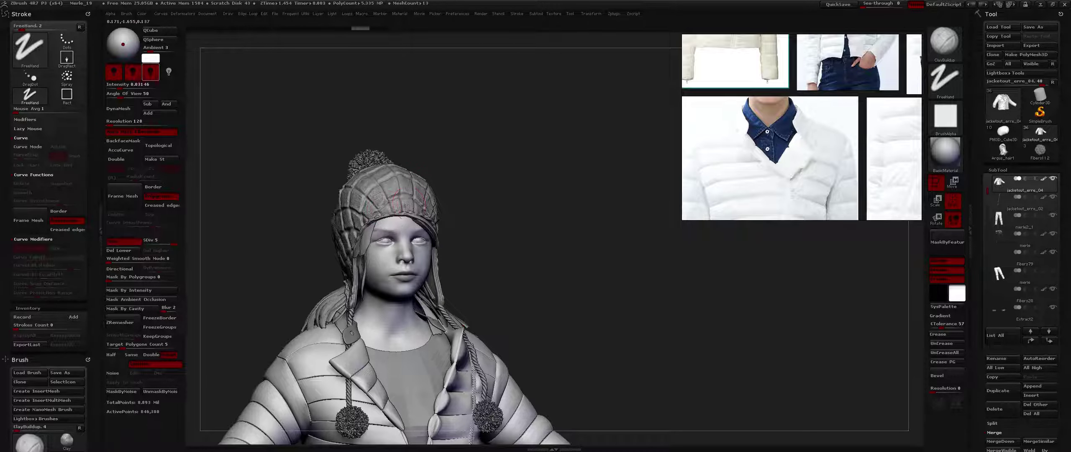
pyautogui.moveTo(390, 200); pyautogui.dragTo(369, 207, button='right')
pyautogui.moveTo(391, 214); pyautogui.dragTo(360, 200)
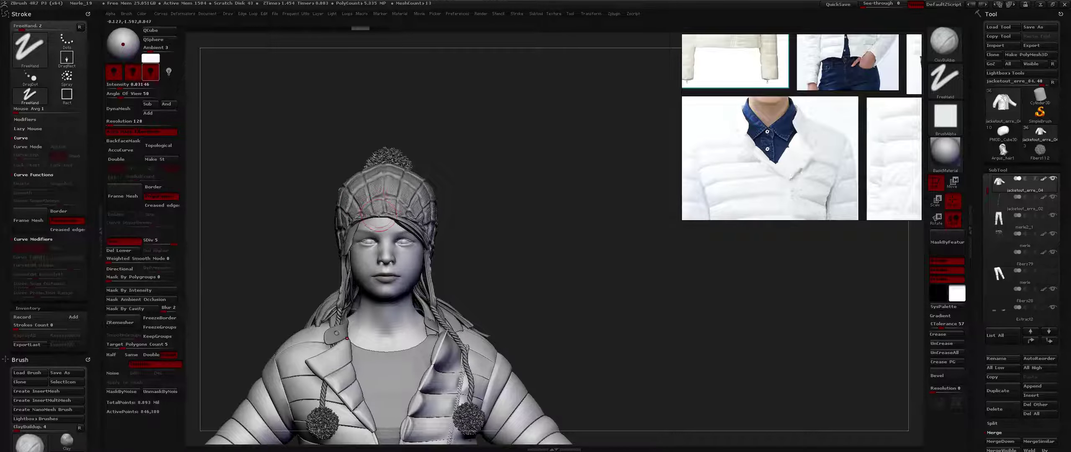
pyautogui.keyDown('ctrl'); pyautogui.moveTo(388, 278); pyautogui.dragTo(396, 173, button='right'); pyautogui.keyUp('ctrl')
pyautogui.moveTo(402, 235)
pyautogui.mouseDown(button='right')
pyautogui.moveTo(372, 228)
pyautogui.moveTo(435, 220)
pyautogui.moveTo(432, 249)
pyautogui.moveTo(405, 198)
pyautogui.mouseUp(button='right')
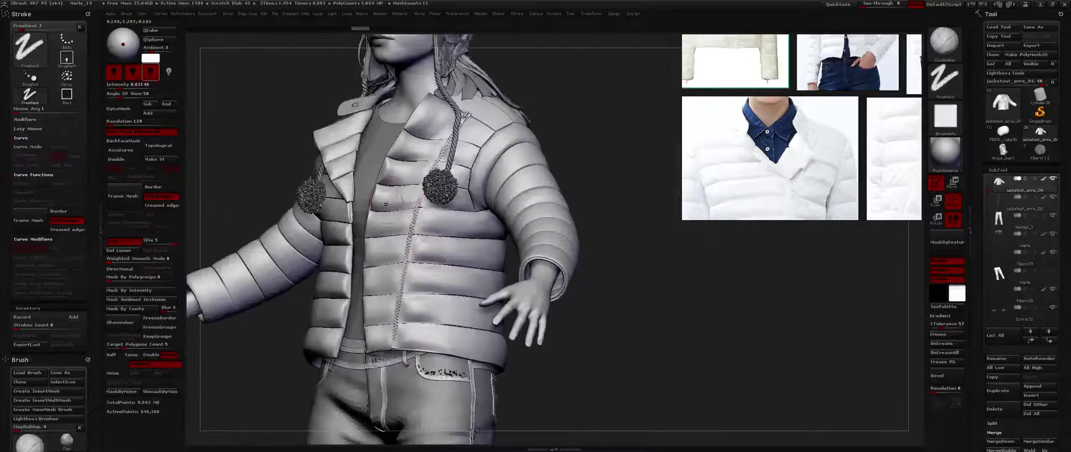
pyautogui.keyDown('alt'); pyautogui.moveTo(464, 133); pyautogui.dragTo(425, 238, button='right'); pyautogui.keyUp('alt')
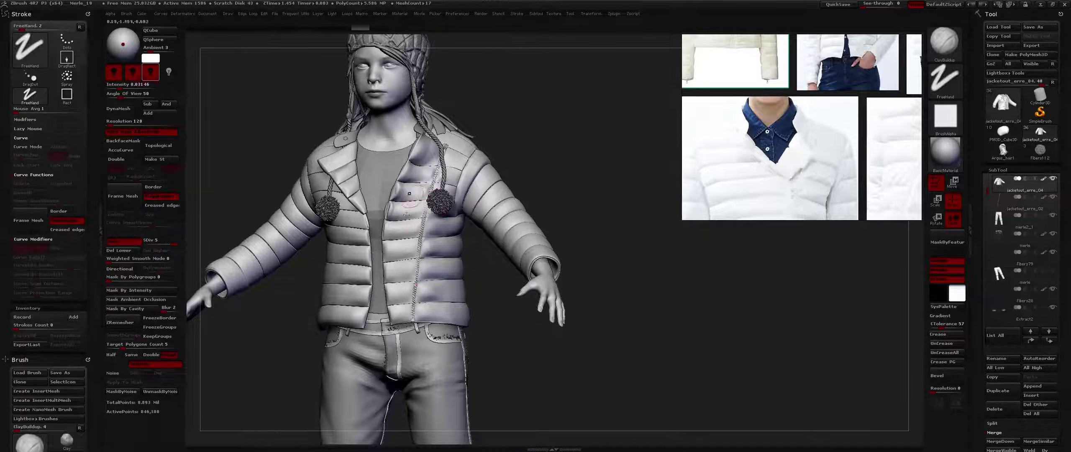
pyautogui.moveTo(438, 185); pyautogui.dragTo(459, 124, button='right')
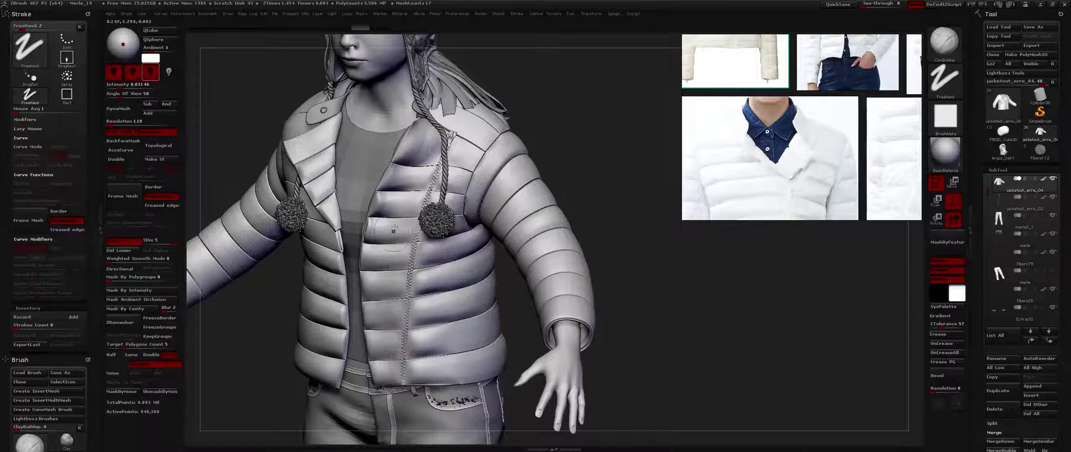
pyautogui.moveTo(394, 227); pyautogui.dragTo(421, 169, button='right')
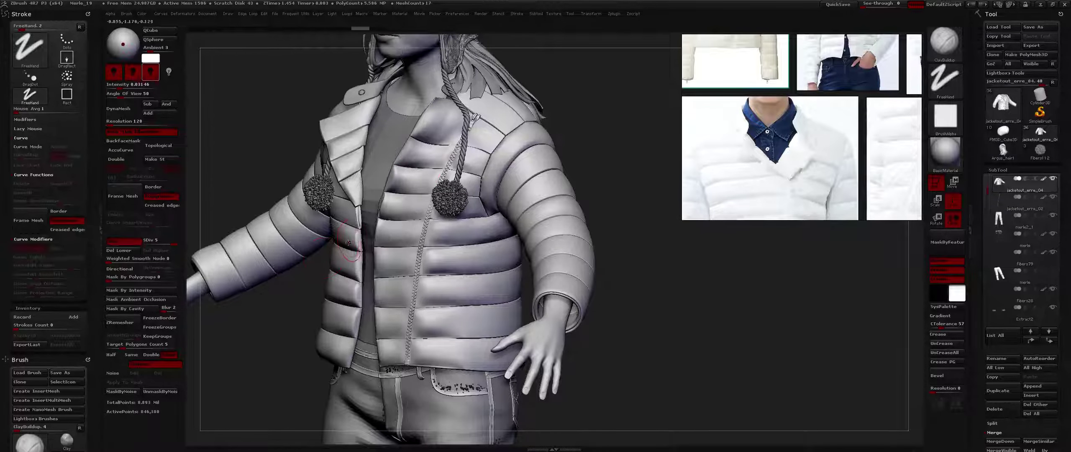
# Step: Load the Fold brush from the brush library
pyautogui.press(',')
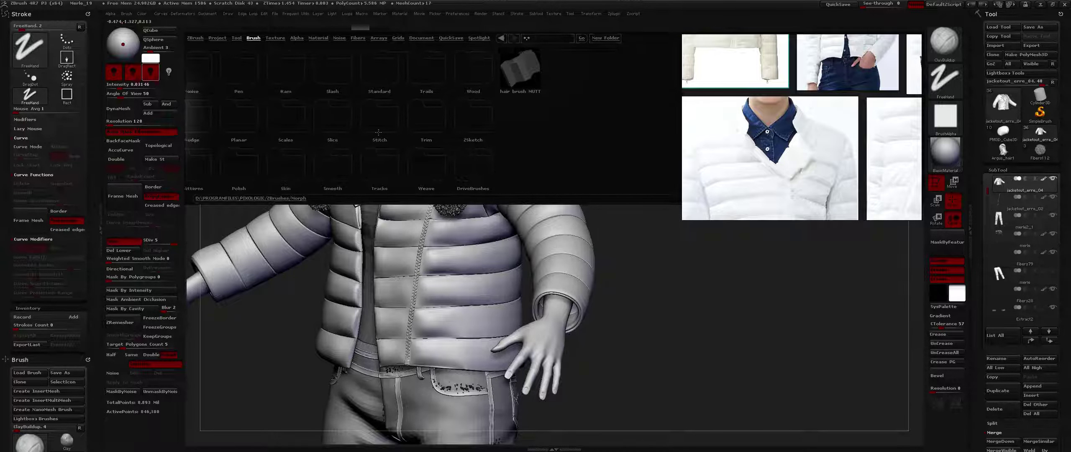
pyautogui.moveTo(368, 136); pyautogui.dragTo(489, 142)
pyautogui.doubleClick(551, 164)
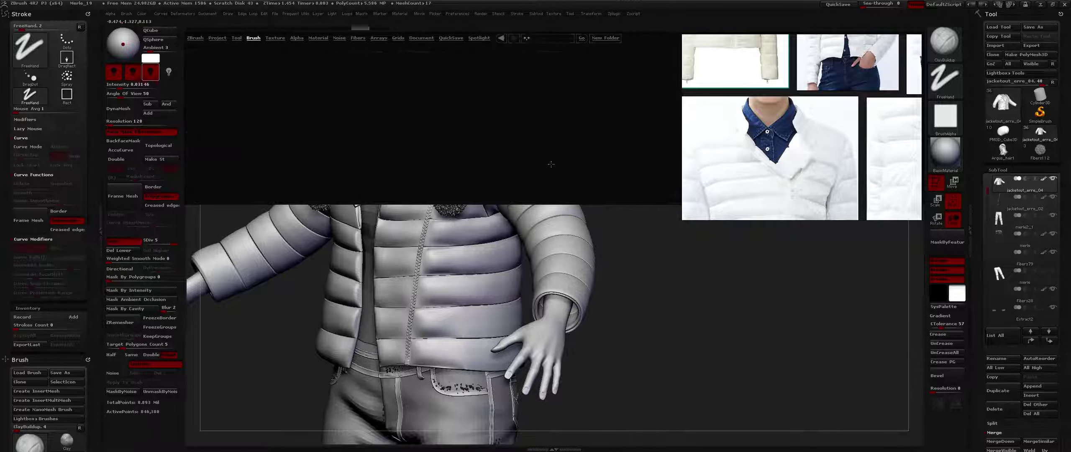
pyautogui.doubleClick(386, 122)
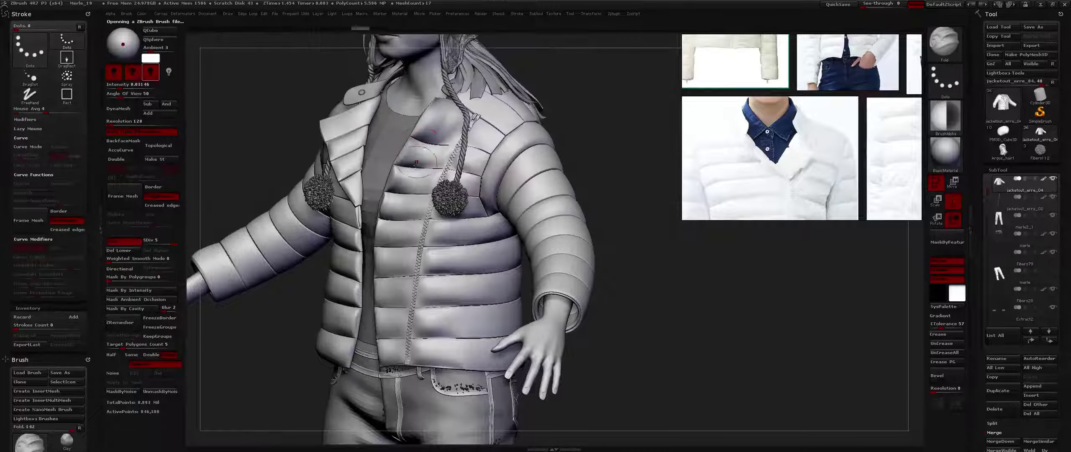
pyautogui.press('b')
pyautogui.press('Escape')
# Step: Try short Fold brush strokes on the jacket's front panel and undo them
pyautogui.keyDown('ctrl'); pyautogui.moveTo(425, 248); pyautogui.dragTo(424, 265, button='right'); pyautogui.keyUp('ctrl')
pyautogui.press('space')
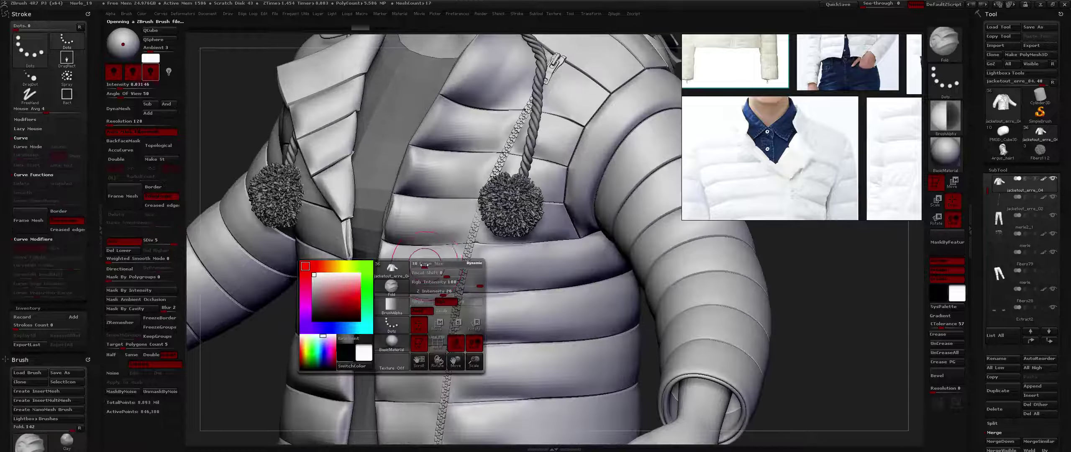
pyautogui.moveTo(421, 271); pyautogui.dragTo(432, 255)
pyautogui.hotkey('ctrl', 'z')
pyautogui.moveTo(428, 257)
pyautogui.mouseDown(button='right')
pyautogui.moveTo(416, 253)
pyautogui.moveTo(423, 246)
pyautogui.mouseUp(button='right')
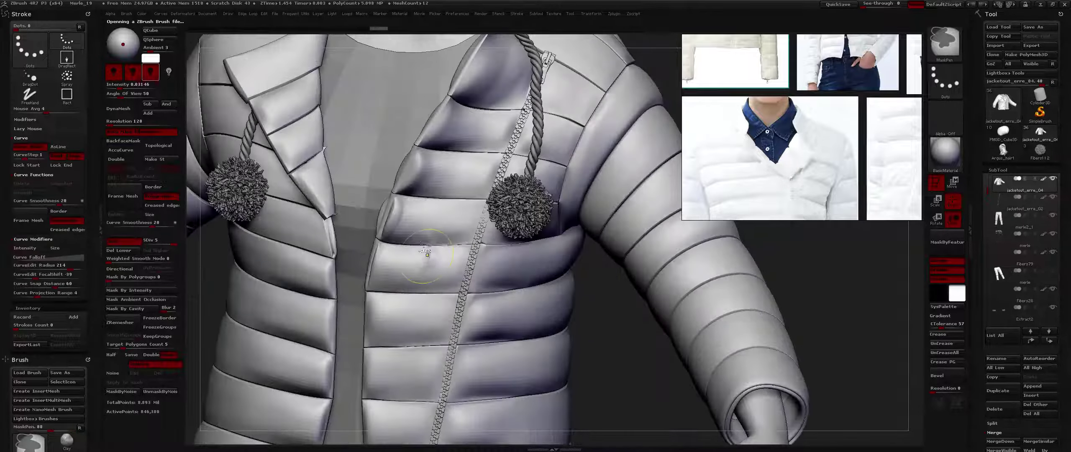
pyautogui.moveTo(435, 261); pyautogui.dragTo(443, 251)
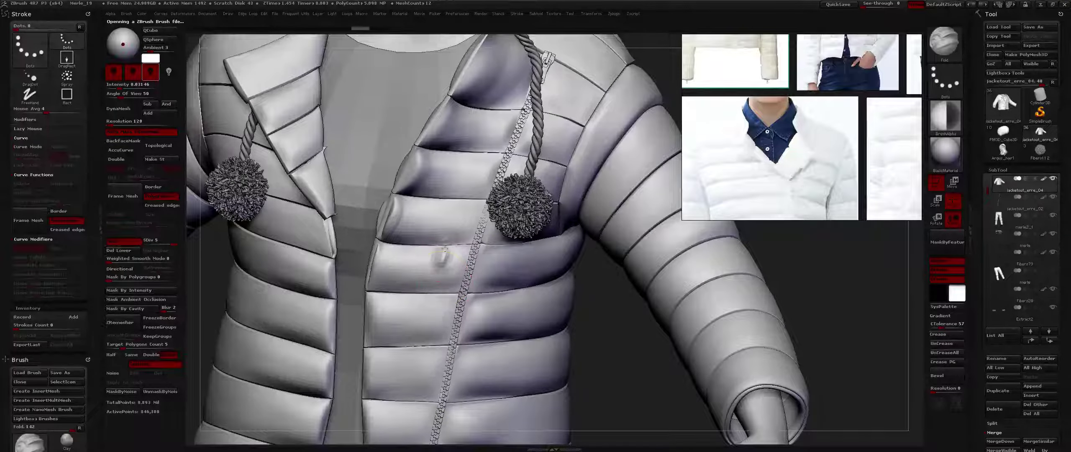
pyautogui.hotkey('ctrl', 'z')
# Step: Subdivide the jacket to level 6, undo the test fold on the front panel, and show only the jacket
pyautogui.press('space')
pyautogui.press('ctrl')
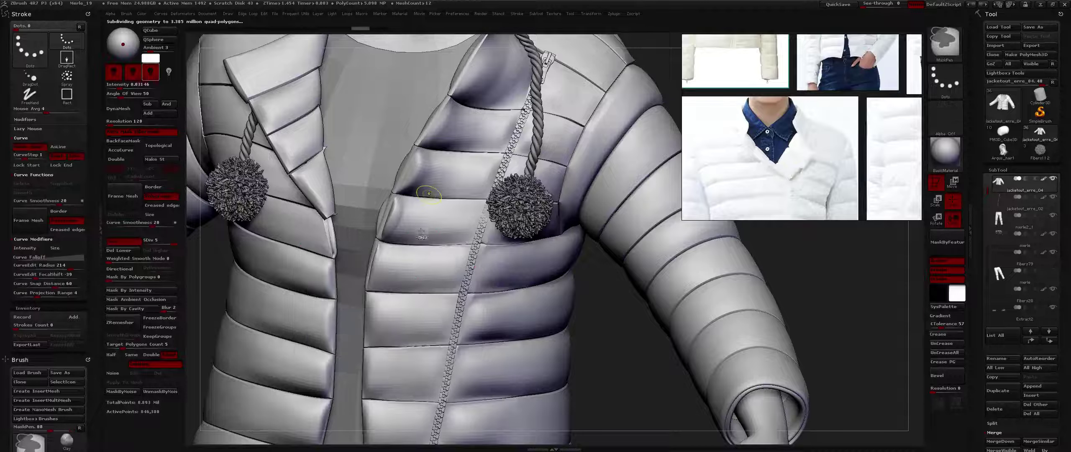
pyautogui.keyDown('alt'); pyautogui.moveTo(410, 319); pyautogui.dragTo(417, 259, button='right'); pyautogui.keyUp('alt')
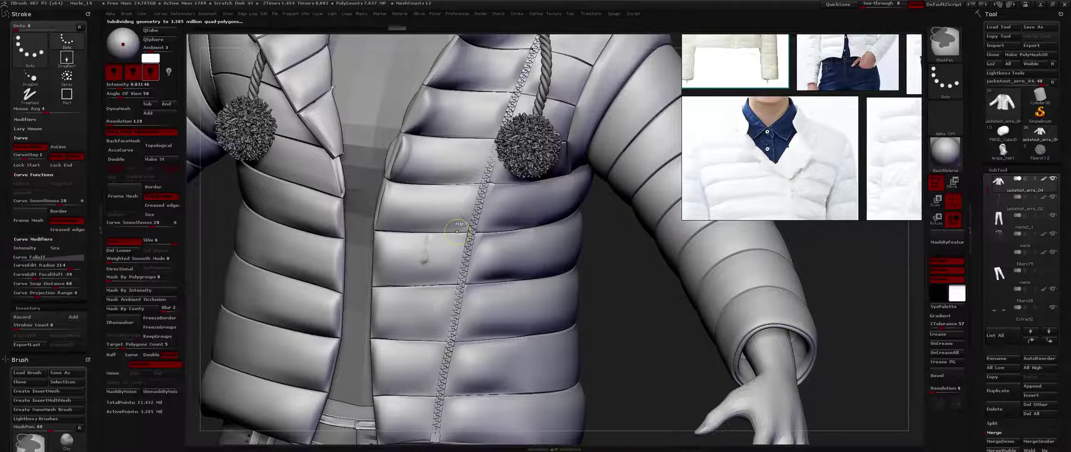
pyautogui.hotkey('ctrl', 'z')
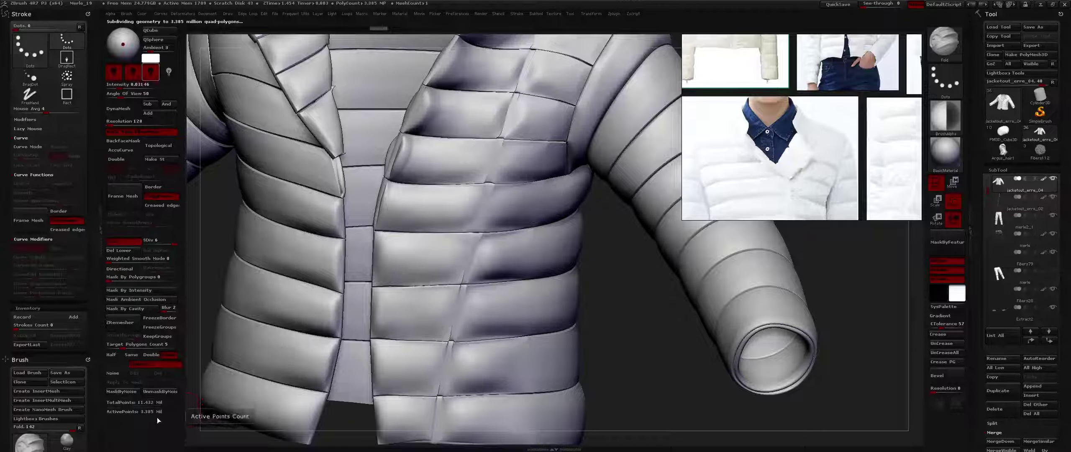
# Step: Switch the jacket to subdivision level 5 and try a vertical Fold stroke on the chest panel
pyautogui.hotkey('shift', 'd')
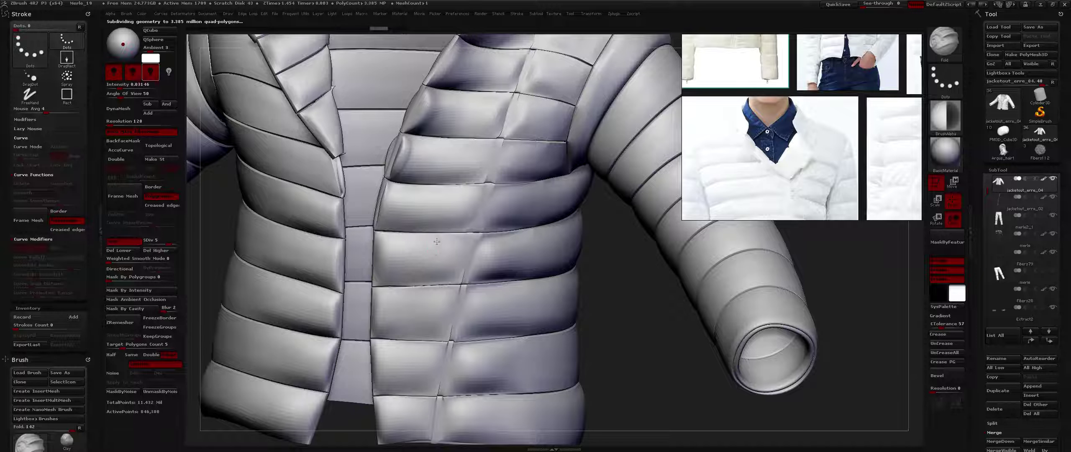
pyautogui.rightClick(331, 289)
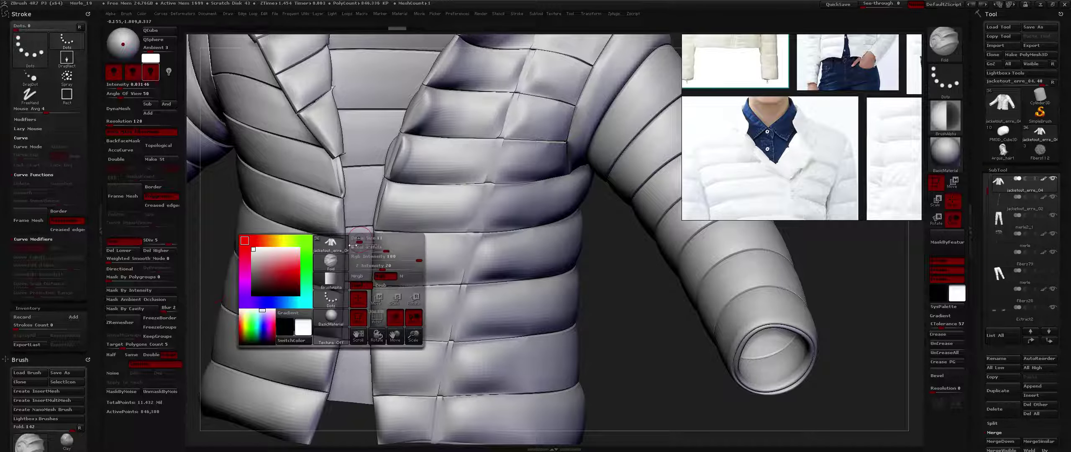
pyautogui.press('2')
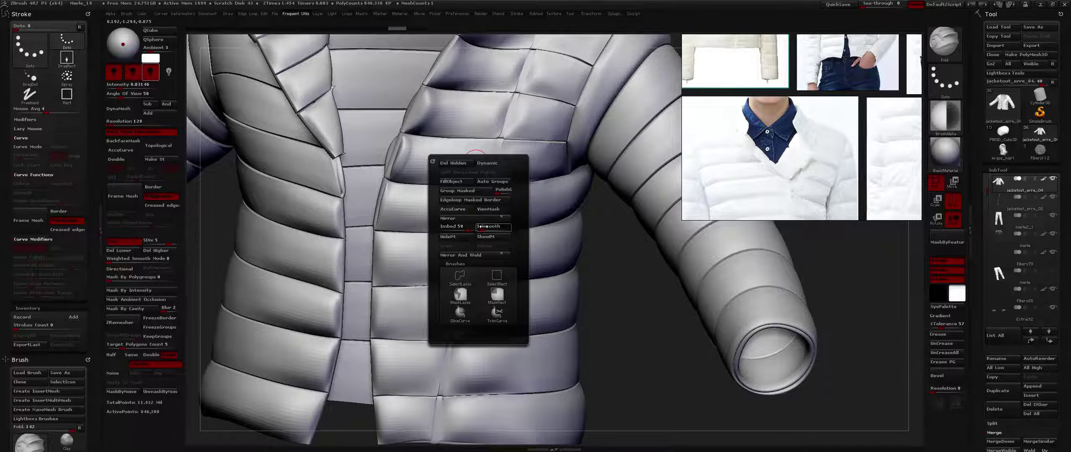
pyautogui.moveTo(484, 226); pyautogui.dragTo(480, 227)
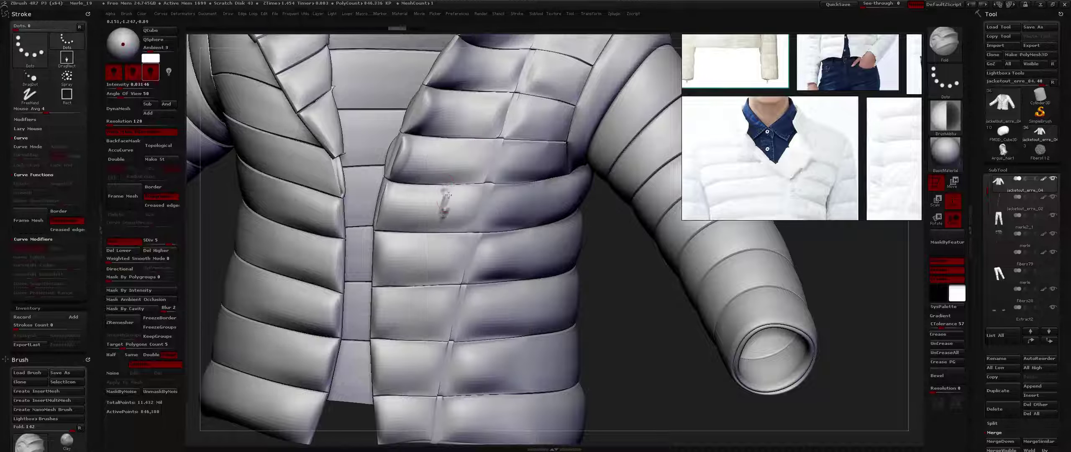
pyautogui.moveTo(449, 195); pyautogui.dragTo(448, 189)
# Step: Try a curve-based Fold stroke across a front panel at subdivision level 6 and undo it
pyautogui.moveTo(447, 189)
pyautogui.mouseDown(button='right')
pyautogui.moveTo(401, 196)
pyautogui.moveTo(377, 180)
pyautogui.moveTo(472, 203)
pyautogui.moveTo(442, 220)
pyautogui.moveTo(456, 184)
pyautogui.moveTo(458, 241)
pyautogui.mouseUp(button='right')
pyautogui.hotkey('shift', 'f')
pyautogui.hotkey('shift', 'f')
pyautogui.moveTo(462, 220)
pyautogui.mouseDown()
pyautogui.moveTo(452, 266)
pyautogui.moveTo(463, 218)
pyautogui.mouseUp()
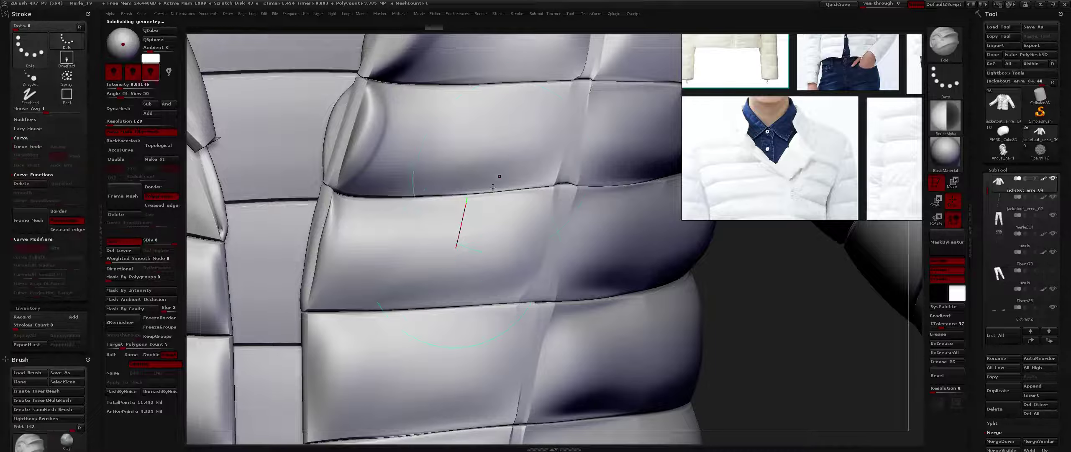
pyautogui.scroll(-3, 480, 237)
pyautogui.hotkey('ctrl', 'z')
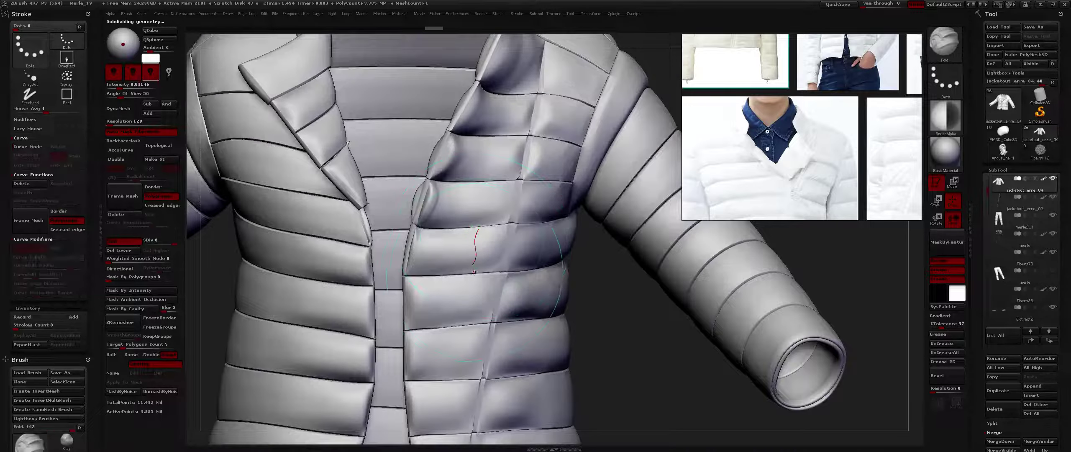
# Step: Turn off Curve Mode for the MaskPen brush
pyautogui.keyDown('ctrl'); pyautogui.click(940, 45); pyautogui.keyUp('ctrl')
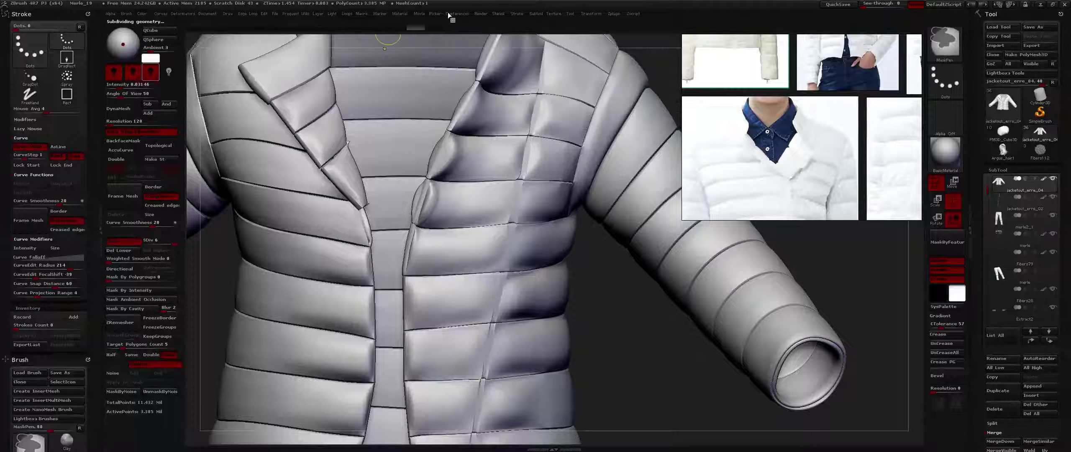
pyautogui.click(517, 15)
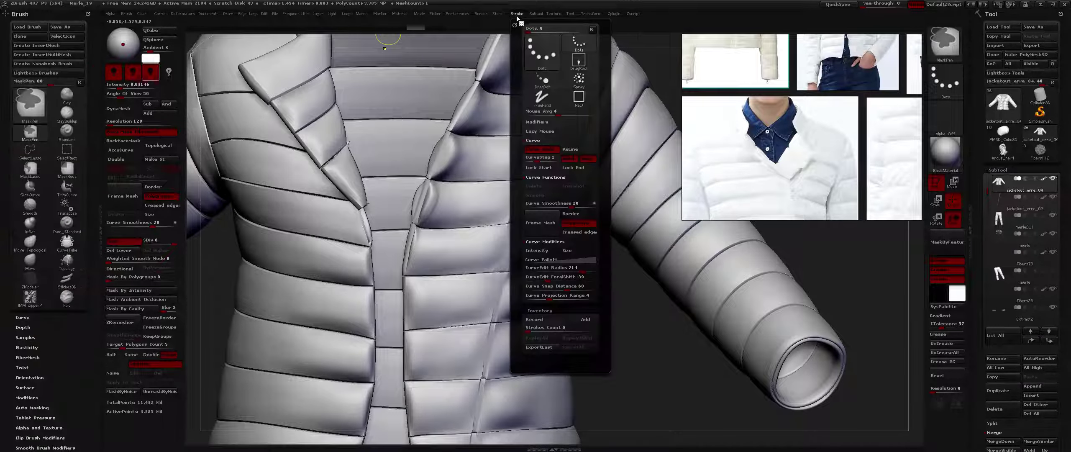
pyautogui.keyDown('ctrl'); pyautogui.click(543, 150); pyautogui.keyUp('ctrl')
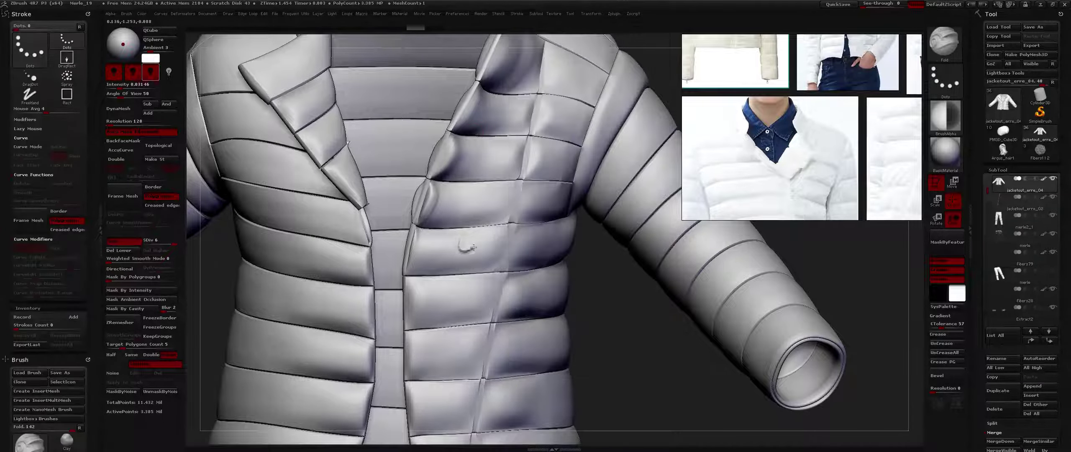
# Step: Try masking a small spot on the front panel and undo the mask
pyautogui.press('ctrl')
pyautogui.press('ctrl')
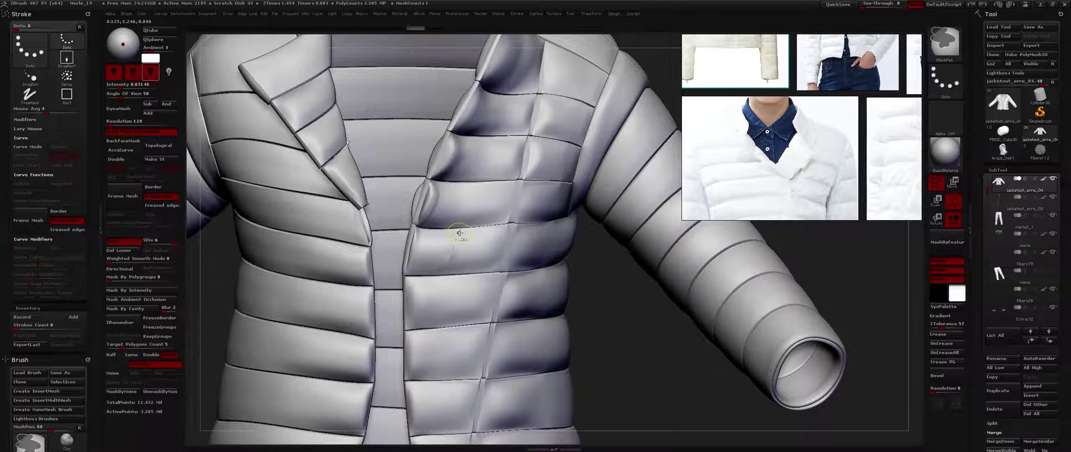
pyautogui.keyDown('ctrl'); pyautogui.moveTo(459, 233); pyautogui.dragTo(458, 251); pyautogui.keyUp('ctrl')
pyautogui.hotkey('ctrl', 'z')
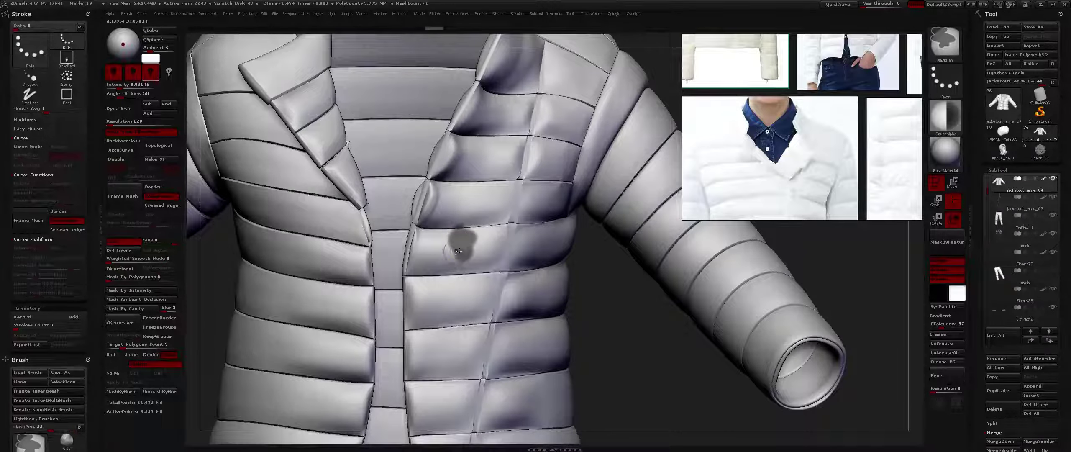
pyautogui.hotkey('ctrl', 'z')
# Step: Set Mask By Polygroups to 100 and test masking at the seam between two front panels
pyautogui.moveTo(479, 221)
pyautogui.mouseDown(button='right')
pyautogui.moveTo(435, 229)
pyautogui.moveTo(519, 219)
pyautogui.moveTo(524, 243)
pyautogui.moveTo(509, 235)
pyautogui.mouseUp(button='right')
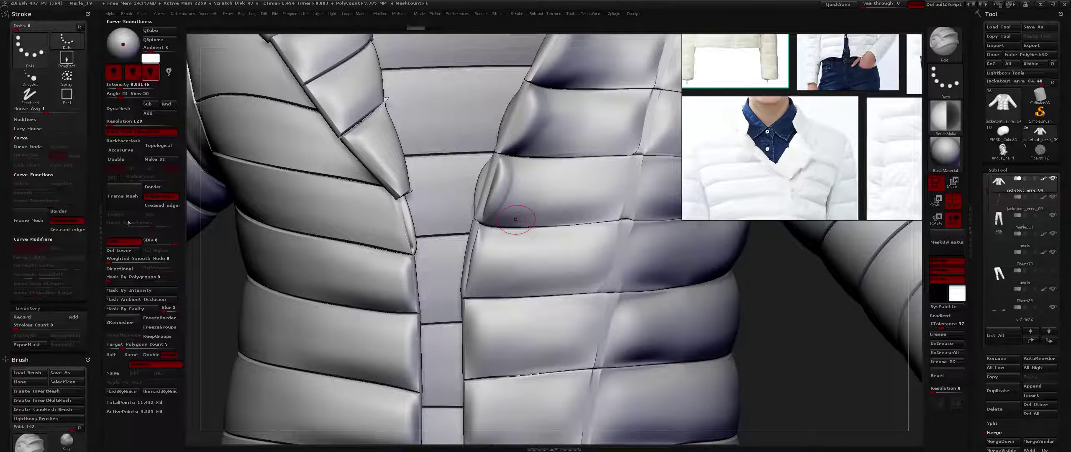
pyautogui.moveTo(125, 277); pyautogui.dragTo(176, 277)
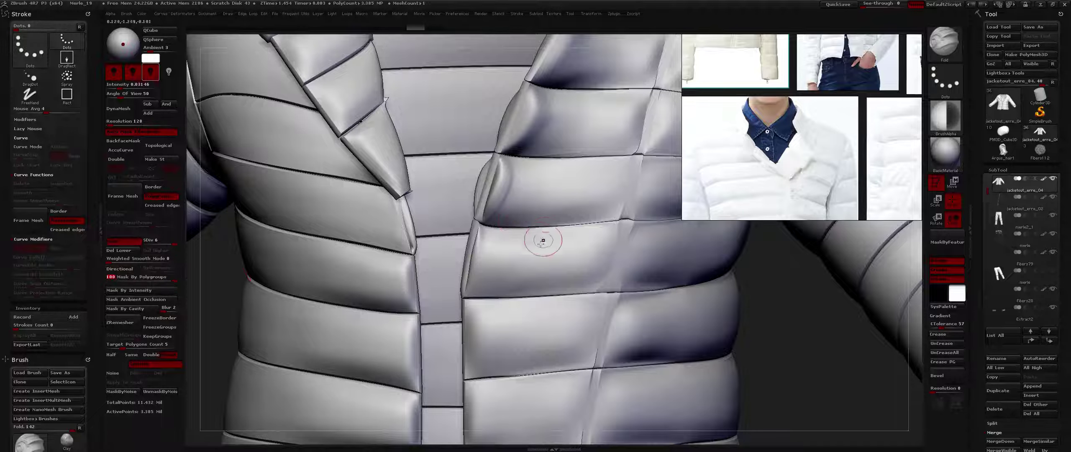
pyautogui.press('ctrl')
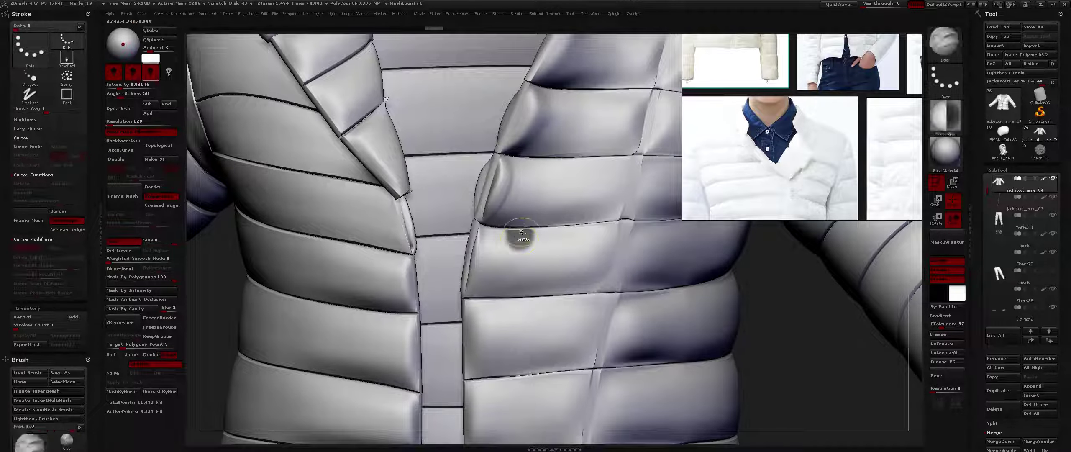
pyautogui.press('ctrl')
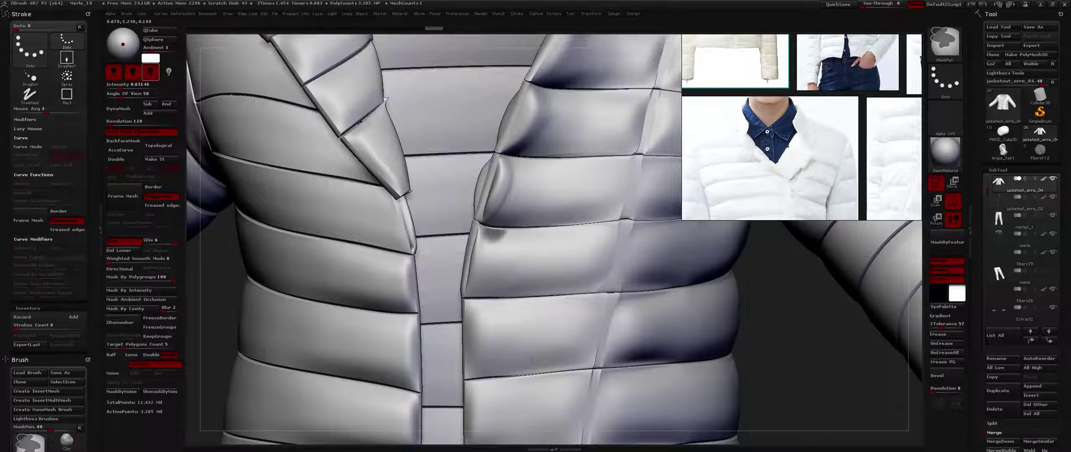
pyautogui.keyDown('ctrl'); pyautogui.moveTo(494, 230); pyautogui.dragTo(493, 242); pyautogui.keyUp('ctrl')
# Step: Drop the jacket to subdivision level 5 and select the Dam_Standard brush
pyautogui.moveTo(502, 235)
pyautogui.keyDown('alt'); pyautogui.mouseDown(button='right')
pyautogui.moveTo(584, 202)
pyautogui.moveTo(494, 161)
pyautogui.mouseUp(button='right'); pyautogui.keyUp('alt')
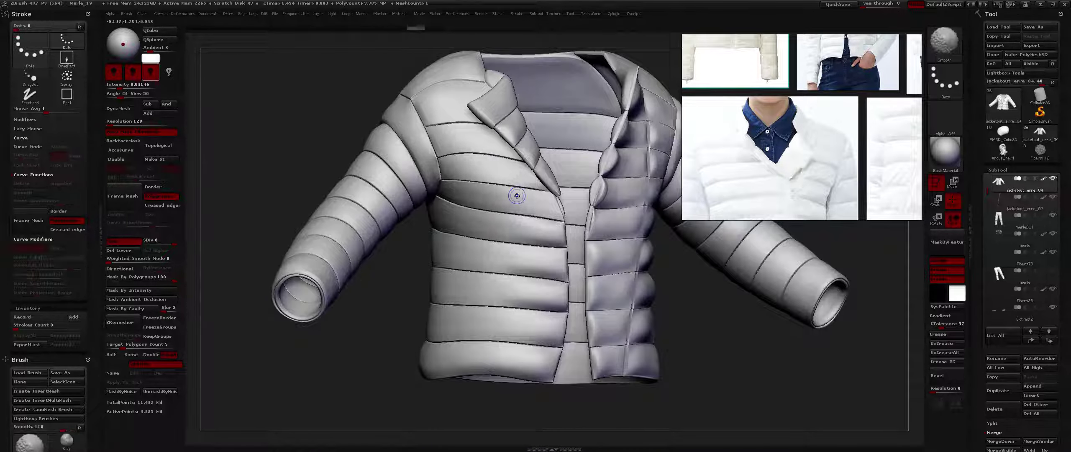
pyautogui.hotkey('shift', 'd')
pyautogui.press('b')
pyautogui.press('d')
pyautogui.press('s')
# Step: Try a Dam_Standard stroke on the jacket front and undo it
pyautogui.keyDown('ctrl'); pyautogui.moveTo(493, 214); pyautogui.dragTo(505, 248, button='right'); pyautogui.keyUp('ctrl')
pyautogui.moveTo(506, 249); pyautogui.dragTo(513, 226)
pyautogui.hotkey('ctrl', 'z')
pyautogui.hotkey('ctrl', 'z')
# Step: Inspect the jacket's polygroups around the collar by isolating groups and restoring the full jacket
pyautogui.moveTo(542, 217)
pyautogui.mouseDown(button='right')
pyautogui.moveTo(576, 220)
pyautogui.moveTo(521, 201)
pyautogui.mouseUp(button='right')
pyautogui.hotkey('shift', 'f')
pyautogui.press('f')
pyautogui.moveTo(376, 133); pyautogui.dragTo(437, 169, button='right')
pyautogui.keyDown('ctrl'); pyautogui.keyDown('shift'); pyautogui.click(395, 96); pyautogui.keyUp('shift'); pyautogui.keyUp('ctrl')
pyautogui.keyDown('ctrl'); pyautogui.keyDown('shift'); pyautogui.click(395, 95); pyautogui.keyUp('shift'); pyautogui.keyUp('ctrl')
pyautogui.keyDown('ctrl'); pyautogui.keyDown('shift'); pyautogui.moveTo(493, 152); pyautogui.dragTo(506, 161); pyautogui.keyUp('shift'); pyautogui.keyUp('ctrl')
pyautogui.keyDown('ctrl'); pyautogui.keyDown('shift'); pyautogui.click(503, 152); pyautogui.keyUp('shift'); pyautogui.keyUp('ctrl')
pyautogui.moveTo(503, 153); pyautogui.dragTo(481, 161, button='right')
pyautogui.moveTo(414, 153)
pyautogui.keyDown('ctrl'); pyautogui.mouseDown(button='right')
pyautogui.moveTo(442, 175)
pyautogui.moveTo(408, 166)
pyautogui.moveTo(435, 172)
pyautogui.moveTo(417, 165)
pyautogui.mouseUp(button='right'); pyautogui.keyUp('ctrl')
pyautogui.hotkey('shift', 'f')
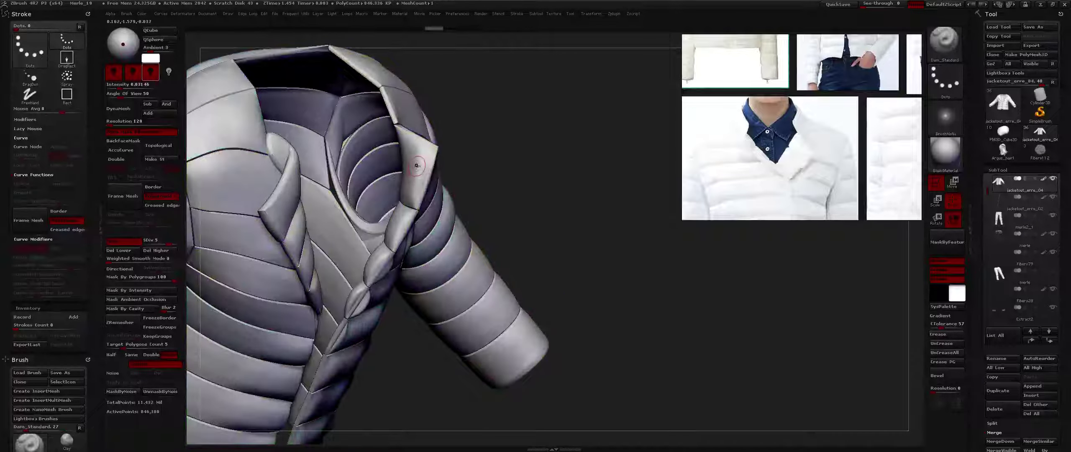
# Step: Raise the jacket to subdivision level 6 and isolate the polygroup that contains the lapel
pyautogui.hotkey('ctrl', 'shift')
pyautogui.keyDown('ctrl'); pyautogui.keyDown('shift'); pyautogui.click(421, 167); pyautogui.keyUp('shift'); pyautogui.keyUp('ctrl')
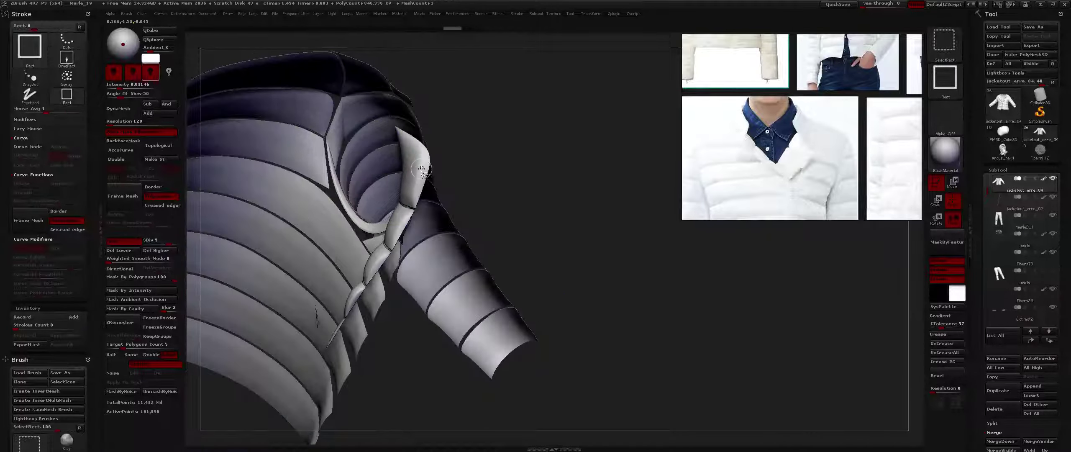
pyautogui.keyDown('ctrl'); pyautogui.keyDown('shift'); pyautogui.click(509, 125); pyautogui.keyUp('shift'); pyautogui.keyUp('ctrl')
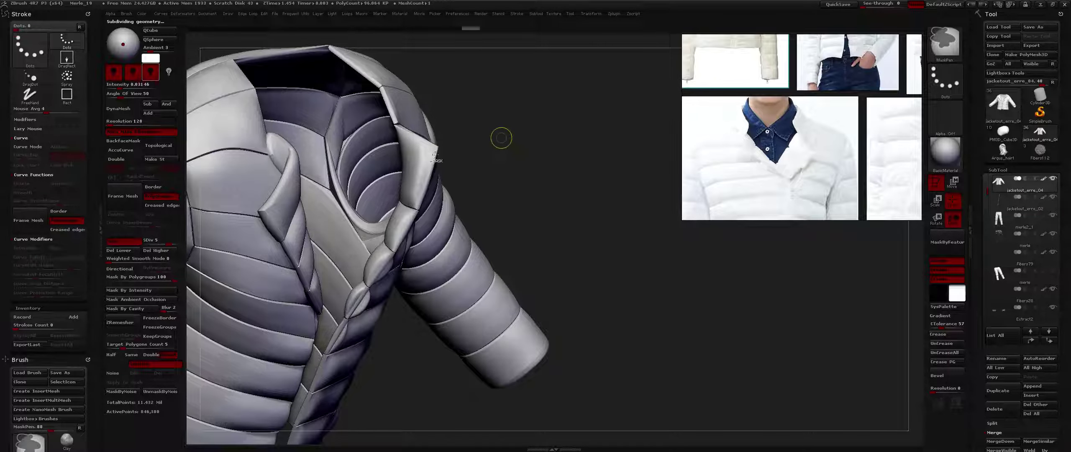
pyautogui.keyDown('ctrl'); pyautogui.keyDown('shift'); pyautogui.click(417, 172); pyautogui.keyUp('shift'); pyautogui.keyUp('ctrl')
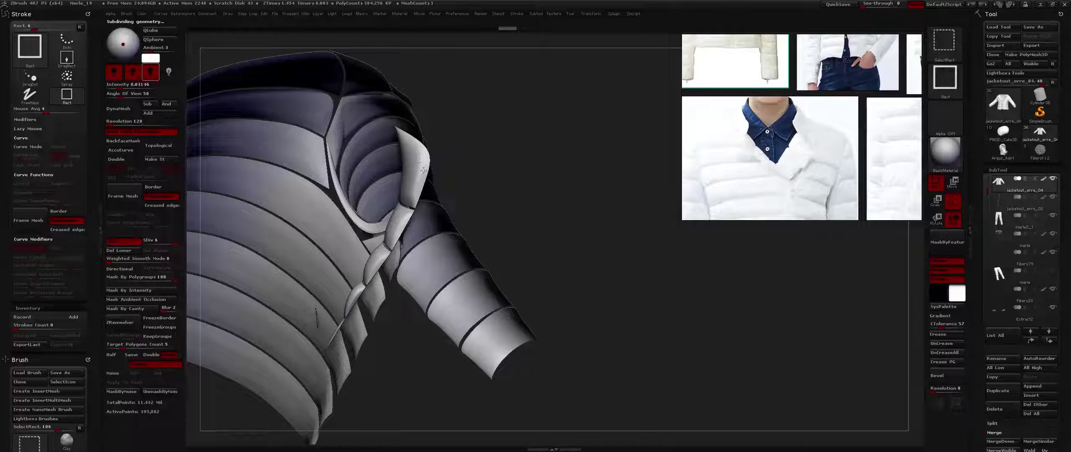
# Step: Inspect the jacket by inverting and hiding polygroups around the lapel, restore the full mesh and display the polygroup colours
pyautogui.keyDown('ctrl'); pyautogui.keyDown('shift'); pyautogui.click(423, 170); pyautogui.keyUp('shift'); pyautogui.keyUp('ctrl')
pyautogui.moveTo(440, 155); pyautogui.dragTo(435, 160)
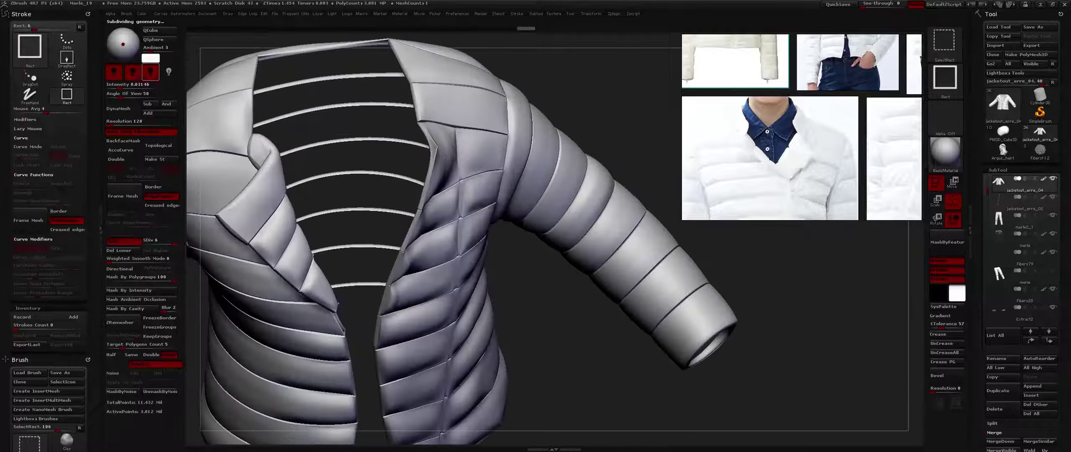
pyautogui.keyDown('ctrl'); pyautogui.keyDown('shift'); pyautogui.click(447, 157); pyautogui.keyUp('shift'); pyautogui.keyUp('ctrl')
pyautogui.keyDown('ctrl'); pyautogui.moveTo(447, 167); pyautogui.dragTo(518, 127, button='right'); pyautogui.keyUp('ctrl')
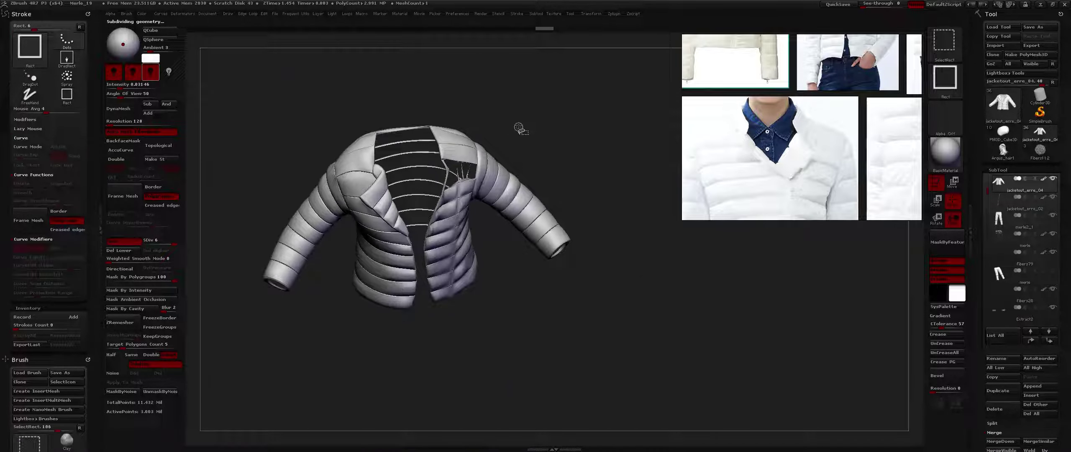
pyautogui.keyDown('ctrl'); pyautogui.keyDown('shift'); pyautogui.click(436, 172); pyautogui.keyUp('shift'); pyautogui.keyUp('ctrl')
pyautogui.keyDown('ctrl'); pyautogui.moveTo(437, 173); pyautogui.dragTo(439, 221, button='right'); pyautogui.keyUp('ctrl')
pyautogui.hotkey('shift', 'f')
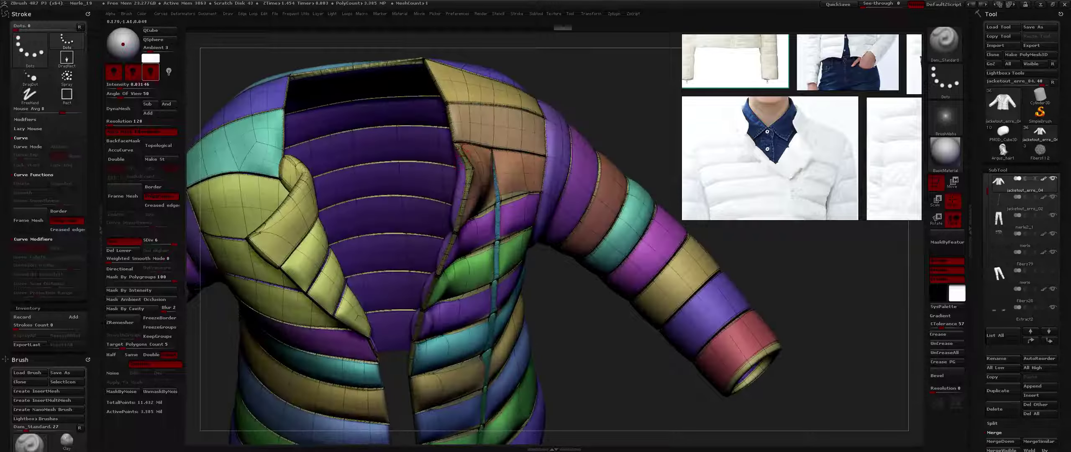
# Step: Isolate the purple polygroup of the jacket's inner lining and undo the isolation
pyautogui.hotkey('ctrl', 'shift')
pyautogui.keyDown('ctrl'); pyautogui.keyDown('shift'); pyautogui.click(285, 133); pyautogui.keyUp('shift'); pyautogui.keyUp('ctrl')
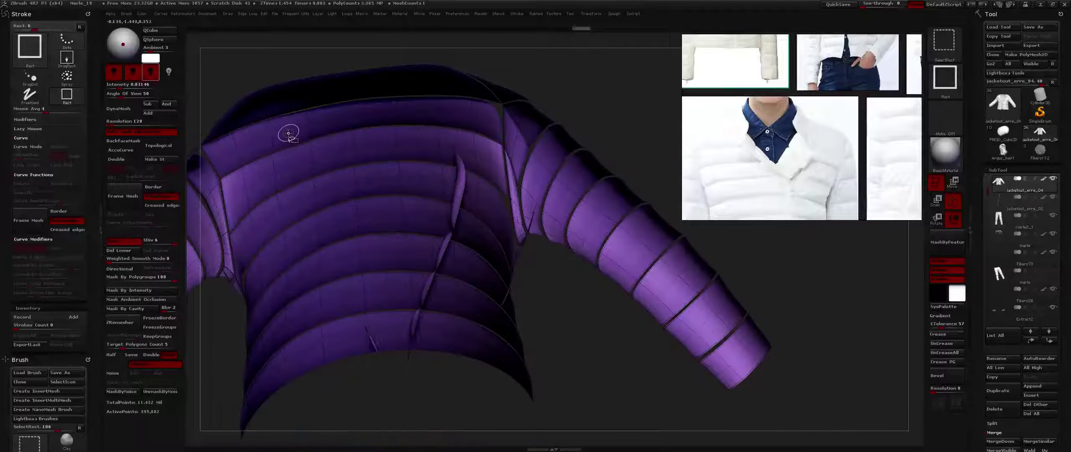
pyautogui.hotkey('ctrl', 'z')
pyautogui.moveTo(832, 289)
pyautogui.mouseDown(button='right')
pyautogui.moveTo(773, 293)
pyautogui.moveTo(803, 293)
pyautogui.moveTo(1003, 377)
pyautogui.mouseUp(button='right')
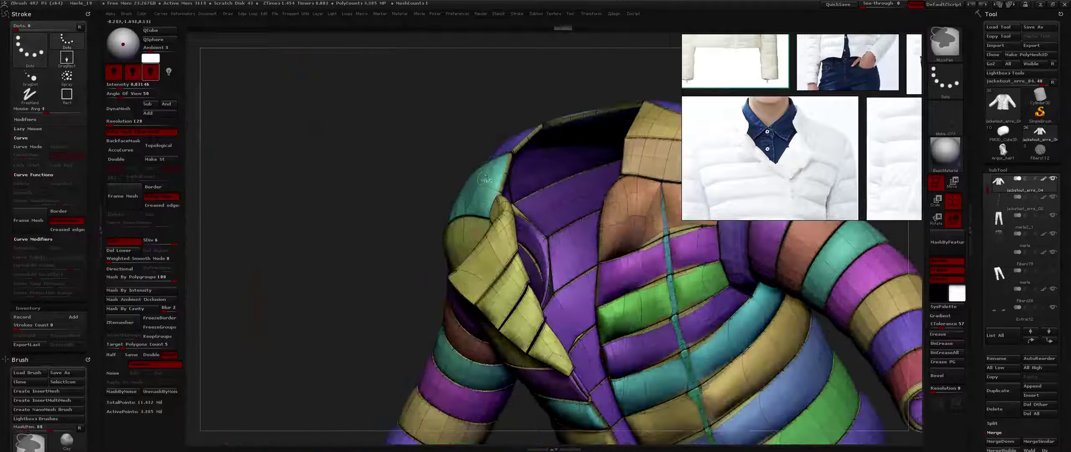
# Step: Test hiding the thin yellow trim polygroup along the jacket's collar edge, restore the mesh and isolate that trim
pyautogui.keyDown('ctrl'); pyautogui.moveTo(502, 180); pyautogui.dragTo(504, 234, button='right'); pyautogui.keyUp('ctrl')
pyautogui.moveTo(556, 176); pyautogui.dragTo(520, 173, button='right')
pyautogui.hotkey('ctrl', 'shift')
pyautogui.keyDown('ctrl'); pyautogui.keyDown('shift'); pyautogui.click(520, 175); pyautogui.keyUp('shift'); pyautogui.keyUp('ctrl')
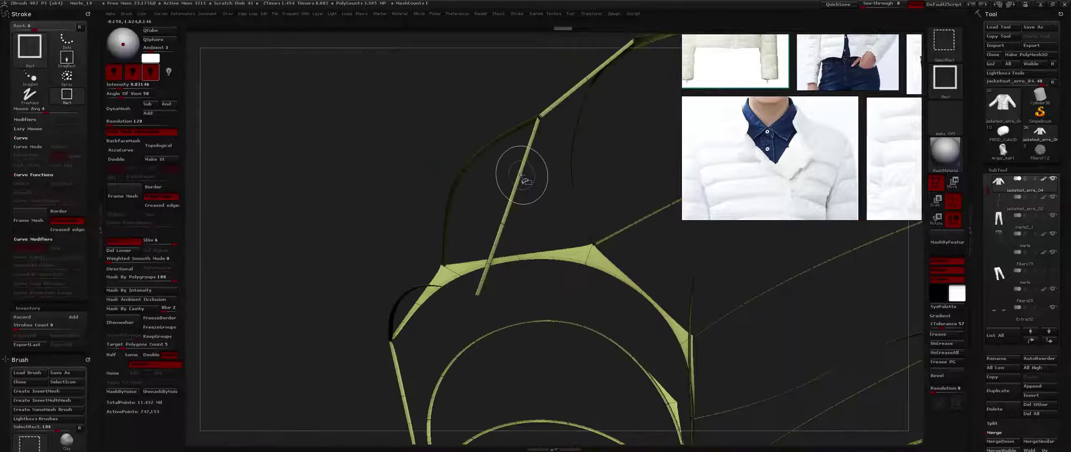
pyautogui.keyDown('ctrl'); pyautogui.keyDown('shift'); pyautogui.click(518, 175); pyautogui.keyUp('shift'); pyautogui.keyUp('ctrl')
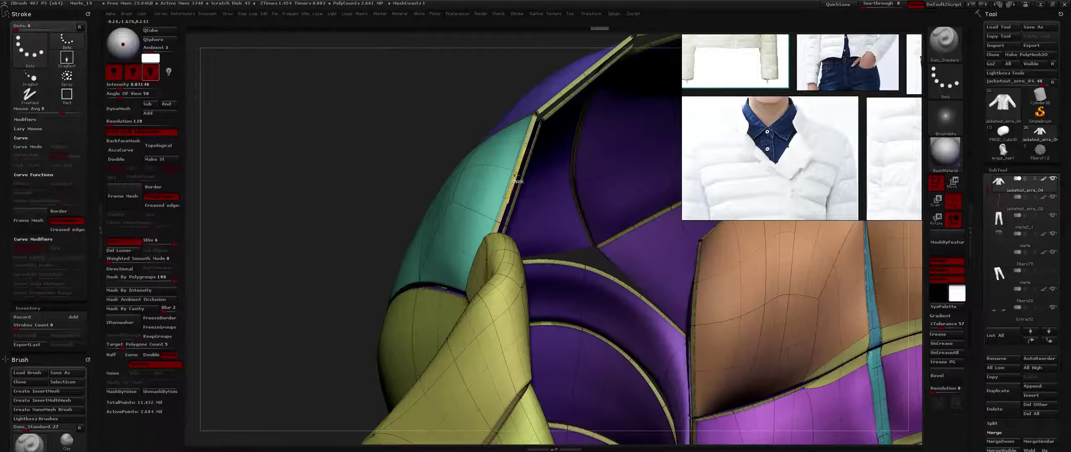
pyautogui.keyDown('ctrl'); pyautogui.keyDown('shift'); pyautogui.click(464, 146); pyautogui.keyUp('shift'); pyautogui.keyUp('ctrl')
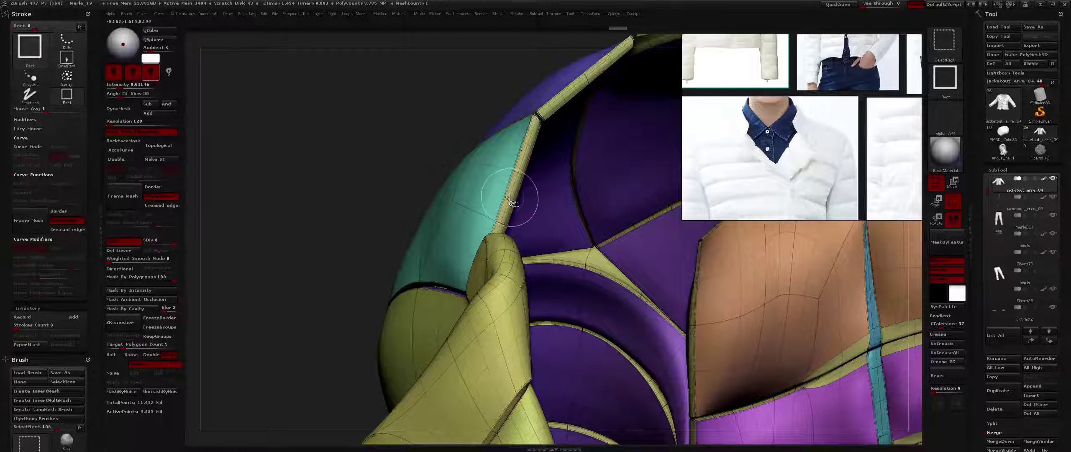
pyautogui.keyDown('ctrl'); pyautogui.keyDown('shift'); pyautogui.click(510, 194); pyautogui.keyUp('shift'); pyautogui.keyUp('ctrl')
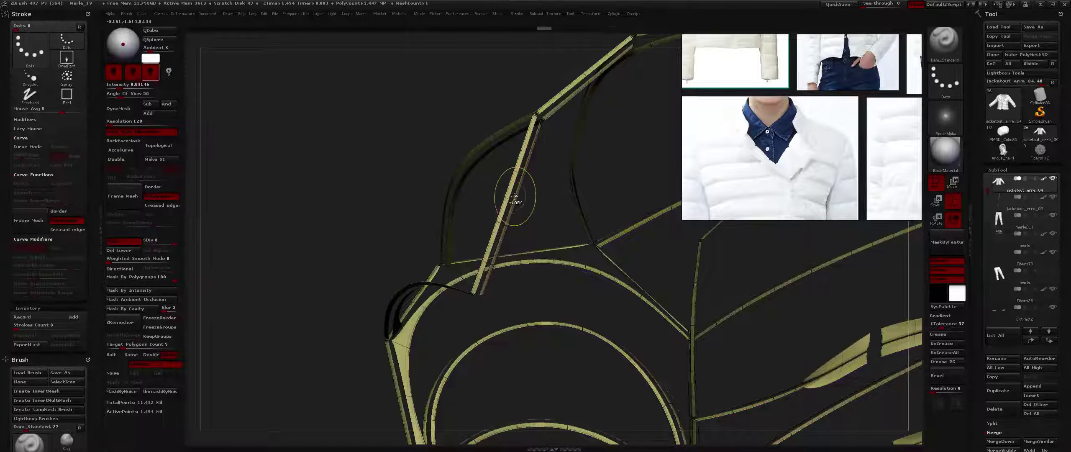
pyautogui.moveTo(507, 92)
pyautogui.mouseDown(button='right')
pyautogui.moveTo(525, 227)
pyautogui.moveTo(489, 211)
pyautogui.moveTo(506, 175)
pyautogui.mouseUp(button='right')
pyautogui.moveTo(506, 175); pyautogui.dragTo(479, 128)
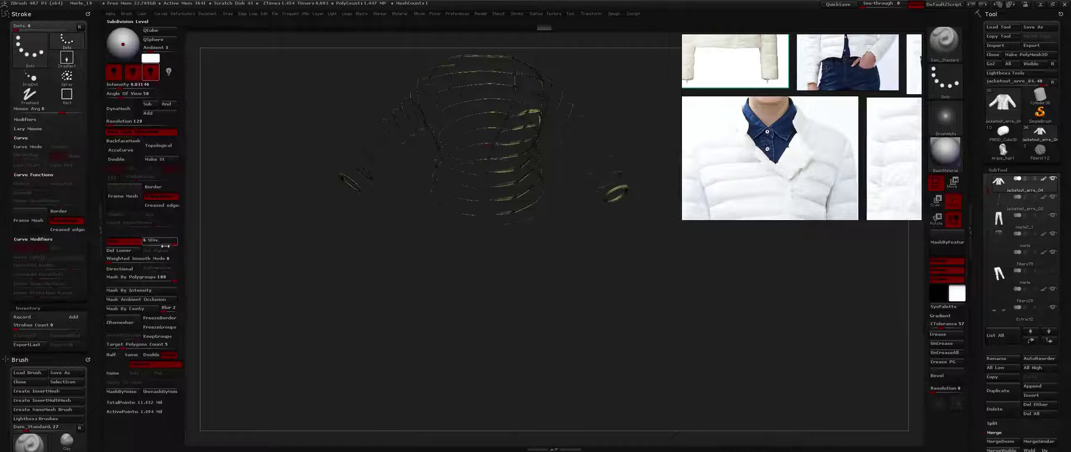
# Step: Drop the jacket to subdivision level 1 and show all of its polygroups again
pyautogui.moveTo(143, 241); pyautogui.dragTo(138, 241)
pyautogui.moveTo(240, 239)
pyautogui.mouseDown()
pyautogui.moveTo(376, 134)
pyautogui.moveTo(444, 138)
pyautogui.moveTo(455, 119)
pyautogui.mouseUp()
pyautogui.keyDown('ctrl'); pyautogui.keyDown('shift'); pyautogui.click(455, 119); pyautogui.keyUp('shift'); pyautogui.keyUp('ctrl')
pyautogui.moveTo(474, 143)
pyautogui.keyDown('ctrl'); pyautogui.mouseDown(button='right')
pyautogui.moveTo(481, 184)
pyautogui.moveTo(485, 151)
pyautogui.moveTo(496, 178)
pyautogui.mouseUp(button='right'); pyautogui.keyUp('ctrl')
pyautogui.moveTo(498, 178); pyautogui.dragTo(464, 144)
# Step: Switch to the ZModeler brush and choose the Insert edge action at the jacket's collar edge
pyautogui.press('b')
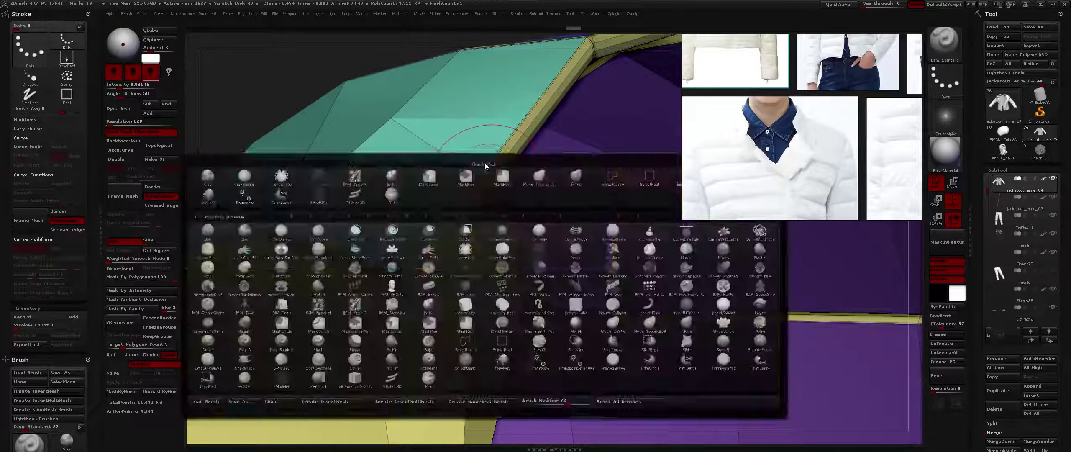
pyautogui.press('z')
pyautogui.press('m')
pyautogui.press('space')
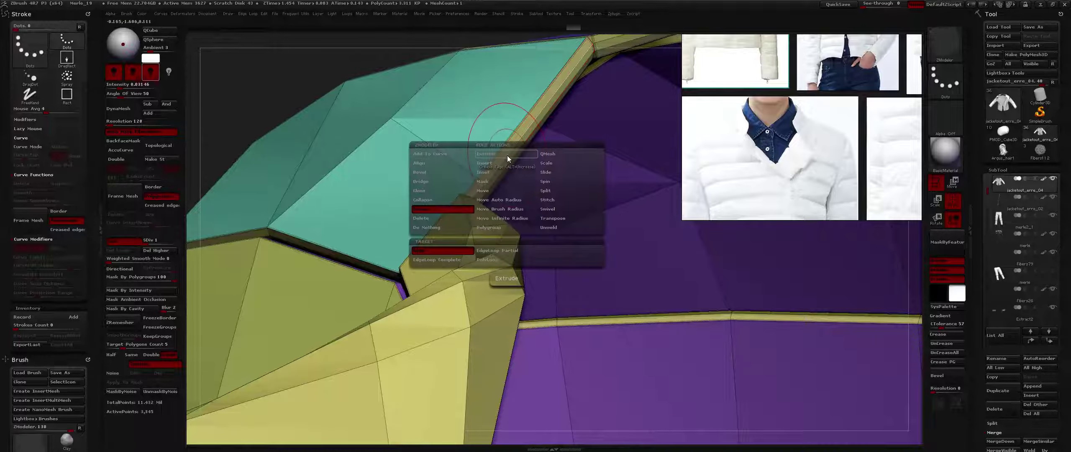
pyautogui.click(483, 172)
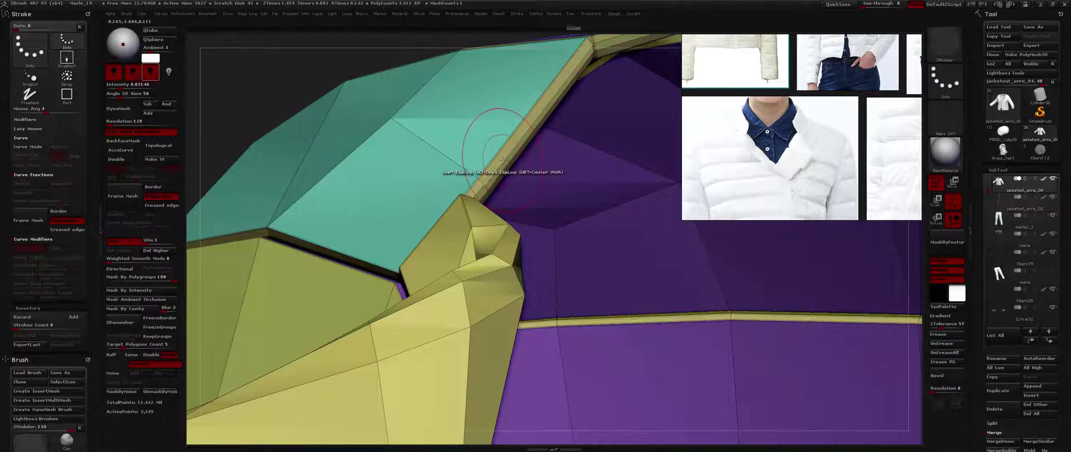
pyautogui.click(498, 165)
pyautogui.click(512, 156)
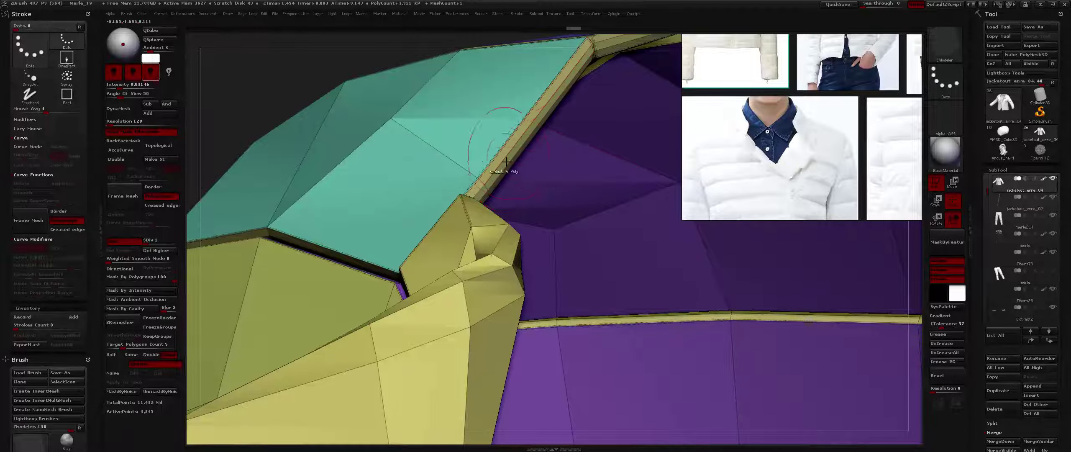
# Step: Examine the low-resolution collar and lapel topology from several angles, including with the full character shown
pyautogui.keyDown('ctrl'); pyautogui.moveTo(504, 170); pyautogui.dragTo(496, 109, button='right'); pyautogui.keyUp('ctrl')
pyautogui.moveTo(496, 108)
pyautogui.mouseDown()
pyautogui.moveTo(501, 160)
pyautogui.moveTo(428, 198)
pyautogui.moveTo(447, 201)
pyautogui.mouseUp()
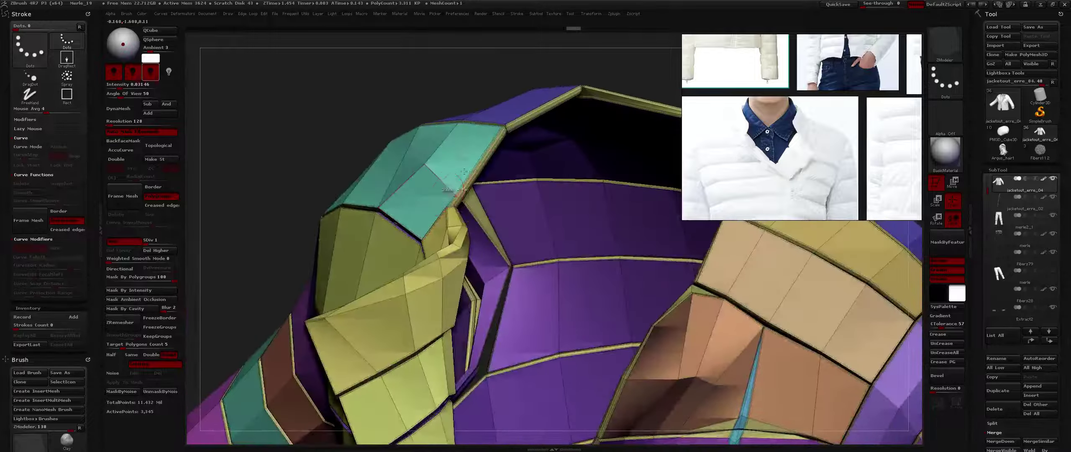
pyautogui.moveTo(452, 159); pyautogui.dragTo(485, 174, button='right')
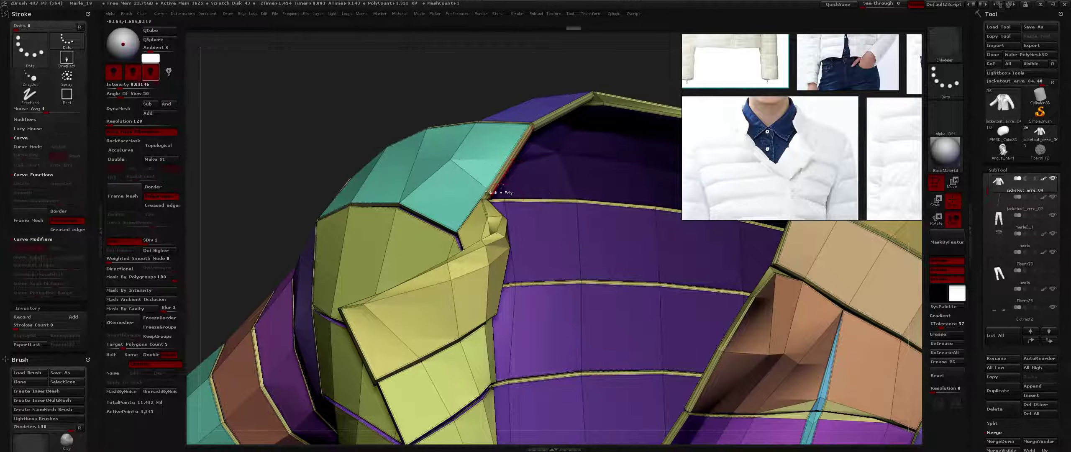
pyautogui.moveTo(501, 186)
pyautogui.mouseDown(button='right')
pyautogui.moveTo(496, 174)
pyautogui.moveTo(485, 216)
pyautogui.moveTo(496, 210)
pyautogui.moveTo(452, 177)
pyautogui.moveTo(453, 212)
pyautogui.moveTo(453, 166)
pyautogui.moveTo(441, 168)
pyautogui.moveTo(470, 169)
pyautogui.mouseUp(button='right')
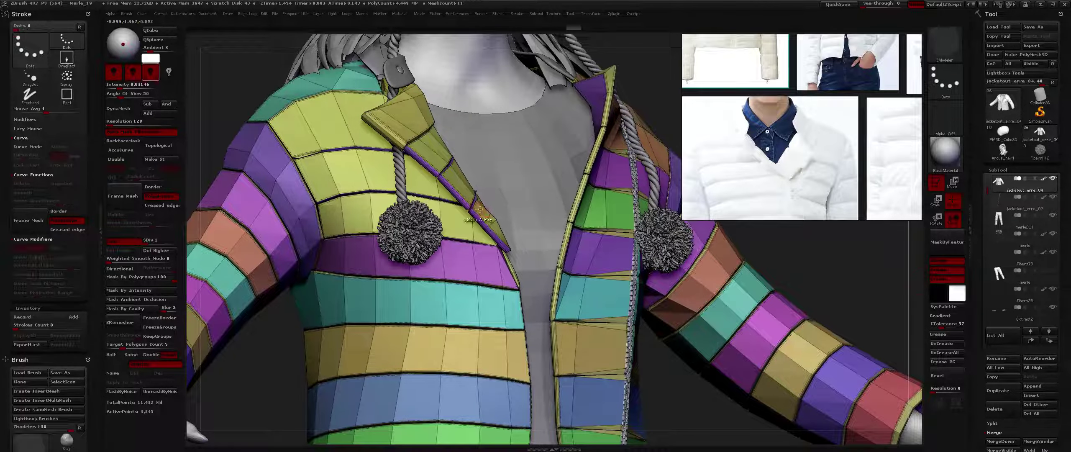
pyautogui.moveTo(479, 209); pyautogui.dragTo(447, 211, button='right')
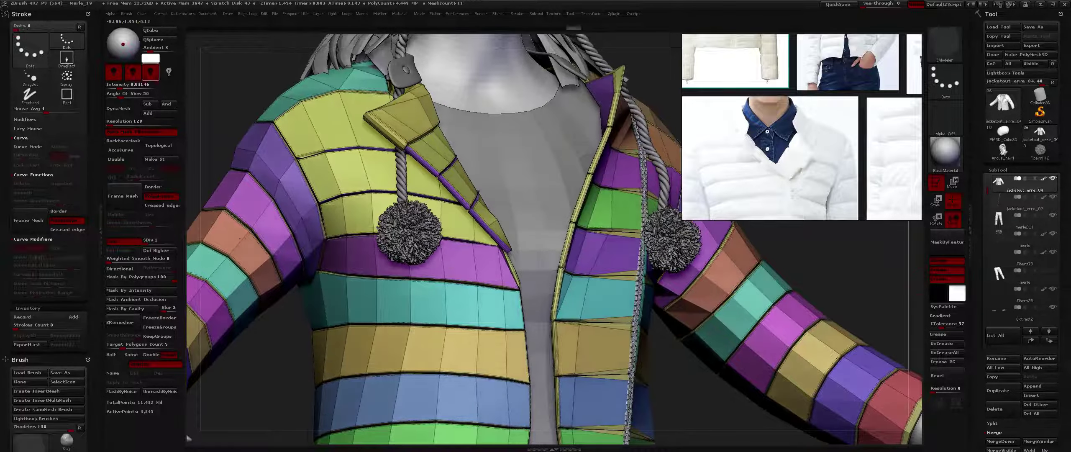
# Step: Raise the jacket to subdivision level 5, toggling the polygroup colours off and back on to check the lapel
pyautogui.keyDown('ctrl'); pyautogui.moveTo(441, 266); pyautogui.dragTo(209, 251, button='right'); pyautogui.keyUp('ctrl')
pyautogui.click(173, 252)
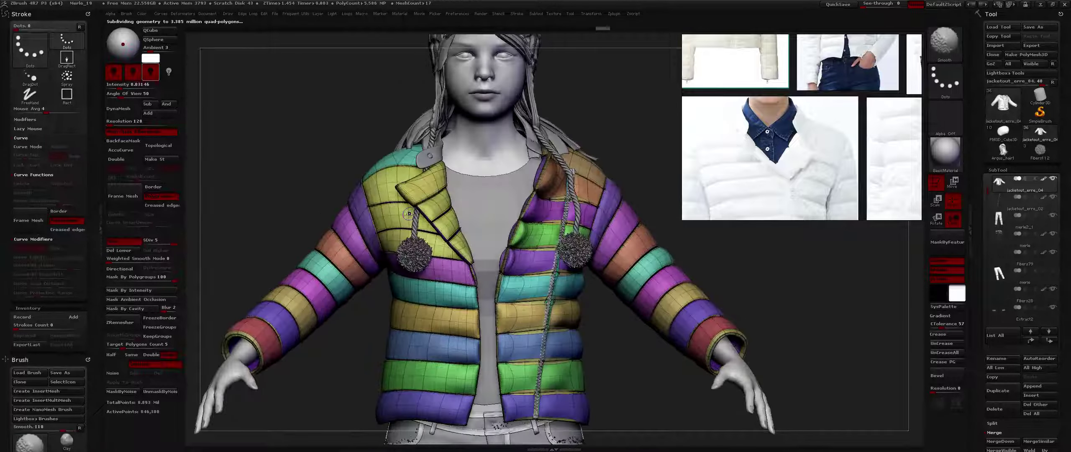
pyautogui.hotkey('shift', 'f')
pyautogui.moveTo(423, 218)
pyautogui.keyDown('ctrl'); pyautogui.mouseDown(button='right')
pyautogui.moveTo(439, 215)
pyautogui.moveTo(418, 220)
pyautogui.mouseUp(button='right'); pyautogui.keyUp('ctrl')
pyautogui.moveTo(303, 126); pyautogui.dragTo(375, 226, button='right')
pyautogui.keyDown('alt'); pyautogui.moveTo(376, 226); pyautogui.dragTo(445, 222); pyautogui.keyUp('alt')
pyautogui.hotkey('shift', 'f')
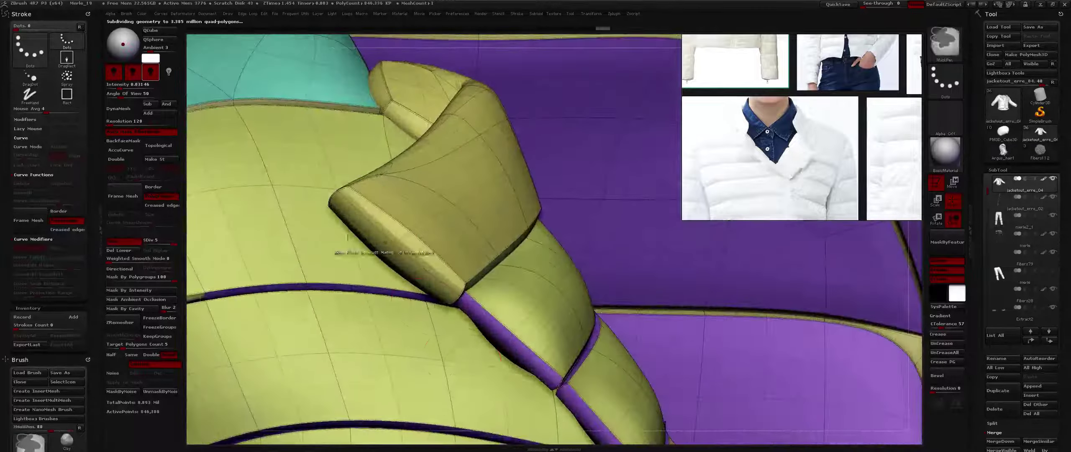
# Step: Hide the thin yellow trim polygroups along the jacket's collar edge
pyautogui.moveTo(445, 221)
pyautogui.keyDown('alt'); pyautogui.mouseDown(button='right')
pyautogui.moveTo(446, 196)
pyautogui.moveTo(515, 150)
pyautogui.moveTo(412, 160)
pyautogui.moveTo(242, 153)
pyautogui.moveTo(418, 321)
pyautogui.mouseUp(button='right'); pyautogui.keyUp('alt')
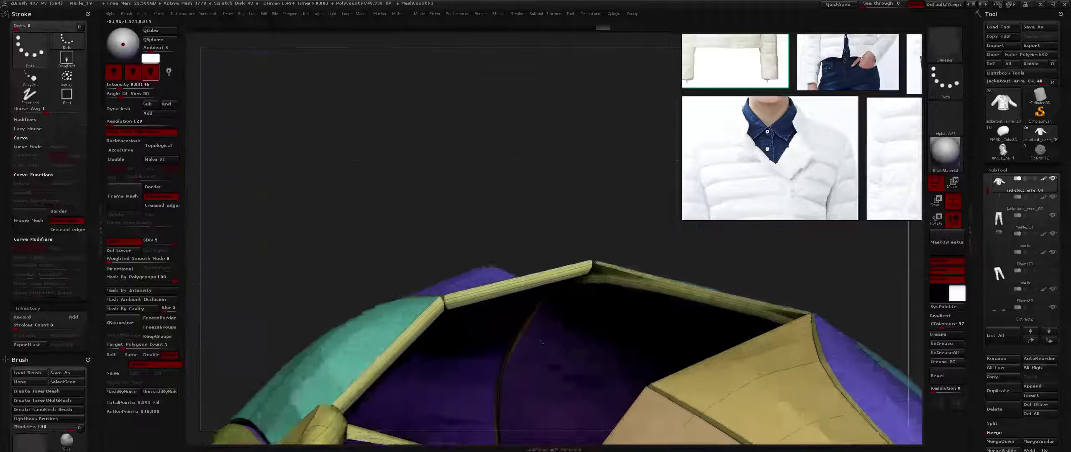
pyautogui.keyDown('ctrl'); pyautogui.keyDown('shift'); pyautogui.click(420, 327); pyautogui.keyUp('shift'); pyautogui.keyUp('ctrl')
pyautogui.keyDown('ctrl'); pyautogui.keyDown('shift'); pyautogui.click(428, 323); pyautogui.keyUp('shift'); pyautogui.keyUp('ctrl')
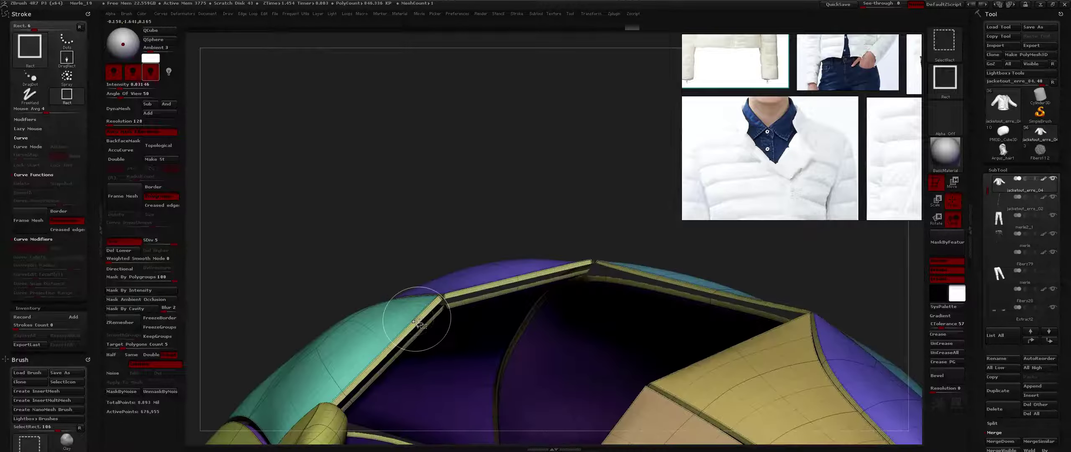
pyautogui.keyDown('ctrl'); pyautogui.keyDown('alt'); pyautogui.keyDown('shift'); pyautogui.click(421, 322); pyautogui.keyUp('shift'); pyautogui.keyUp('alt'); pyautogui.keyUp('ctrl')
pyautogui.moveTo(422, 323)
pyautogui.keyDown('ctrl'); pyautogui.mouseDown(button='right')
pyautogui.moveTo(389, 270)
pyautogui.moveTo(448, 365)
pyautogui.moveTo(414, 297)
pyautogui.moveTo(406, 146)
pyautogui.moveTo(413, 227)
pyautogui.mouseUp(button='right'); pyautogui.keyUp('ctrl')
pyautogui.moveTo(412, 226); pyautogui.dragTo(401, 233)
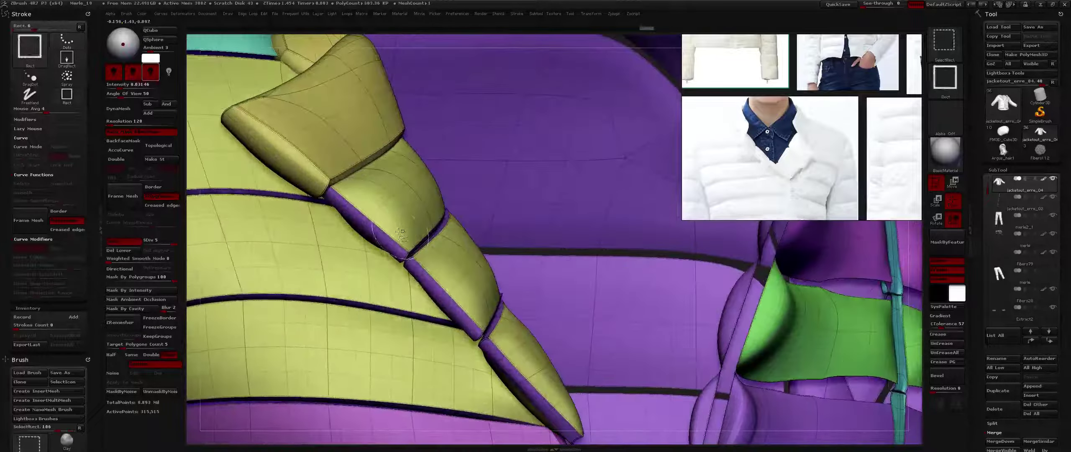
# Step: Hide the narrow purple seam polygroup along the lapel's edge
pyautogui.keyDown('ctrl'); pyautogui.keyDown('shift'); pyautogui.click(384, 241); pyautogui.keyUp('shift'); pyautogui.keyUp('ctrl')
pyautogui.moveTo(383, 241)
pyautogui.keyDown('ctrl'); pyautogui.mouseDown(button='right')
pyautogui.moveTo(356, 192)
pyautogui.moveTo(360, 232)
pyautogui.mouseUp(button='right'); pyautogui.keyUp('ctrl')
pyautogui.moveTo(359, 233); pyautogui.dragTo(336, 229)
pyautogui.moveTo(337, 229); pyautogui.dragTo(476, 262, button='right')
pyautogui.moveTo(475, 259); pyautogui.dragTo(468, 252)
pyautogui.keyDown('ctrl'); pyautogui.moveTo(467, 252); pyautogui.dragTo(478, 233, button='right'); pyautogui.keyUp('ctrl')
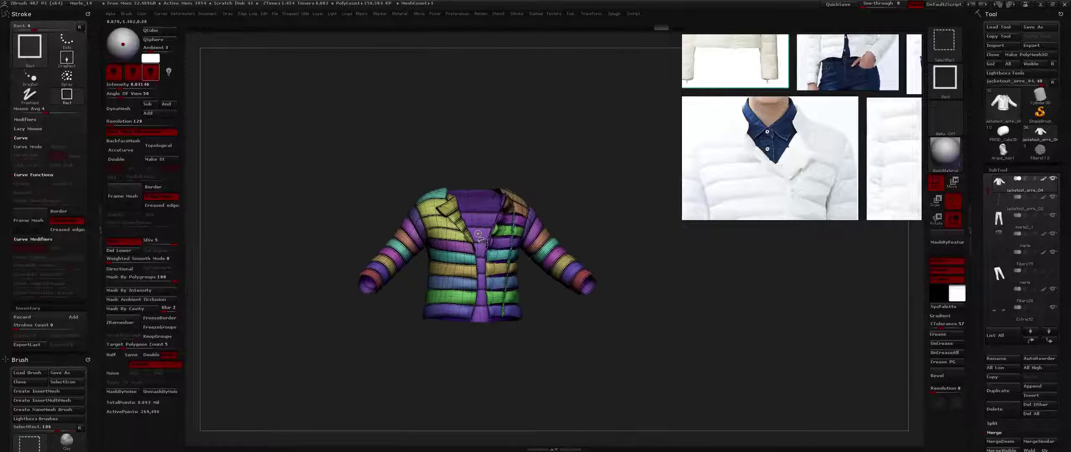
# Step: Duplicate the jacket subtool and invert the duplicate's visibility so only the thin trim pieces show
pyautogui.hotkey('ctrl', 'shift', 'd')
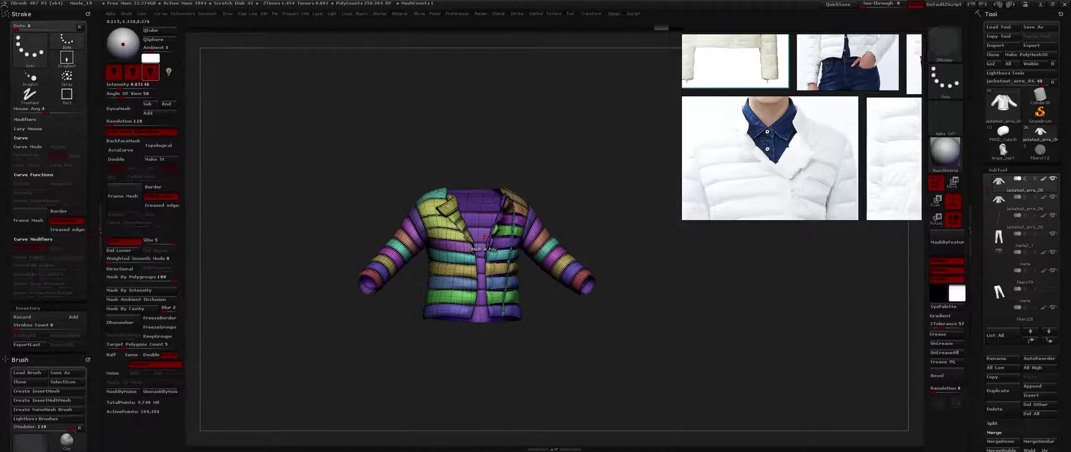
pyautogui.keyDown('shift'); pyautogui.moveTo(559, 157); pyautogui.dragTo(562, 148); pyautogui.keyUp('shift')
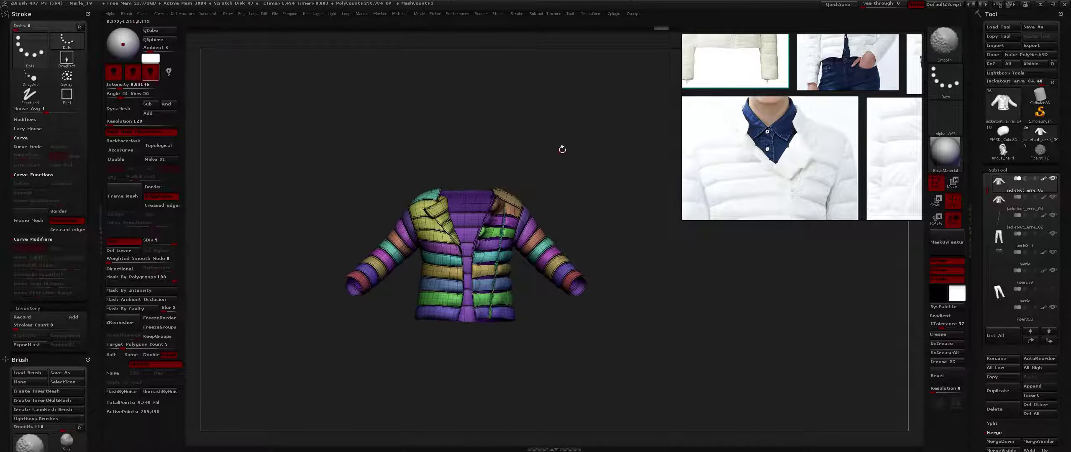
pyautogui.moveTo(578, 181)
pyautogui.mouseDown()
pyautogui.moveTo(567, 165)
pyautogui.moveTo(584, 191)
pyautogui.mouseUp()
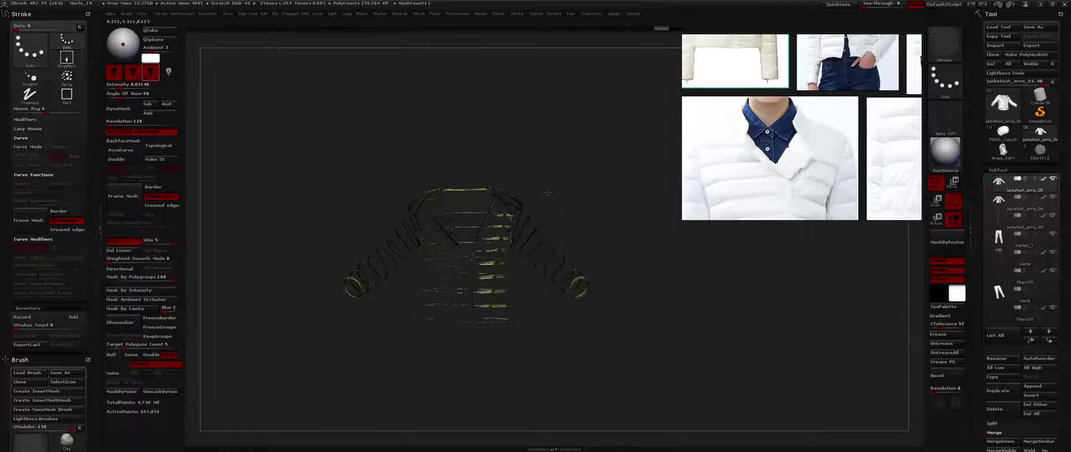
# Step: Select the original jacketout_arro_04 subtool and delete its hidden geometry
pyautogui.click(1002, 205)
pyautogui.press('f')
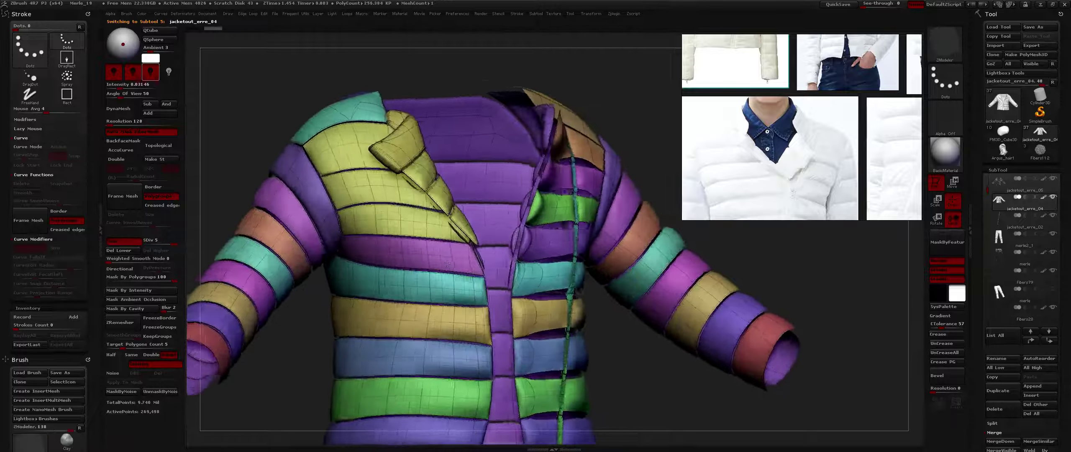
pyautogui.moveTo(447, 263); pyautogui.dragTo(430, 249, button='right')
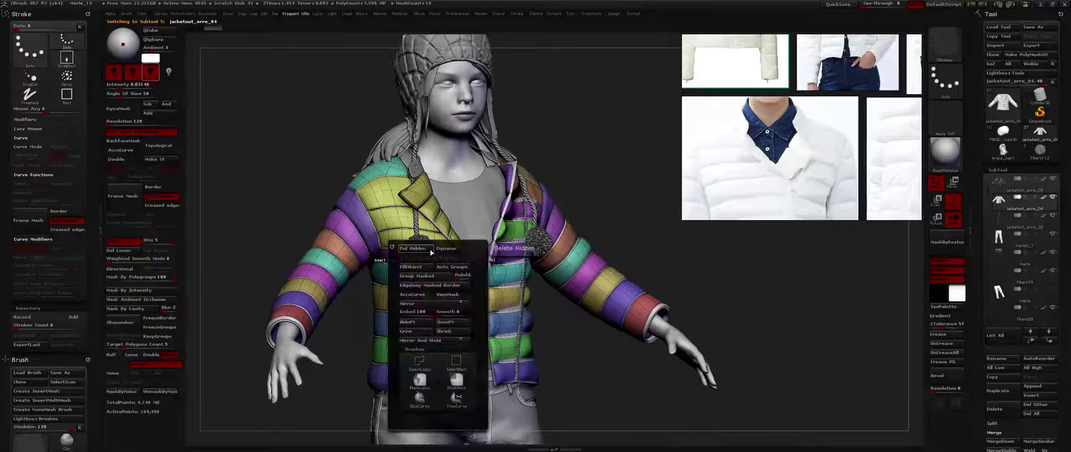
pyautogui.click(430, 249)
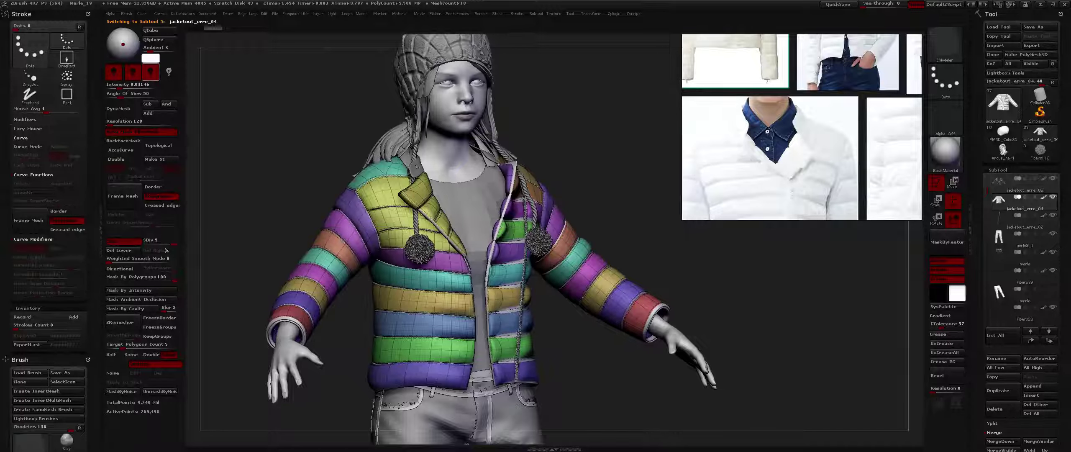
# Step: Check the jacket at its lowest subdivision level, restore level 5 and turn off the polygroup colours
pyautogui.click(141, 237)
pyautogui.press('2')
pyautogui.click(321, 212)
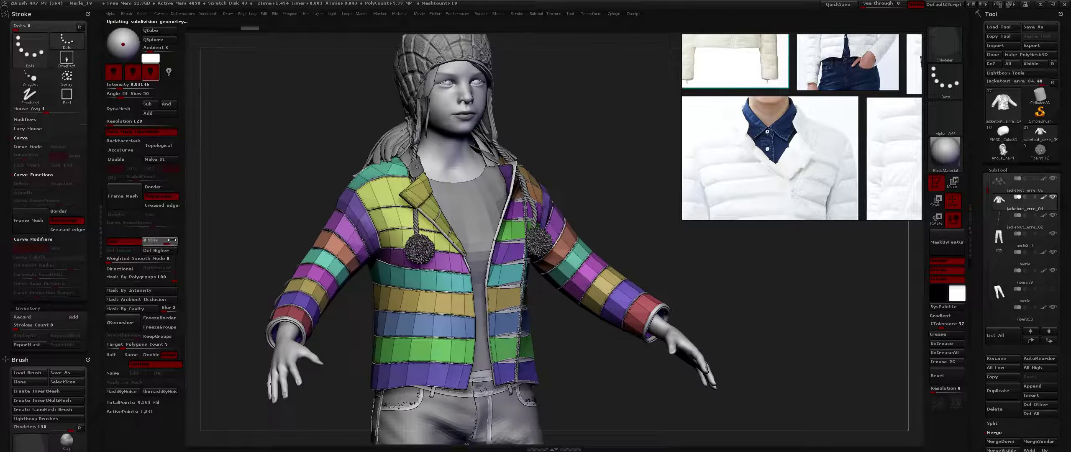
pyautogui.moveTo(172, 240); pyautogui.dragTo(179, 240)
pyautogui.moveTo(523, 245); pyautogui.dragTo(429, 246, button='right')
pyautogui.keyDown('ctrl'); pyautogui.moveTo(497, 209); pyautogui.dragTo(500, 285, button='right'); pyautogui.keyUp('ctrl')
pyautogui.hotkey('shift', 'f')
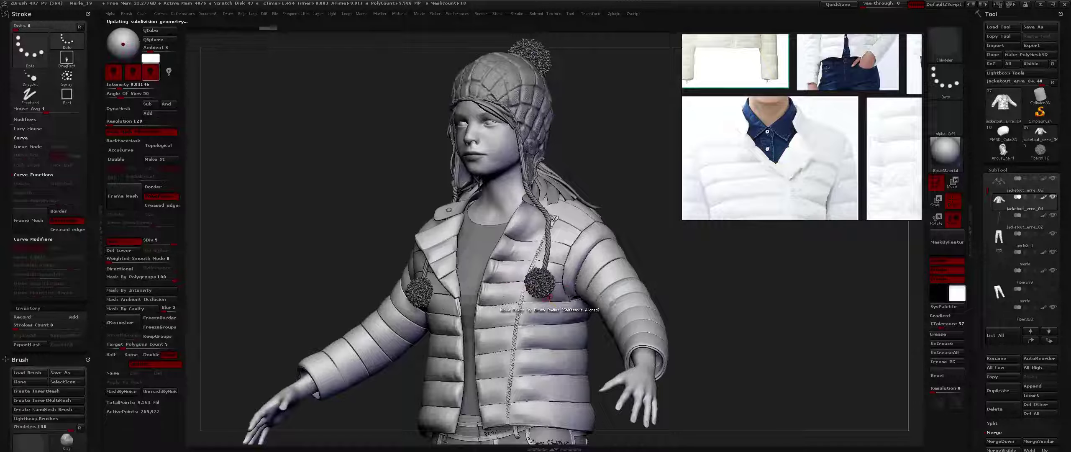
# Step: Divide the jacket to add subdivision level 6
pyautogui.moveTo(498, 220); pyautogui.dragTo(520, 174, button='right')
pyautogui.keyDown('alt'); pyautogui.moveTo(520, 268); pyautogui.dragTo(519, 234, button='right'); pyautogui.keyUp('alt')
pyautogui.keyDown('alt'); pyautogui.moveTo(512, 155); pyautogui.dragTo(477, 255, button='right'); pyautogui.keyUp('alt')
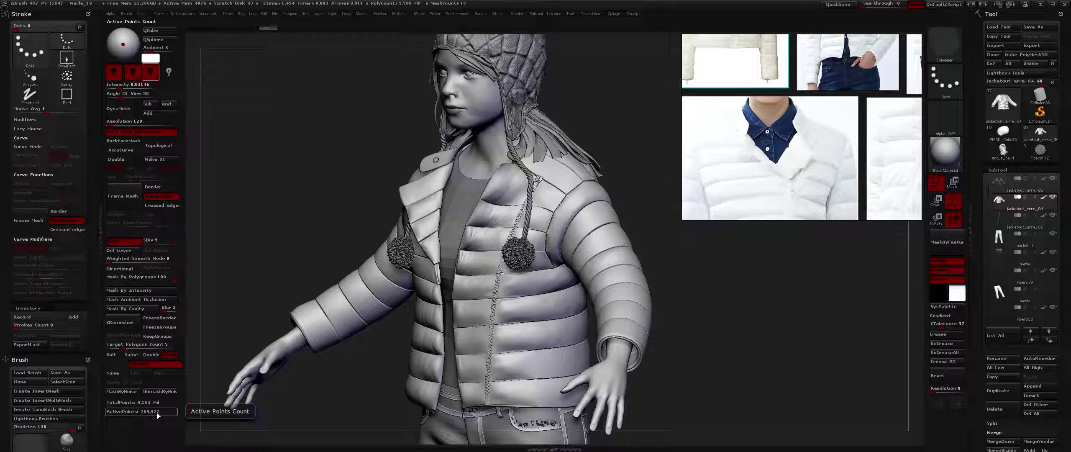
pyautogui.hotkey('ctrl', 'd')
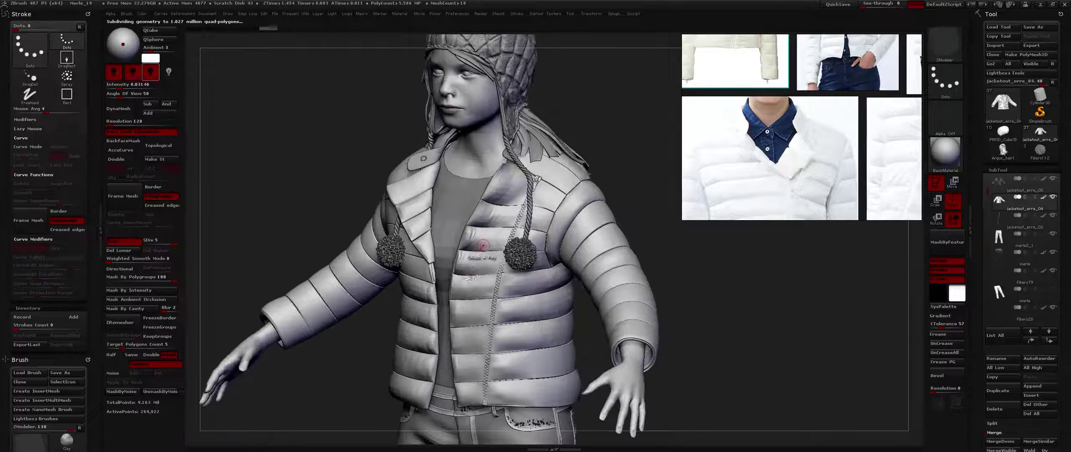
# Step: Select the Fold brush for the padded front panels beside the zipper and undo the last change
pyautogui.keyDown('ctrl'); pyautogui.moveTo(478, 260); pyautogui.dragTo(449, 230, button='right'); pyautogui.keyUp('ctrl')
pyautogui.moveTo(450, 231)
pyautogui.mouseDown(button='right')
pyautogui.moveTo(469, 229)
pyautogui.moveTo(444, 231)
pyautogui.moveTo(510, 294)
pyautogui.moveTo(538, 281)
pyautogui.moveTo(465, 250)
pyautogui.moveTo(467, 218)
pyautogui.moveTo(463, 271)
pyautogui.mouseUp(button='right')
pyautogui.press('b')
pyautogui.press('m')
pyautogui.press('p')
pyautogui.hotkey('ctrl', 'z')
pyautogui.moveTo(530, 250); pyautogui.dragTo(490, 258, button='right')
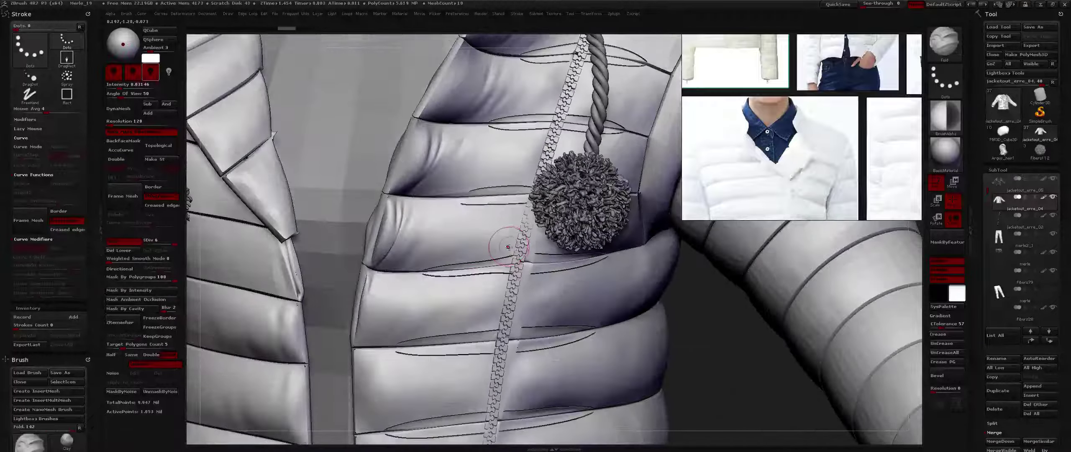
# Step: Compare the jacket's front panels at subdivision levels 5 and 6, checking the seams beside the zipper
pyautogui.hotkey('shift', 'd')
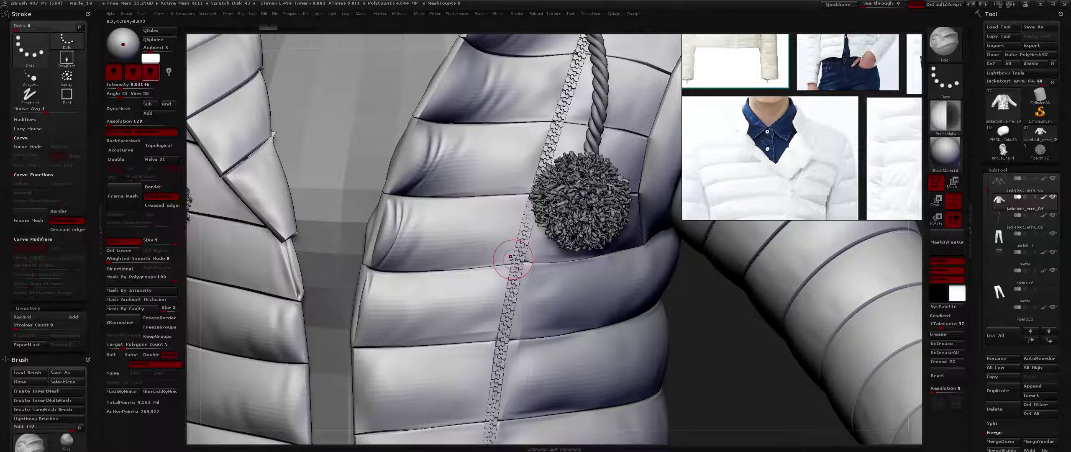
pyautogui.press('d')
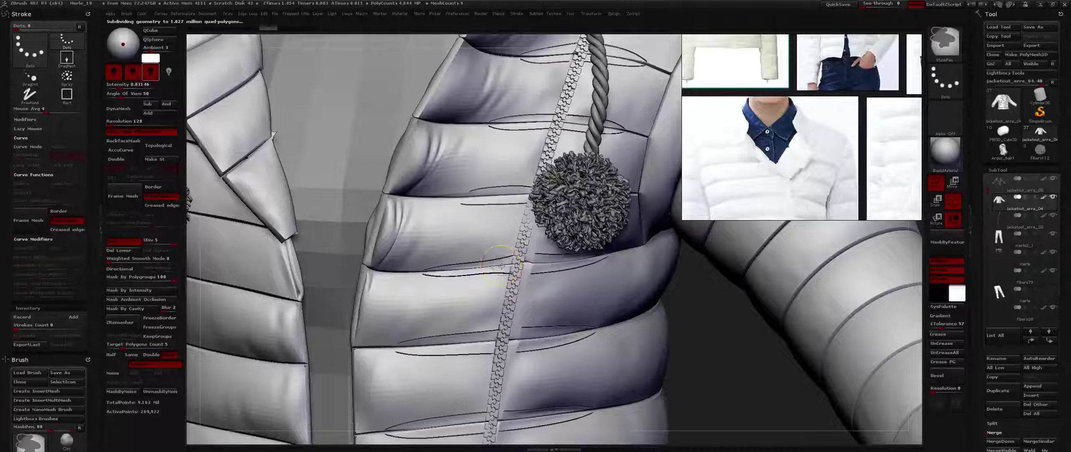
pyautogui.hotkey('shift', 'd')
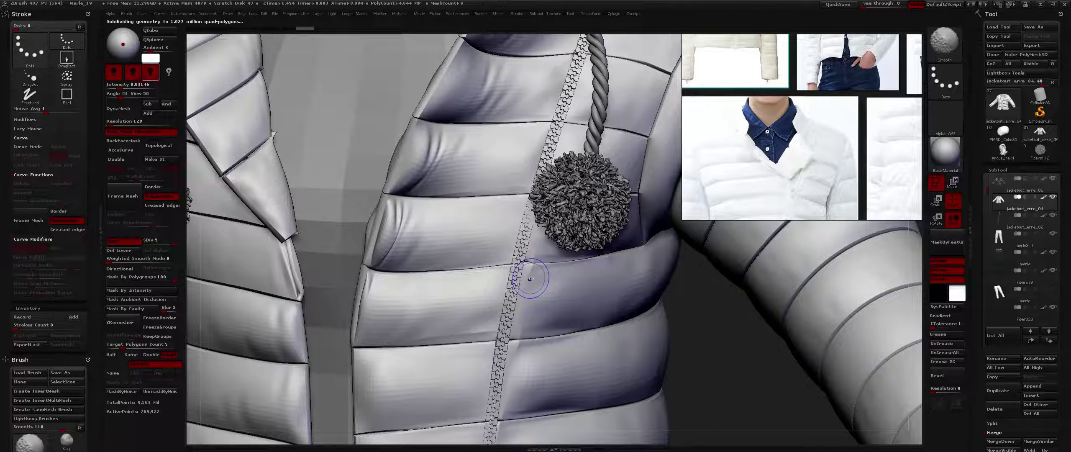
# Step: Check the jacket's polygroup colours and leave only Border active for masking by feature, with Groups and Crease off
pyautogui.hotkey('shift', 'f')
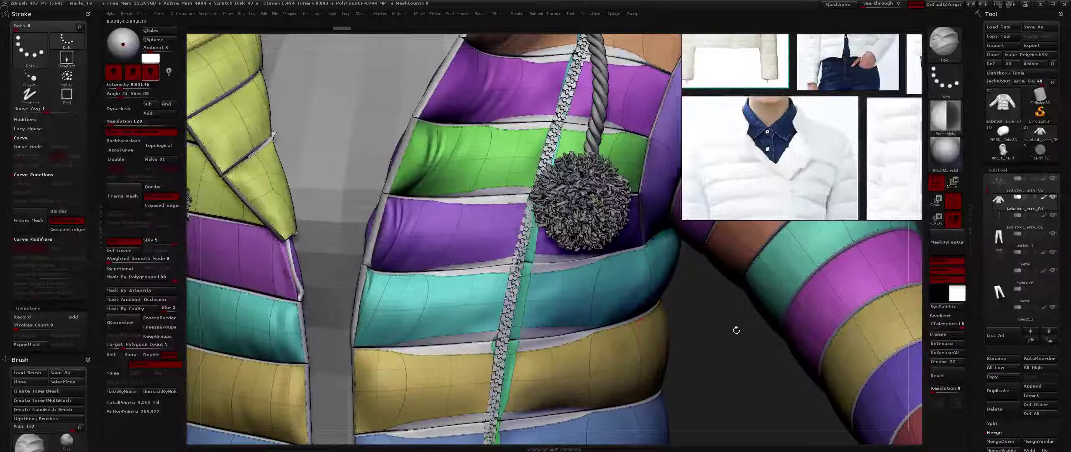
pyautogui.hotkey('ctrl', 'd')
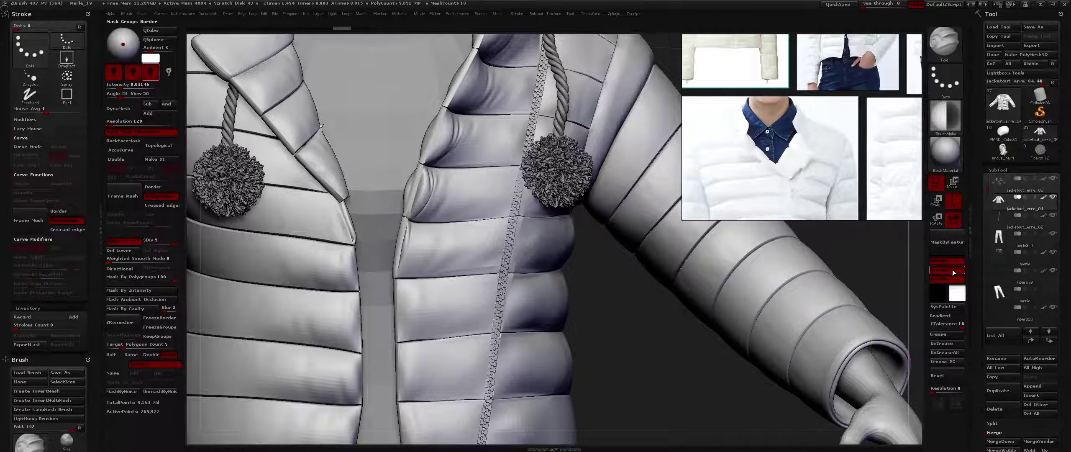
pyautogui.click(952, 272)
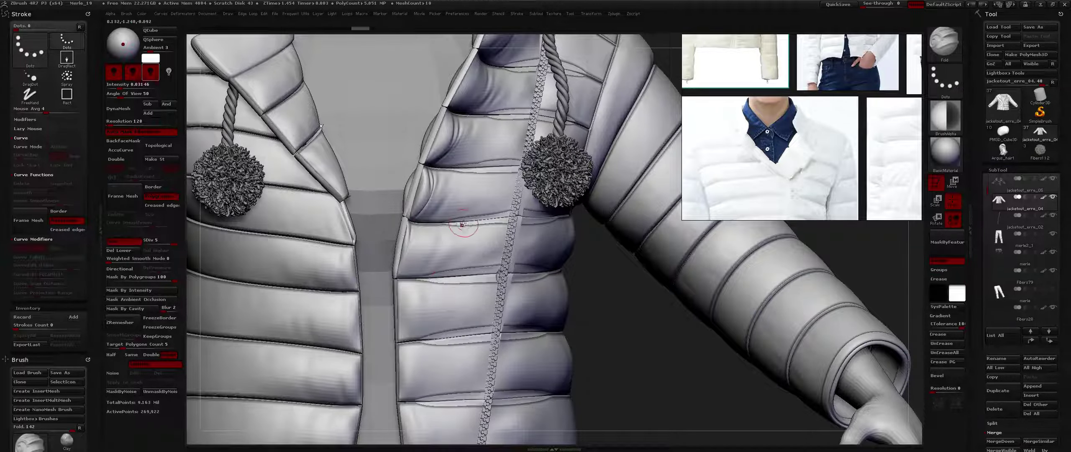
# Step: Sculpt a short test stroke on the padded front panel opposite the zipper
pyautogui.press('f')
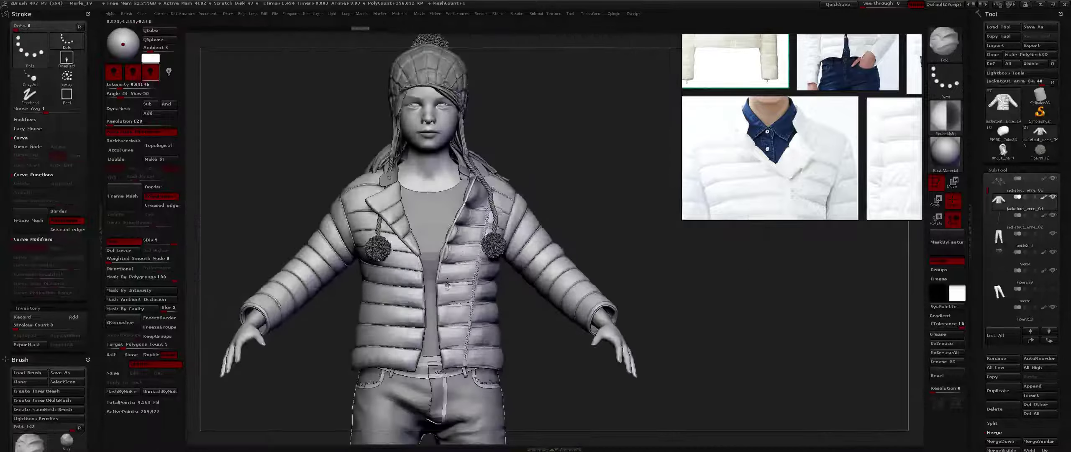
pyautogui.keyDown('ctrl'); pyautogui.moveTo(430, 242); pyautogui.dragTo(433, 292, button='right'); pyautogui.keyUp('ctrl')
pyautogui.moveTo(486, 255); pyautogui.dragTo(493, 233)
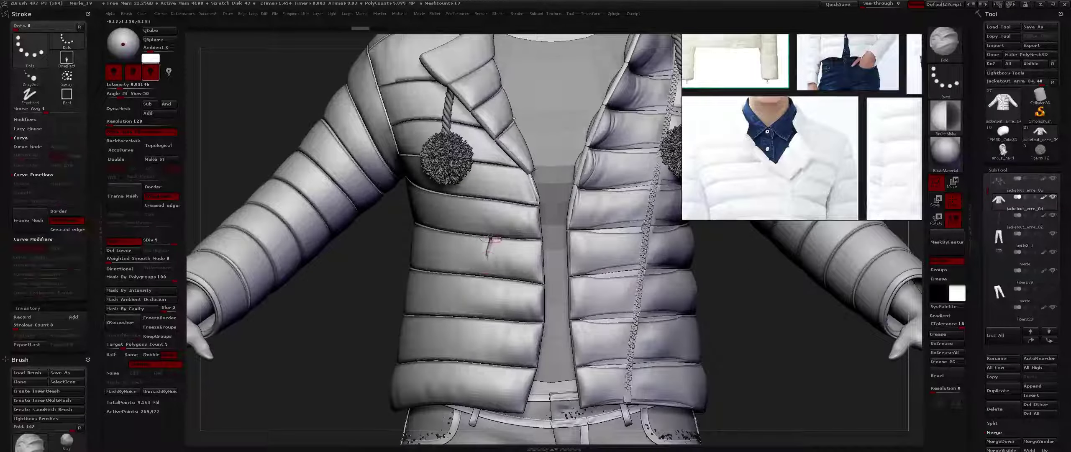
pyautogui.moveTo(490, 238)
pyautogui.mouseDown(button='right')
pyautogui.moveTo(533, 247)
pyautogui.moveTo(485, 233)
pyautogui.mouseUp(button='right')
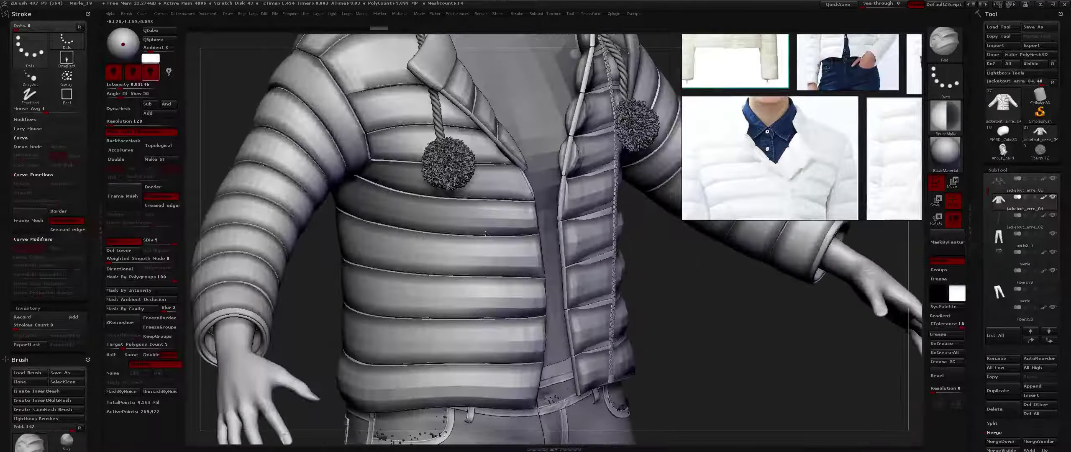
# Step: Enlarge the white jacket reference photo for comparison and select the Dam_Standard brush
pyautogui.hotkey('alt', 'Tab')
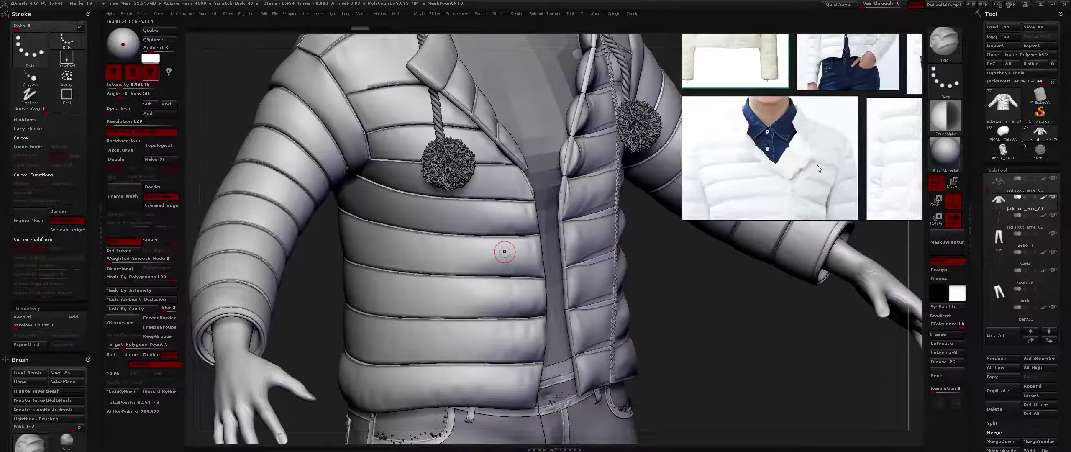
pyautogui.scroll(2, 767, 187)
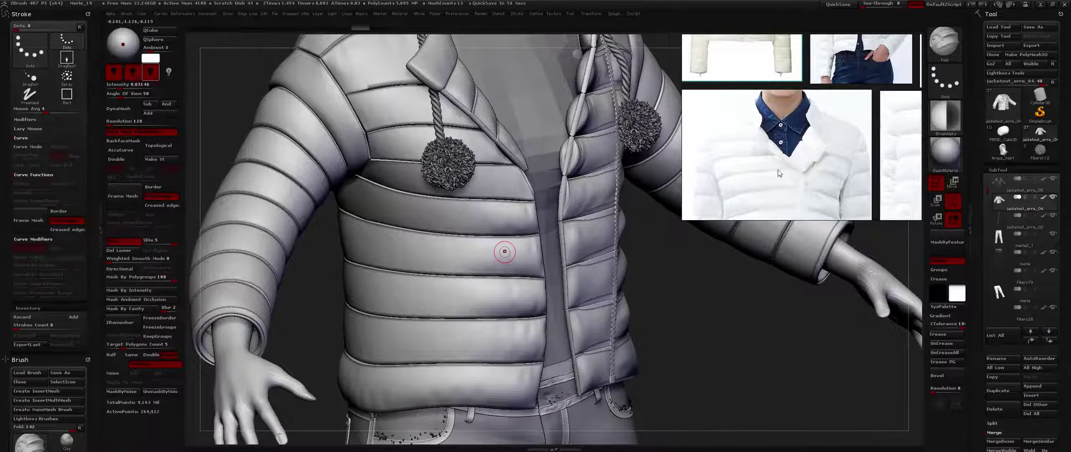
pyautogui.moveTo(504, 251); pyautogui.dragTo(488, 309, button='right')
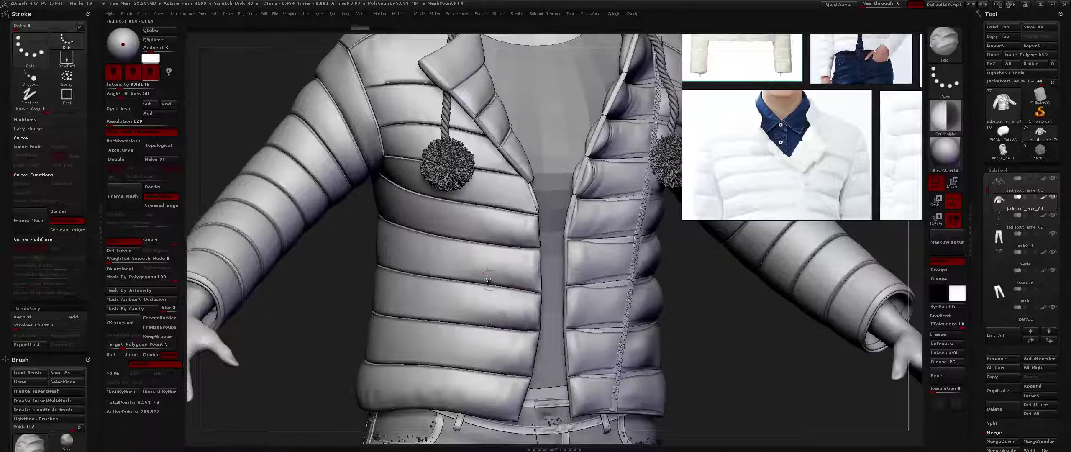
pyautogui.press('b')
pyautogui.press('d')
pyautogui.press('s')
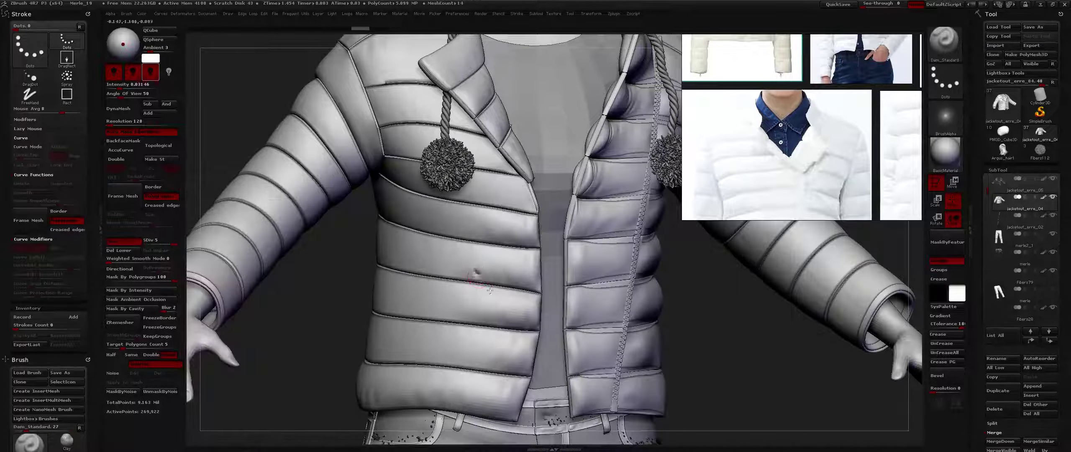
pyautogui.moveTo(487, 287); pyautogui.dragTo(521, 217, button='right')
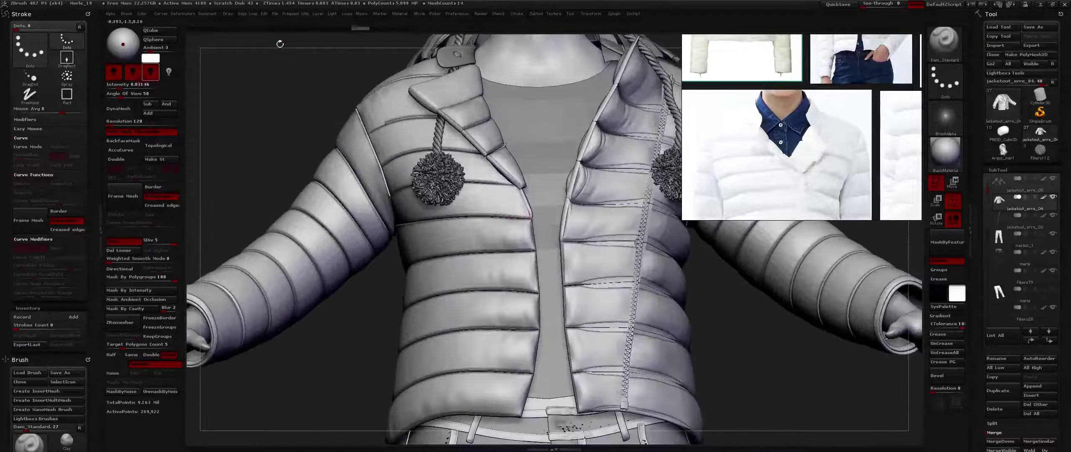
# Step: Step the jacket back through its undo history to before the hidden geometry was deleted and show it on its own
pyautogui.moveTo(361, 32); pyautogui.dragTo(170, 35)
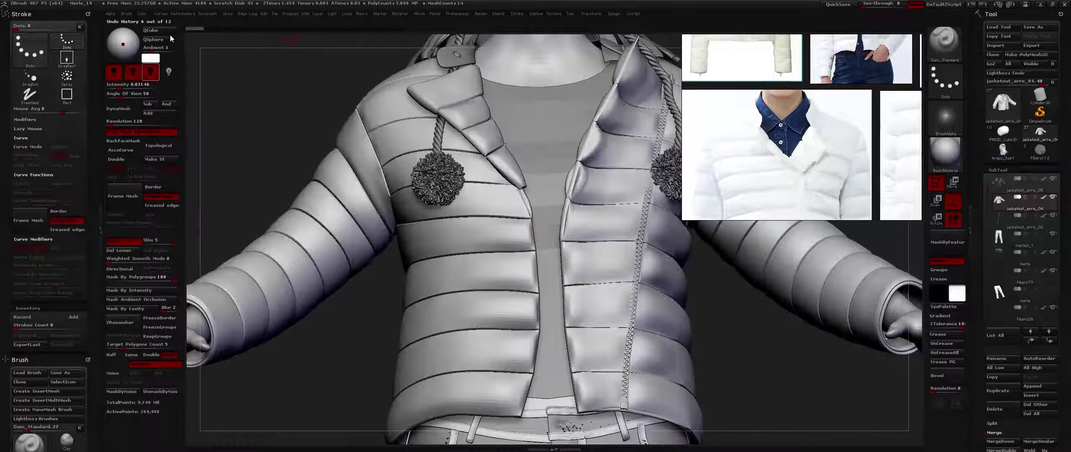
pyautogui.keyDown('ctrl'); pyautogui.keyDown('shift'); pyautogui.click(545, 184); pyautogui.keyUp('shift'); pyautogui.keyUp('ctrl')
pyautogui.moveTo(545, 184); pyautogui.dragTo(559, 250, button='right')
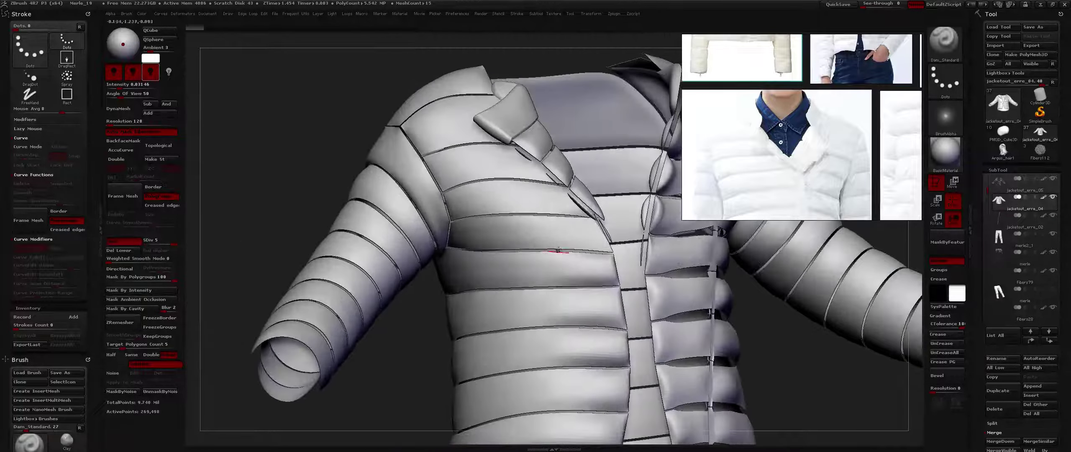
# Step: Expand the jacket's visible area around the padded panels with repeated Grow Visibility operations
pyautogui.press('2')
pyautogui.click(530, 309)
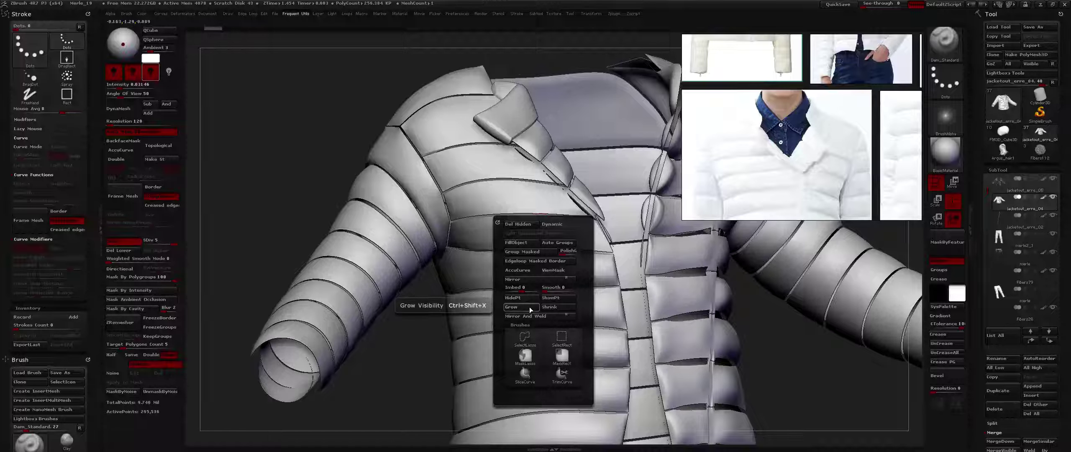
pyautogui.click(530, 308)
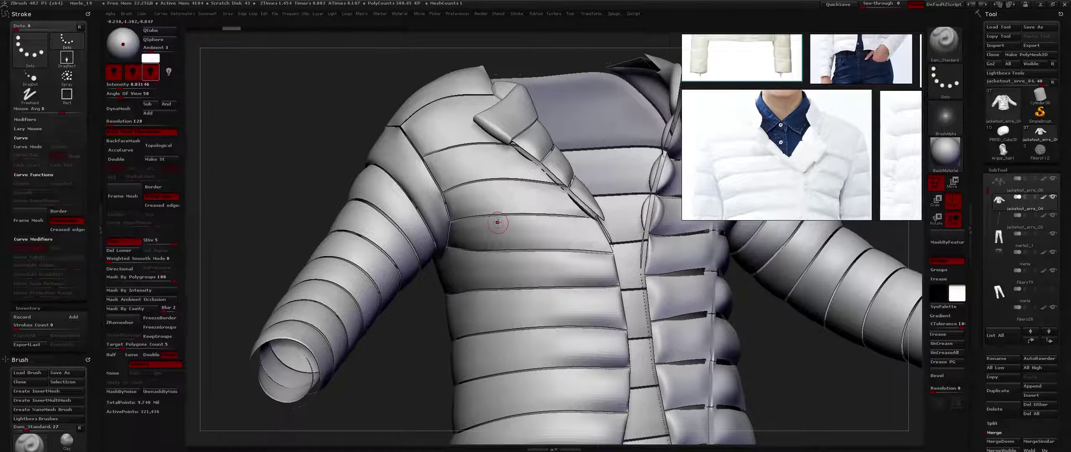
pyautogui.press('space')
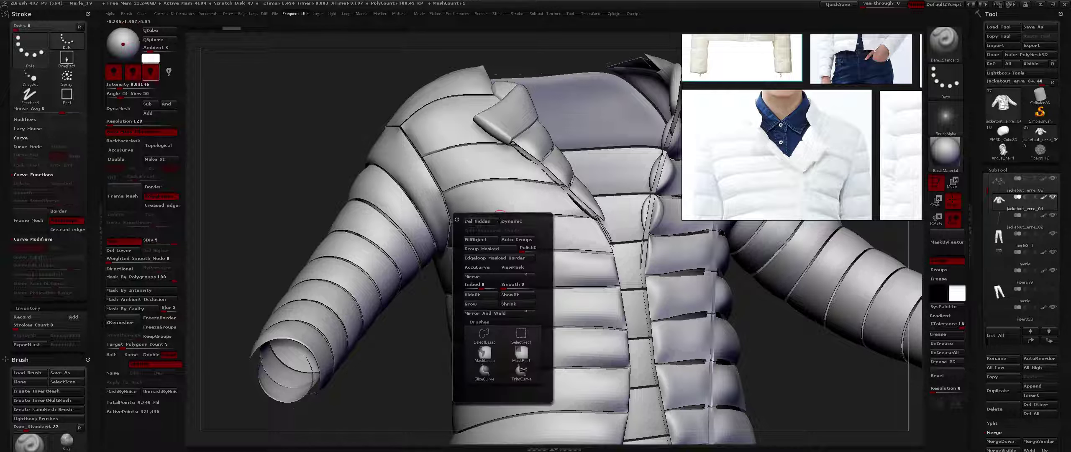
pyautogui.click(488, 307)
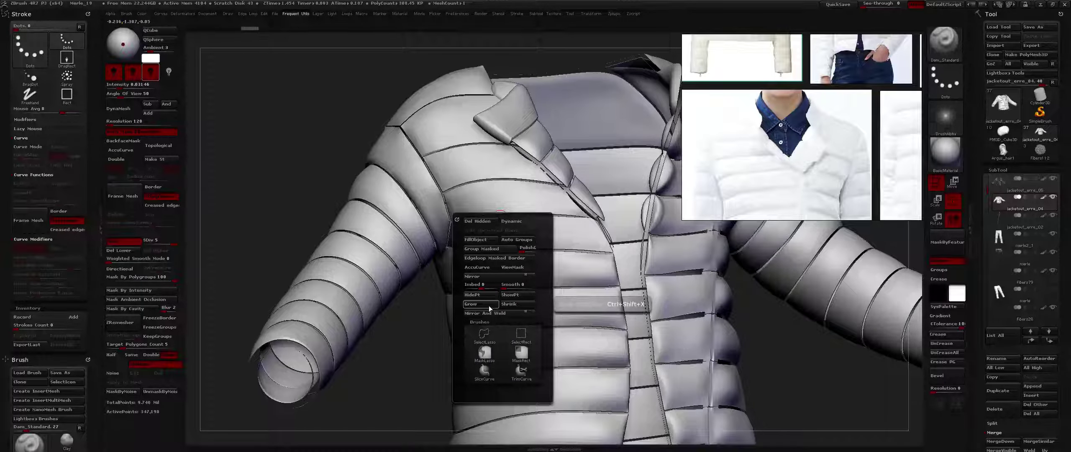
pyautogui.click(488, 305)
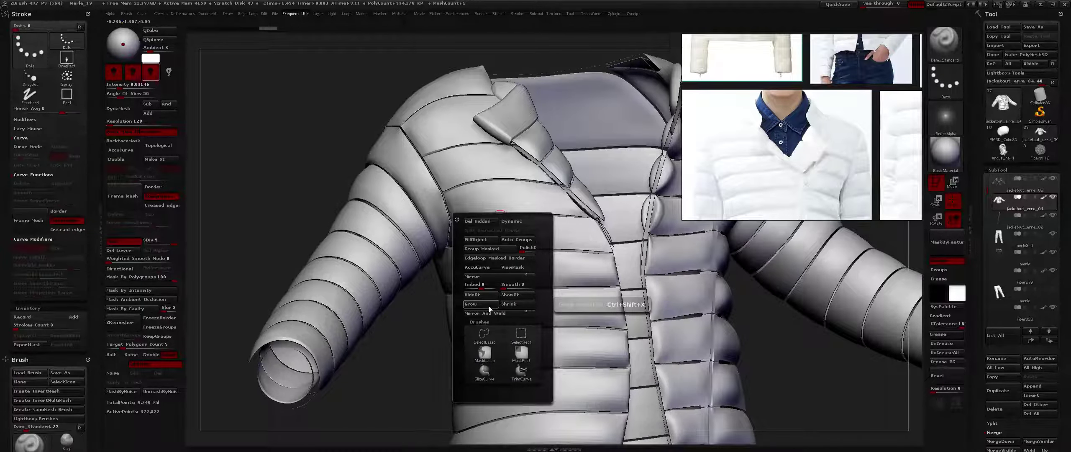
pyautogui.click(490, 306)
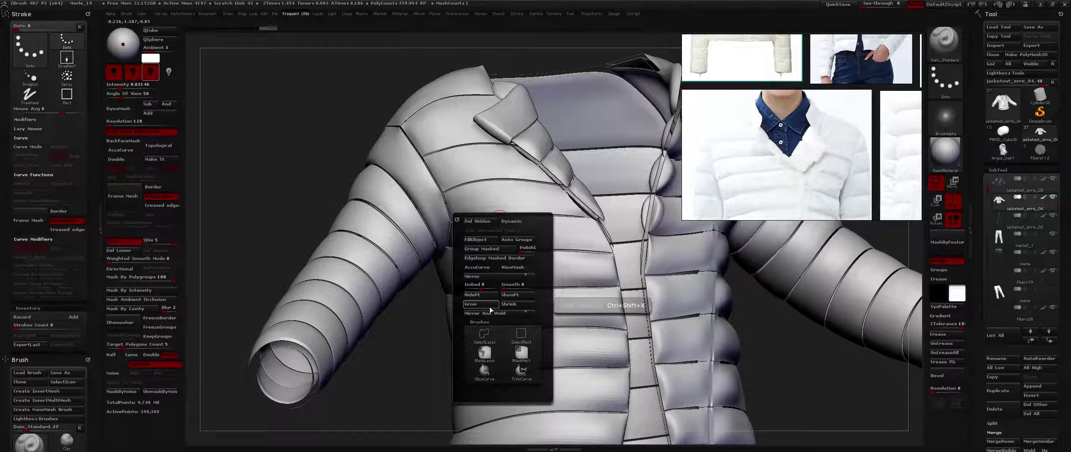
pyautogui.click(509, 305)
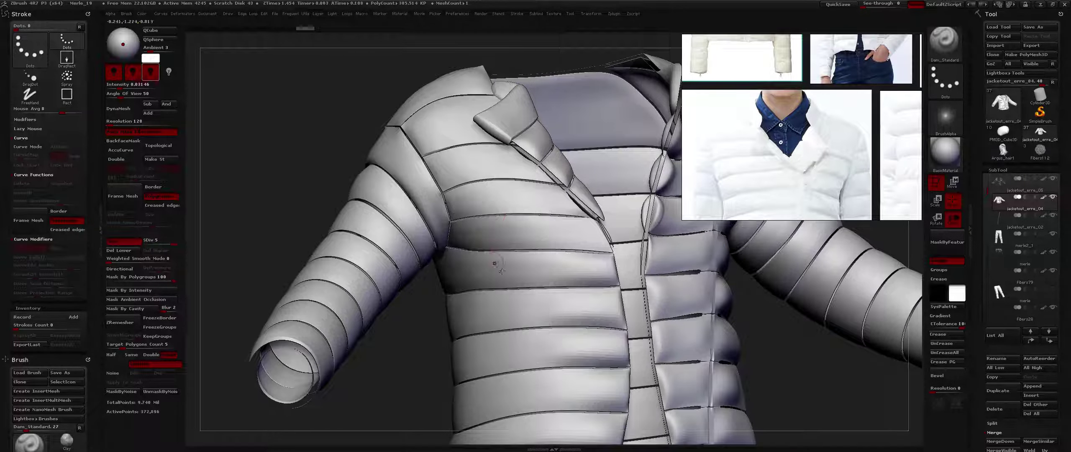
pyautogui.moveTo(496, 263)
pyautogui.keyDown('ctrl'); pyautogui.mouseDown(button='right')
pyautogui.moveTo(504, 234)
pyautogui.moveTo(515, 260)
pyautogui.moveTo(523, 254)
pyautogui.mouseUp(button='right'); pyautogui.keyUp('ctrl')
pyautogui.press('2')
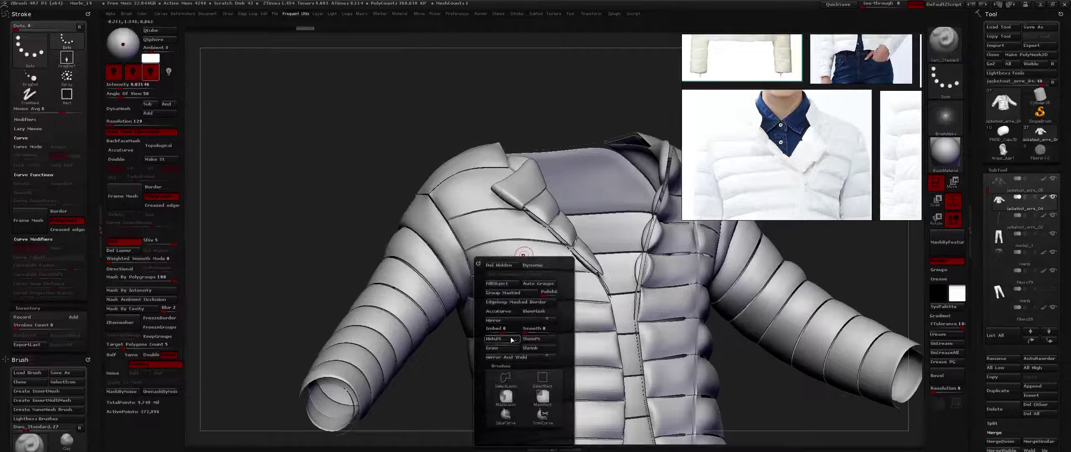
pyautogui.click(509, 347)
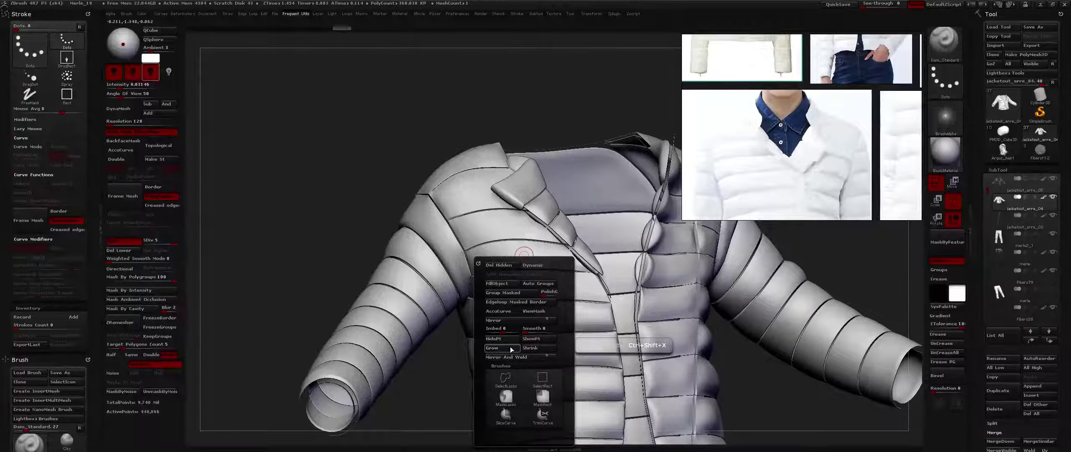
pyautogui.click(510, 347)
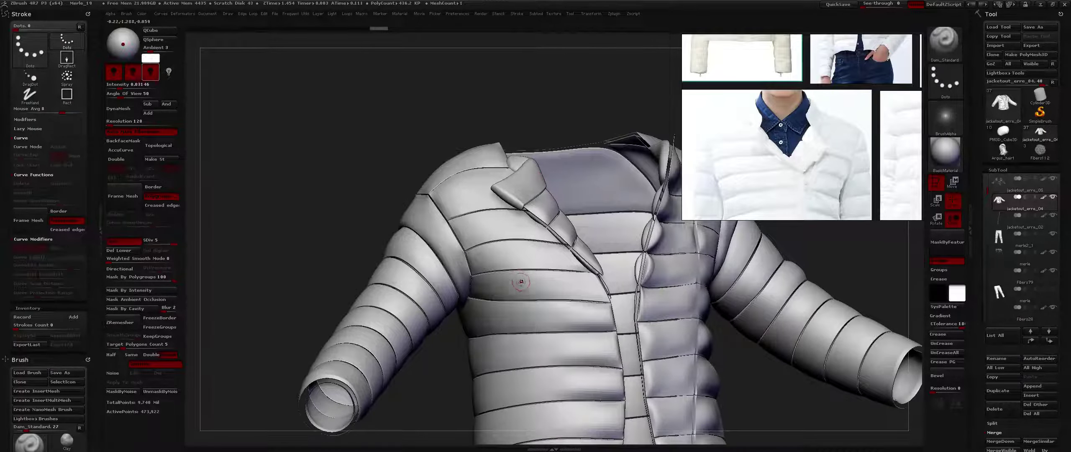
pyautogui.moveTo(521, 281)
pyautogui.mouseDown(button='right')
pyautogui.moveTo(528, 314)
pyautogui.moveTo(530, 257)
pyautogui.mouseUp(button='right')
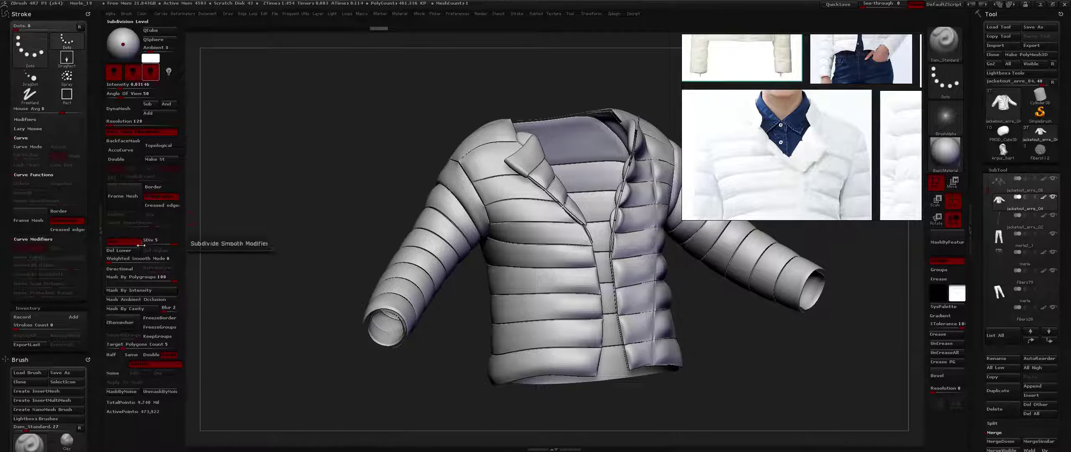
# Step: Lower the jacket to subdivision level 1 and grow the visible polygons to close the seam gaps
pyautogui.moveTo(162, 238); pyautogui.dragTo(142, 240)
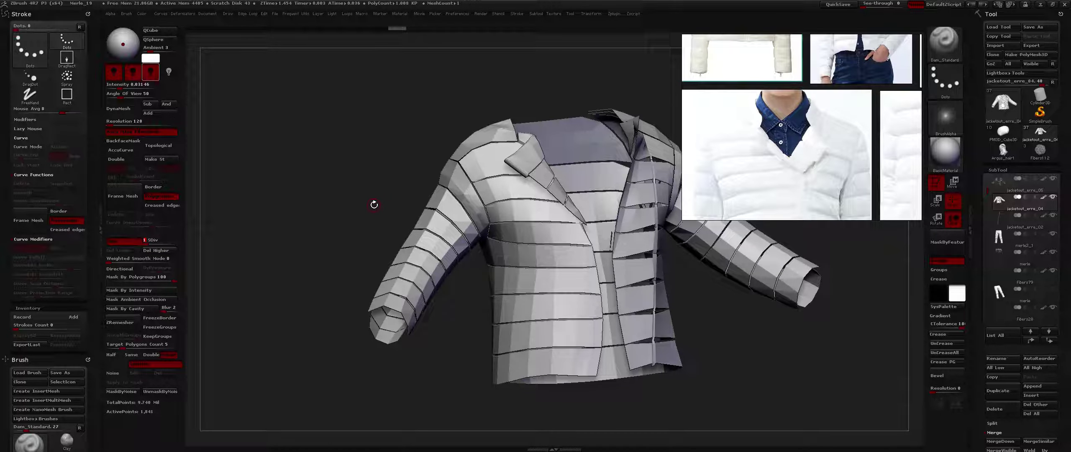
pyautogui.keyDown('ctrl'); pyautogui.moveTo(458, 209); pyautogui.dragTo(483, 282, button='right'); pyautogui.keyUp('ctrl')
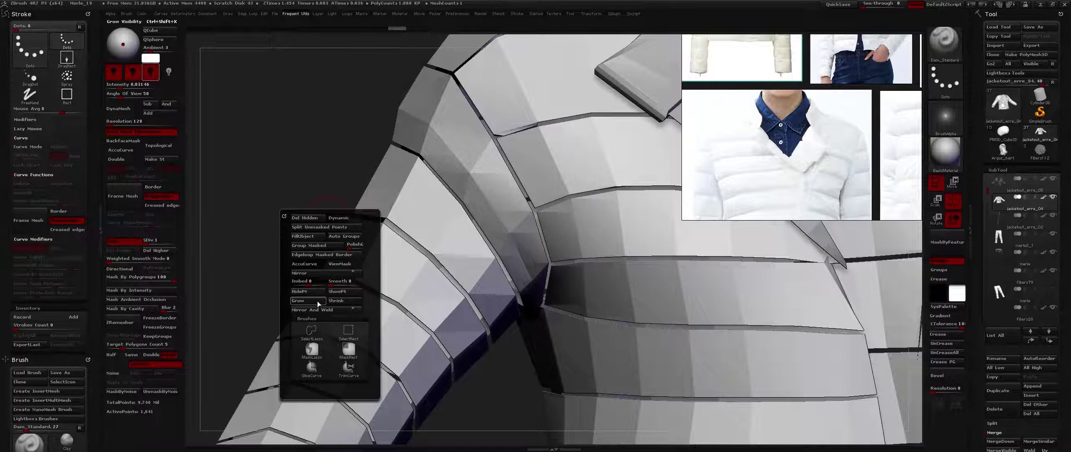
pyautogui.click(317, 301)
pyautogui.press('f')
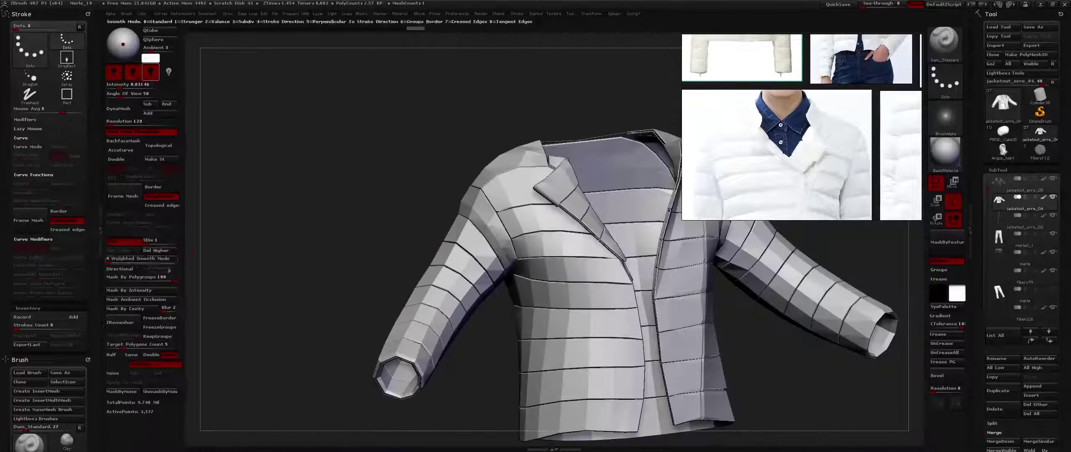
# Step: Delete the jacket's remaining hidden geometry at the lowest level and restore subdivision level 5
pyautogui.press('1')
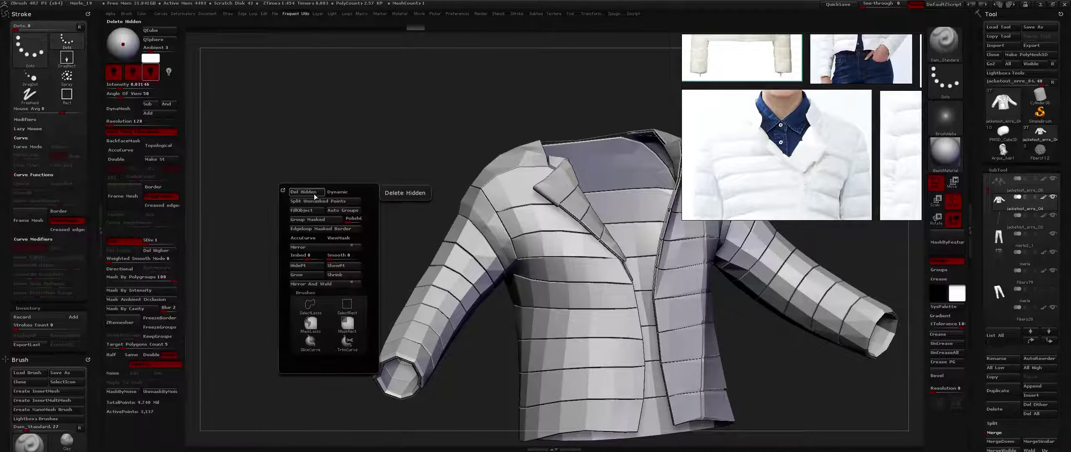
pyautogui.click(314, 194)
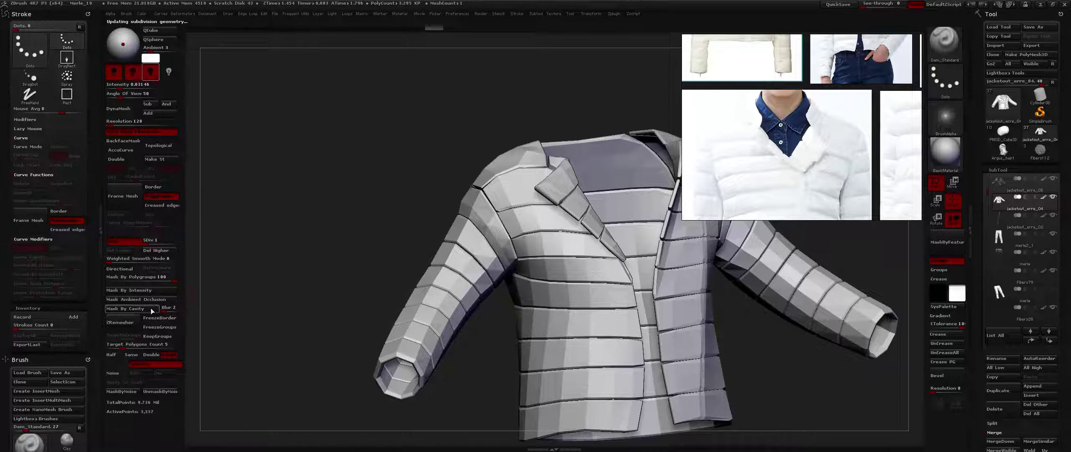
pyautogui.moveTo(159, 241); pyautogui.dragTo(178, 241)
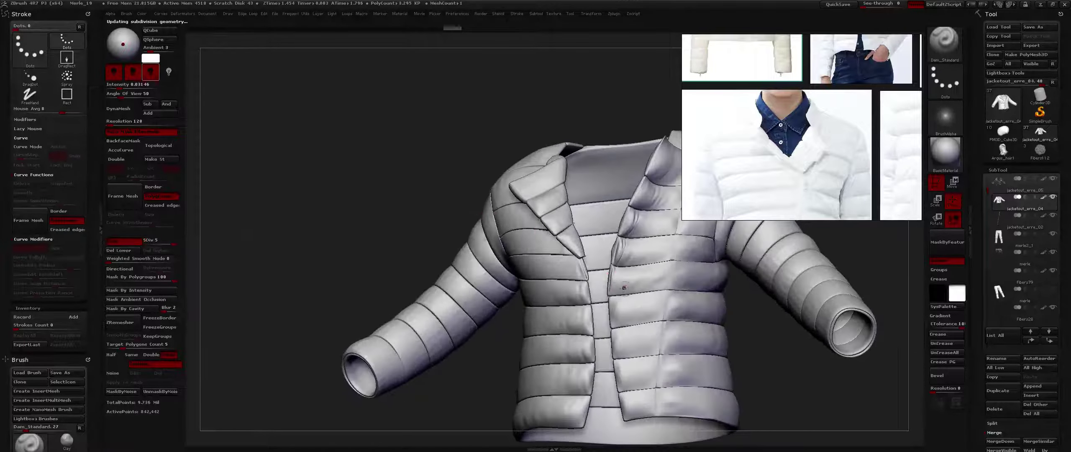
# Step: Test a stroke across the seam on the front panel beside the jacket opening and smooth the rough area
pyautogui.keyDown('alt'); pyautogui.moveTo(670, 272); pyautogui.dragTo(523, 271, button='right'); pyautogui.keyUp('alt')
pyautogui.moveTo(435, 229); pyautogui.dragTo(580, 247, button='right')
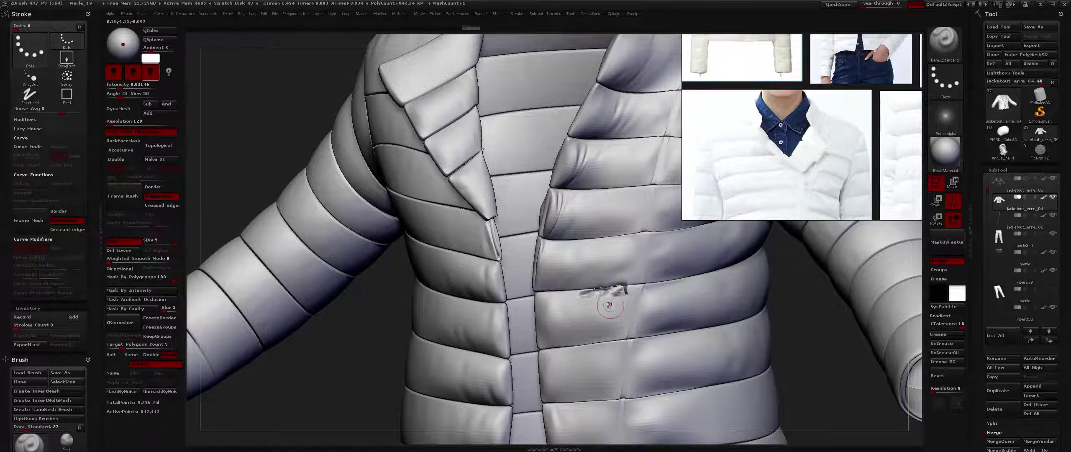
pyautogui.keyDown('shift'); pyautogui.moveTo(601, 305); pyautogui.dragTo(619, 295); pyautogui.keyUp('shift')
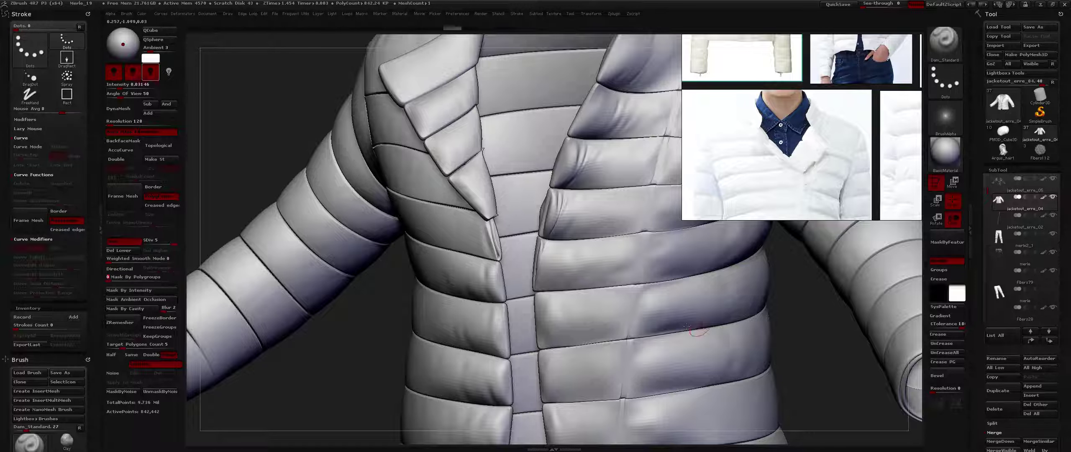
# Step: Undo the test strokes on the front panel beside the opening and step the jacket back to subdivision level 1
pyautogui.moveTo(618, 291); pyautogui.dragTo(595, 291)
pyautogui.hotkey('ctrl', 'z')
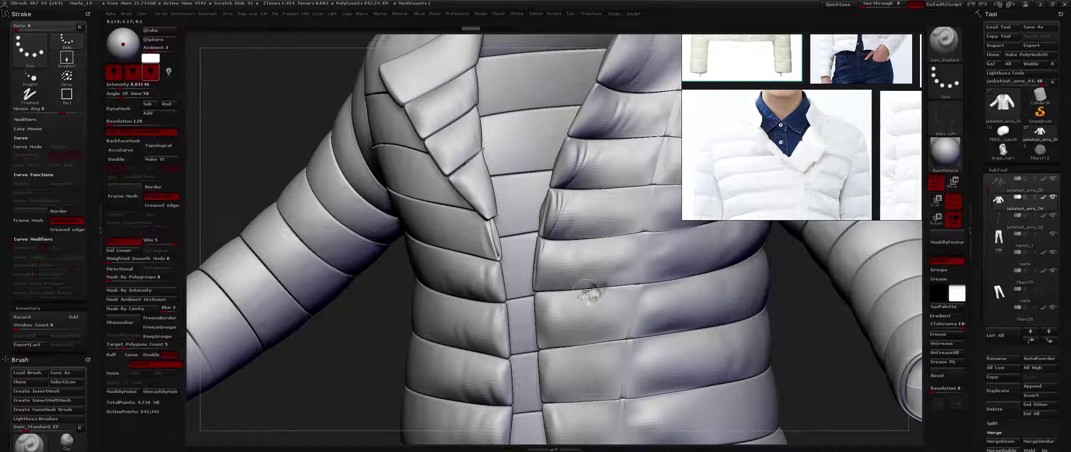
pyautogui.hotkey('ctrl', 'z')
pyautogui.hotkey('ctrl', 'z')
pyautogui.hotkey('ctrl', 'z')
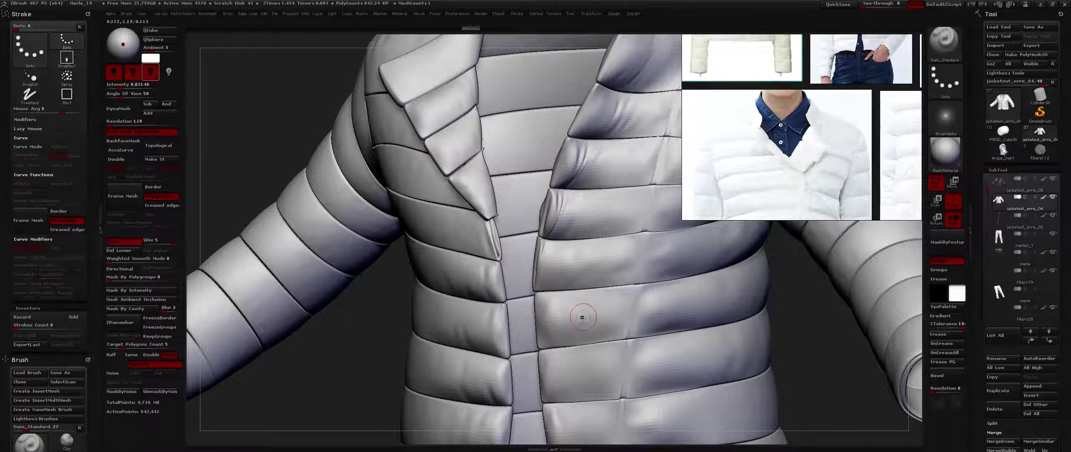
pyautogui.keyDown('ctrl'); pyautogui.moveTo(582, 317); pyautogui.dragTo(586, 284, button='right'); pyautogui.keyUp('ctrl')
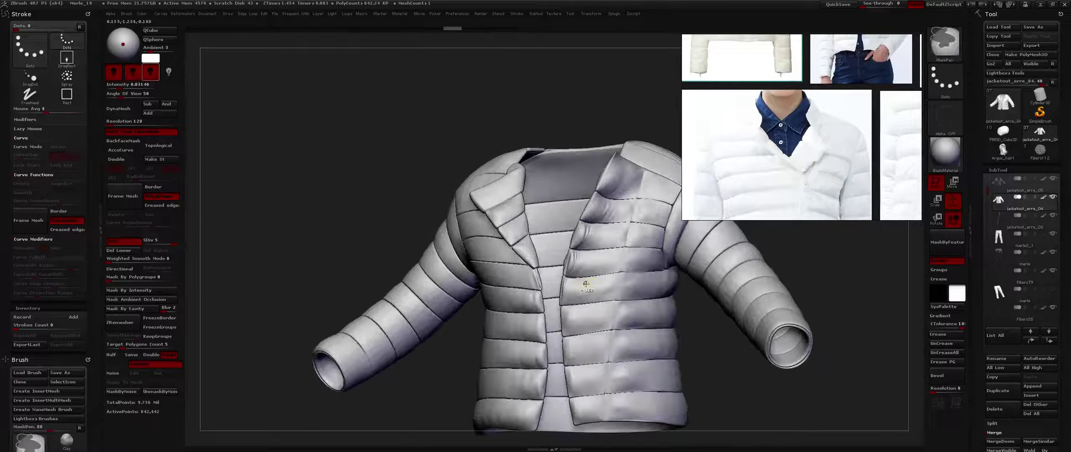
pyautogui.hotkey('ctrl', 'z')
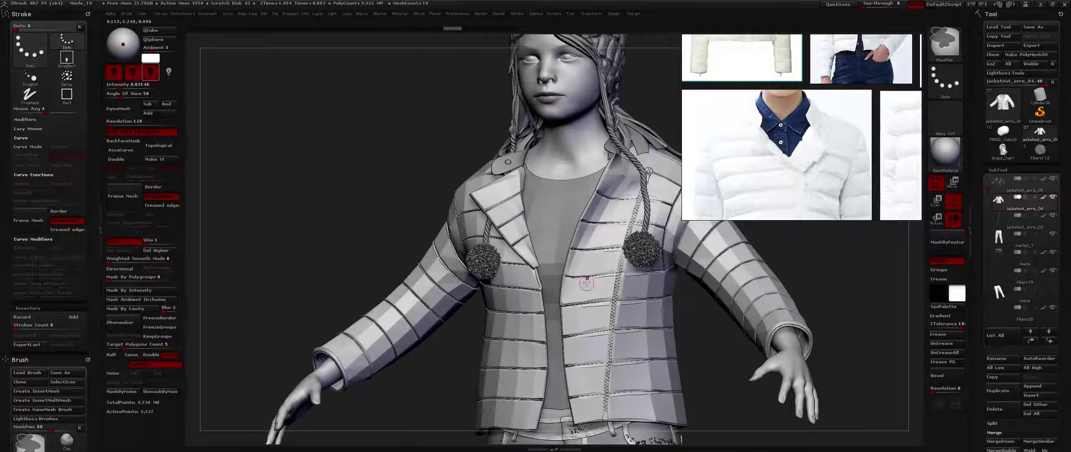
# Step: Examine the seams around the armhole, sleeve and front opening at subdivision level 1 and again at level 5
pyautogui.moveTo(615, 263); pyautogui.dragTo(564, 332, button='right')
pyautogui.moveTo(564, 332); pyautogui.dragTo(602, 281)
pyautogui.moveTo(612, 286); pyautogui.dragTo(575, 290, button='right')
pyautogui.moveTo(574, 290); pyautogui.dragTo(607, 290)
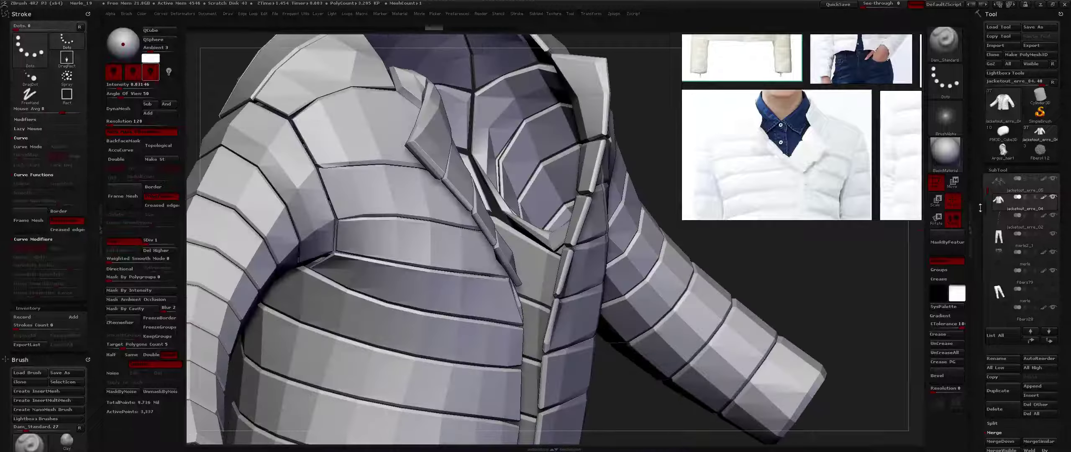
pyautogui.moveTo(988, 197); pyautogui.dragTo(987, 187)
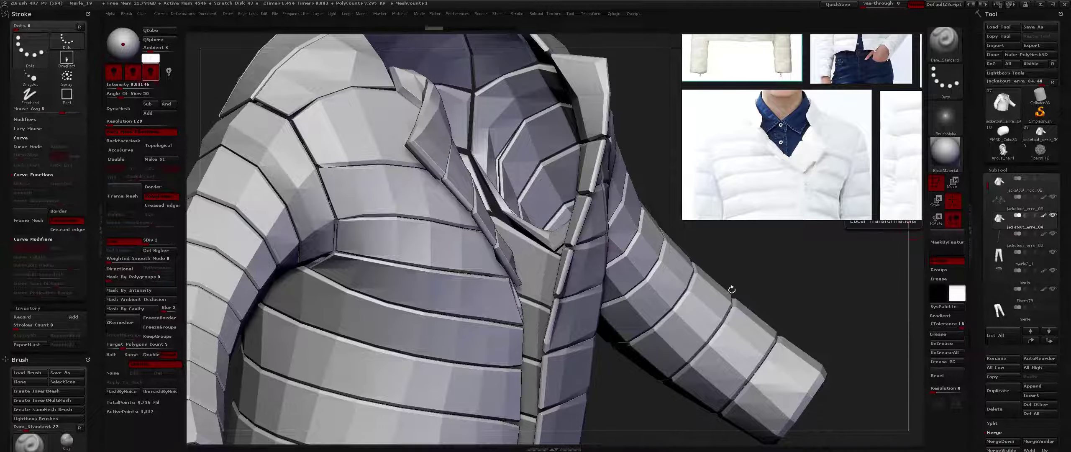
pyautogui.moveTo(327, 197)
pyautogui.mouseDown(button='right')
pyautogui.moveTo(435, 209)
pyautogui.moveTo(317, 205)
pyautogui.moveTo(300, 181)
pyautogui.moveTo(318, 184)
pyautogui.moveTo(234, 184)
pyautogui.moveTo(295, 189)
pyautogui.mouseUp(button='right')
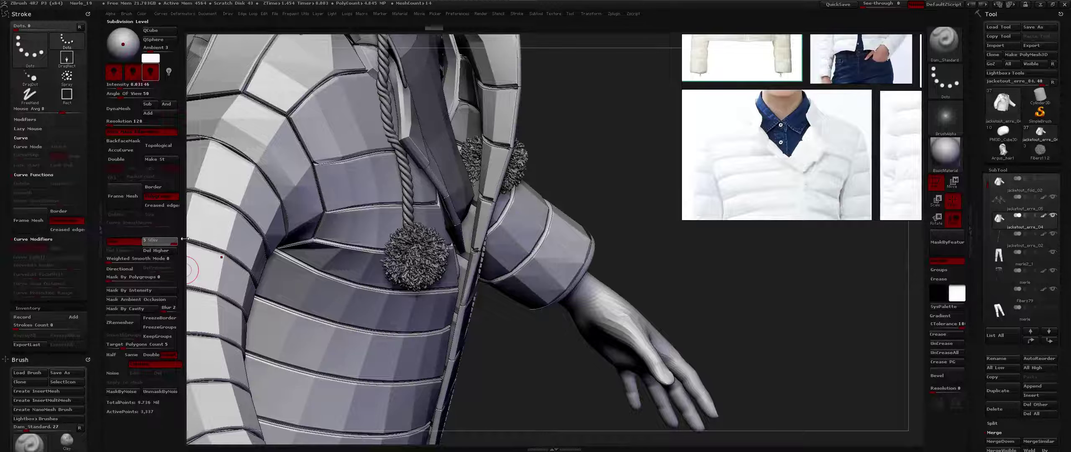
pyautogui.moveTo(184, 239); pyautogui.dragTo(187, 239)
pyautogui.moveTo(268, 214); pyautogui.dragTo(302, 240, button='right')
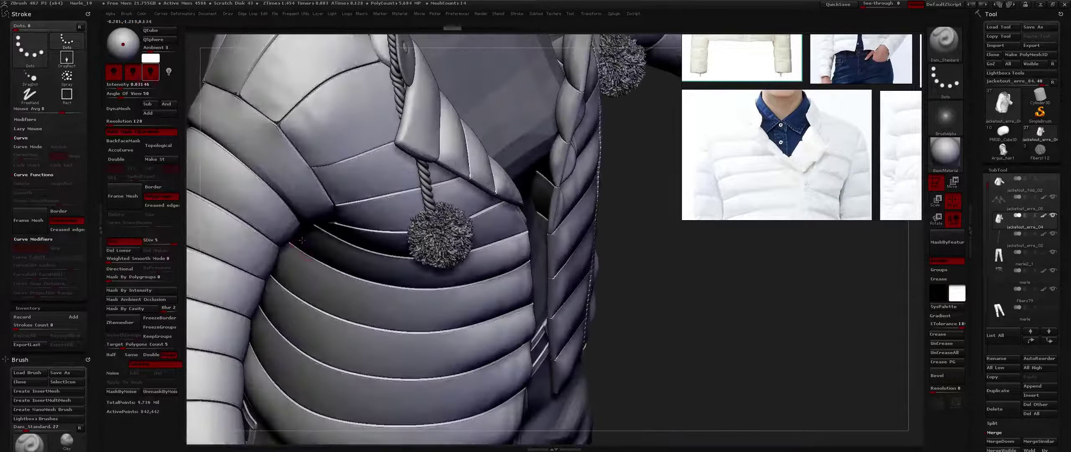
# Step: Delete the jacketout_arre_04 subtool
pyautogui.moveTo(627, 251); pyautogui.dragTo(795, 244)
pyautogui.hotkey('ctrl', 'shift', 'd')
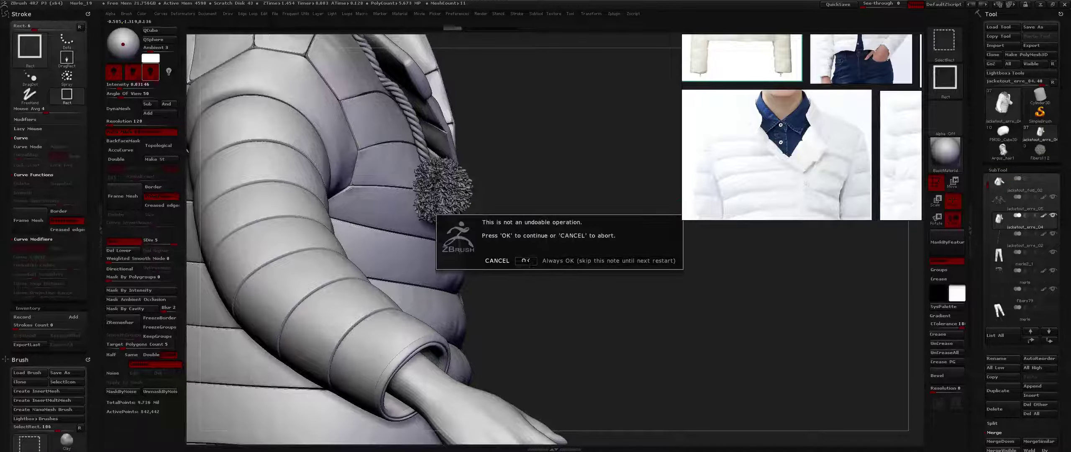
pyautogui.click(526, 261)
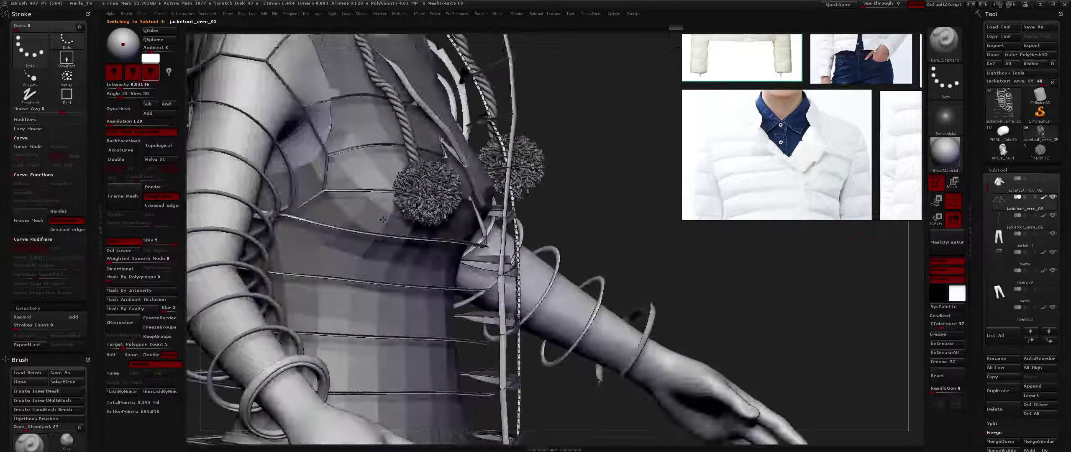
# Step: Restore the visibility of all panels on jacketout_arre_05 and check the complete jacket on the character
pyautogui.moveTo(382, 219); pyautogui.dragTo(263, 230, button='right')
pyautogui.press('shift')
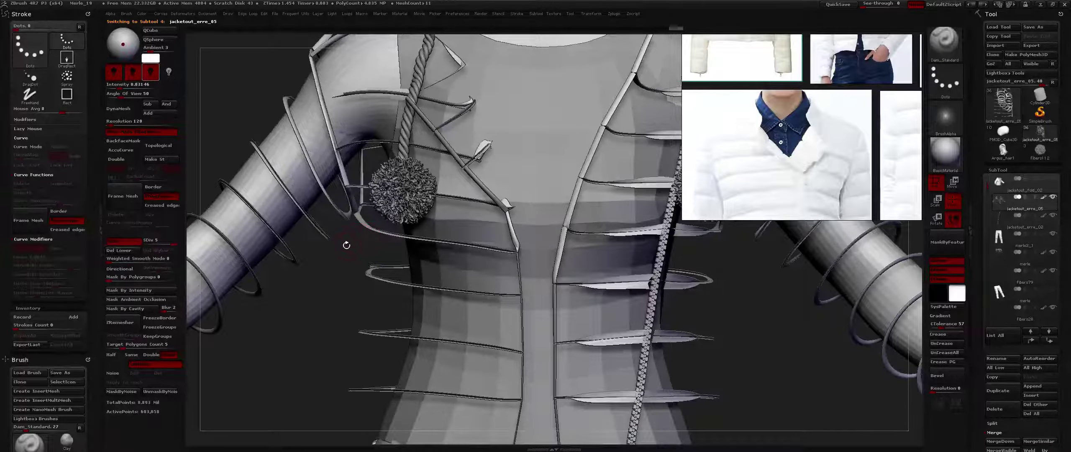
pyautogui.moveTo(365, 218); pyautogui.dragTo(378, 257)
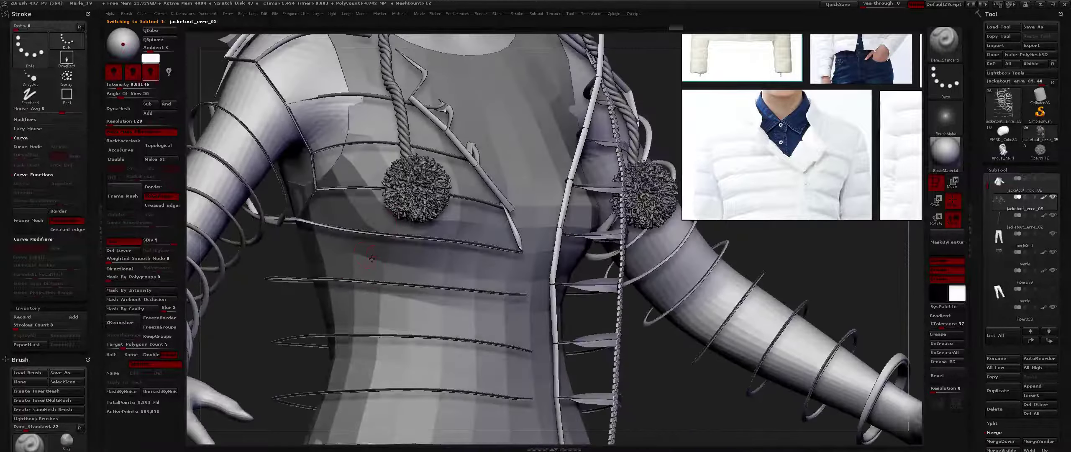
pyautogui.keyDown('ctrl'); pyautogui.moveTo(371, 259); pyautogui.dragTo(372, 231, button='right'); pyautogui.keyUp('ctrl')
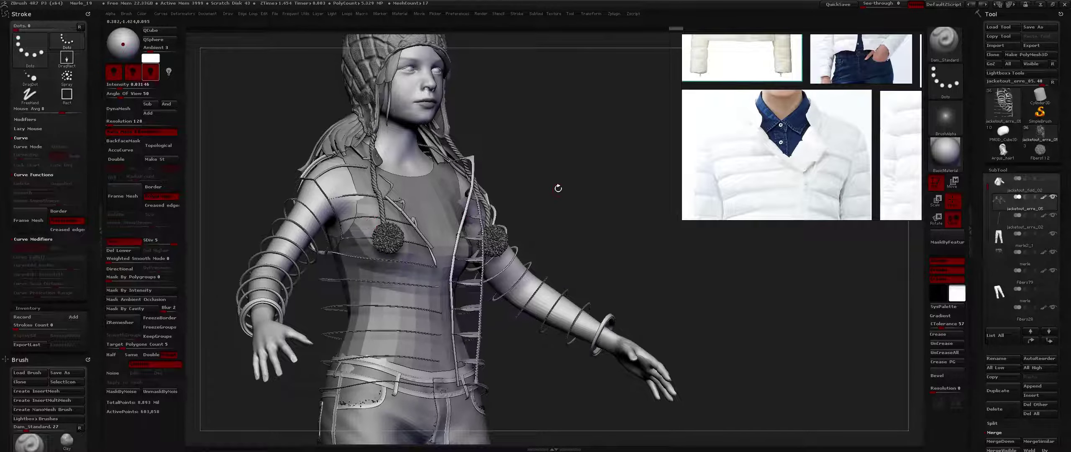
pyautogui.keyDown('ctrl'); pyautogui.keyDown('shift'); pyautogui.click(581, 183); pyautogui.keyUp('shift'); pyautogui.keyUp('ctrl')
pyautogui.moveTo(558, 190); pyautogui.dragTo(479, 268)
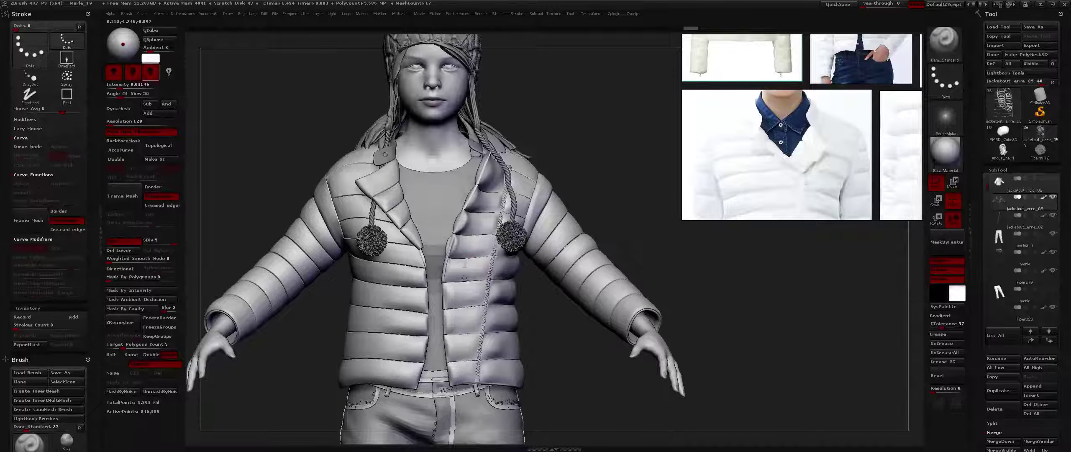
pyautogui.moveTo(476, 260)
pyautogui.keyDown('ctrl'); pyautogui.mouseDown(button='right')
pyautogui.moveTo(462, 278)
pyautogui.moveTo(470, 268)
pyautogui.mouseUp(button='right'); pyautogui.keyUp('ctrl')
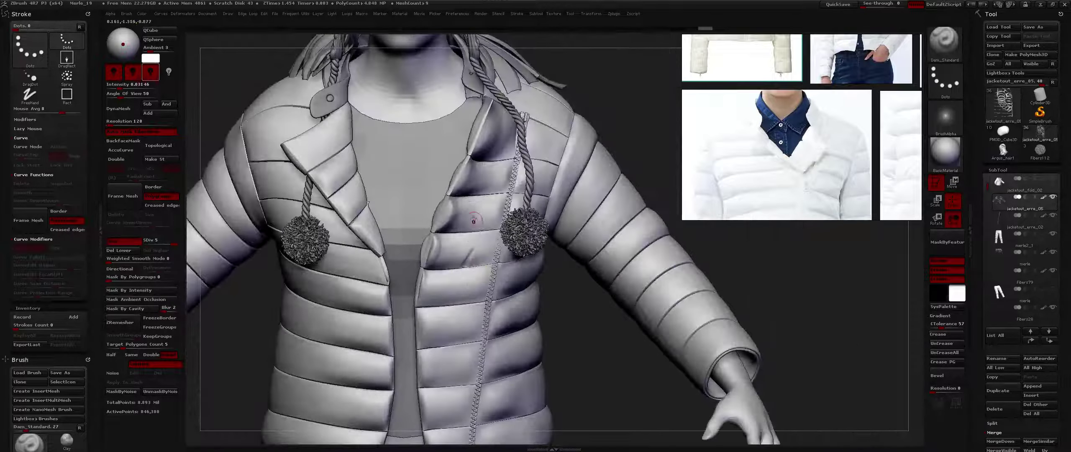
pyautogui.hotkey('ctrl', 'z')
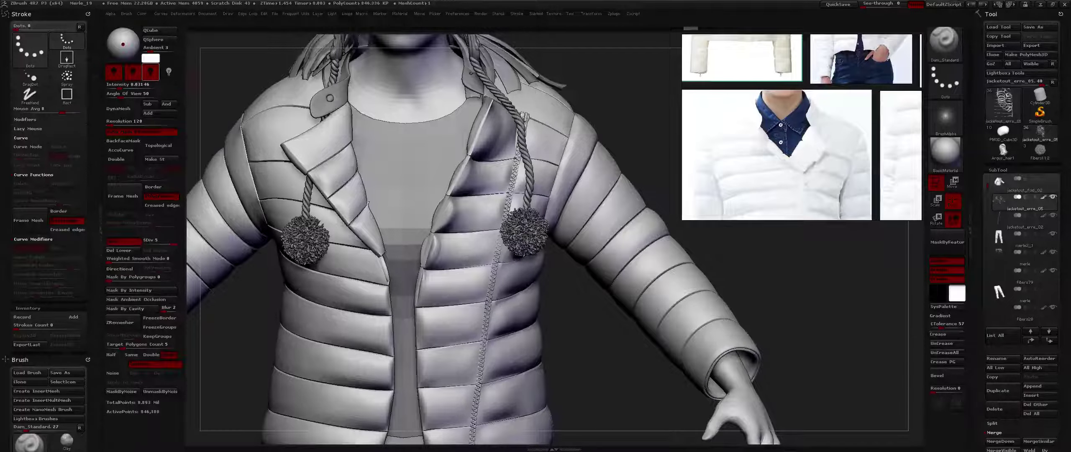
pyautogui.keyDown('ctrl'); pyautogui.moveTo(444, 287); pyautogui.dragTo(479, 226, button='right'); pyautogui.keyUp('ctrl')
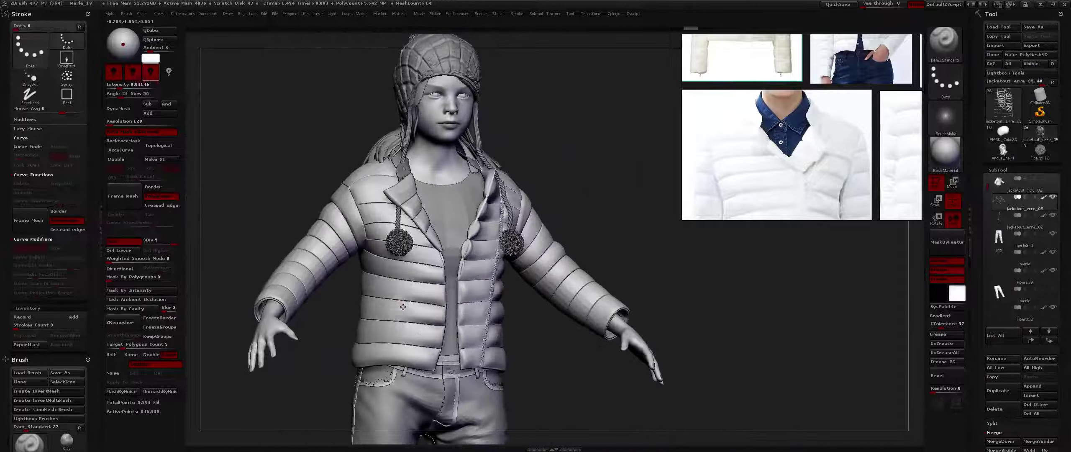
# Step: Isolate the padded band near the waist, lower the jacket to subdivision level 2 and duplicate the subtool
pyautogui.moveTo(399, 306); pyautogui.dragTo(407, 312, button='right')
pyautogui.keyDown('ctrl'); pyautogui.keyDown('shift'); pyautogui.click(407, 312); pyautogui.keyUp('shift'); pyautogui.keyUp('ctrl')
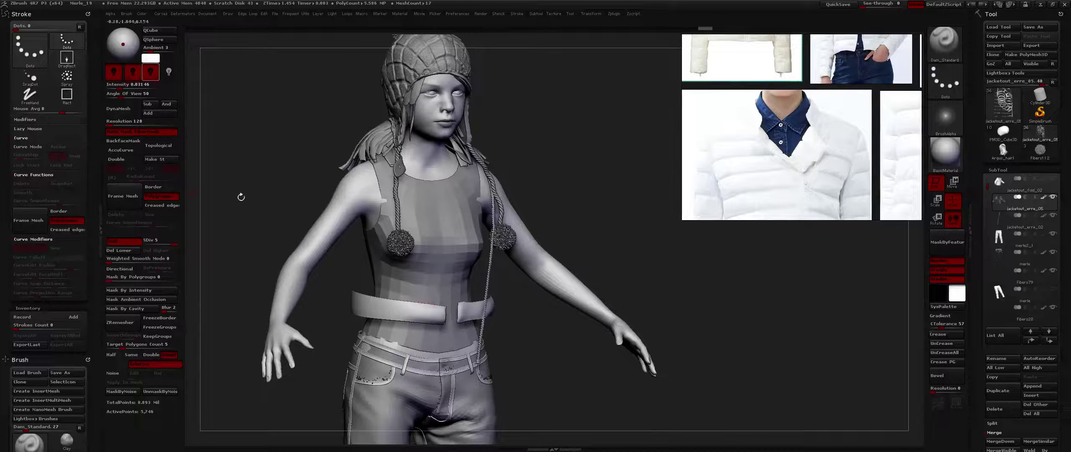
pyautogui.click(148, 241)
pyautogui.moveTo(420, 191); pyautogui.dragTo(435, 192, button='right')
pyautogui.press('d')
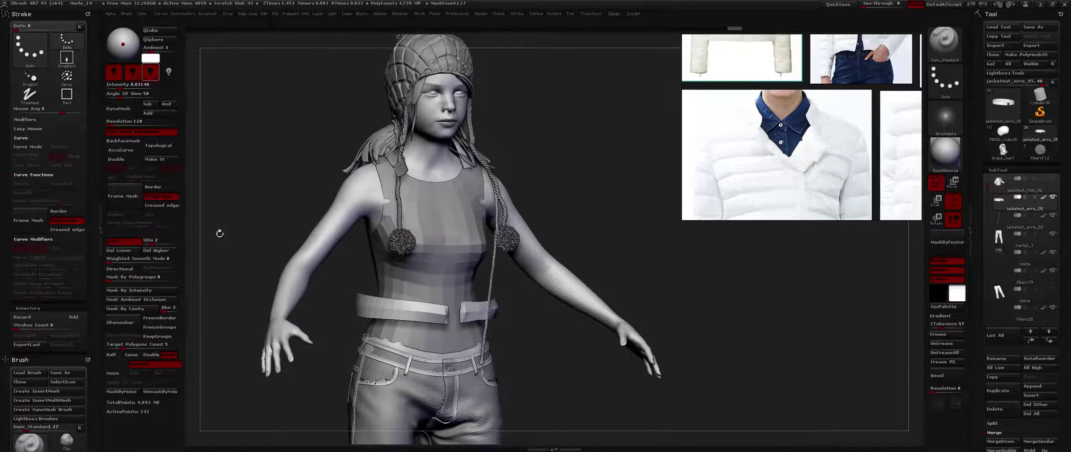
pyautogui.keyDown('shift'); pyautogui.moveTo(219, 233); pyautogui.dragTo(409, 221); pyautogui.keyUp('shift')
pyautogui.hotkey('ctrl', 'shift')
pyautogui.hotkey('ctrl', 'shift', 'd')
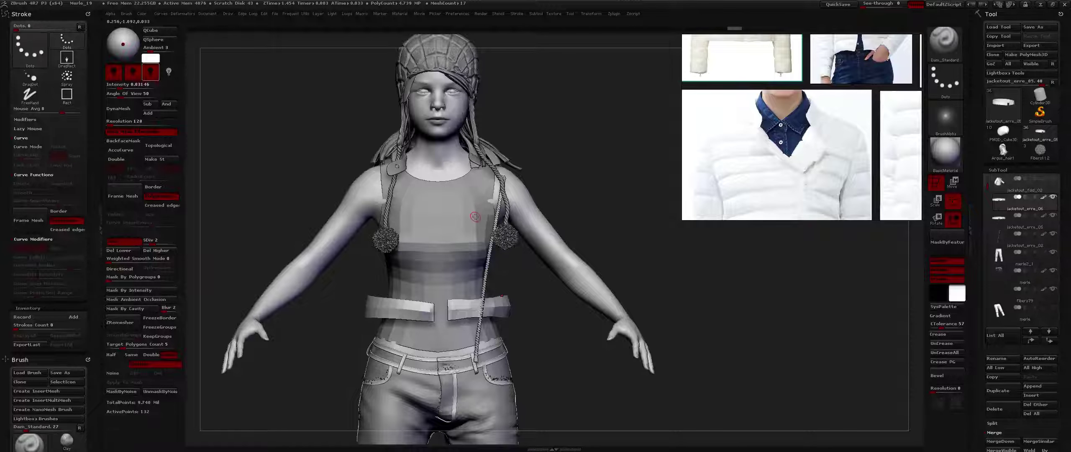
# Step: Reselect jacketout_arre_05, lower it to subdivision level 1 and unhide all of its panels
pyautogui.keyDown('alt'); pyautogui.click(451, 232); pyautogui.keyUp('alt')
pyautogui.moveTo(274, 282); pyautogui.dragTo(200, 215)
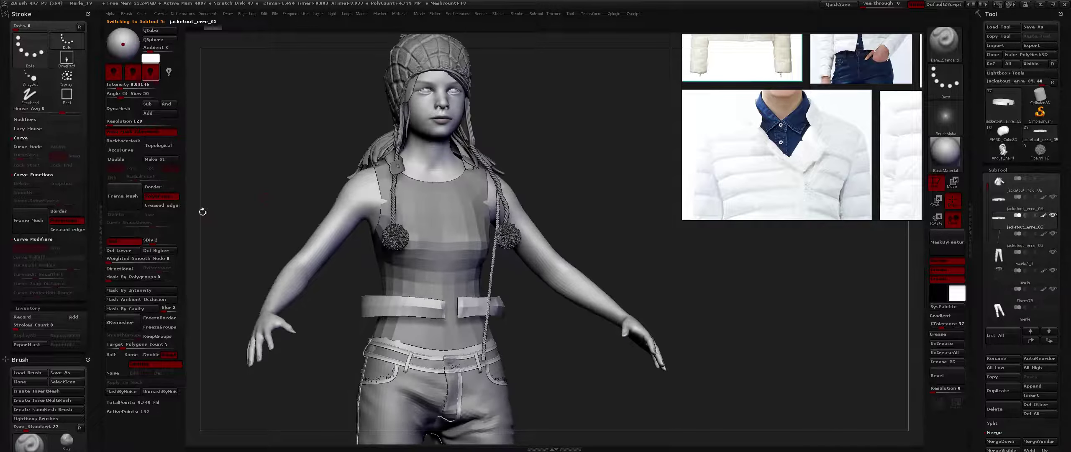
pyautogui.click(120, 256)
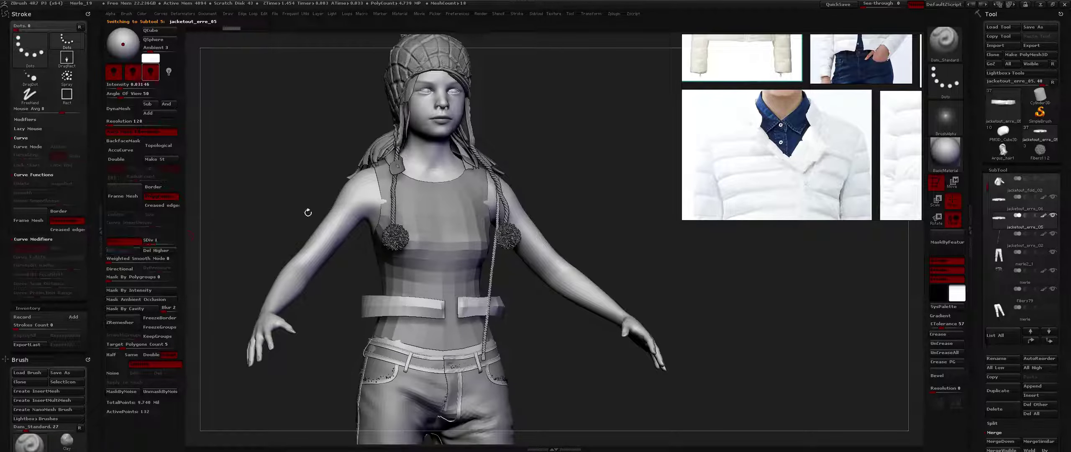
pyautogui.keyDown('ctrl'); pyautogui.keyDown('shift'); pyautogui.click(279, 217); pyautogui.keyUp('shift'); pyautogui.keyUp('ctrl')
pyautogui.keyDown('ctrl'); pyautogui.keyDown('shift'); pyautogui.click(280, 220); pyautogui.keyUp('shift'); pyautogui.keyUp('ctrl')
pyautogui.keyDown('ctrl'); pyautogui.keyDown('shift'); pyautogui.click(309, 218); pyautogui.keyUp('shift'); pyautogui.keyUp('ctrl')
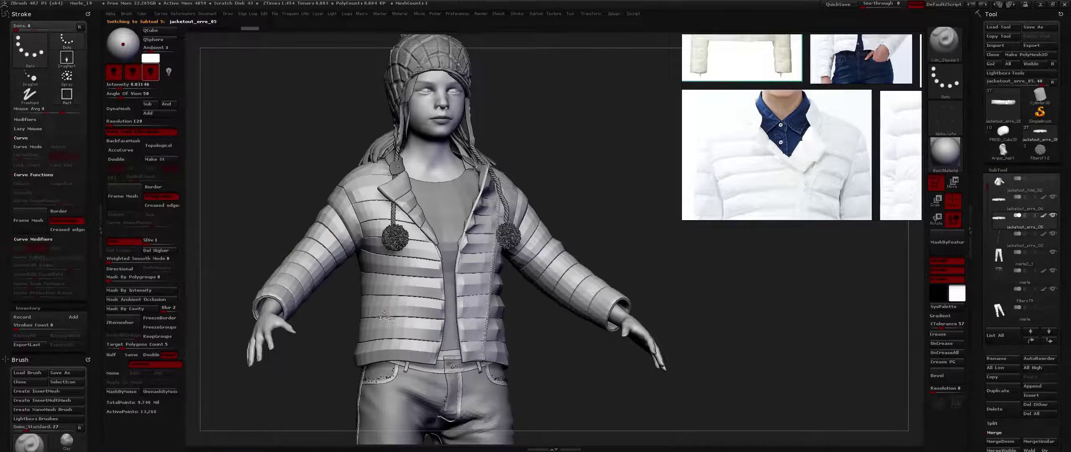
# Step: Turn on the polyframe display and isolate the thin trim polygroup for inspection, restoring the whole jacket at the end
pyautogui.hotkey('shift', 'f')
pyautogui.moveTo(309, 218); pyautogui.dragTo(461, 339)
pyautogui.moveTo(462, 340)
pyautogui.keyDown('ctrl'); pyautogui.mouseDown(button='right')
pyautogui.moveTo(464, 376)
pyautogui.moveTo(481, 318)
pyautogui.moveTo(480, 341)
pyautogui.moveTo(460, 283)
pyautogui.moveTo(462, 271)
pyautogui.moveTo(465, 318)
pyautogui.moveTo(483, 252)
pyautogui.moveTo(499, 321)
pyautogui.mouseUp(button='right'); pyautogui.keyUp('ctrl')
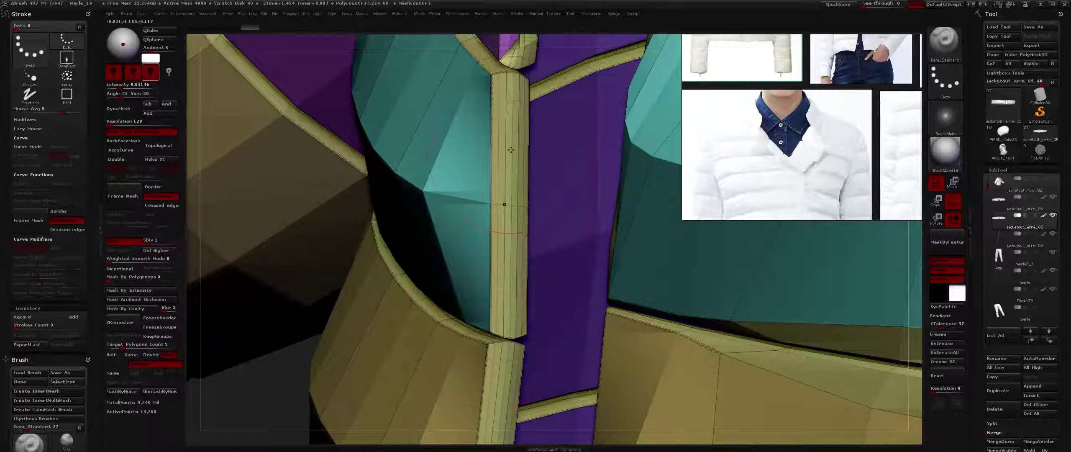
pyautogui.keyDown('ctrl'); pyautogui.keyDown('shift'); pyautogui.click(513, 193); pyautogui.keyUp('shift'); pyautogui.keyUp('ctrl')
pyautogui.keyDown('ctrl'); pyautogui.moveTo(513, 196); pyautogui.dragTo(510, 182, button='right'); pyautogui.keyUp('ctrl')
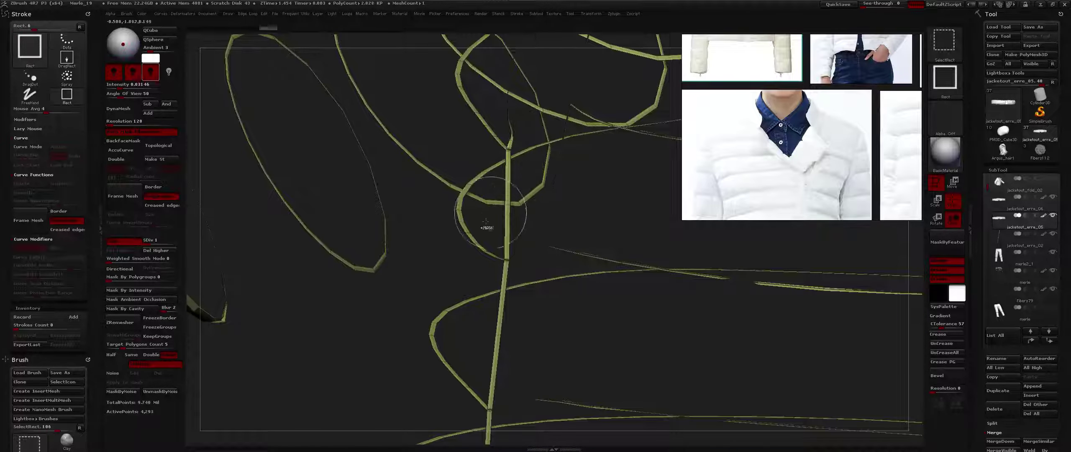
pyautogui.moveTo(475, 279)
pyautogui.keyDown('ctrl'); pyautogui.mouseDown(button='right')
pyautogui.moveTo(475, 257)
pyautogui.moveTo(477, 278)
pyautogui.moveTo(479, 266)
pyautogui.moveTo(460, 302)
pyautogui.mouseUp(button='right'); pyautogui.keyUp('ctrl')
pyautogui.keyDown('ctrl'); pyautogui.keyDown('shift'); pyautogui.click(459, 284); pyautogui.keyUp('shift'); pyautogui.keyUp('ctrl')
pyautogui.moveTo(360, 273); pyautogui.dragTo(408, 318, button='right')
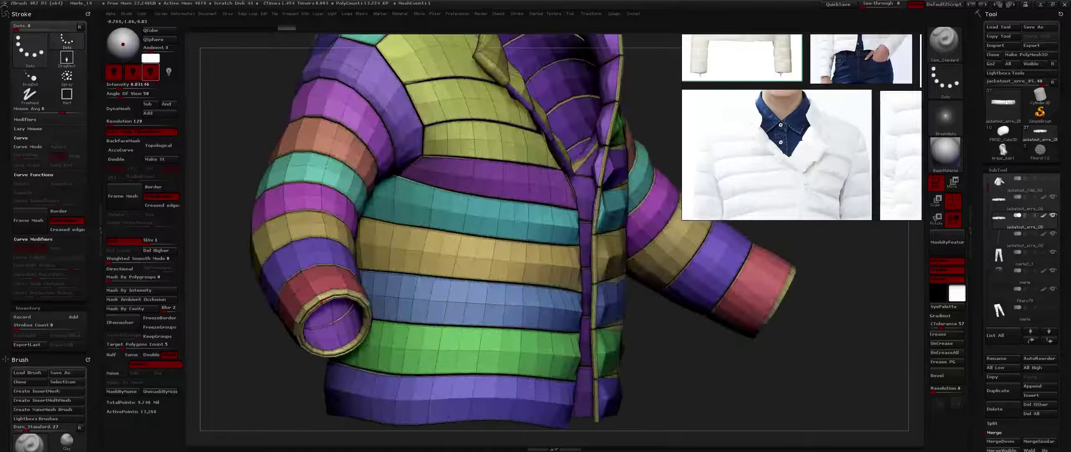
pyautogui.moveTo(321, 302); pyautogui.dragTo(266, 243, button='right')
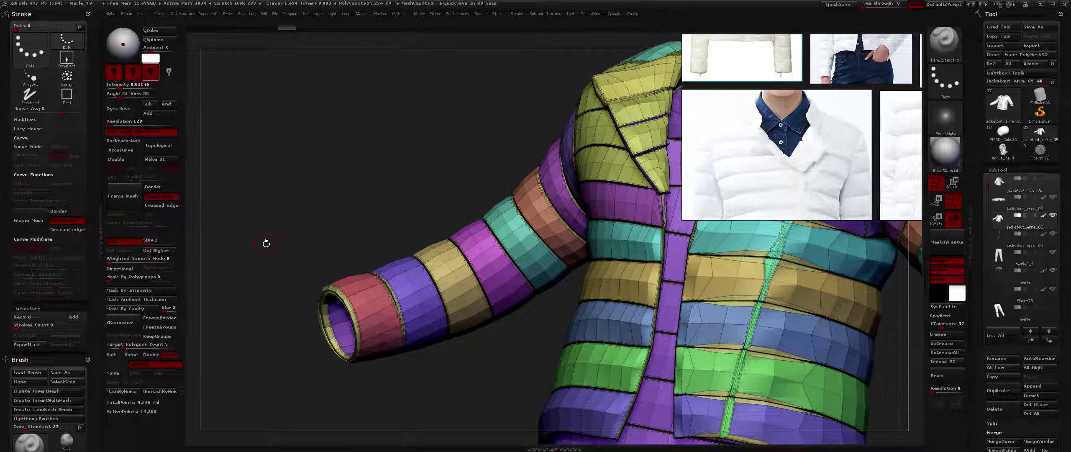
# Step: Reposition the reference photos around the padded jacket front and select the Dam Standard brush
pyautogui.moveTo(770, 189); pyautogui.dragTo(779, 176, button='middle')
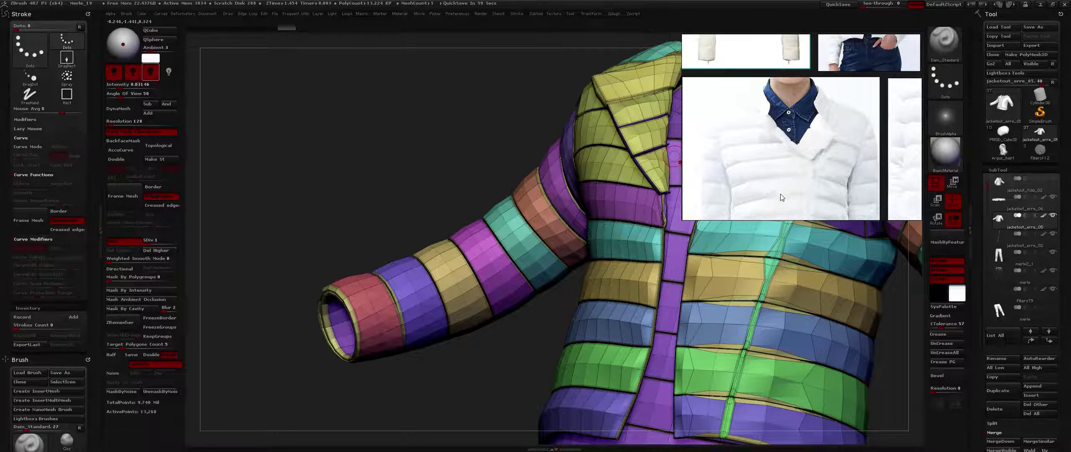
pyautogui.moveTo(594, 251)
pyautogui.mouseDown(button='right')
pyautogui.moveTo(636, 268)
pyautogui.moveTo(648, 260)
pyautogui.moveTo(632, 250)
pyautogui.moveTo(711, 251)
pyautogui.moveTo(598, 259)
pyautogui.moveTo(503, 243)
pyautogui.mouseUp(button='right')
pyautogui.press('b')
pyautogui.press('d')
pyautogui.press('s')
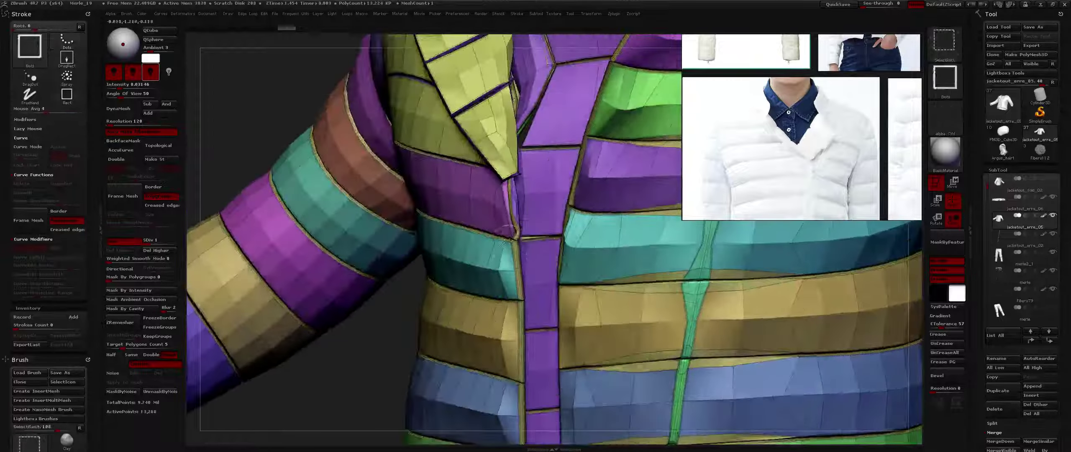
# Step: Hide the thin trim polygroup that runs along the seams beside the jacket's front opening
pyautogui.keyDown('ctrl'); pyautogui.keyDown('shift'); pyautogui.click(517, 252); pyautogui.keyUp('shift'); pyautogui.keyUp('ctrl')
pyautogui.hotkey('ctrl', 'z')
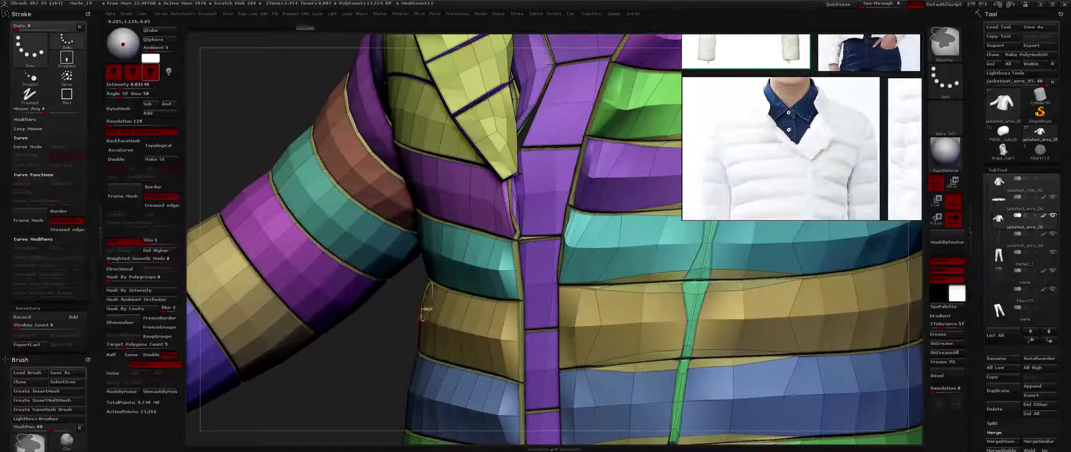
pyautogui.keyDown('ctrl'); pyautogui.moveTo(522, 240); pyautogui.dragTo(547, 301, button='right'); pyautogui.keyUp('ctrl')
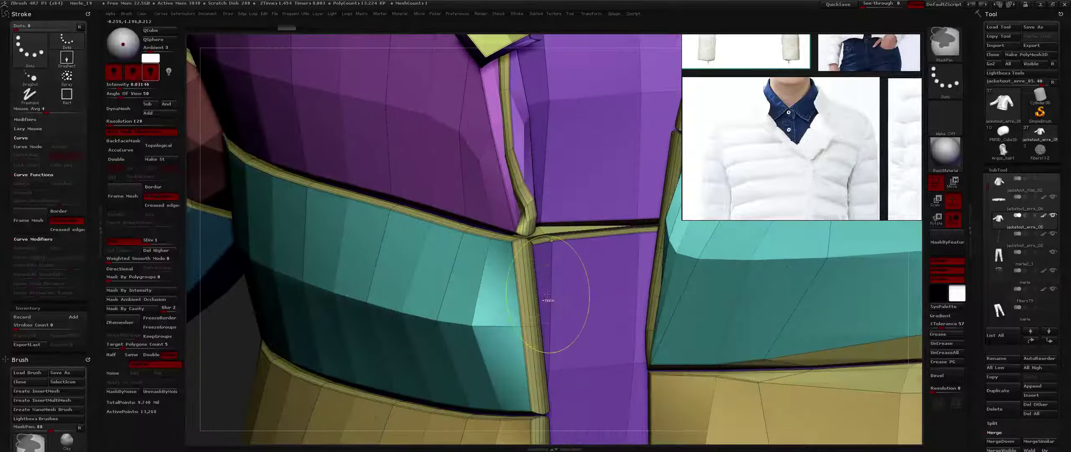
pyautogui.keyDown('ctrl'); pyautogui.keyDown('shift'); pyautogui.click(524, 240); pyautogui.keyUp('shift'); pyautogui.keyUp('ctrl')
pyautogui.keyDown('ctrl'); pyautogui.keyDown('shift'); pyautogui.click(526, 241); pyautogui.keyUp('shift'); pyautogui.keyUp('ctrl')
pyautogui.moveTo(526, 241)
pyautogui.keyDown('ctrl'); pyautogui.mouseDown(button='right')
pyautogui.moveTo(540, 201)
pyautogui.moveTo(571, 289)
pyautogui.moveTo(575, 200)
pyautogui.mouseUp(button='right'); pyautogui.keyUp('ctrl')
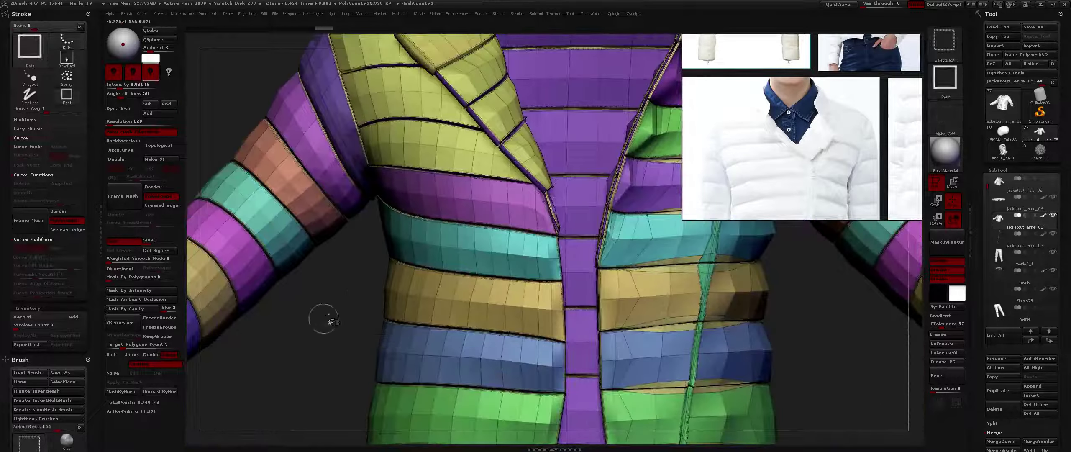
# Step: Duplicate the jacketout_arre_05 subtool with its trim hidden and make the copy the active subtool
pyautogui.hotkey('ctrl', 'shift')
pyautogui.hotkey('ctrl', 'shift', 'd')
pyautogui.keyDown('alt'); pyautogui.click(665, 262); pyautogui.keyUp('alt')
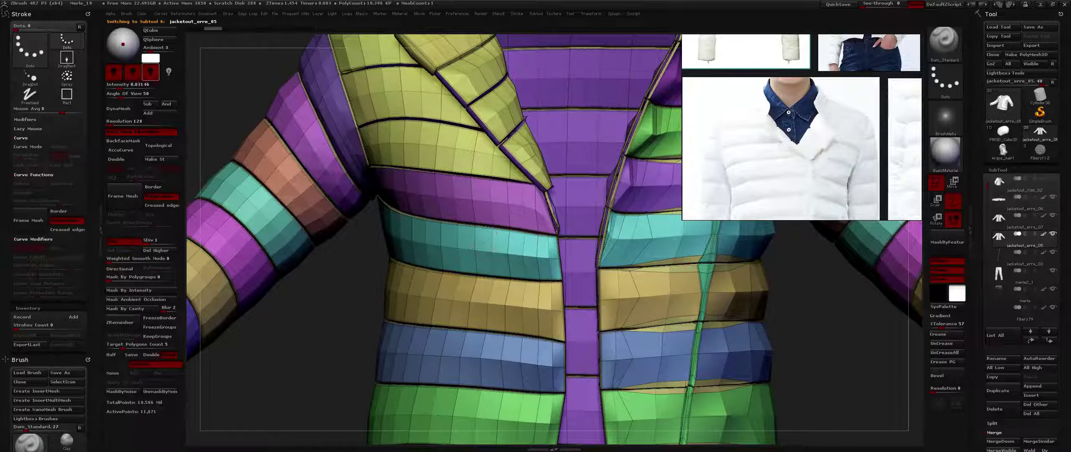
pyautogui.moveTo(469, 246); pyautogui.dragTo(502, 247, button='right')
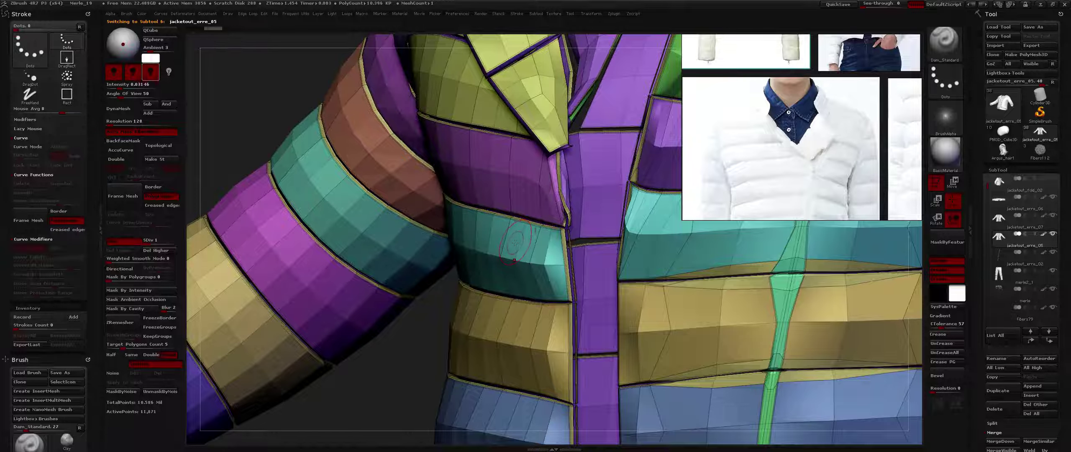
pyautogui.click(998, 218)
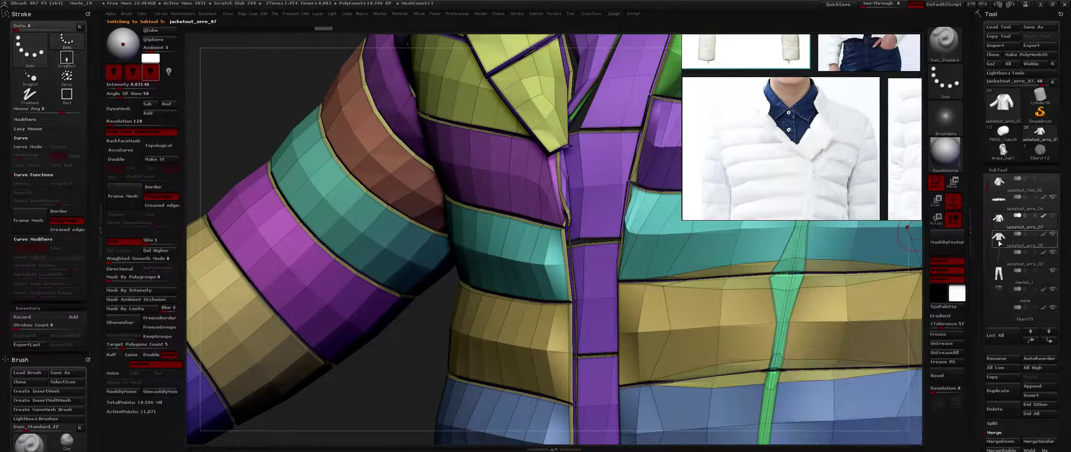
# Step: Isolate the thin trim polygroup on jacketout_arre_07, grow the visible area twice, and delete the hidden geometry
pyautogui.keyDown('ctrl'); pyautogui.keyDown('shift'); pyautogui.click(410, 345); pyautogui.keyUp('shift'); pyautogui.keyUp('ctrl')
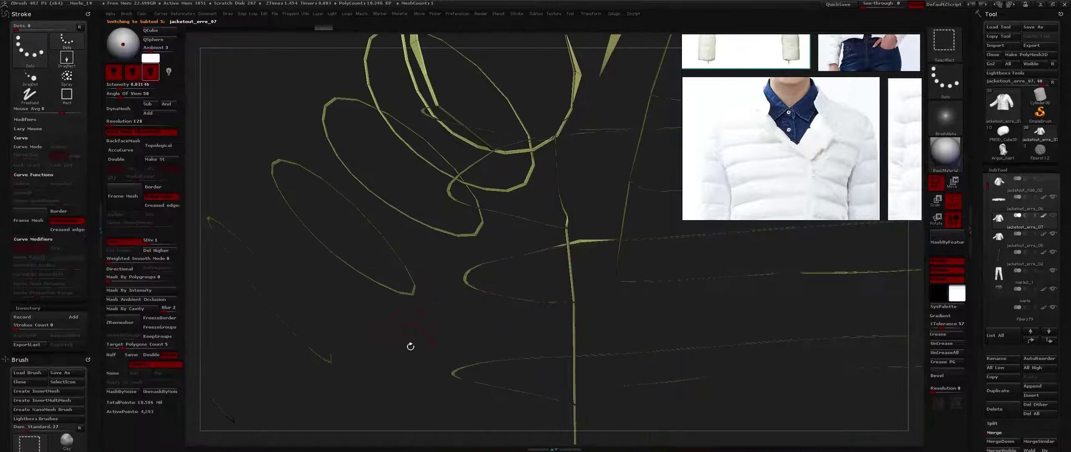
pyautogui.press('space')
pyautogui.click(398, 358)
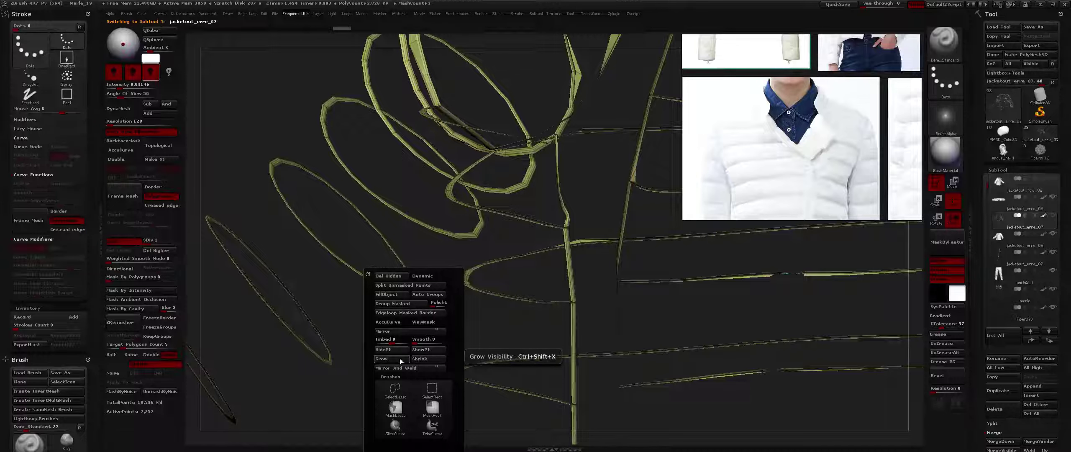
pyautogui.click(399, 359)
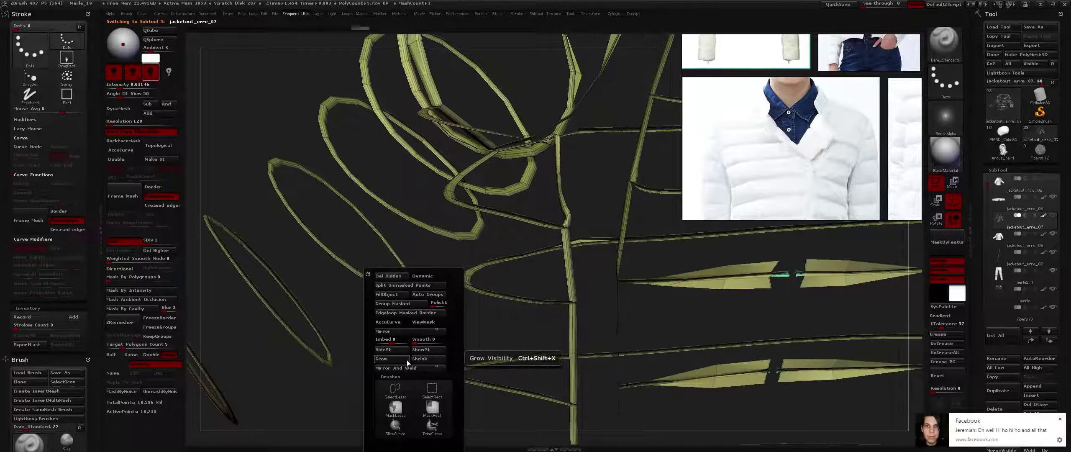
pyautogui.click(397, 276)
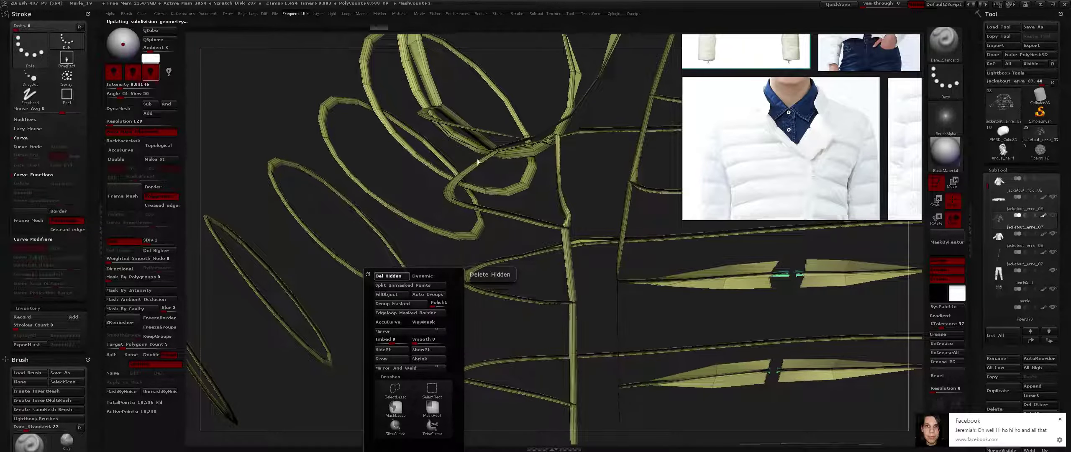
pyautogui.moveTo(471, 211); pyautogui.dragTo(452, 266, button='right')
pyautogui.moveTo(452, 266); pyautogui.dragTo(470, 285)
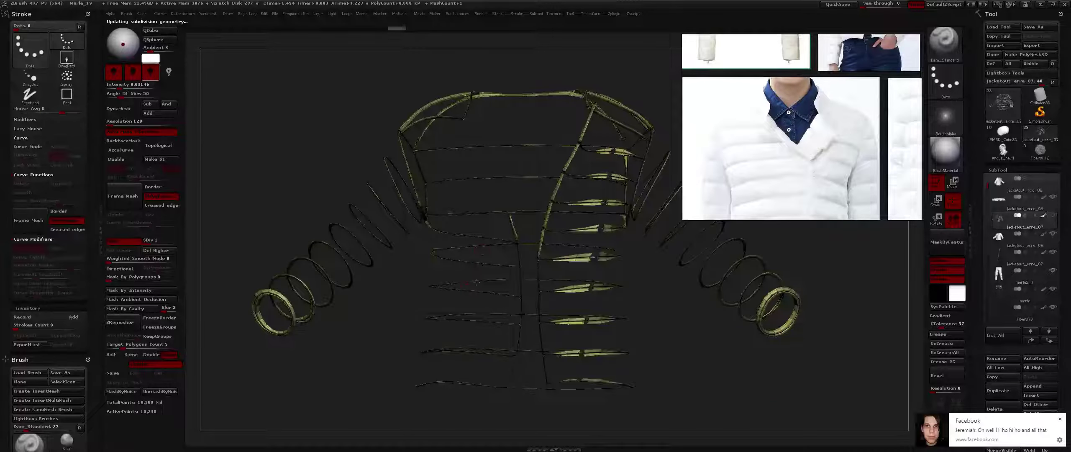
pyautogui.moveTo(477, 282); pyautogui.dragTo(472, 283, button='right')
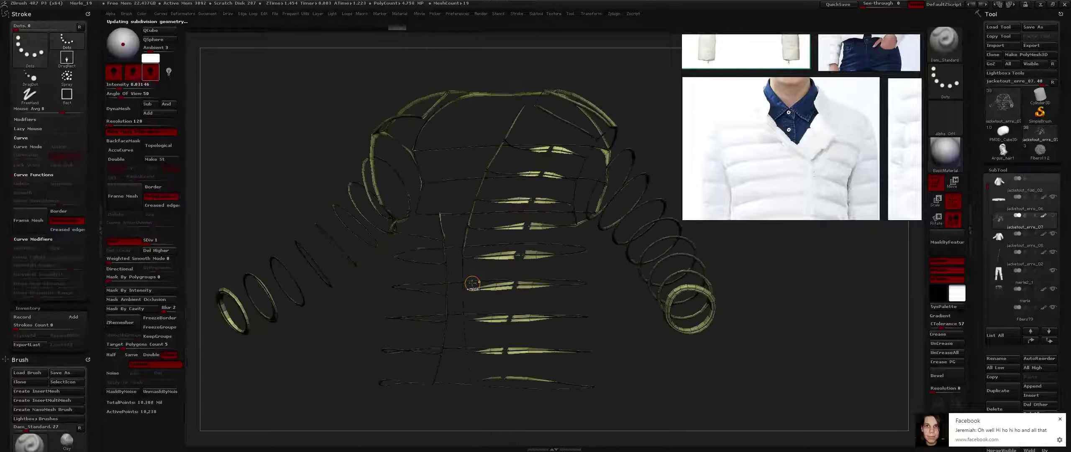
# Step: Make jacketout_arre_05 the active subtool, delete its higher subdivision levels, and check the panels around the collar and front opening
pyautogui.click(1003, 238)
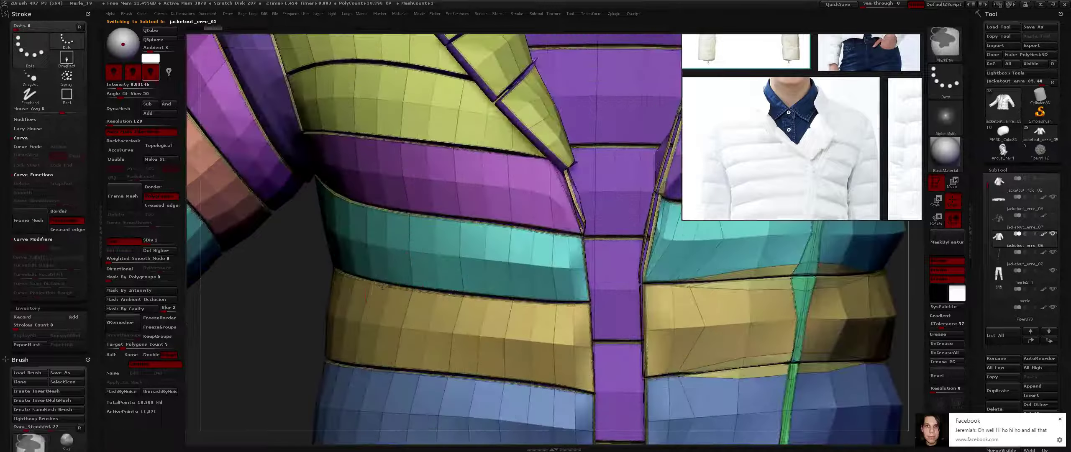
pyautogui.moveTo(382, 286); pyautogui.dragTo(316, 343, button='right')
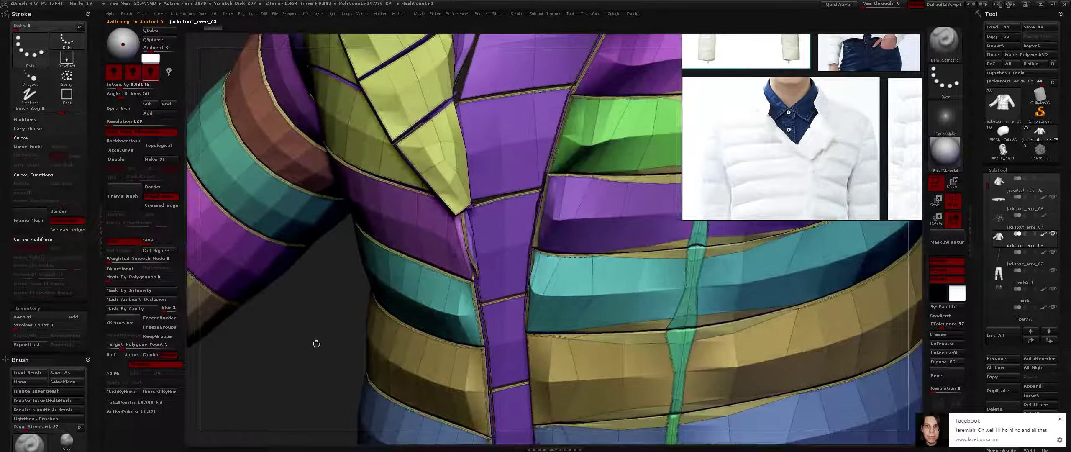
pyautogui.click(169, 250)
pyautogui.press('f')
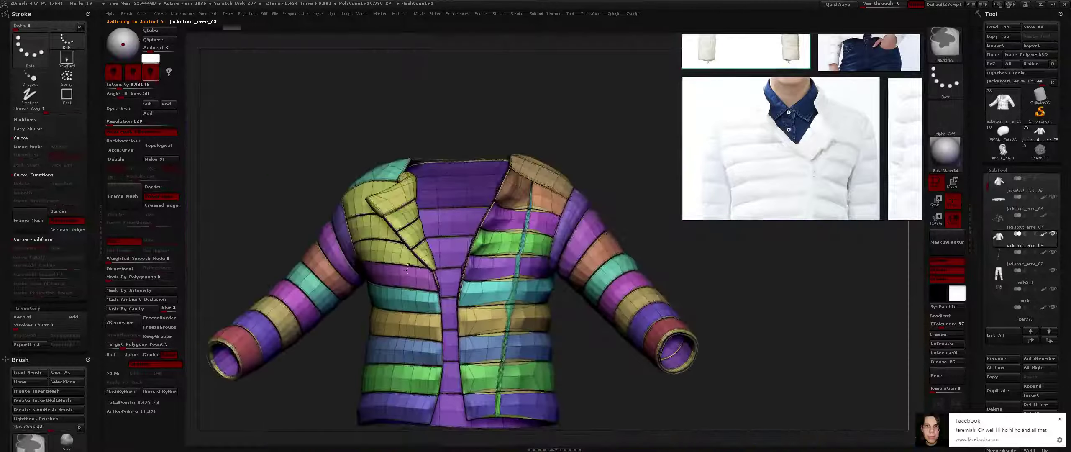
pyautogui.moveTo(408, 265)
pyautogui.keyDown('shift'); pyautogui.mouseDown(button='right')
pyautogui.moveTo(442, 225)
pyautogui.moveTo(442, 292)
pyautogui.mouseUp(button='right'); pyautogui.keyUp('shift')
pyautogui.moveTo(820, 269); pyautogui.dragTo(874, 276, button='right')
pyautogui.moveTo(711, 356); pyautogui.dragTo(511, 443, button='right')
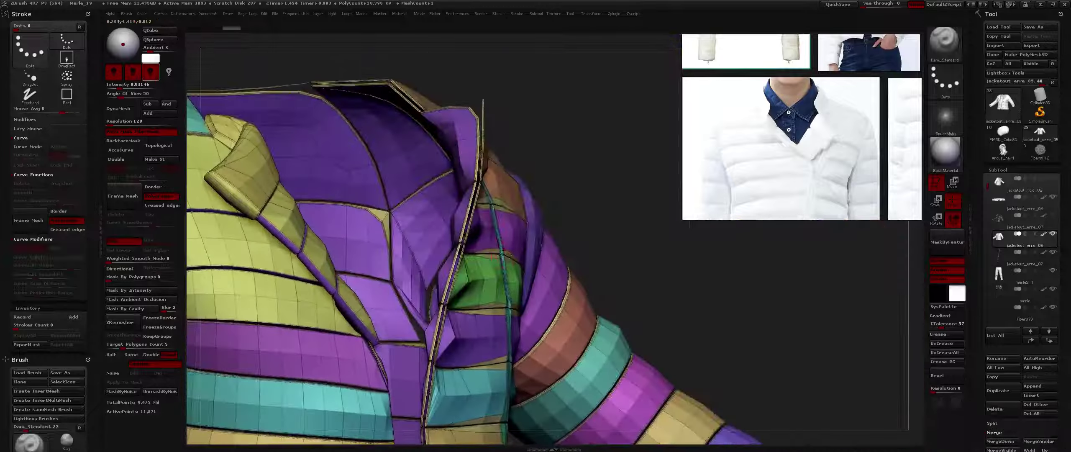
# Step: Leave solo display to show the full character and hide the jacketout_arre_07 trim subtool
pyautogui.hotkey('alt', 's')
pyautogui.moveTo(786, 226); pyautogui.dragTo(749, 230, button='right')
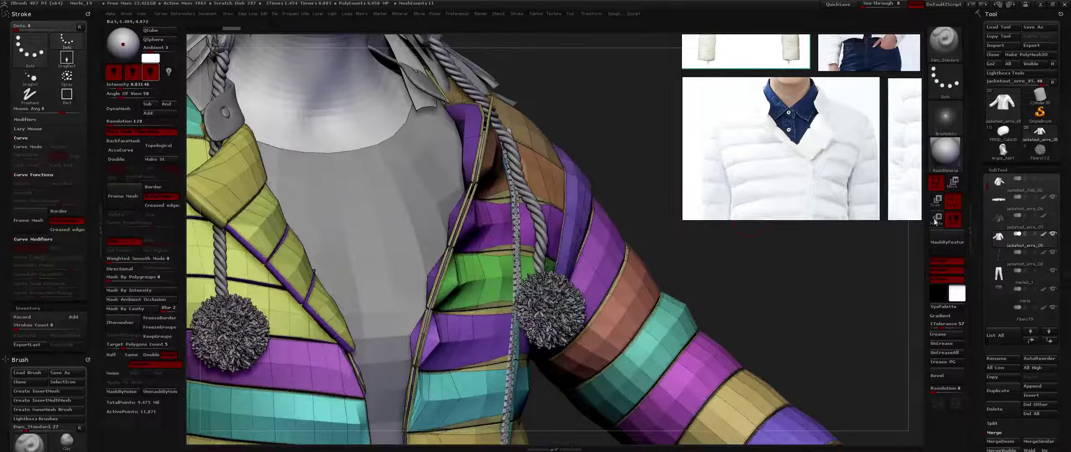
pyautogui.click(1051, 217)
pyautogui.keyDown('ctrl'); pyautogui.moveTo(498, 347); pyautogui.dragTo(441, 229, button='right'); pyautogui.keyUp('ctrl')
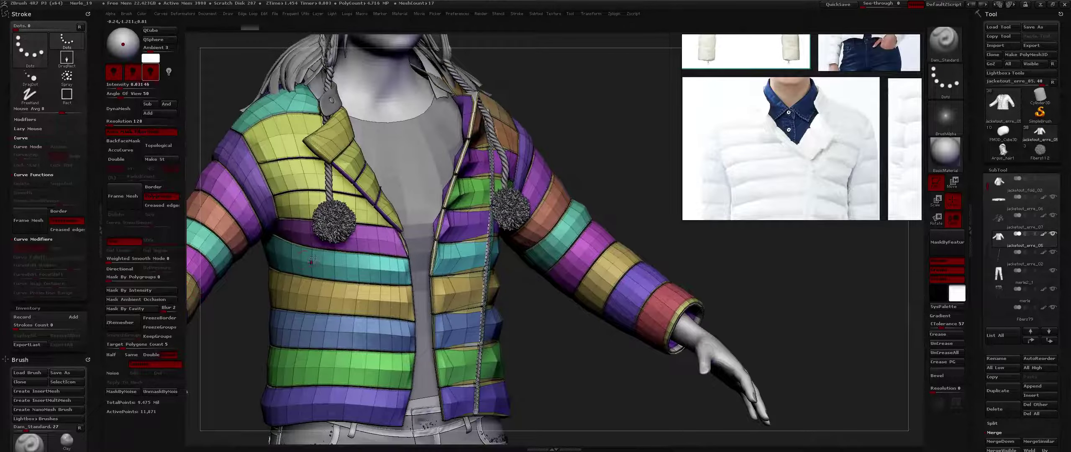
# Step: Subdivide jacketout_arre_05 twice and turn off the polyframe display to judge the smoothed puffer panels
pyautogui.hotkey('ctrl', 'd')
pyautogui.hotkey('ctrl', 'd')
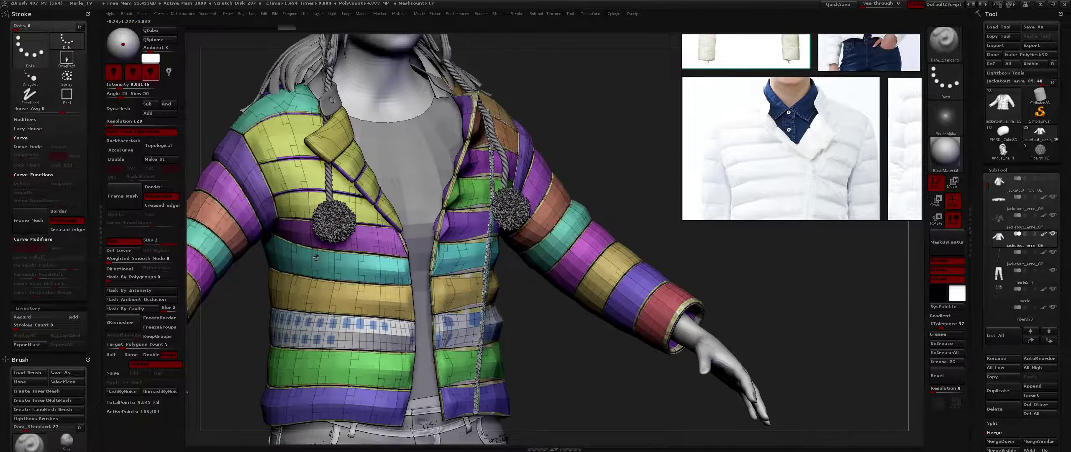
pyautogui.moveTo(522, 254); pyautogui.dragTo(462, 257, button='right')
pyautogui.keyDown('alt'); pyautogui.moveTo(372, 257); pyautogui.dragTo(456, 242, button='right'); pyautogui.keyUp('alt')
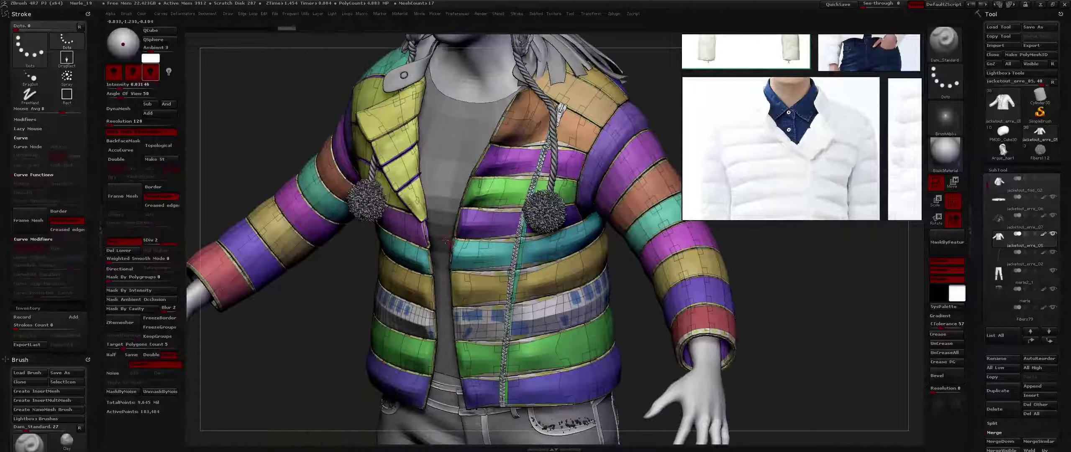
pyautogui.keyDown('alt'); pyautogui.moveTo(464, 272); pyautogui.dragTo(483, 246, button='right'); pyautogui.keyUp('alt')
pyautogui.hotkey('shift', 'f')
pyautogui.press('space')
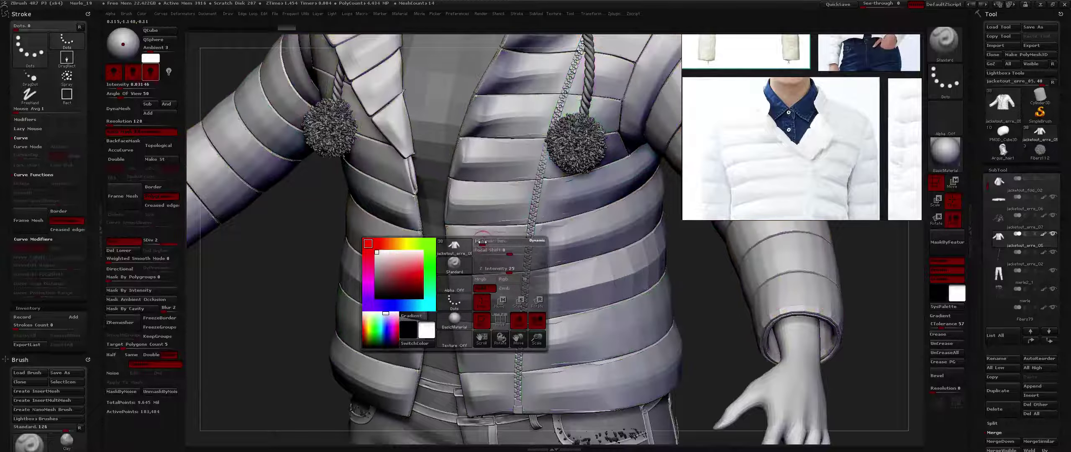
# Step: Raise the subdivision level of the jacketout_arre_07 trim subtool, and return to jacketout_arre_05 as the active subtool
pyautogui.click(997, 222)
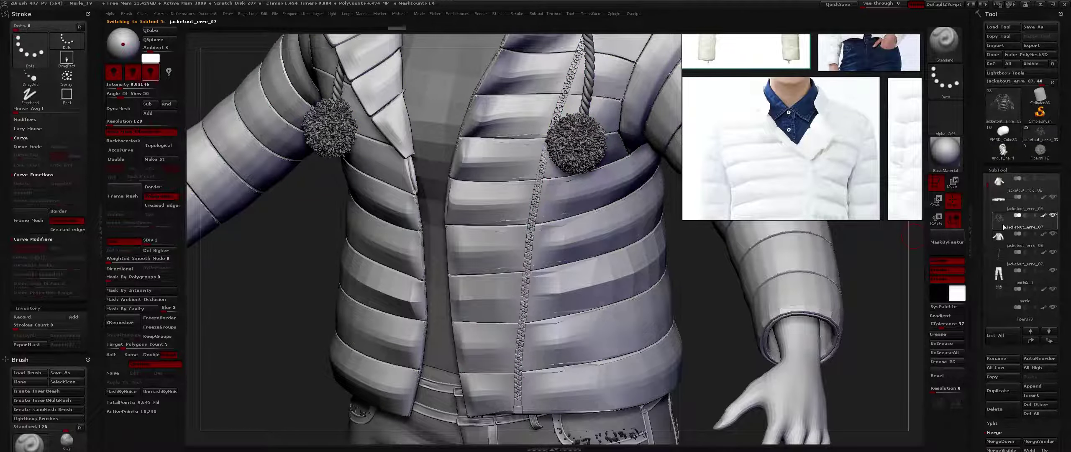
pyautogui.click(156, 240)
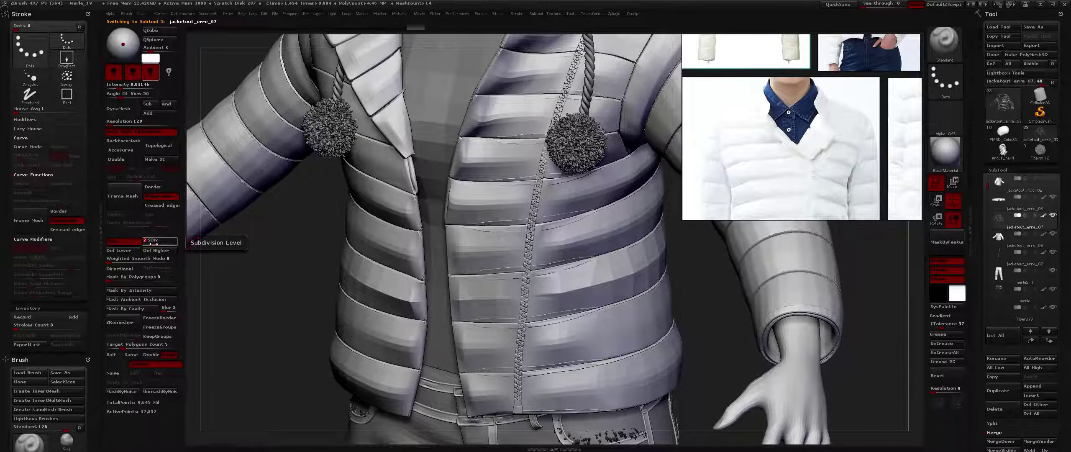
pyautogui.click(991, 237)
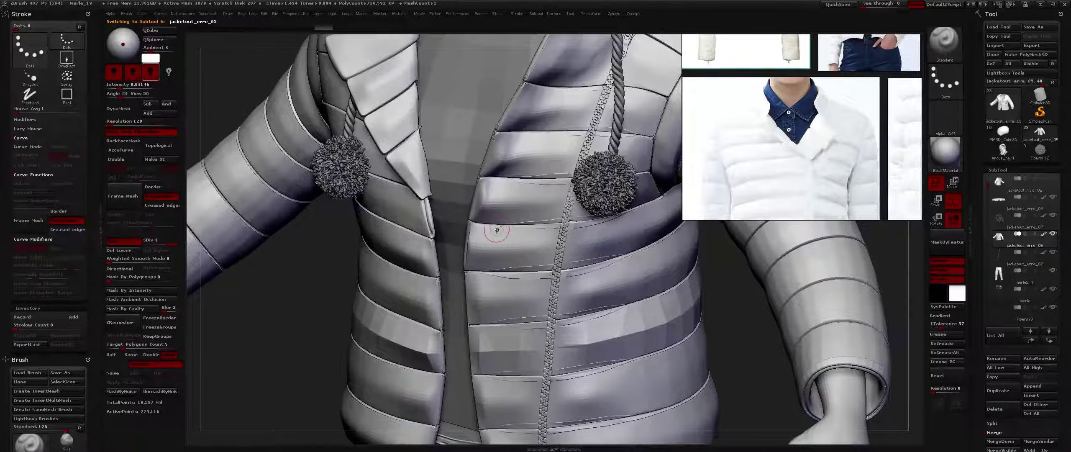
# Step: Try the Standard brush on the padded panel beside the zipper, adjusting the brush settings between test strokes
pyautogui.press('space')
pyautogui.press('space')
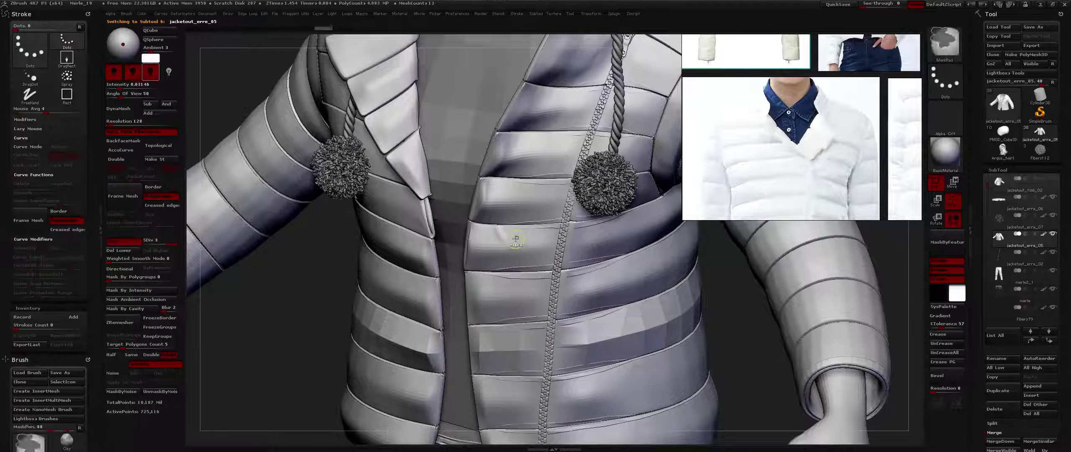
pyautogui.press('space')
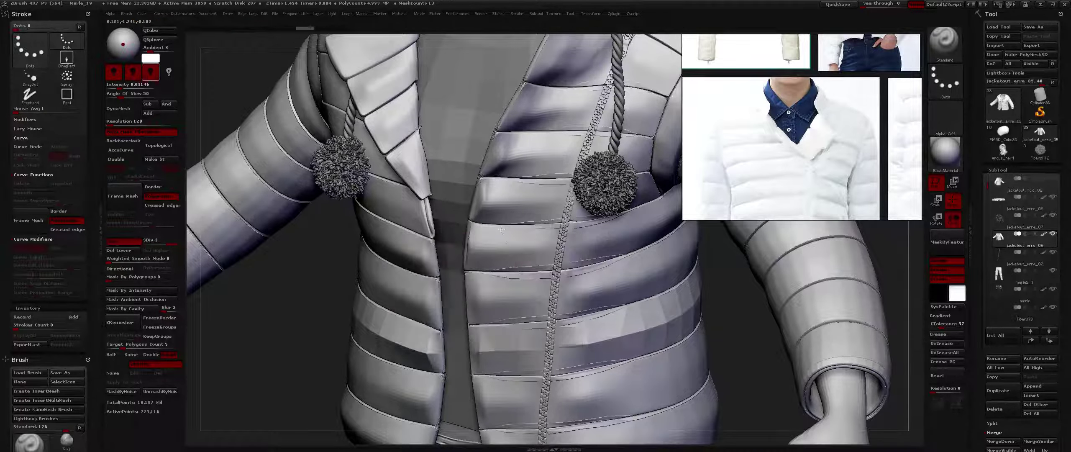
pyautogui.press('space')
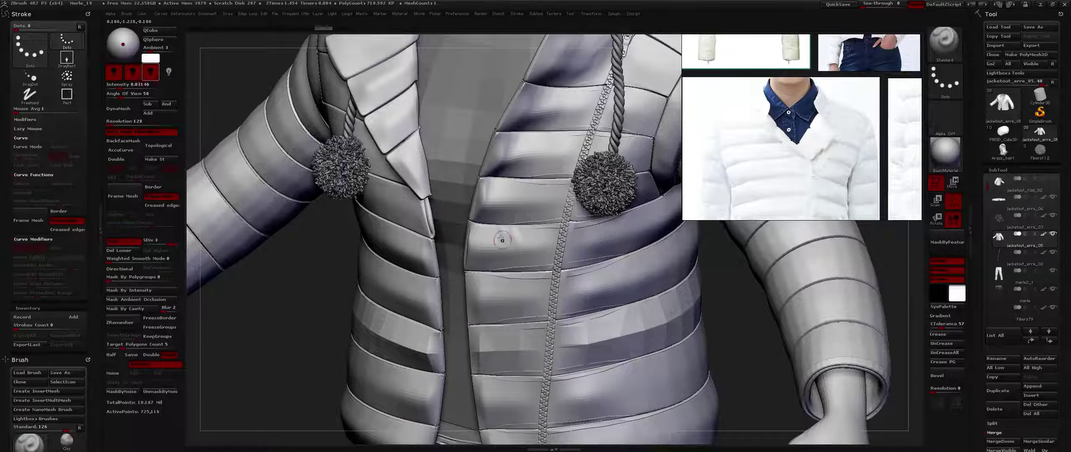
pyautogui.keyDown('ctrl'); pyautogui.moveTo(497, 240); pyautogui.dragTo(496, 241, button='right'); pyautogui.keyUp('ctrl')
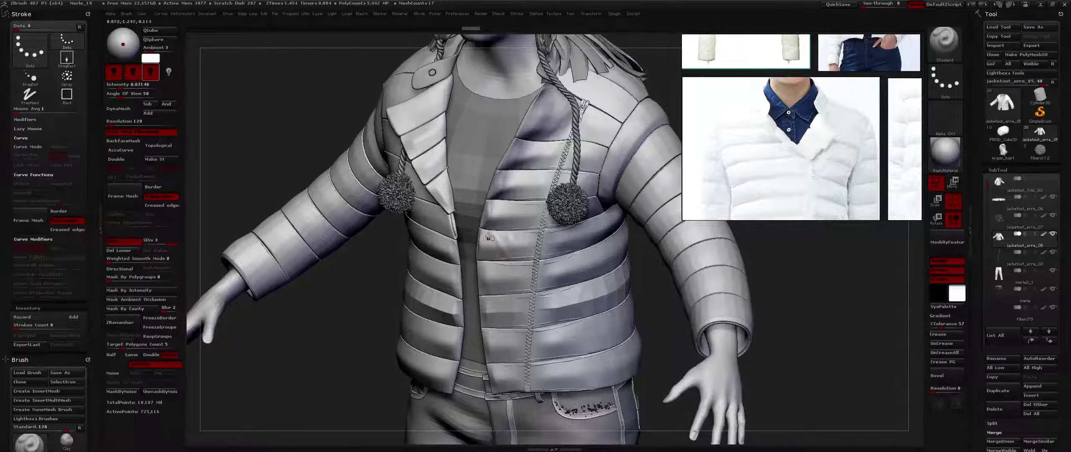
# Step: Try the Dam Standard brush on the panel beside the front opening and smooth the test strokes
pyautogui.press('b')
pyautogui.press('d')
pyautogui.press('s')
pyautogui.moveTo(488, 237)
pyautogui.mouseDown(button='right')
pyautogui.moveTo(498, 267)
pyautogui.moveTo(493, 247)
pyautogui.moveTo(514, 225)
pyautogui.mouseUp(button='right')
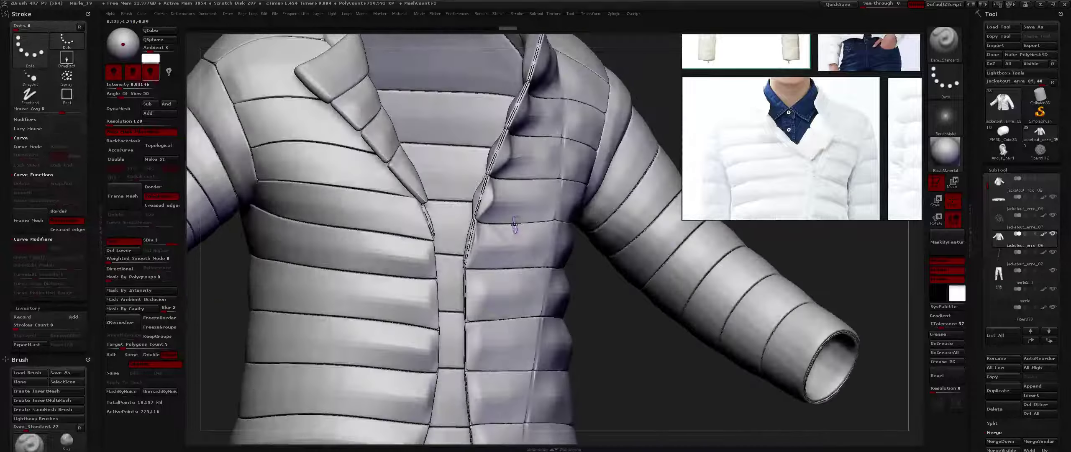
pyautogui.keyDown('shift'); pyautogui.moveTo(511, 234); pyautogui.dragTo(500, 244); pyautogui.keyUp('shift')
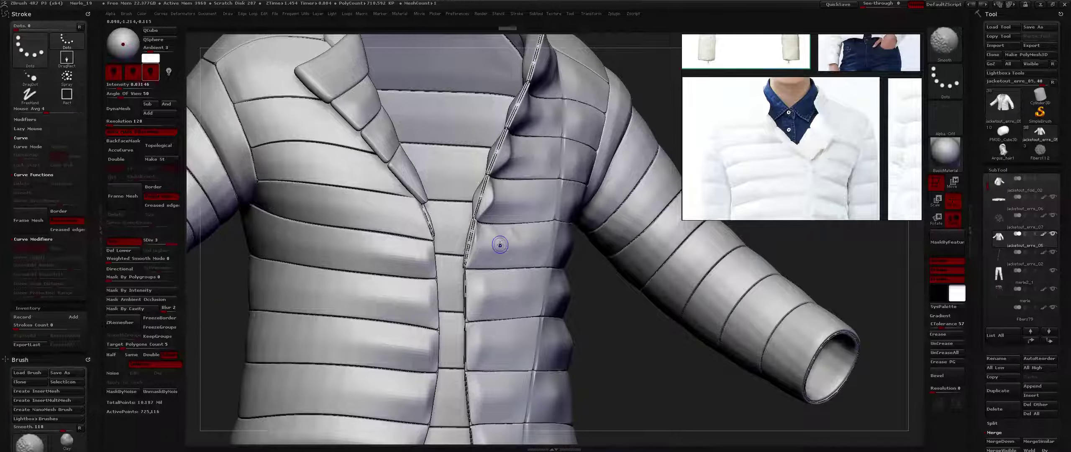
# Step: Inspect the trim polygroup in isolation with the polyframe on and at a lower subdivision level, restoring the whole jacket at the end
pyautogui.hotkey('shift', 'f')
pyautogui.moveTo(500, 245)
pyautogui.mouseDown(button='right')
pyautogui.moveTo(465, 211)
pyautogui.moveTo(439, 247)
pyautogui.mouseUp(button='right')
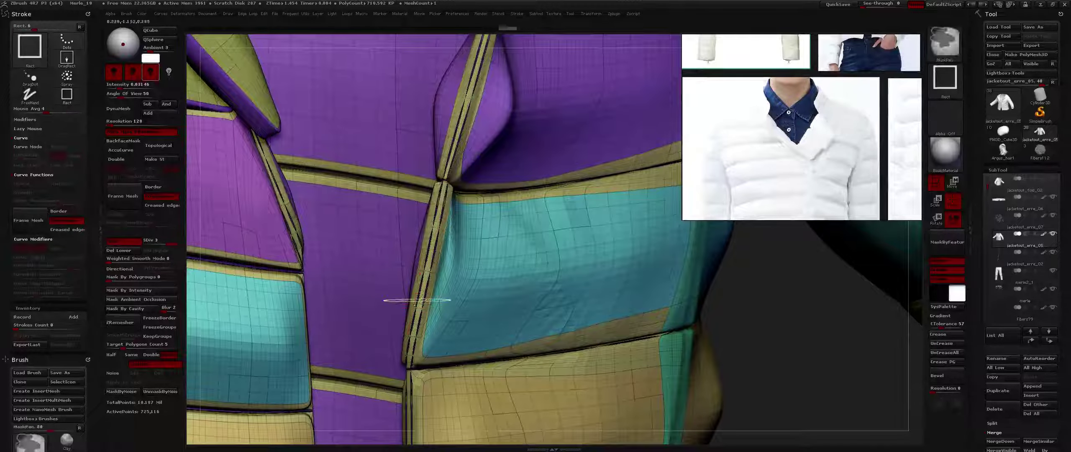
pyautogui.keyDown('ctrl'); pyautogui.keyDown('shift'); pyautogui.click(428, 245); pyautogui.keyUp('shift'); pyautogui.keyUp('ctrl')
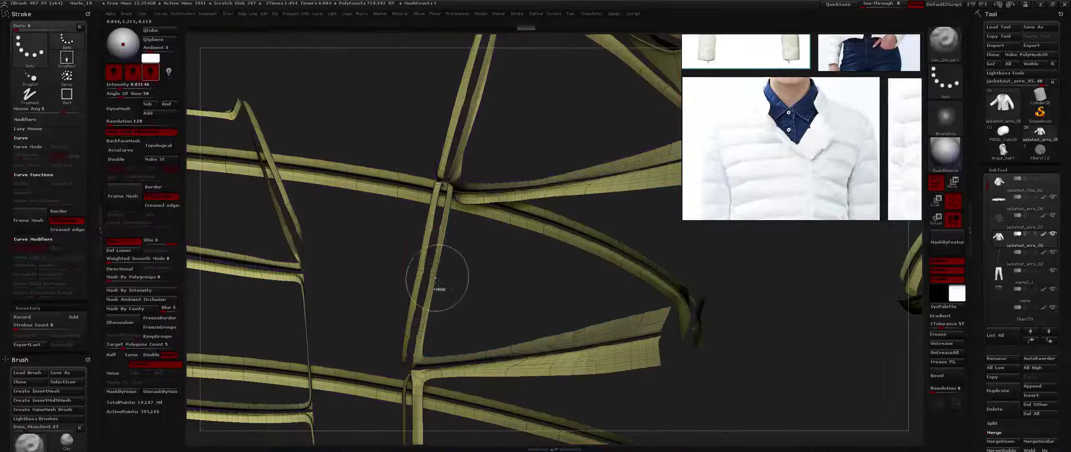
pyautogui.keyDown('ctrl'); pyautogui.moveTo(438, 280); pyautogui.dragTo(414, 317, button='right'); pyautogui.keyUp('ctrl')
pyautogui.click(163, 241)
pyautogui.hotkey('shift', 'd')
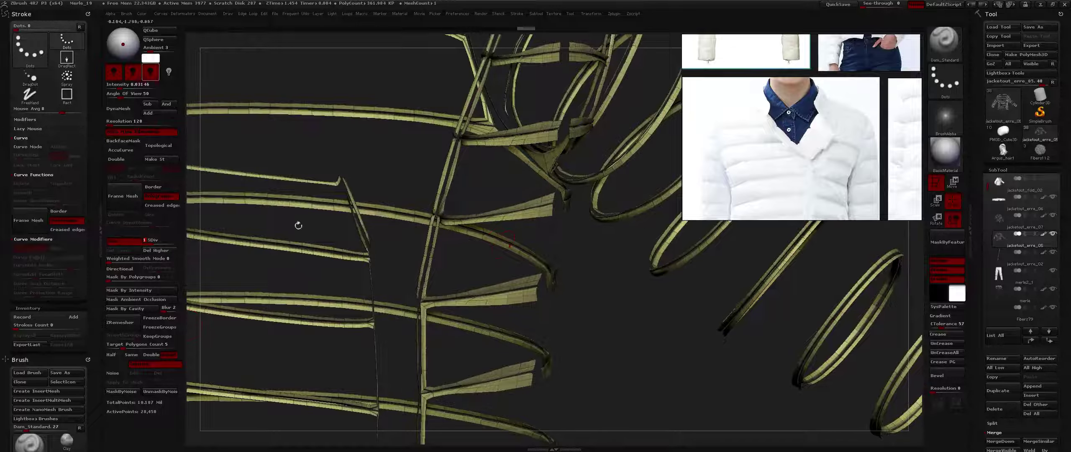
pyautogui.keyDown('ctrl'); pyautogui.moveTo(471, 275); pyautogui.dragTo(457, 243, button='right'); pyautogui.keyUp('ctrl')
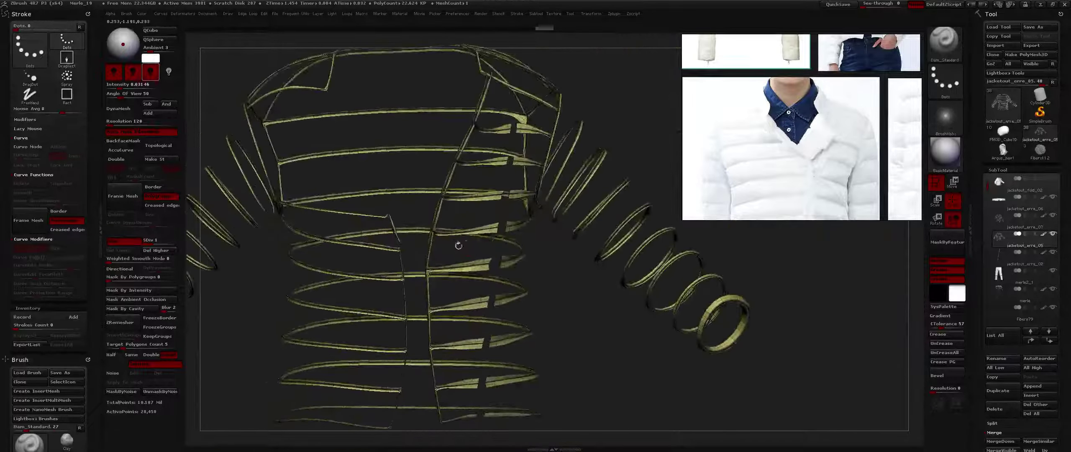
pyautogui.keyDown('ctrl'); pyautogui.keyDown('shift'); pyautogui.moveTo(580, 274); pyautogui.dragTo(584, 296); pyautogui.keyUp('shift'); pyautogui.keyUp('ctrl')
pyautogui.hotkey('ctrl', 'z')
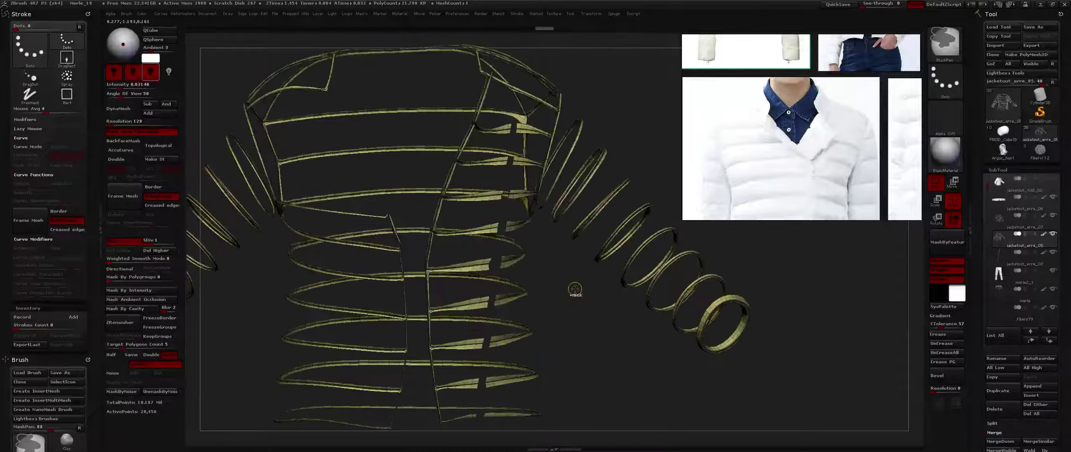
pyautogui.keyDown('ctrl'); pyautogui.keyDown('shift'); pyautogui.click(574, 289); pyautogui.keyUp('shift'); pyautogui.keyUp('ctrl')
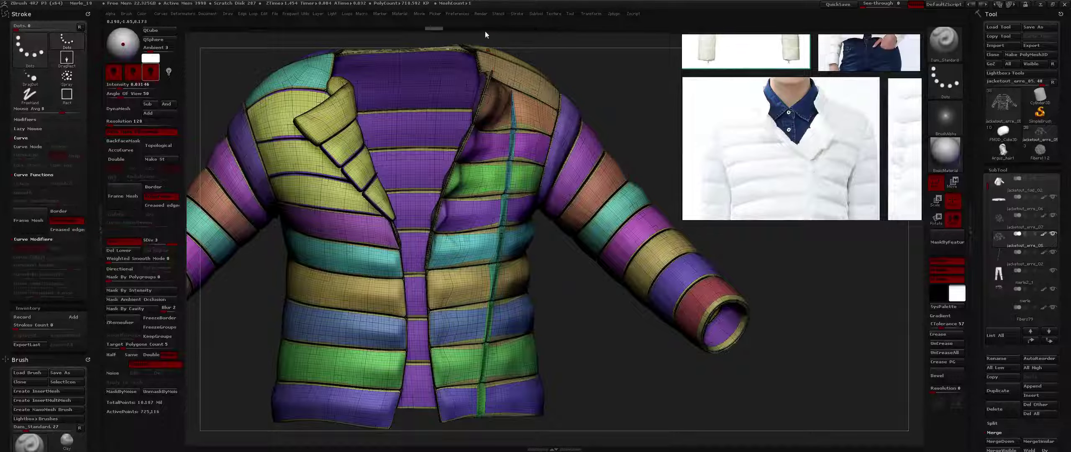
# Step: Step back through jacketout_arre_05's undo history to the unsubdivided mesh with the test strokes removed
pyautogui.moveTo(286, 24)
pyautogui.mouseDown()
pyautogui.moveTo(203, 25)
pyautogui.moveTo(270, 30)
pyautogui.mouseUp()
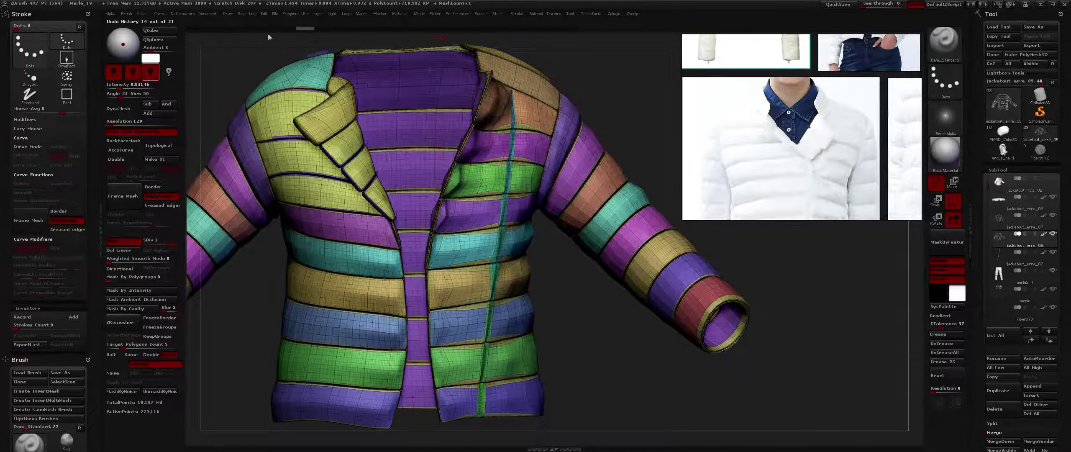
pyautogui.moveTo(377, 243)
pyautogui.mouseDown(button='right')
pyautogui.moveTo(444, 244)
pyautogui.moveTo(415, 266)
pyautogui.mouseUp(button='right')
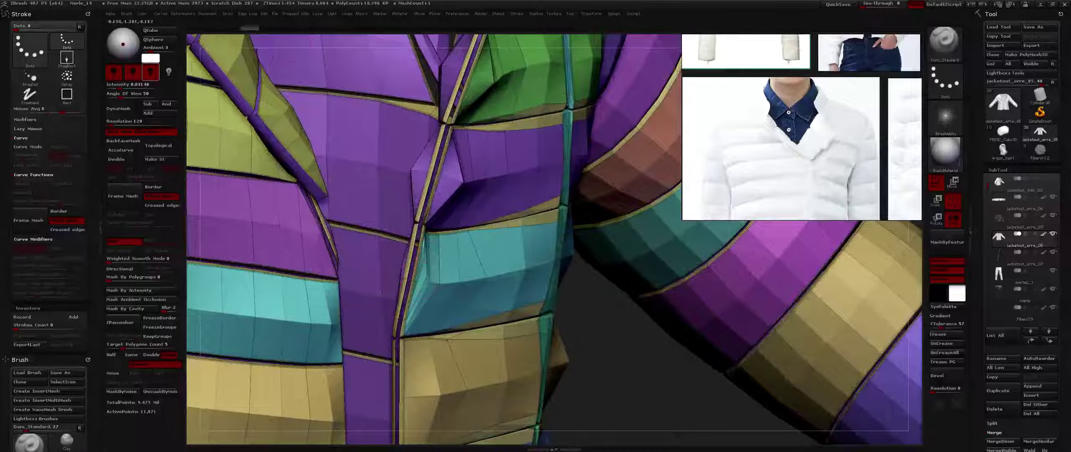
pyautogui.moveTo(250, 27)
pyautogui.mouseDown()
pyautogui.moveTo(284, 34)
pyautogui.moveTo(250, 34)
pyautogui.mouseUp()
# Step: Delete the hidden geometry from jacketout_arre_05 and bring the jacket back to a higher subdivision level
pyautogui.press('1')
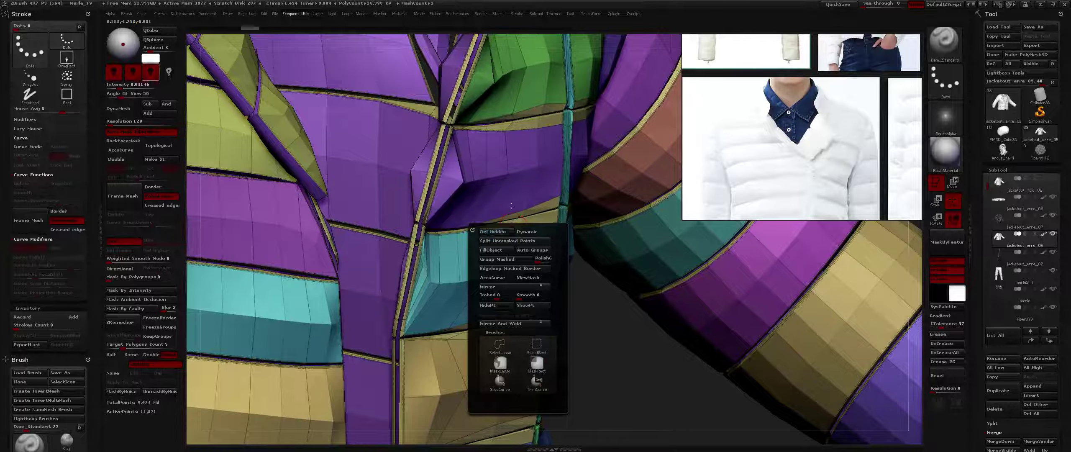
pyautogui.click(497, 231)
pyautogui.keyDown('ctrl'); pyautogui.moveTo(556, 363); pyautogui.dragTo(376, 238, button='right'); pyautogui.keyUp('ctrl')
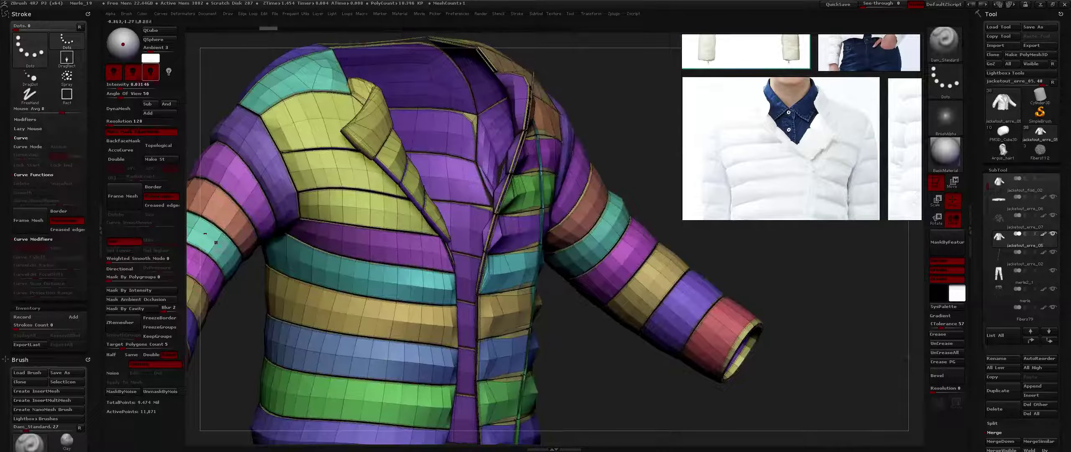
pyautogui.hotkey('ctrl', 'shift', 'z')
pyautogui.hotkey('ctrl', 'shift', 'z')
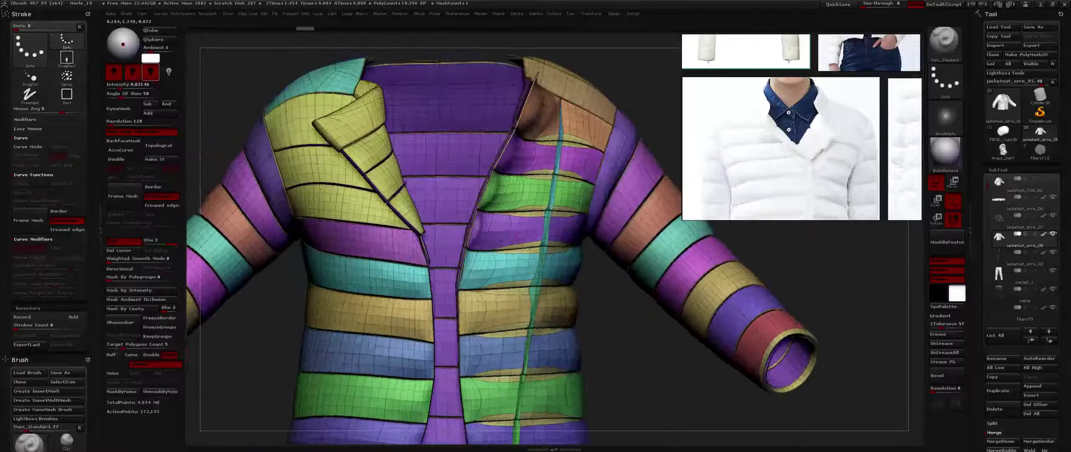
# Step: Turn off the polyframe on jacketout_arre_05 and subdivide the jacket to level 4
pyautogui.hotkey('shift', 'f')
pyautogui.keyDown('alt'); pyautogui.moveTo(502, 318); pyautogui.dragTo(481, 209, button='right'); pyautogui.keyUp('alt')
pyautogui.hotkey('ctrl', 'shift', 'z')
pyautogui.hotkey('ctrl', 'shift', 'z')
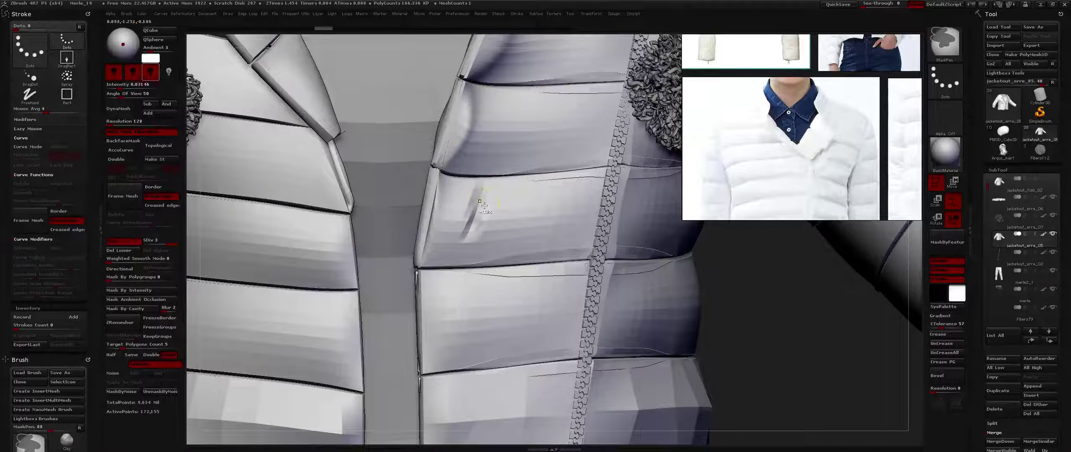
pyautogui.hotkey('ctrl', 'd')
pyautogui.keyDown('ctrl'); pyautogui.moveTo(468, 277); pyautogui.dragTo(460, 251, button='right'); pyautogui.keyUp('ctrl')
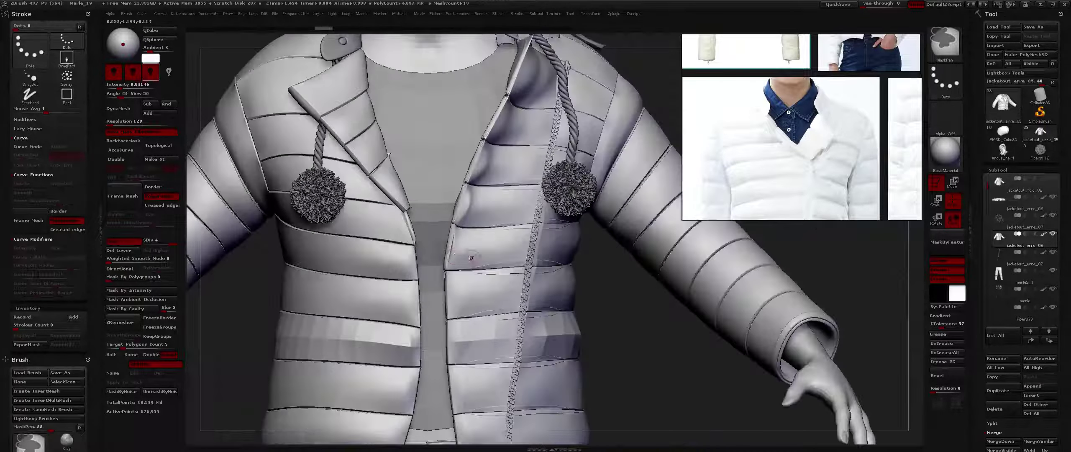
# Step: Try a short Clay Buildup stroke on the padded panel beside the front opening and undo it
pyautogui.press('b')
pyautogui.press('c')
pyautogui.press('b')
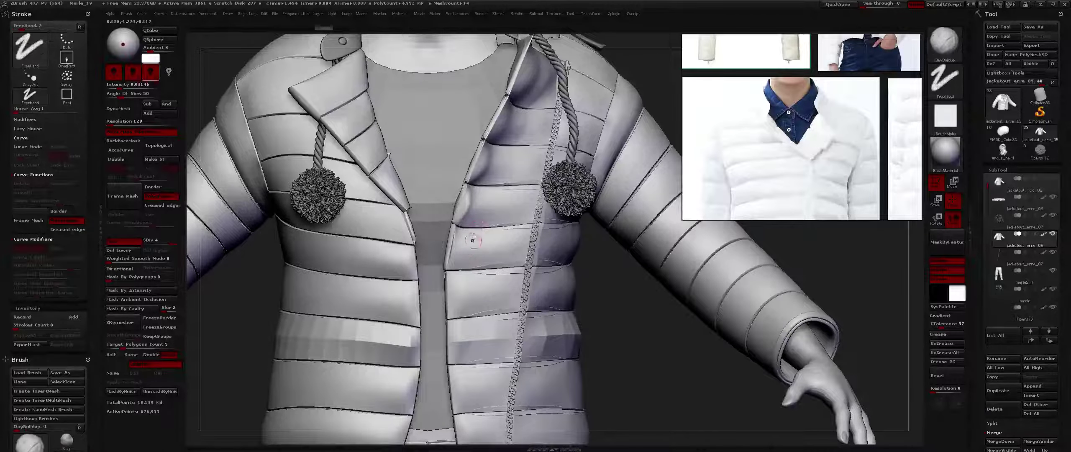
pyautogui.moveTo(479, 228); pyautogui.dragTo(471, 252)
pyautogui.hotkey('ctrl', 'z')
pyautogui.hotkey('ctrl', 'z')
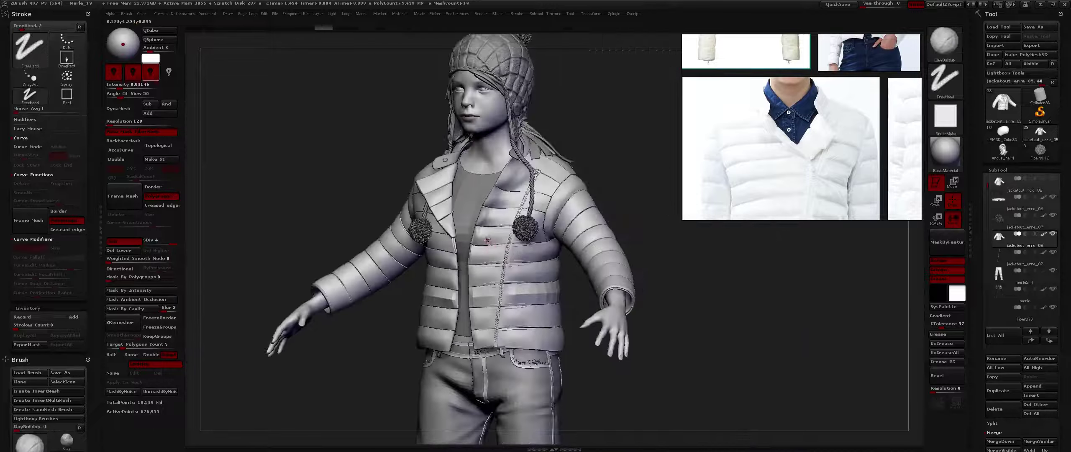
# Step: Try a Standard brush stroke on the chest panel beside the front opening and step through the stroke history
pyautogui.keyDown('ctrl'); pyautogui.moveTo(499, 241); pyautogui.dragTo(509, 249, button='right'); pyautogui.keyUp('ctrl')
pyautogui.press('b')
pyautogui.press('s')
pyautogui.press('t')
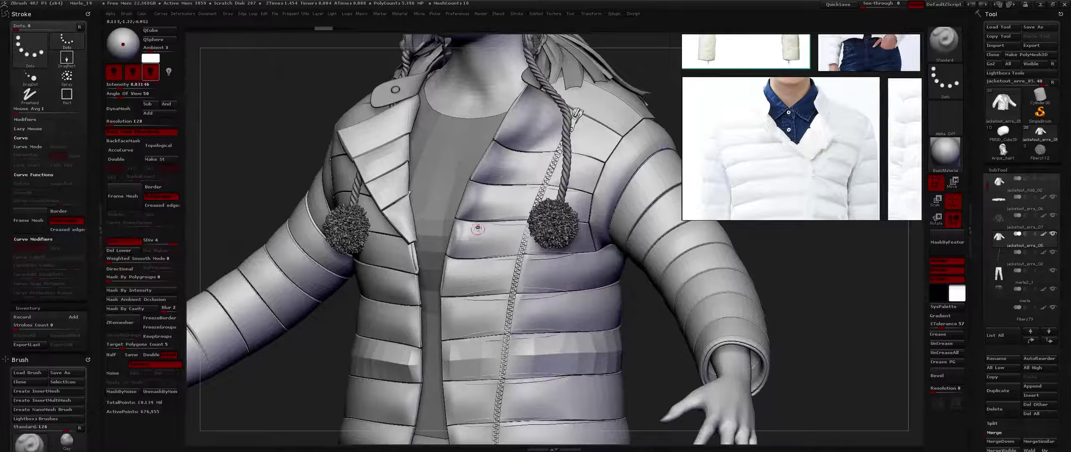
pyautogui.press('space')
pyautogui.moveTo(477, 229); pyautogui.dragTo(469, 227)
pyautogui.hotkey('ctrl', 'shift', 'z')
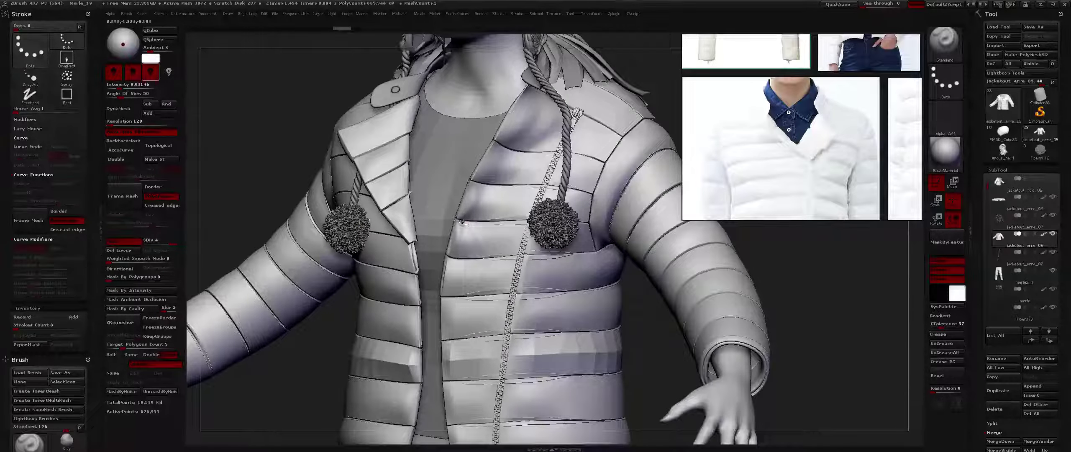
pyautogui.hotkey('ctrl', 'shift', 'z')
pyautogui.hotkey('ctrl', 'shift', 'z')
pyautogui.hotkey('ctrl', 'shift', 'z')
pyautogui.hotkey('ctrl', 'shift', 'z')
pyautogui.hotkey('ctrl', 'shift', 'z')
pyautogui.hotkey('ctrl', 'shift', 'z')
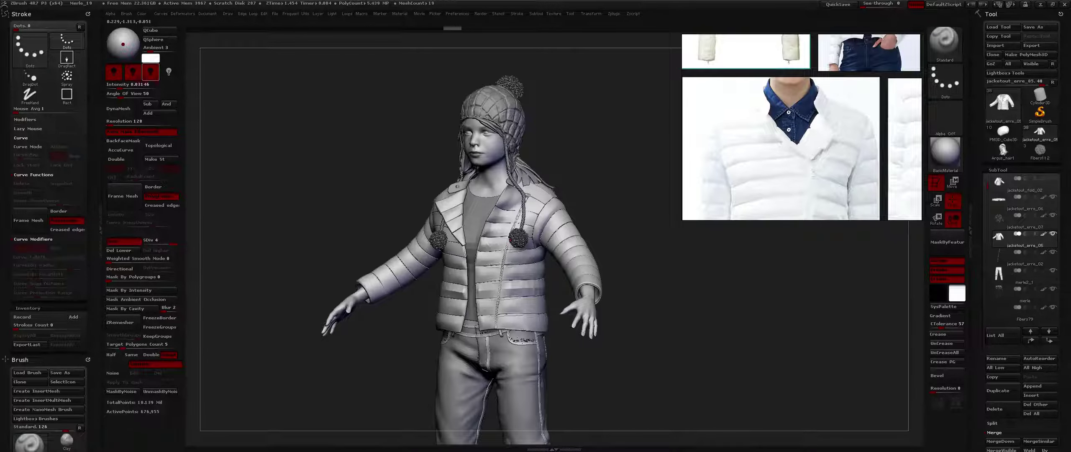
# Step: Carve a diagonal crease into the chest panel beside the opening with Dam Standard and subdivide the jacket to level 5
pyautogui.moveTo(513, 225)
pyautogui.mouseDown(button='right')
pyautogui.moveTo(464, 226)
pyautogui.moveTo(498, 238)
pyautogui.moveTo(423, 221)
pyautogui.moveTo(441, 251)
pyautogui.mouseUp(button='right')
pyautogui.press('b')
pyautogui.press('d')
pyautogui.press('s')
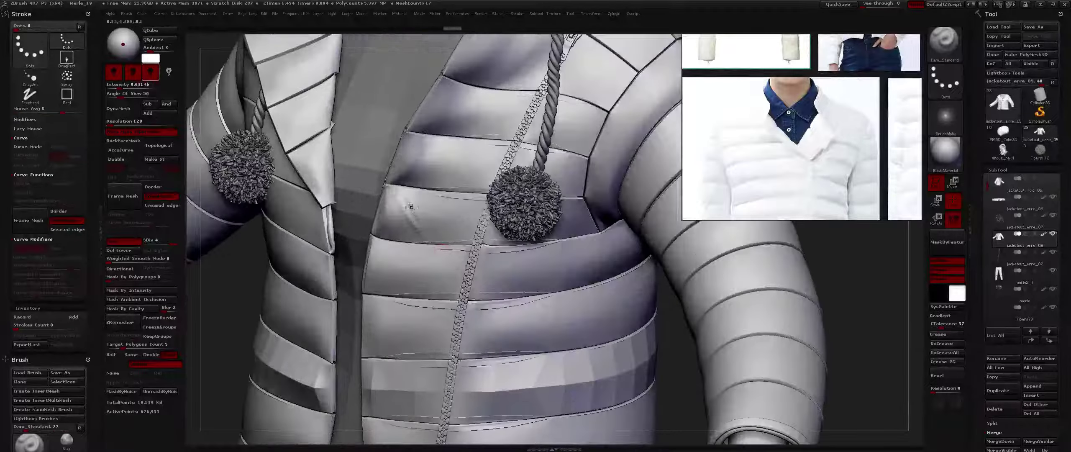
pyautogui.moveTo(402, 196); pyautogui.dragTo(430, 236)
pyautogui.hotkey('ctrl', 'd')
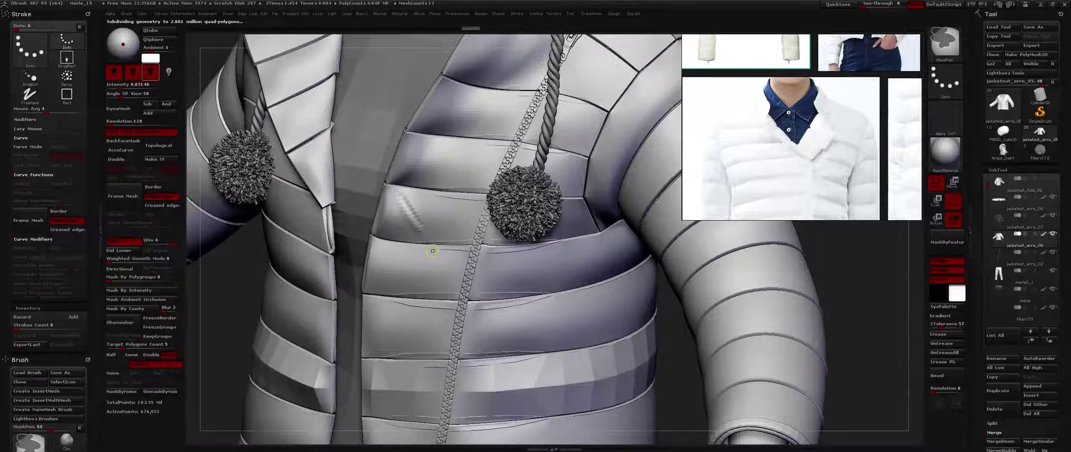
pyautogui.moveTo(433, 250)
pyautogui.keyDown('ctrl'); pyautogui.mouseDown(button='right')
pyautogui.moveTo(427, 229)
pyautogui.moveTo(441, 251)
pyautogui.mouseUp(button='right'); pyautogui.keyUp('ctrl')
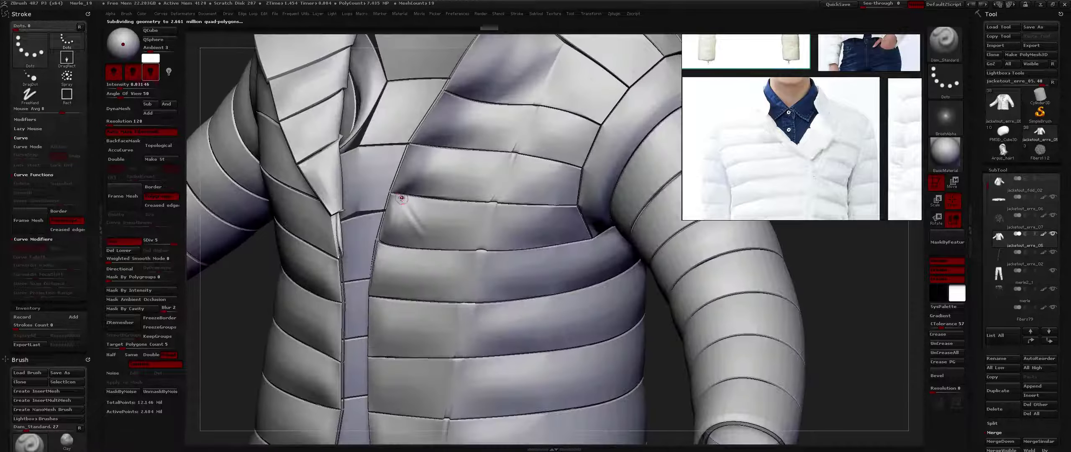
# Step: Smooth the upper end of the diagonal crease where it meets the panel seam
pyautogui.press('shift')
pyautogui.keyDown('shift'); pyautogui.moveTo(413, 220); pyautogui.dragTo(403, 202); pyautogui.keyUp('shift')
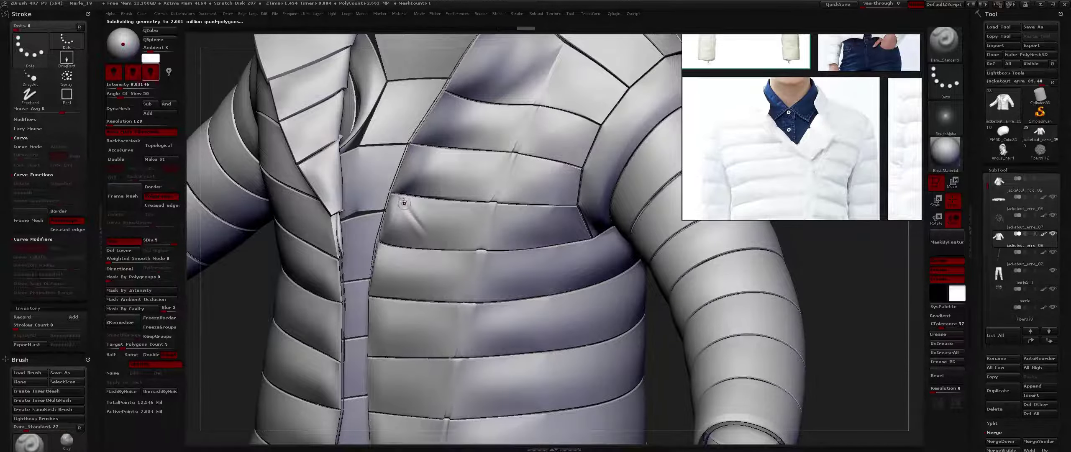
pyautogui.scroll(-3, 431, 221)
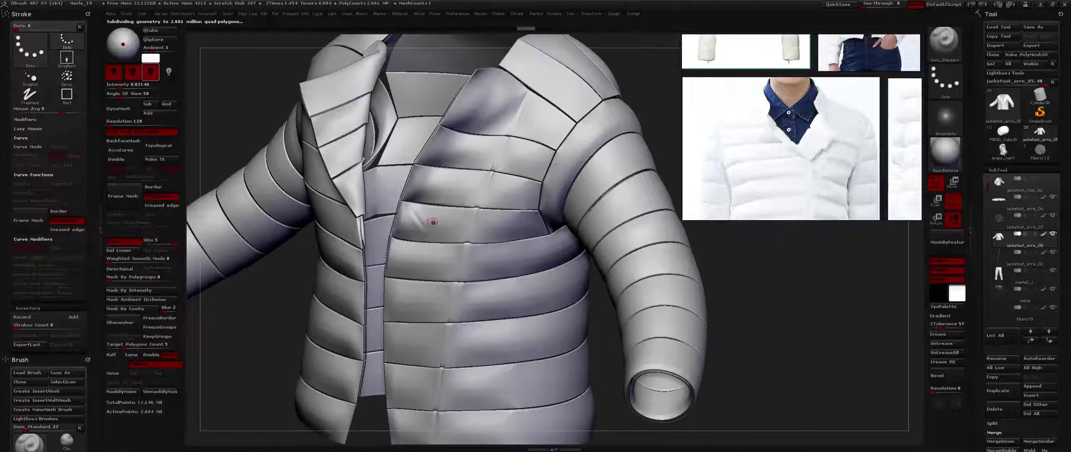
# Step: Raise diagonal folds beside the crease on the chest panel with the Standard brush and smooth them lightly
pyautogui.press('b')
pyautogui.press('s')
pyautogui.press('t')
pyautogui.press('space')
pyautogui.moveTo(428, 221); pyautogui.dragTo(416, 209)
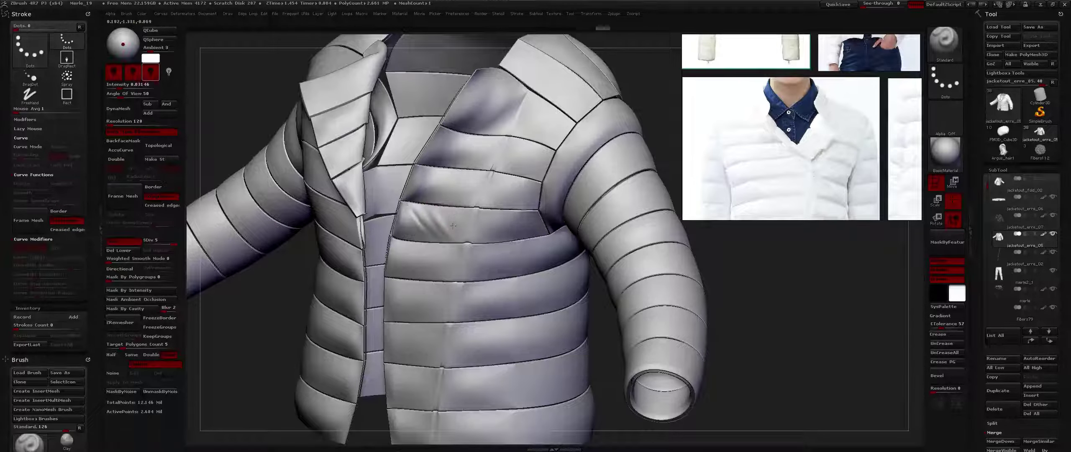
pyautogui.moveTo(453, 226); pyautogui.dragTo(438, 217)
pyautogui.moveTo(437, 217)
pyautogui.mouseDown(button='right')
pyautogui.moveTo(468, 229)
pyautogui.moveTo(454, 236)
pyautogui.mouseUp(button='right')
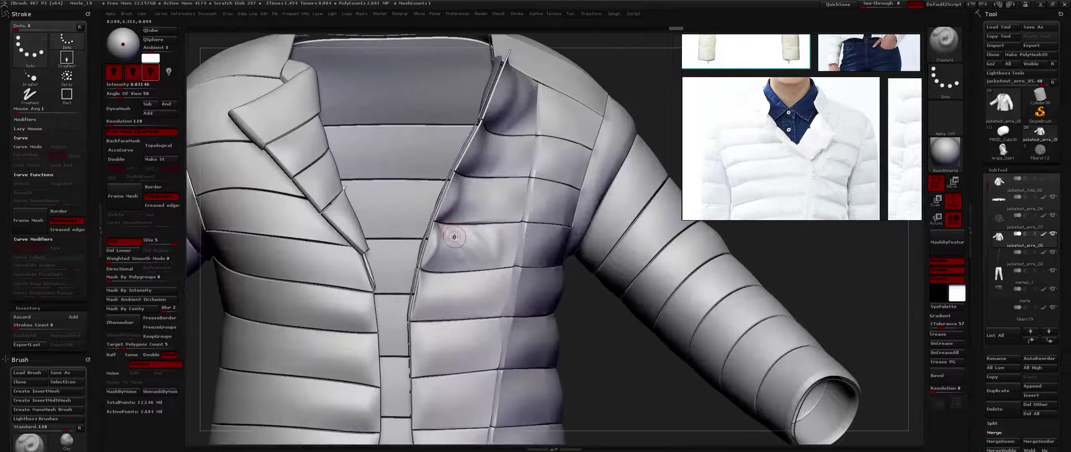
pyautogui.moveTo(454, 237)
pyautogui.keyDown('shift'); pyautogui.mouseDown()
pyautogui.moveTo(436, 264)
pyautogui.moveTo(451, 238)
pyautogui.mouseUp(); pyautogui.keyUp('shift')
# Step: Bring up the hand-in-pocket jacket reference and refine the chest panel's folds with an adjusted Dam Standard brush and smoothing
pyautogui.moveTo(795, 126); pyautogui.dragTo(695, 116, button='middle')
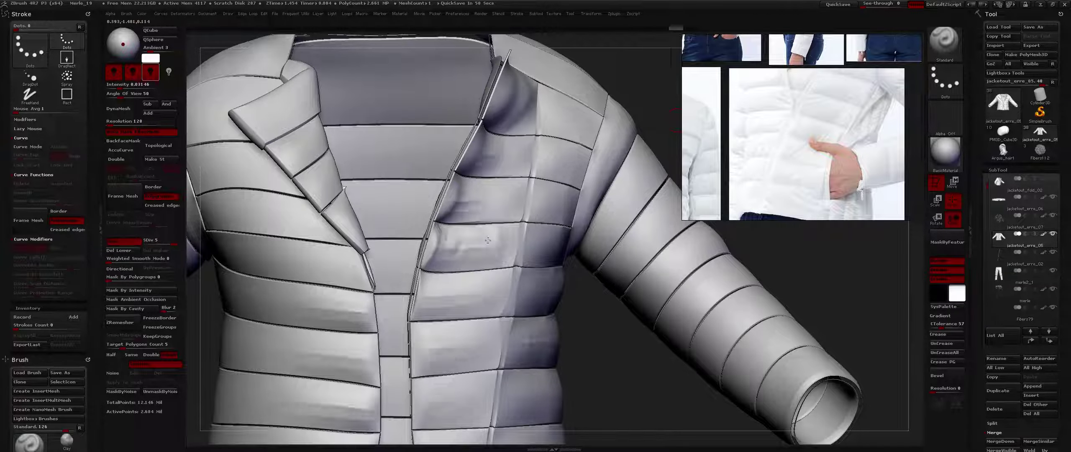
pyautogui.moveTo(528, 244); pyautogui.dragTo(499, 242, button='right')
pyautogui.press('b')
pyautogui.press('d')
pyautogui.press('s')
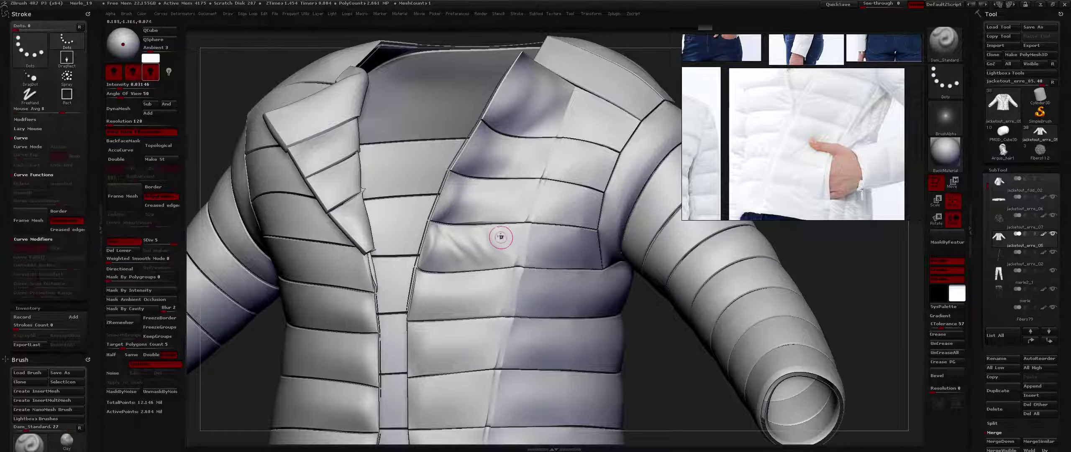
pyautogui.moveTo(503, 233)
pyautogui.keyDown('shift'); pyautogui.mouseDown()
pyautogui.moveTo(513, 222)
pyautogui.moveTo(512, 238)
pyautogui.mouseUp(); pyautogui.keyUp('shift')
pyautogui.press('space')
pyautogui.click(541, 250)
pyautogui.press('space')
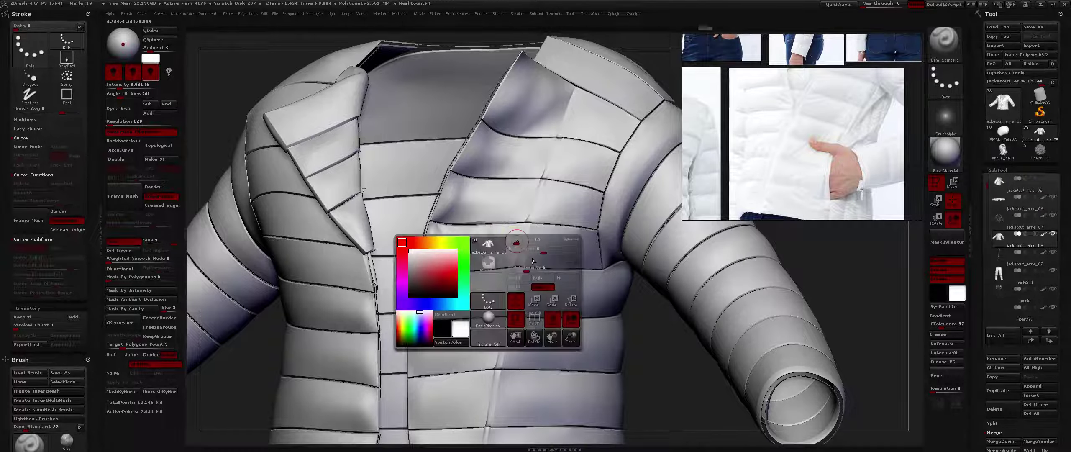
pyautogui.click(538, 268)
pyautogui.moveTo(518, 229); pyautogui.dragTo(500, 250, button='right')
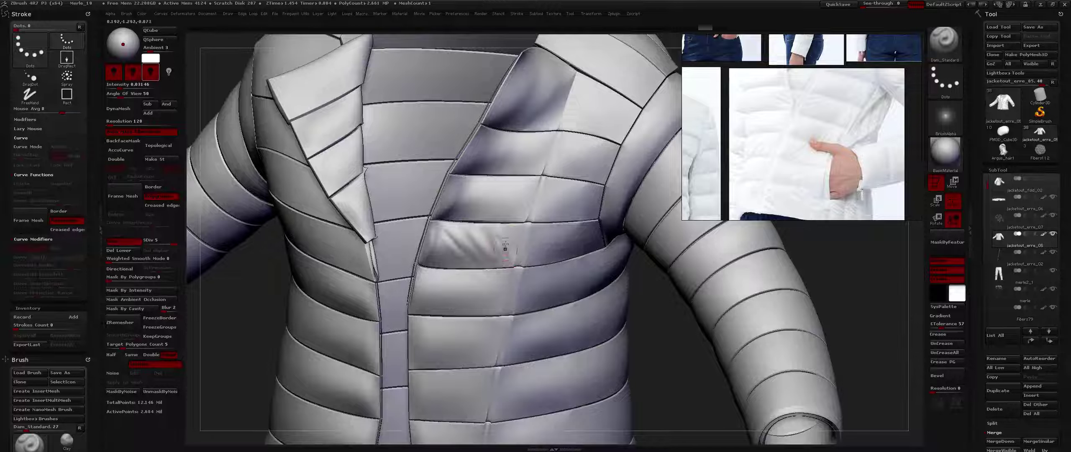
# Step: Try the Fold brush on the lower seam of the creased chest panel
pyautogui.press('b')
pyautogui.press('f')
pyautogui.press('o')
pyautogui.moveTo(508, 256); pyautogui.dragTo(510, 262)
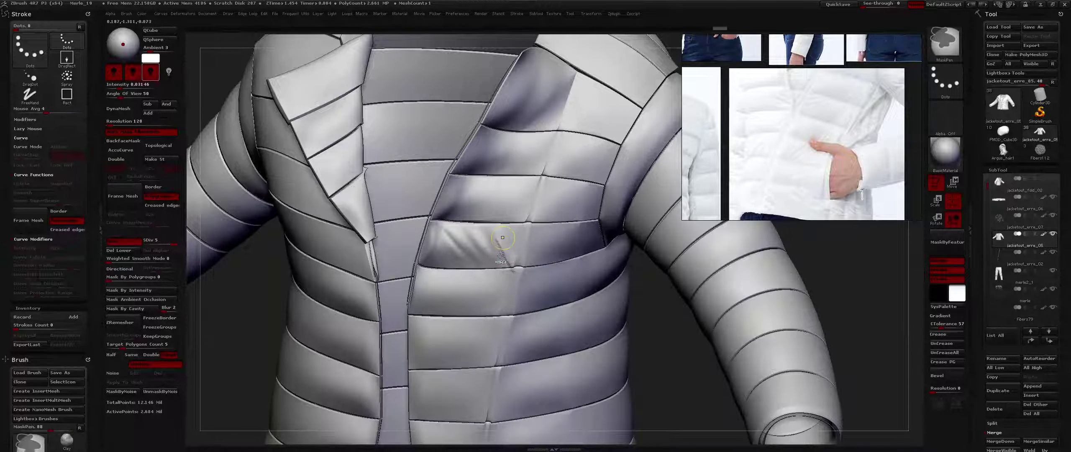
pyautogui.press('space')
pyautogui.press('space')
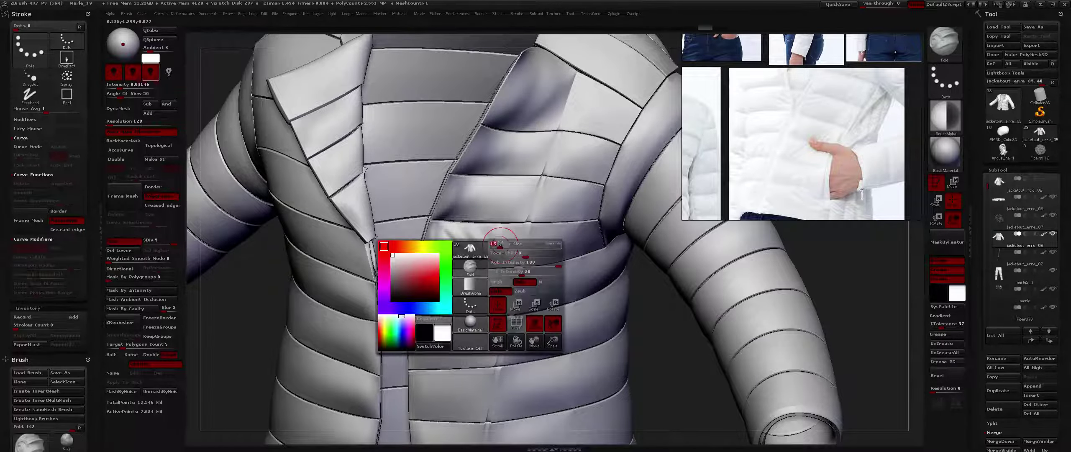
pyautogui.press('ctrl')
# Step: Carve another crease toward the middle of the chest panel with Dam Standard
pyautogui.press('b')
pyautogui.press('d')
pyautogui.press('s')
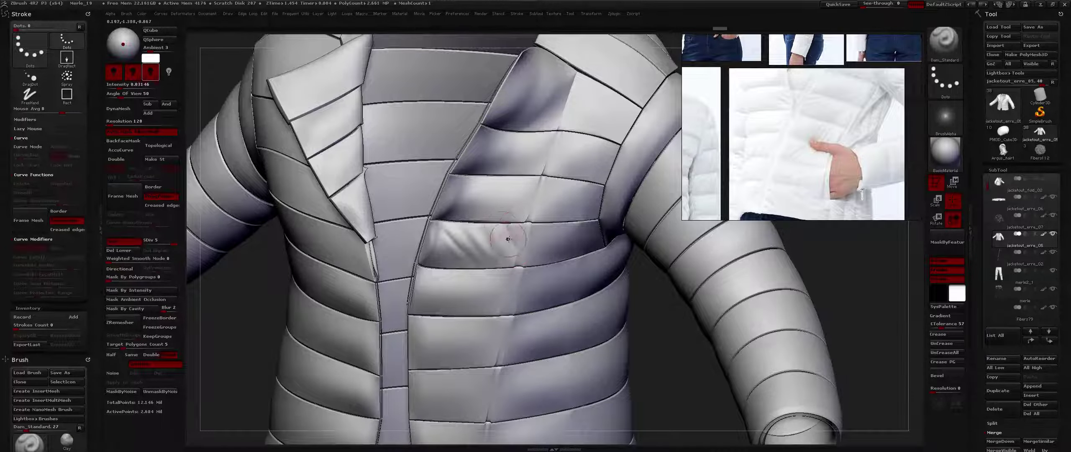
pyautogui.press('ctrl')
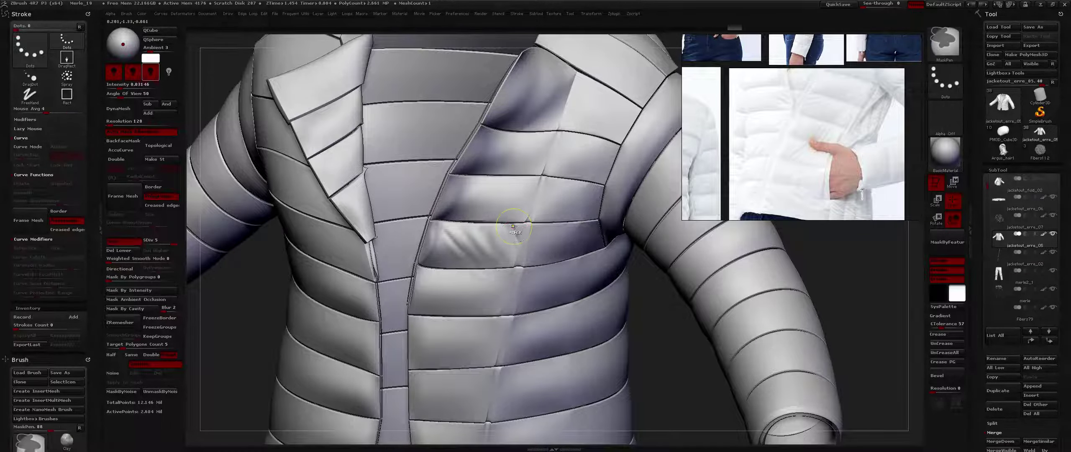
pyautogui.press('space')
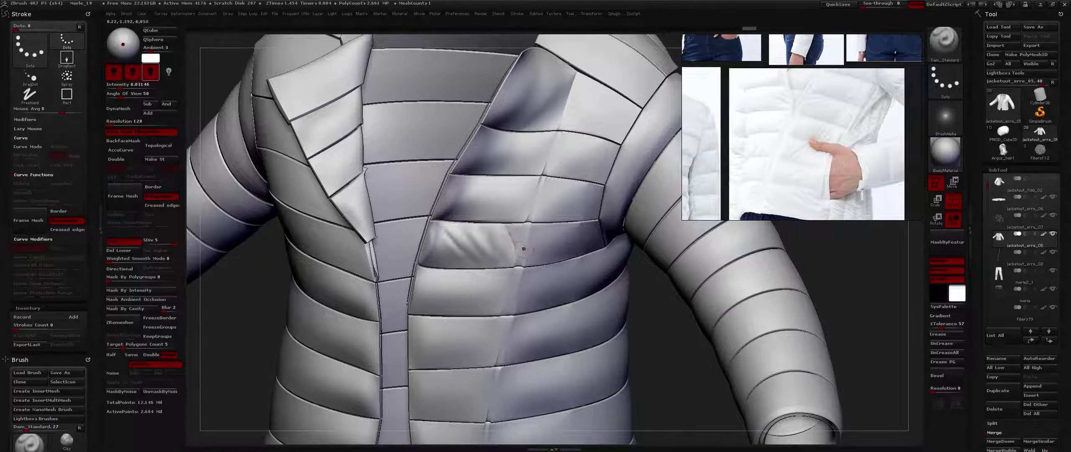
pyautogui.keyDown('ctrl'); pyautogui.moveTo(521, 240); pyautogui.dragTo(533, 219, button='right'); pyautogui.keyUp('ctrl')
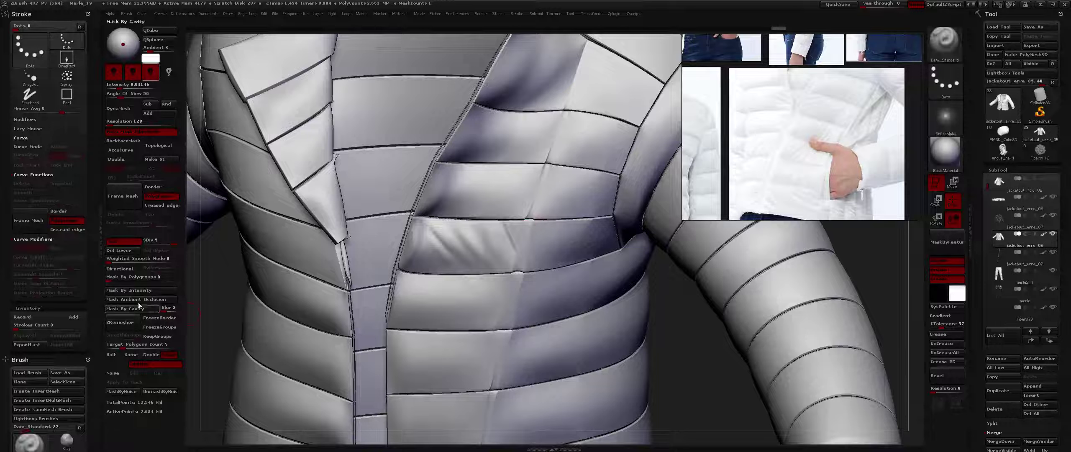
# Step: Set Mask By Polygroups to 100 and split the jacket's padded panels into separate polygroups with Auto Groups, checking them in polyframe
pyautogui.moveTo(119, 276); pyautogui.dragTo(178, 276)
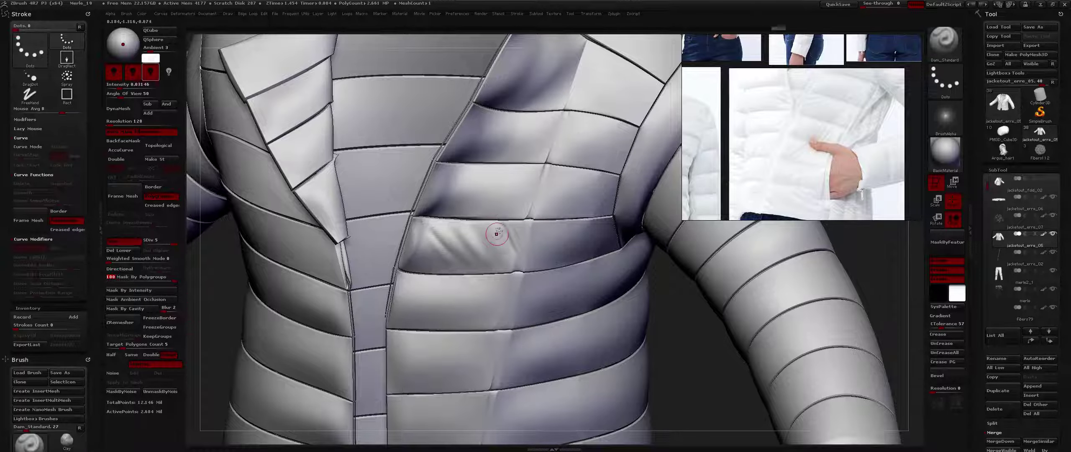
pyautogui.moveTo(499, 226); pyautogui.dragTo(509, 249)
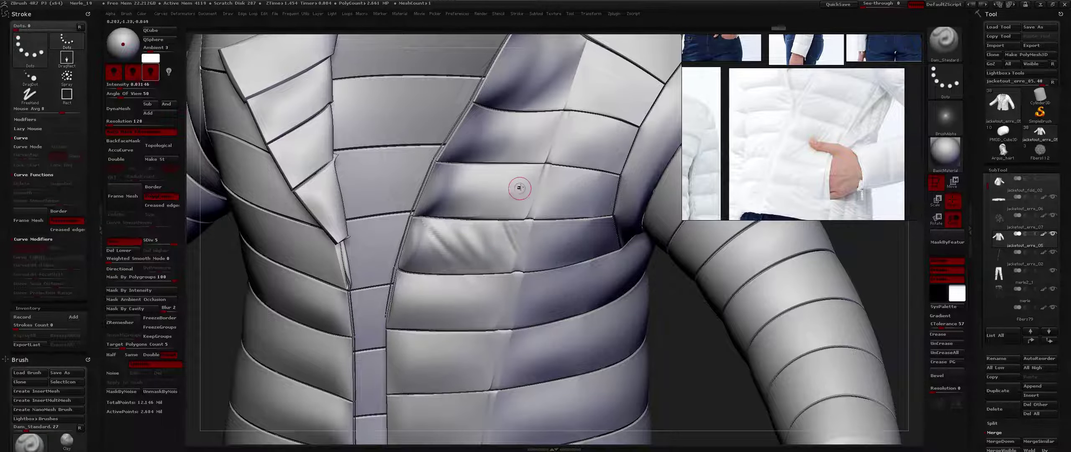
pyautogui.press('1')
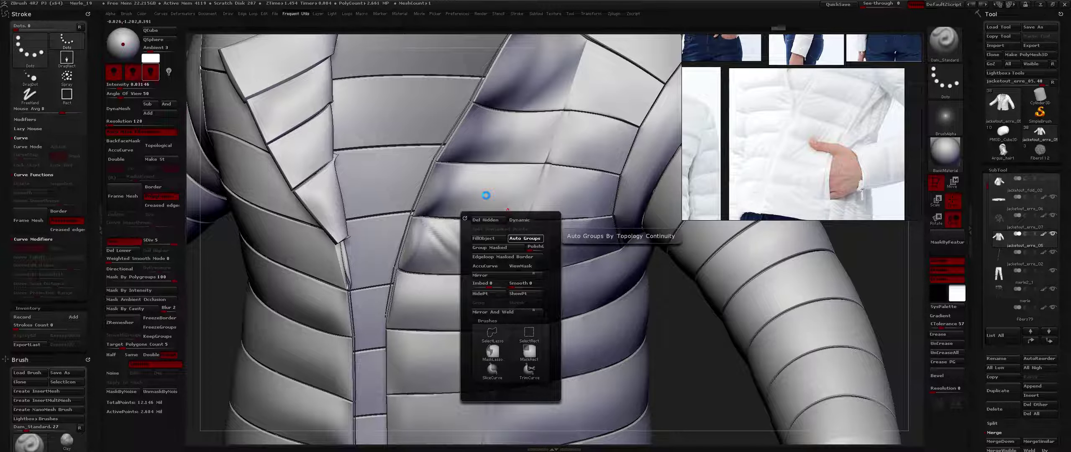
pyautogui.click(525, 238)
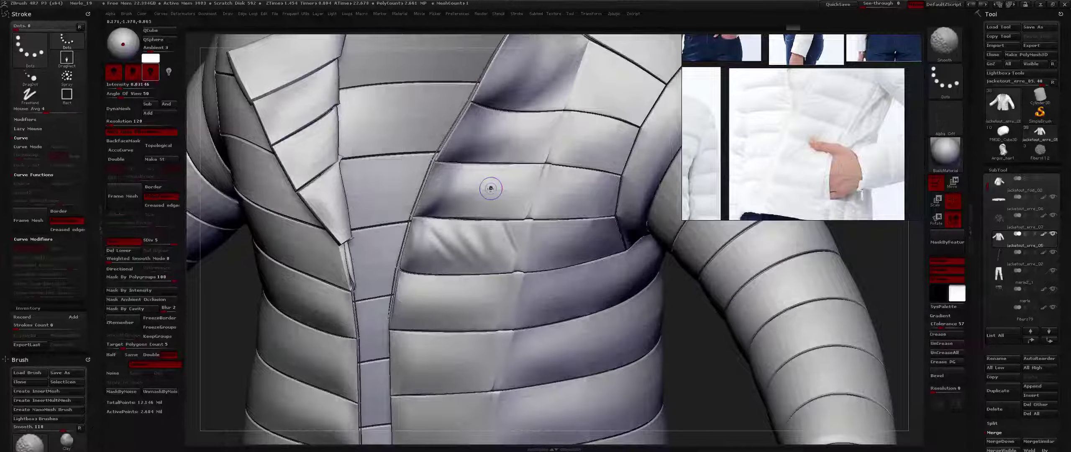
pyautogui.hotkey('shift', 'f')
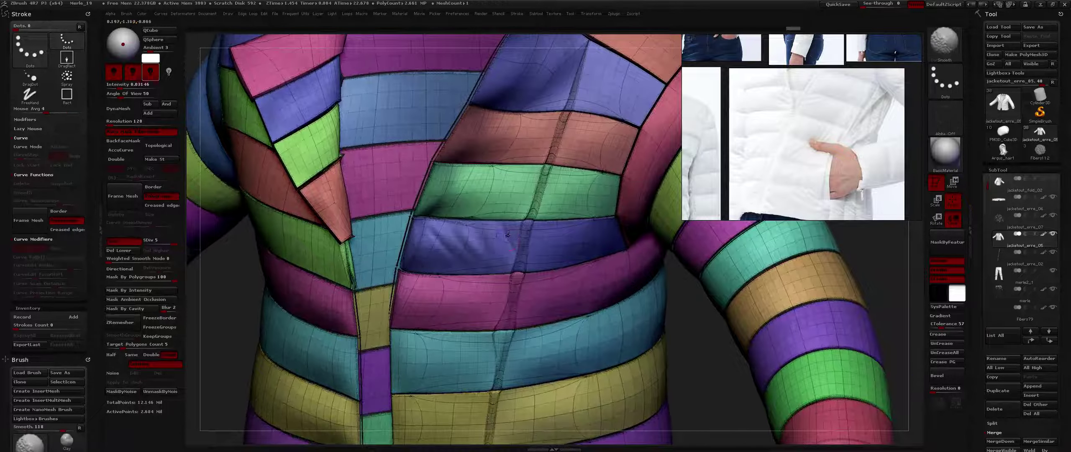
pyautogui.hotkey('shift', 'f')
# Step: Cut a crease near the middle of the chest panel with Dam Standard and raise adjoining folds with the Standard brush
pyautogui.keyDown('ctrl'); pyautogui.moveTo(500, 238); pyautogui.dragTo(500, 251, button='right'); pyautogui.keyUp('ctrl')
pyautogui.moveTo(498, 230); pyautogui.dragTo(504, 248)
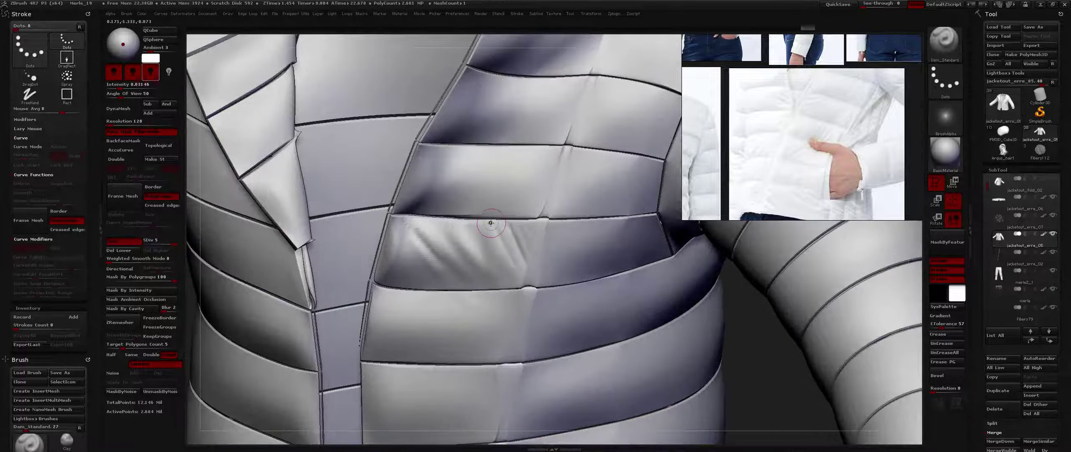
pyautogui.press('b')
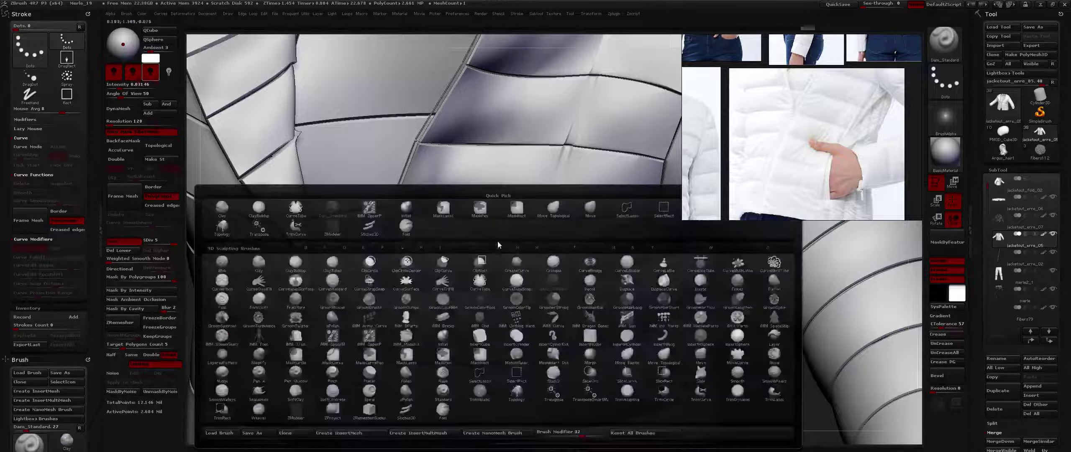
pyautogui.press('s')
pyautogui.press('t')
pyautogui.moveTo(495, 225)
pyautogui.mouseDown()
pyautogui.moveTo(515, 266)
pyautogui.moveTo(506, 266)
pyautogui.mouseUp()
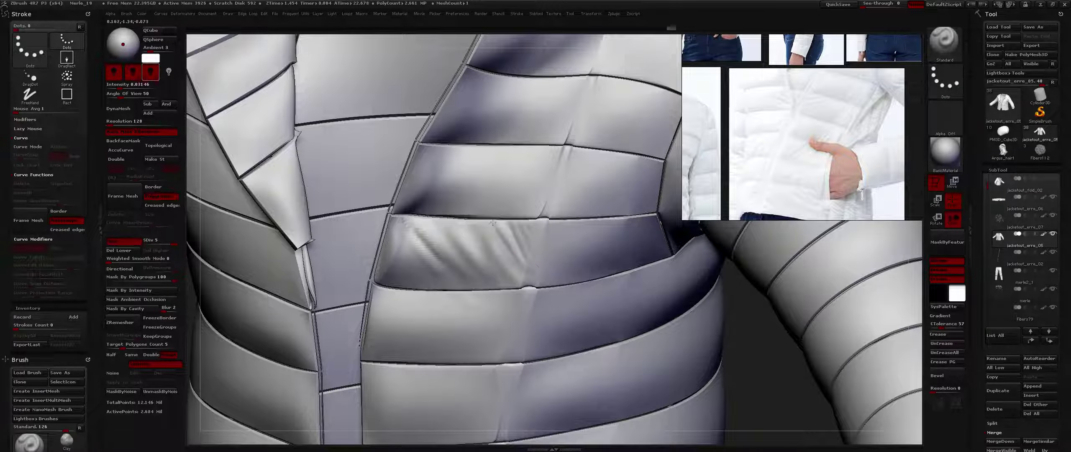
# Step: Try the ClayBuildup brush with a solid round alpha on the creased chest panel, adjusting its draw settings and smoothing the folds
pyautogui.moveTo(539, 276); pyautogui.dragTo(509, 232, button='right')
pyautogui.press('b')
pyautogui.press('c')
pyautogui.press('b')
pyautogui.press('space')
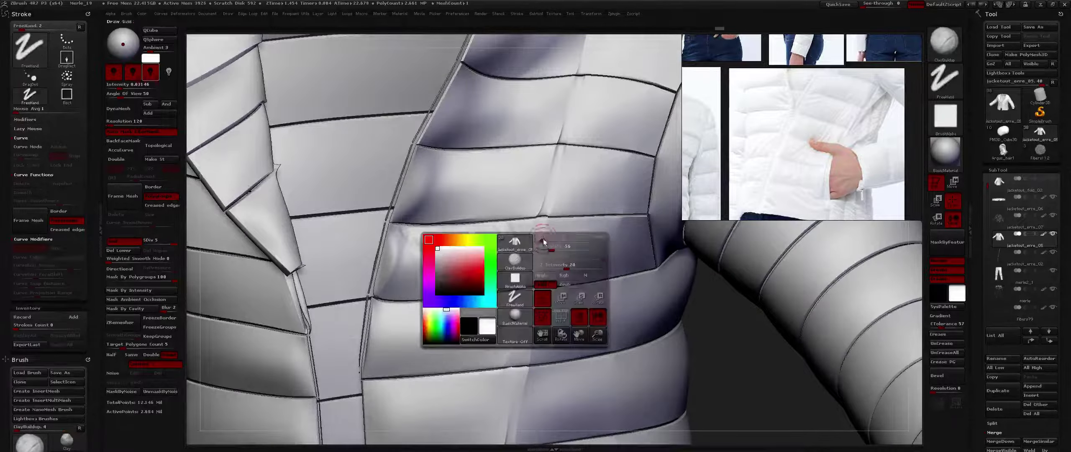
pyautogui.moveTo(543, 242); pyautogui.dragTo(538, 241)
pyautogui.press('space')
pyautogui.click(506, 268)
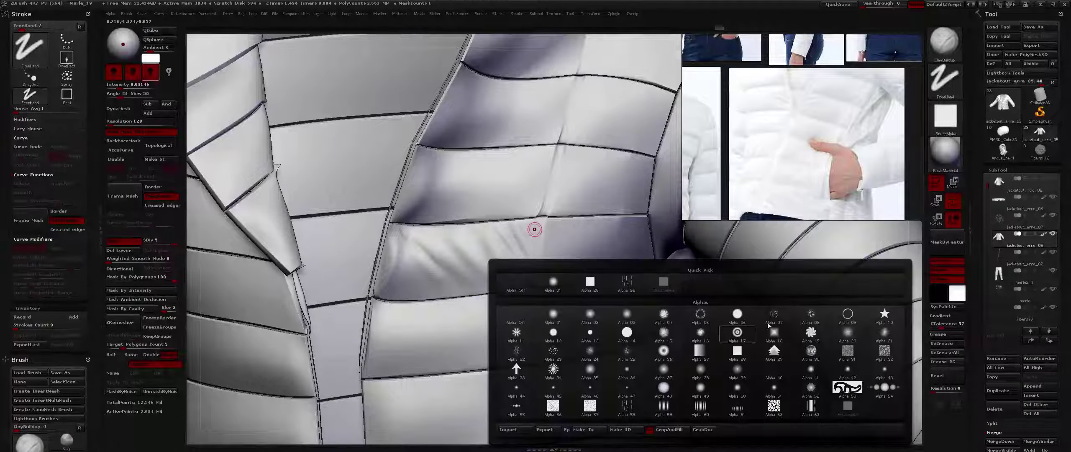
pyautogui.click(737, 314)
pyautogui.press('shift')
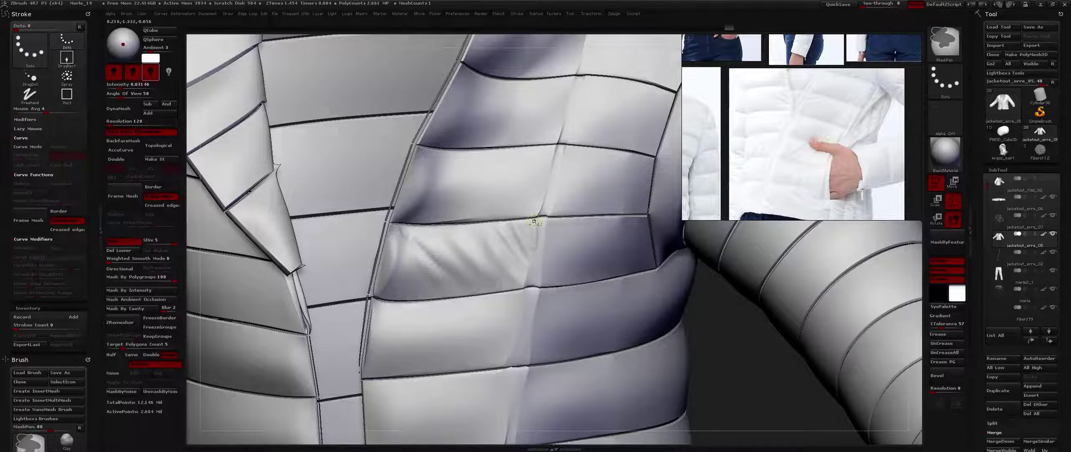
pyautogui.press('space')
pyautogui.moveTo(567, 259); pyautogui.dragTo(594, 258)
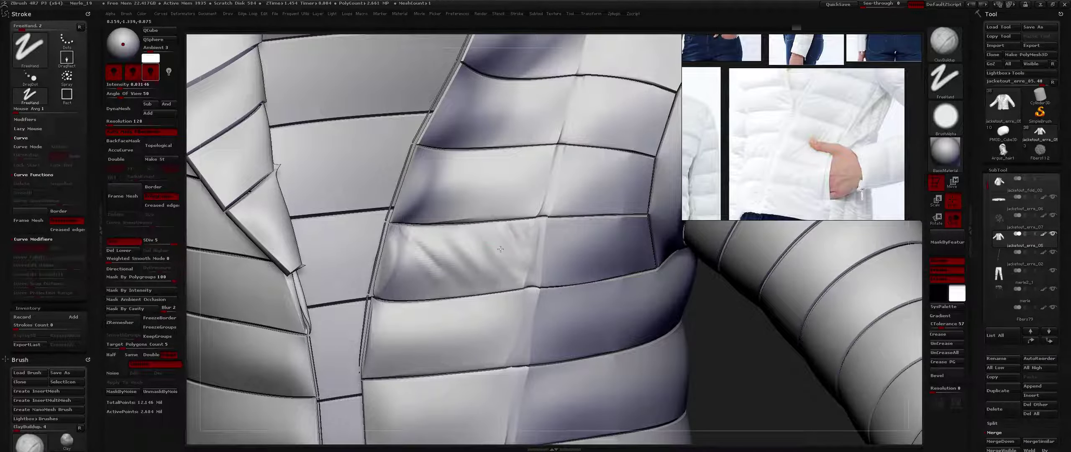
# Step: Raise soft folds between the chest panel's creases with the Standard brush and smooth the transitions near the front opening
pyautogui.press('b')
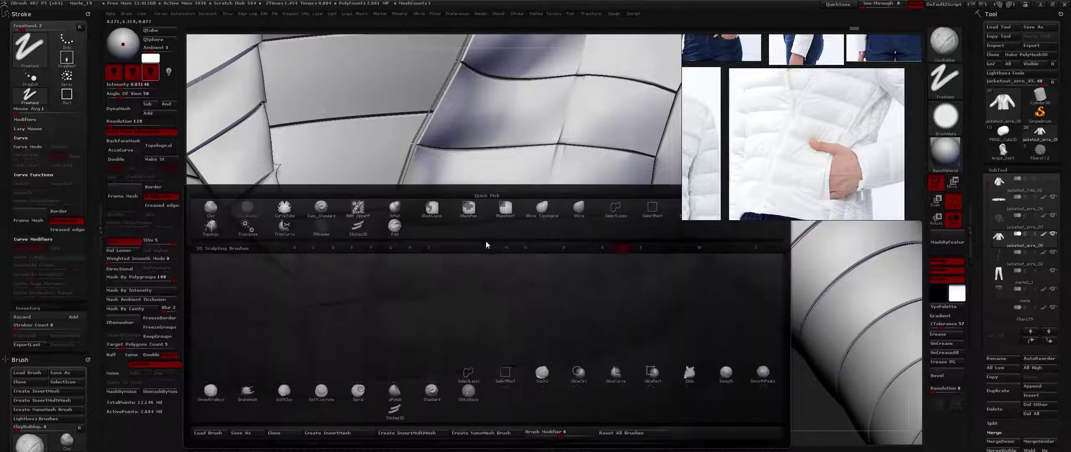
pyautogui.press('s')
pyautogui.press('t')
pyautogui.press('space')
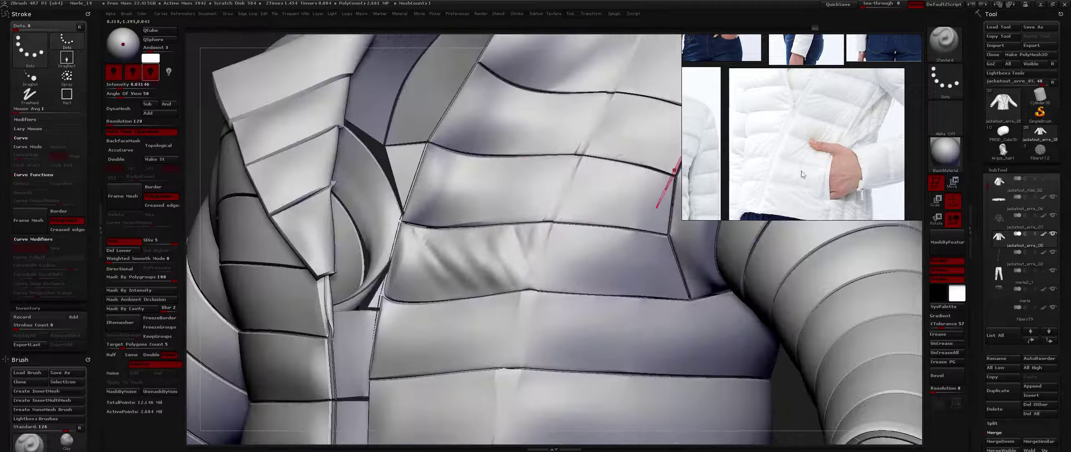
pyautogui.press('space')
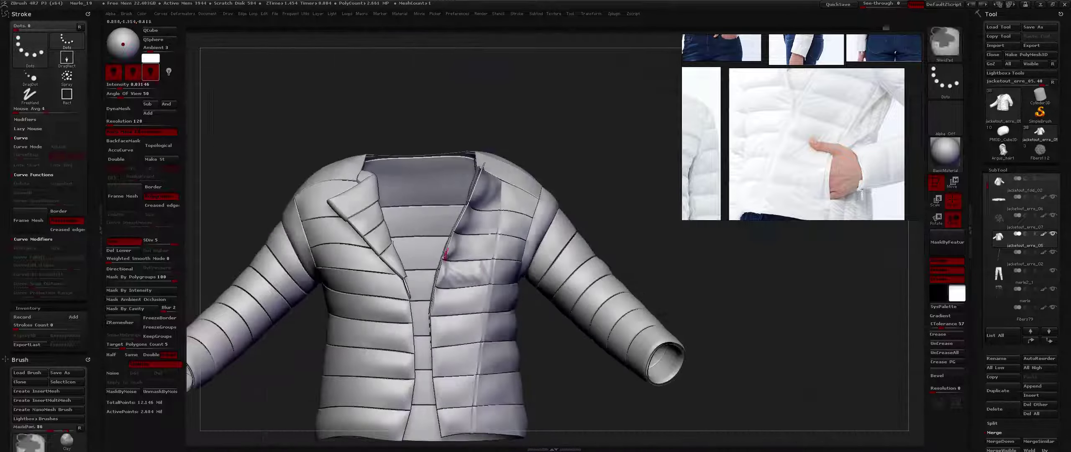
pyautogui.press('ctrl')
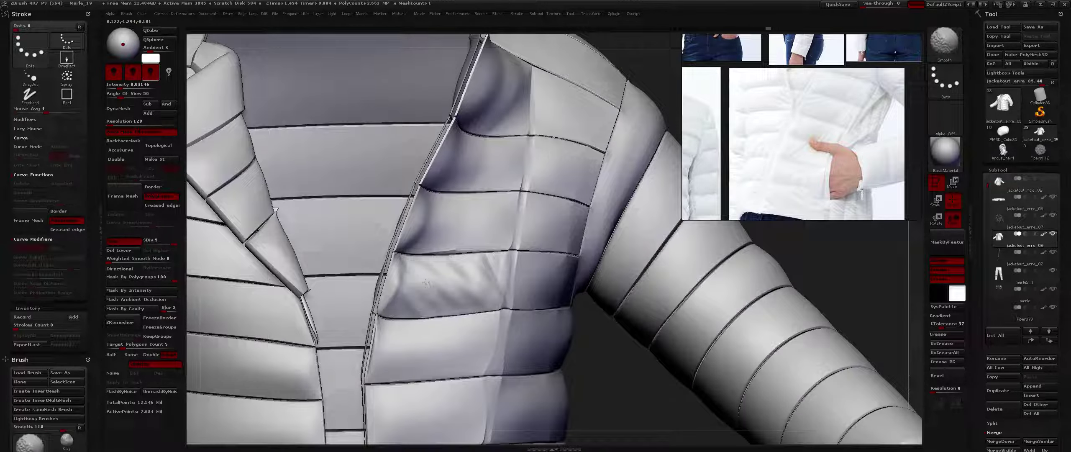
pyautogui.press('shift')
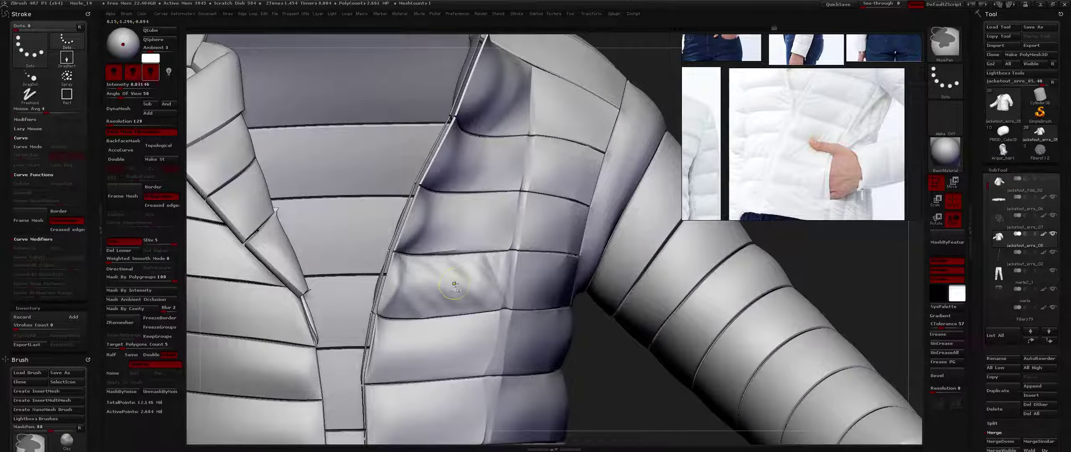
pyautogui.press('space')
pyautogui.click(499, 300)
pyautogui.keyDown('shift'); pyautogui.moveTo(414, 270); pyautogui.dragTo(401, 267); pyautogui.keyUp('shift')
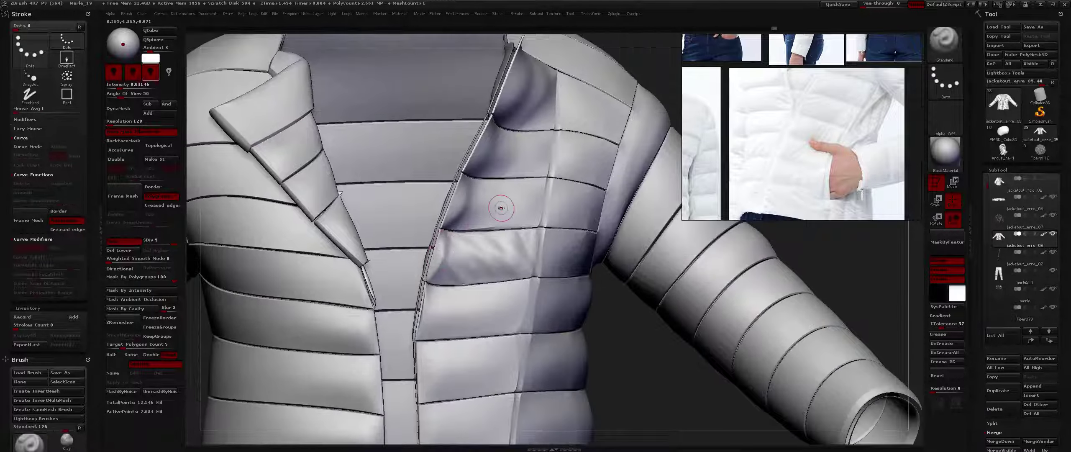
# Step: Cut a fine crease into the upper part of the creased chest panel with Dam Standard
pyautogui.press('b')
pyautogui.press('d')
pyautogui.press('s')
pyautogui.press('space')
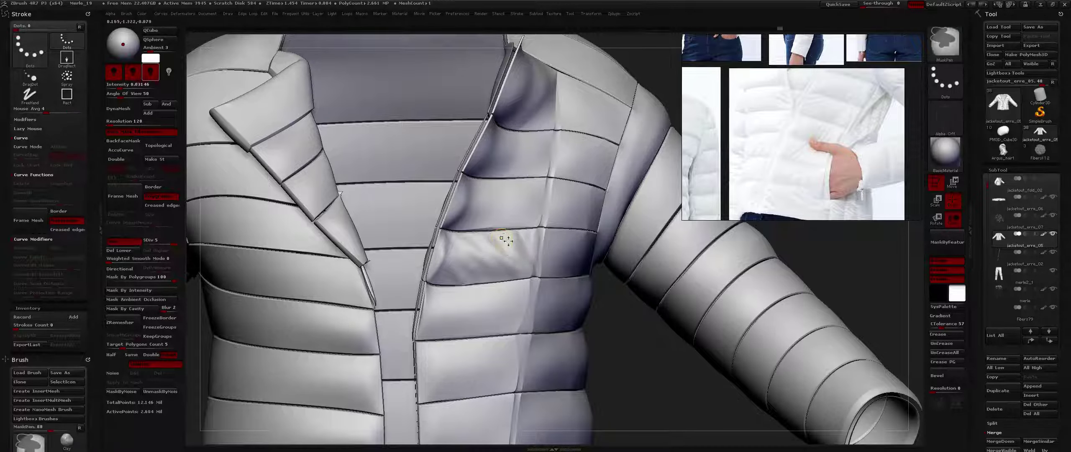
pyautogui.press('space')
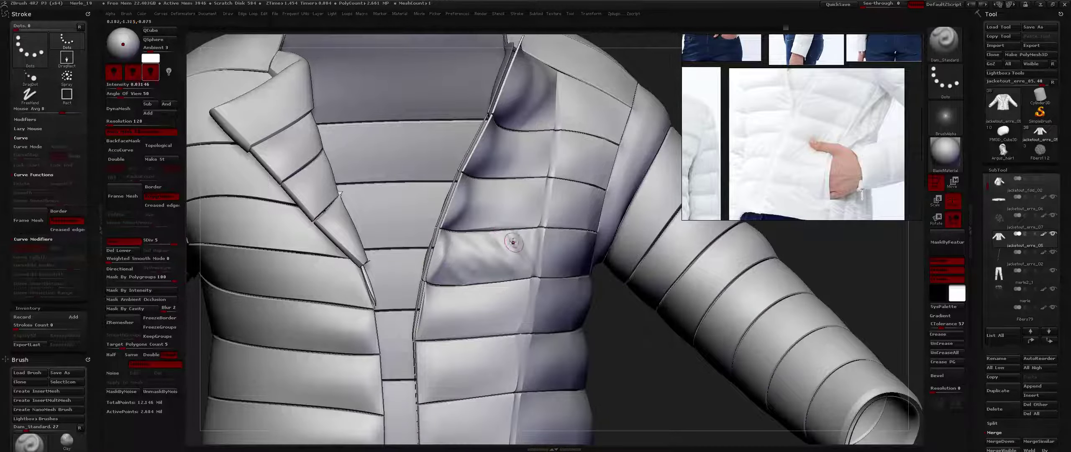
pyautogui.press('ctrl')
pyautogui.keyDown('ctrl'); pyautogui.moveTo(533, 268); pyautogui.dragTo(515, 229, button='right'); pyautogui.keyUp('ctrl')
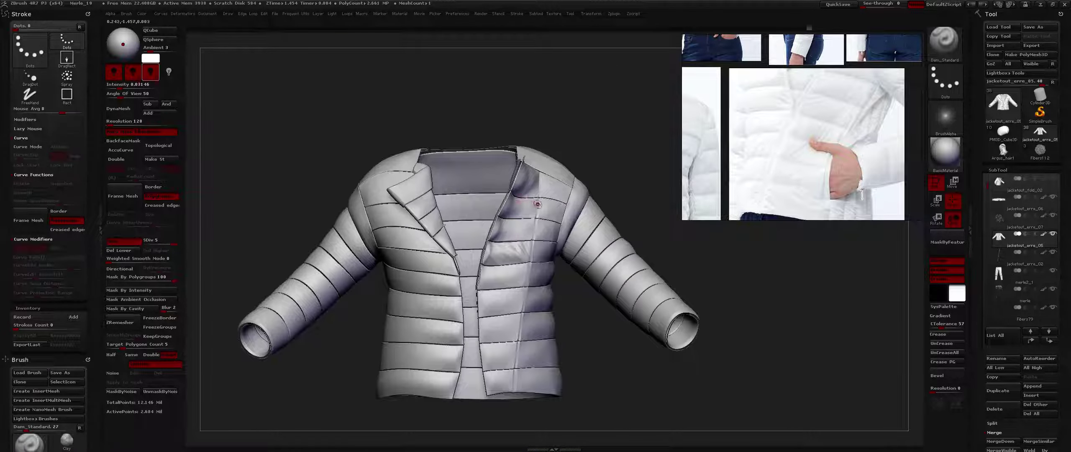
# Step: Lower the jacket to subdivision level 3, return to level 4, and sculpt folds into the panel above with the Standard brush
pyautogui.moveTo(537, 203); pyautogui.dragTo(503, 224, button='right')
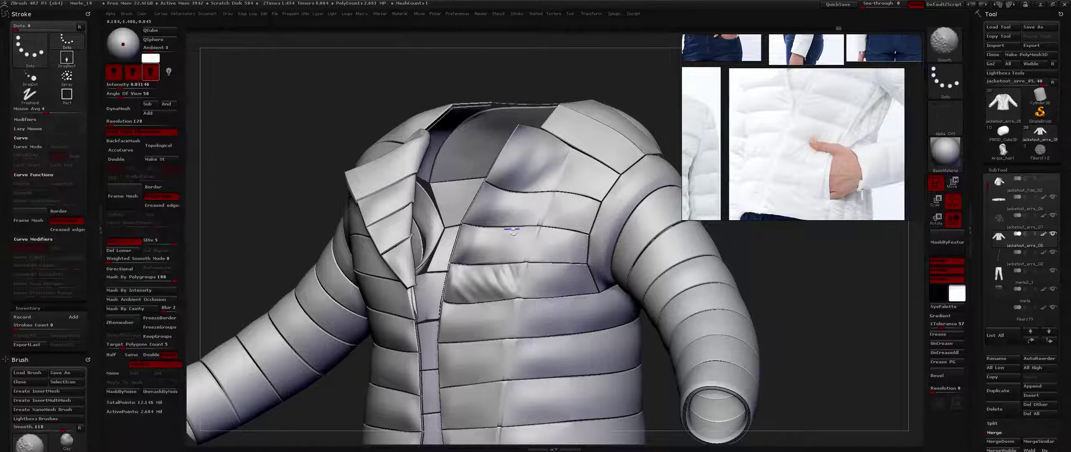
pyautogui.hotkey('shift', 'd')
pyautogui.hotkey('shift', 'd')
pyautogui.press('b')
pyautogui.press('s')
pyautogui.press('t')
pyautogui.press('space')
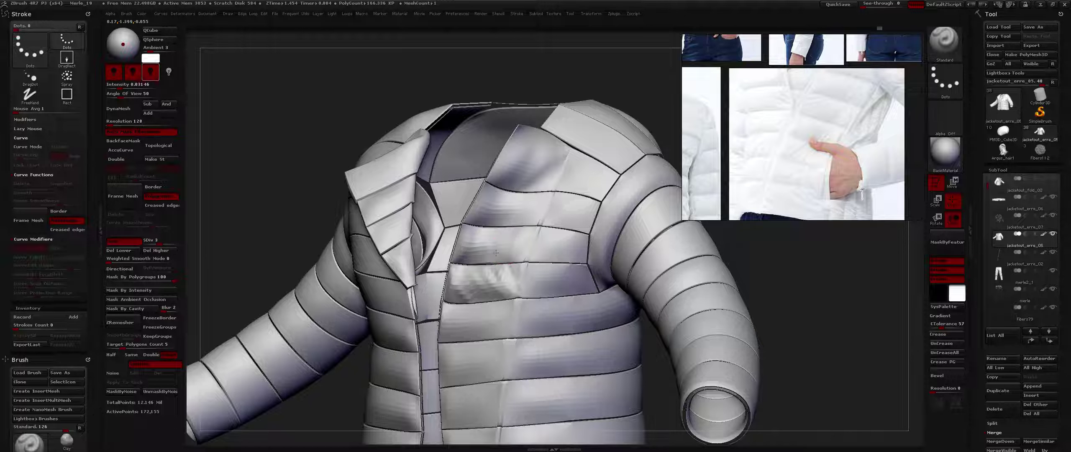
pyautogui.press('space')
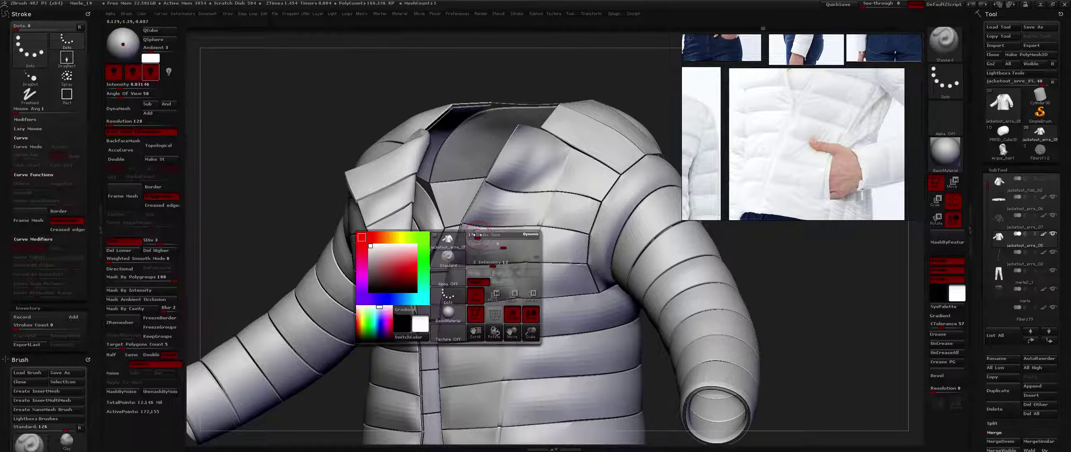
pyautogui.hotkey('ctrl', 'd')
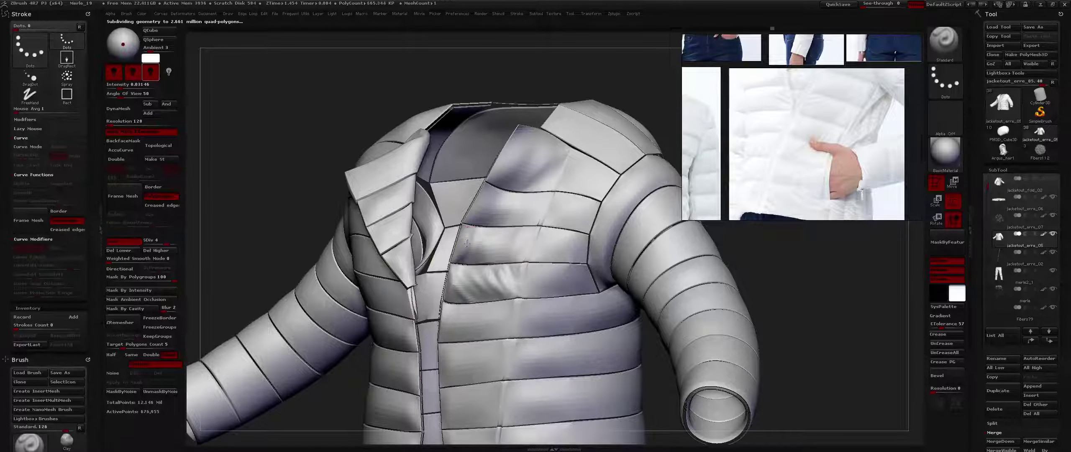
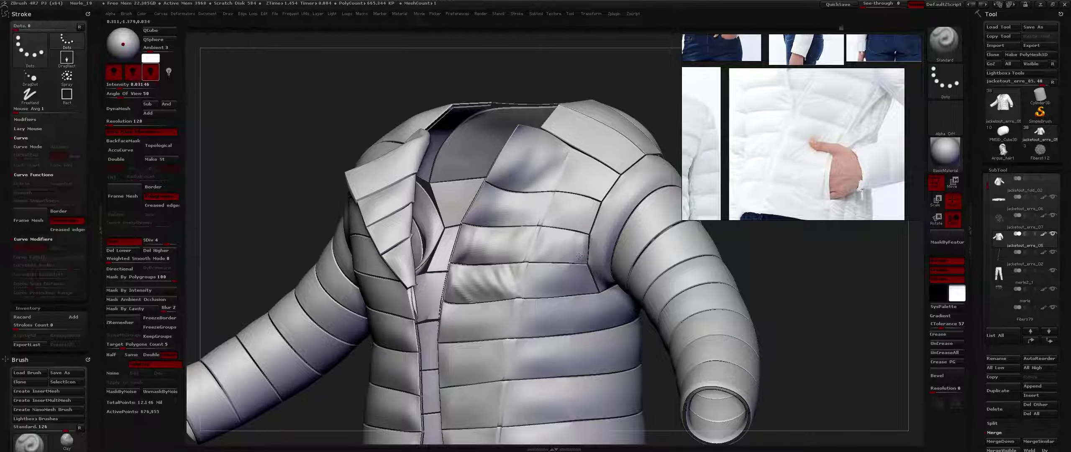
# Step: Cut creases into the armhole end of the upper chest panel with Dam Standard
pyautogui.press('b')
pyautogui.press('d')
pyautogui.press('s')
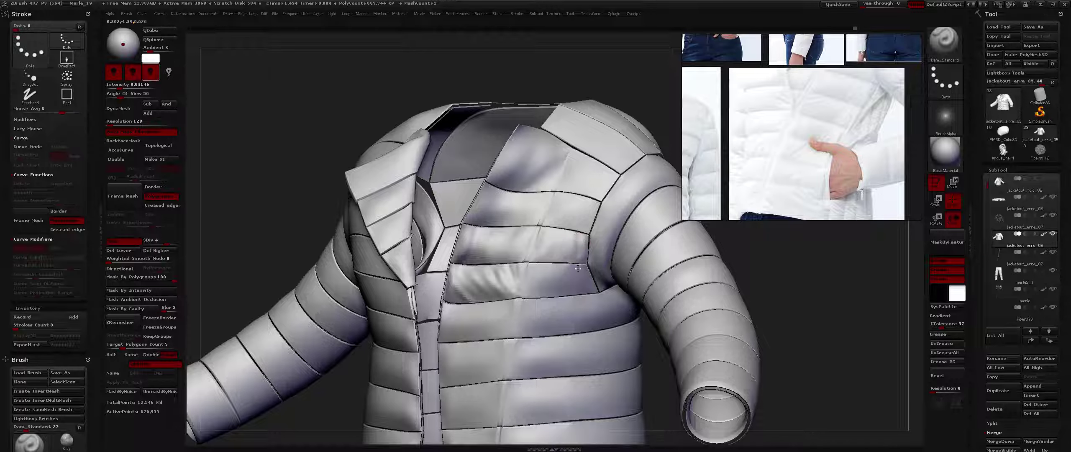
pyautogui.moveTo(578, 268)
pyautogui.keyDown('ctrl'); pyautogui.mouseDown(button='right')
pyautogui.moveTo(581, 229)
pyautogui.moveTo(585, 249)
pyautogui.mouseUp(button='right'); pyautogui.keyUp('ctrl')
# Step: Raise folds around the armhole creases with the Standard brush, carrying them onto the adjoining sleeve section
pyautogui.press('b')
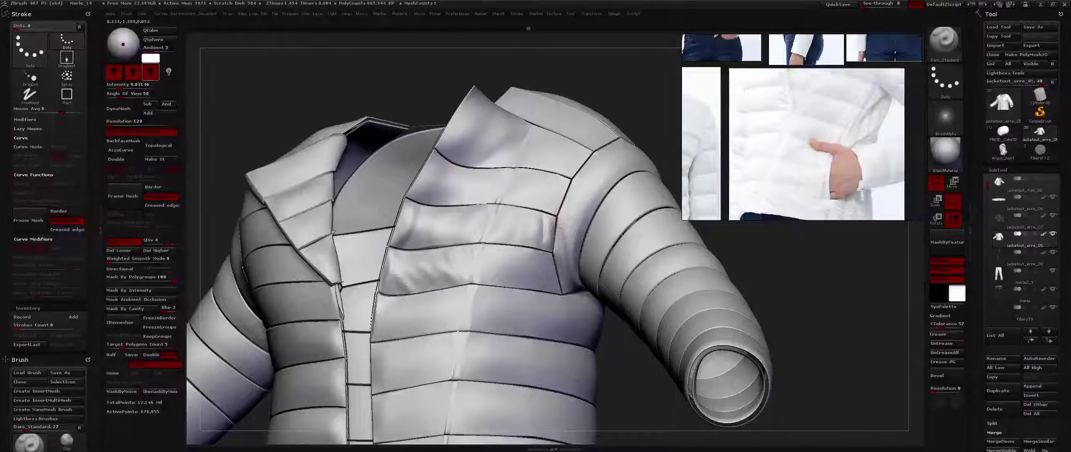
pyautogui.press('b')
pyautogui.press('s')
pyautogui.press('t')
pyautogui.press('space')
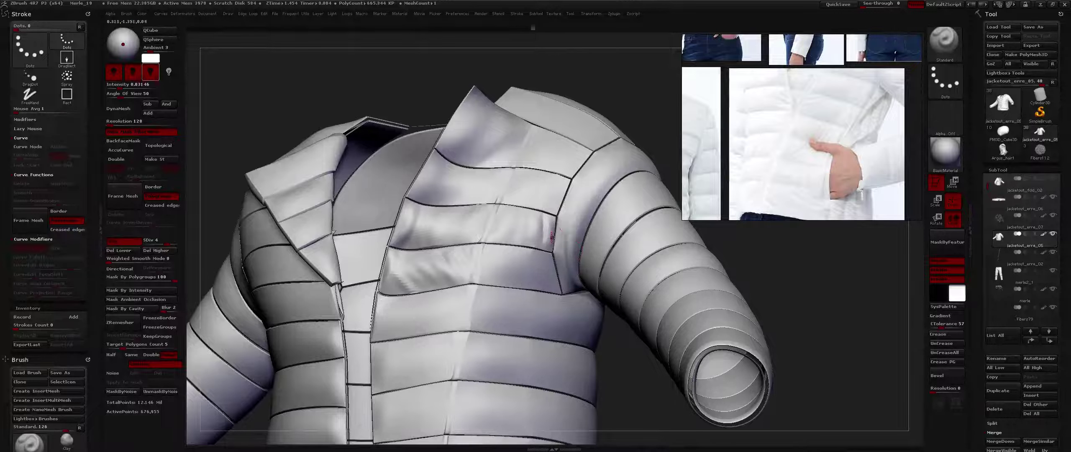
pyautogui.press('space')
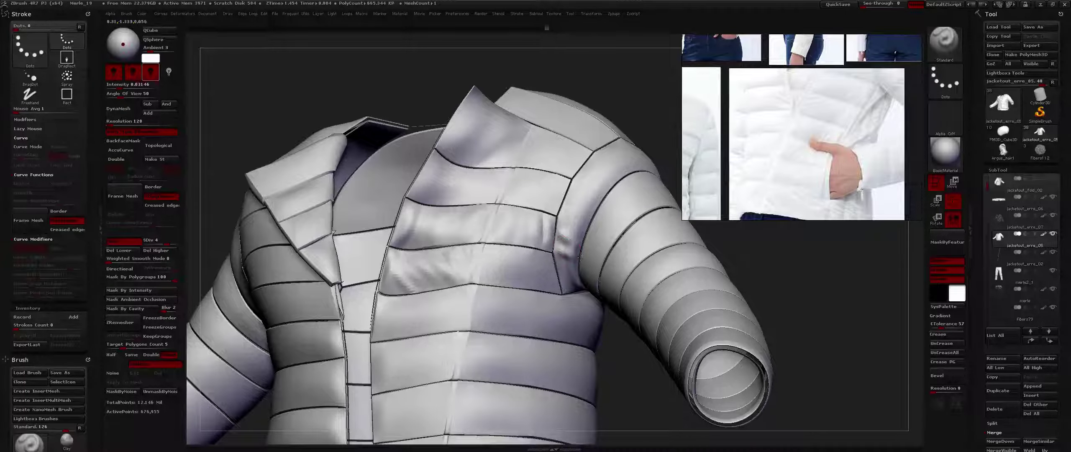
# Step: Sculpt a row of folds up the sleeve section bordering the armhole seam with the Standard brush, adjusting the brush settings between strokes
pyautogui.moveTo(579, 227)
pyautogui.keyDown('ctrl'); pyautogui.mouseDown(button='right')
pyautogui.moveTo(578, 184)
pyautogui.moveTo(560, 184)
pyautogui.moveTo(570, 225)
pyautogui.mouseUp(button='right'); pyautogui.keyUp('ctrl')
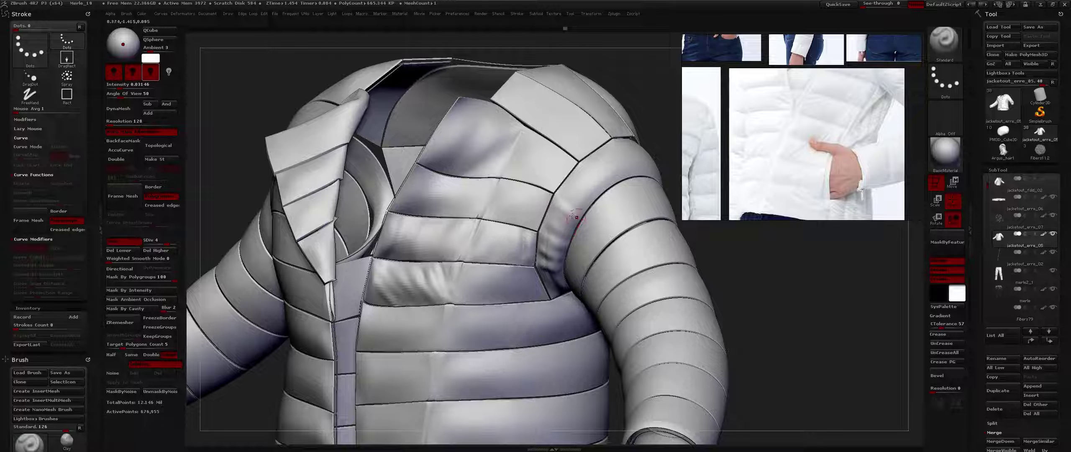
pyautogui.moveTo(573, 179); pyautogui.dragTo(594, 190, button='right')
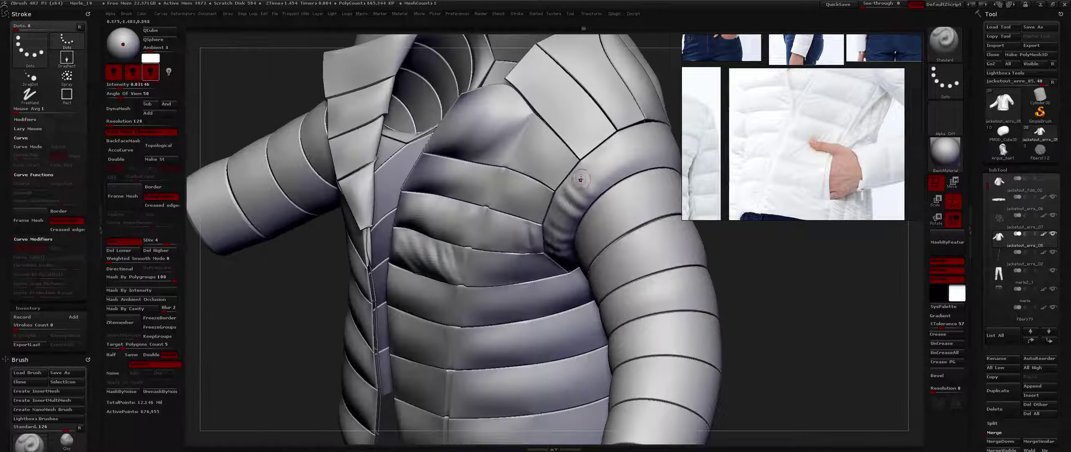
pyautogui.press('space')
pyautogui.moveTo(591, 194); pyautogui.dragTo(610, 171)
pyautogui.moveTo(635, 179)
pyautogui.keyDown('ctrl'); pyautogui.mouseDown(button='right')
pyautogui.moveTo(633, 155)
pyautogui.moveTo(603, 169)
pyautogui.mouseUp(button='right'); pyautogui.keyUp('ctrl')
pyautogui.press('space')
pyautogui.moveTo(599, 178); pyautogui.dragTo(616, 170)
pyautogui.moveTo(628, 184)
pyautogui.keyDown('ctrl'); pyautogui.mouseDown(button='right')
pyautogui.moveTo(636, 151)
pyautogui.moveTo(629, 171)
pyautogui.moveTo(565, 186)
pyautogui.mouseUp(button='right'); pyautogui.keyUp('ctrl')
pyautogui.keyDown('ctrl'); pyautogui.moveTo(565, 186); pyautogui.dragTo(556, 200, button='right'); pyautogui.keyUp('ctrl')
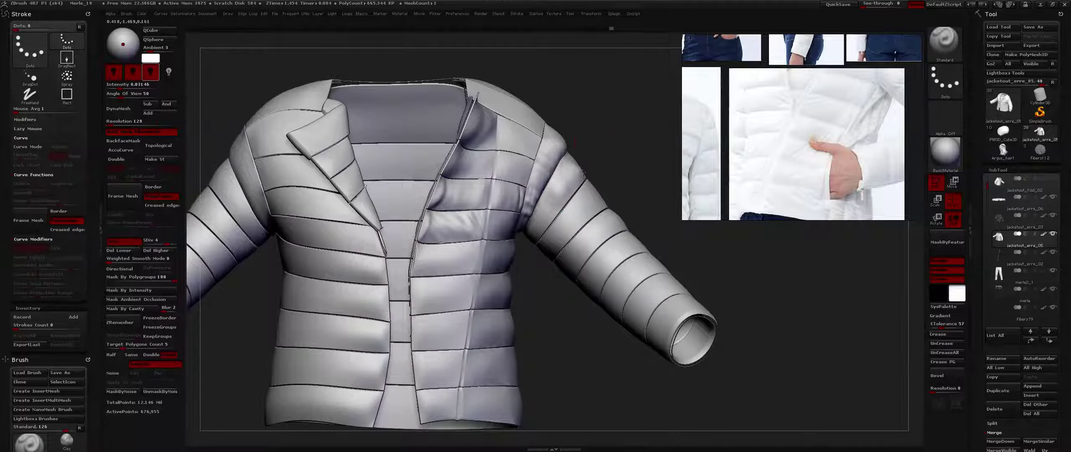
pyautogui.moveTo(573, 161); pyautogui.dragTo(619, 150, button='right')
pyautogui.moveTo(630, 151); pyautogui.dragTo(652, 186)
pyautogui.moveTo(632, 180); pyautogui.dragTo(652, 117, button='right')
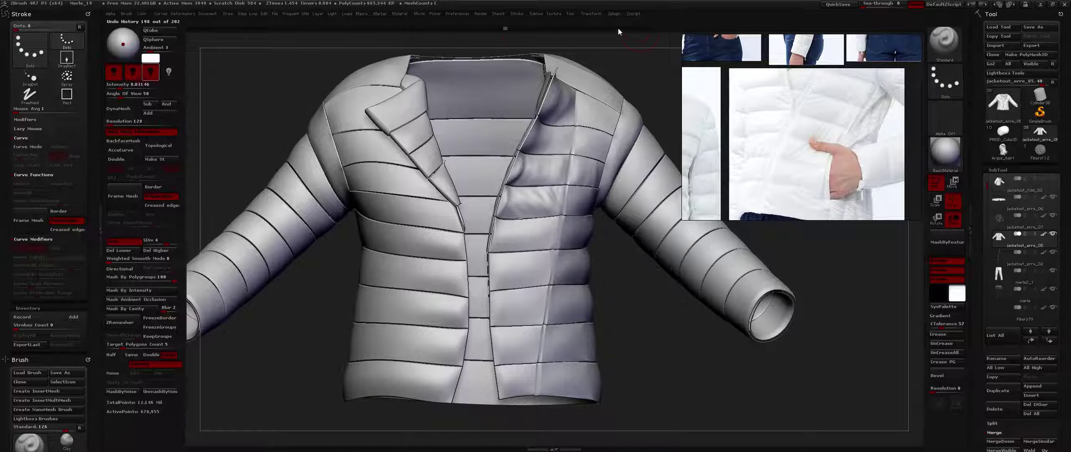
# Step: Roll the undo history back to before the chest and sleeve folds, and lower the jacket to subdivision level 3
pyautogui.press('d')
pyautogui.press('d')
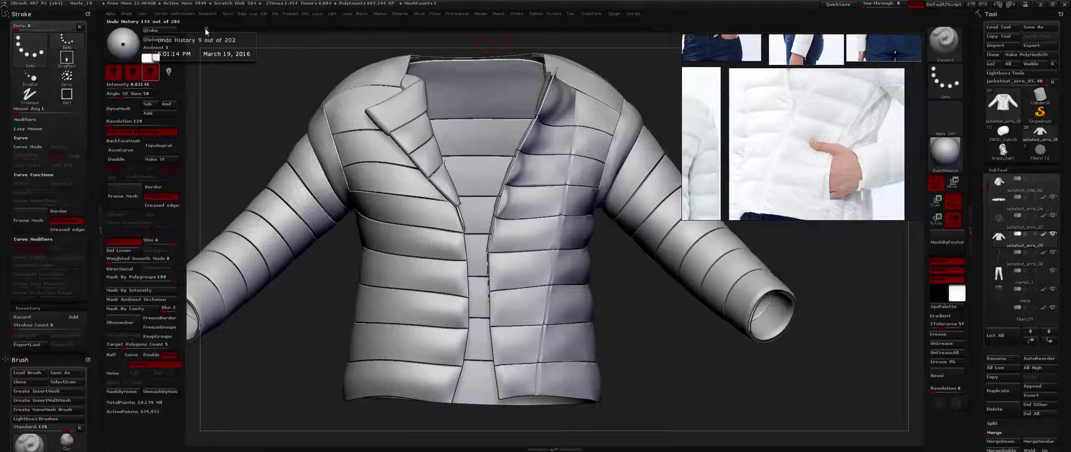
pyautogui.click(163, 243)
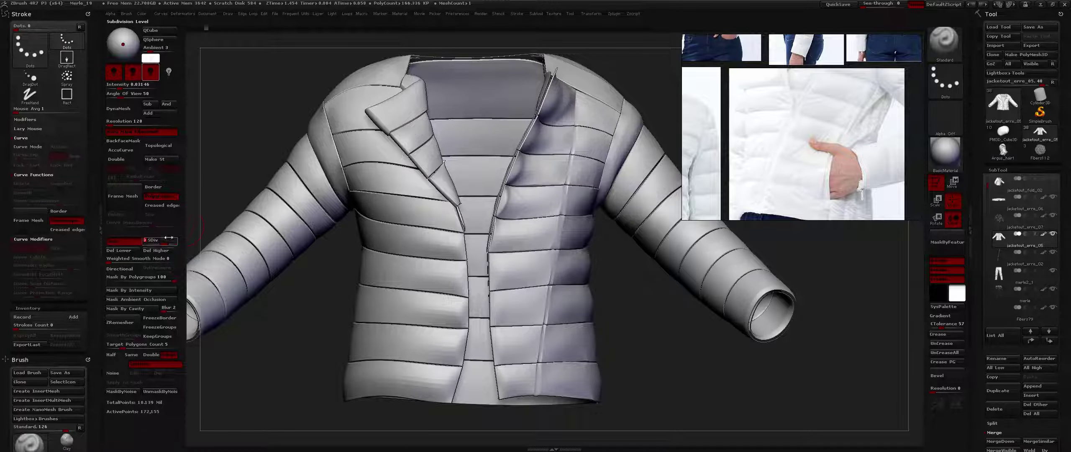
# Step: Start shaping the padded sections on the wearer's right front with broad Standard brush strokes
pyautogui.keyDown('alt'); pyautogui.moveTo(382, 185); pyautogui.dragTo(435, 201, button='right'); pyautogui.keyUp('alt')
pyautogui.press('b')
pyautogui.press('t')
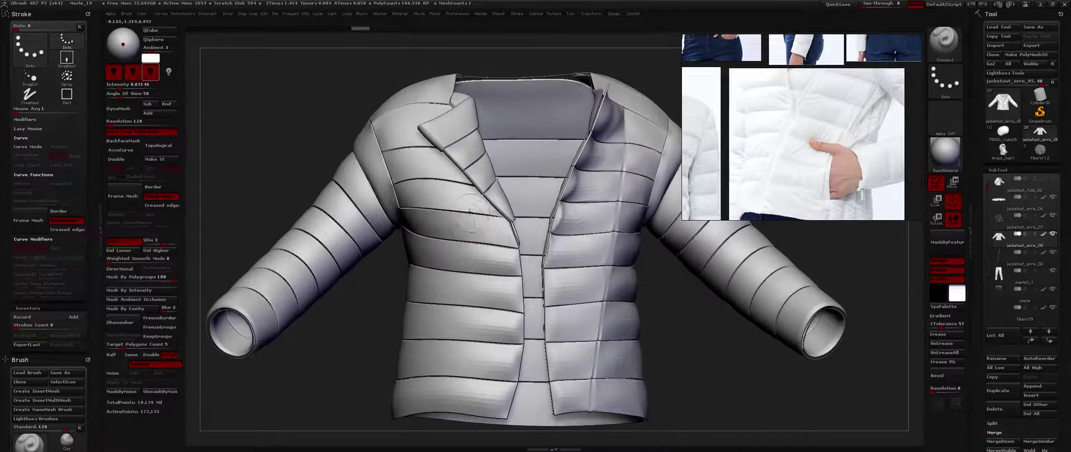
pyautogui.moveTo(468, 226); pyautogui.dragTo(473, 234, button='right')
pyautogui.rightClick(471, 227)
pyautogui.moveTo(460, 226); pyautogui.dragTo(462, 231)
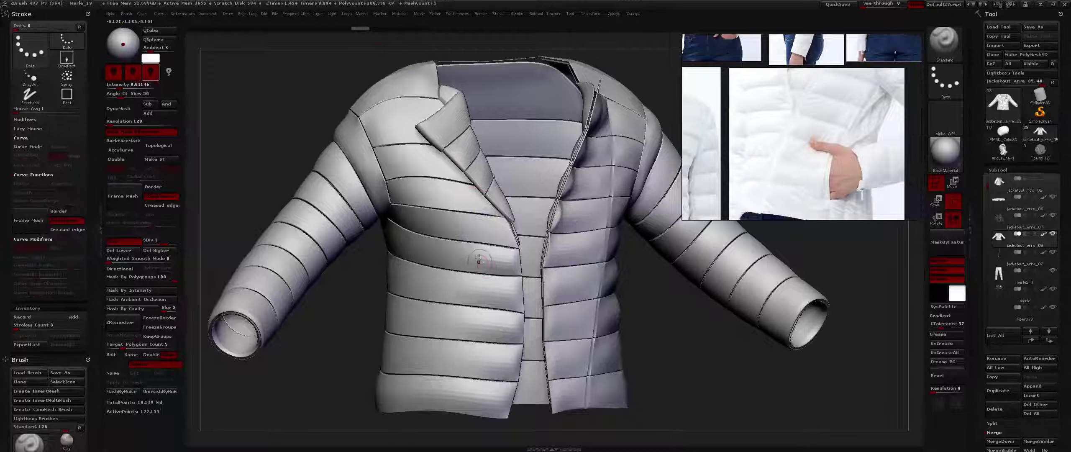
pyautogui.keyDown('alt'); pyautogui.moveTo(478, 260); pyautogui.dragTo(496, 241, button='right'); pyautogui.keyUp('alt')
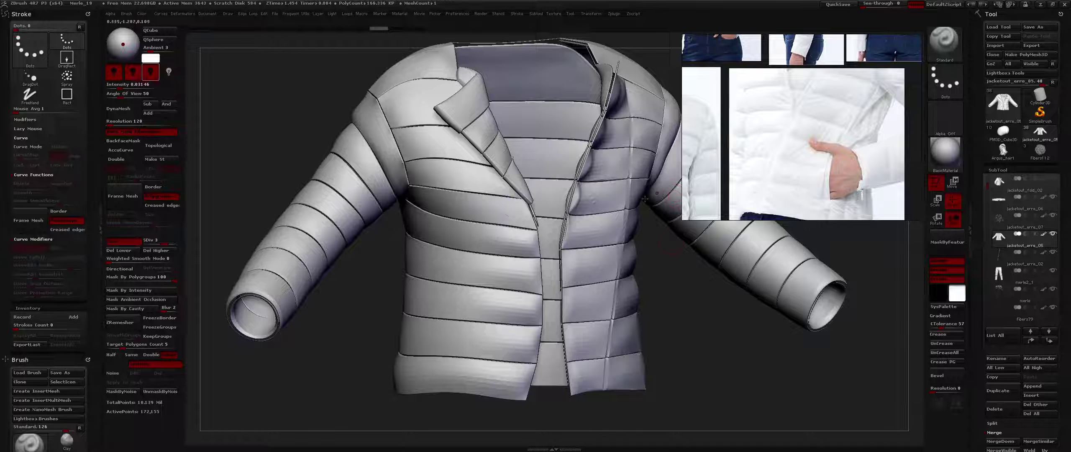
# Step: Sculpt long horizontal strokes across the wearer's right front padding, starting beside the front opening
pyautogui.keyDown('ctrl'); pyautogui.moveTo(513, 207); pyautogui.dragTo(522, 250, button='right'); pyautogui.keyUp('ctrl')
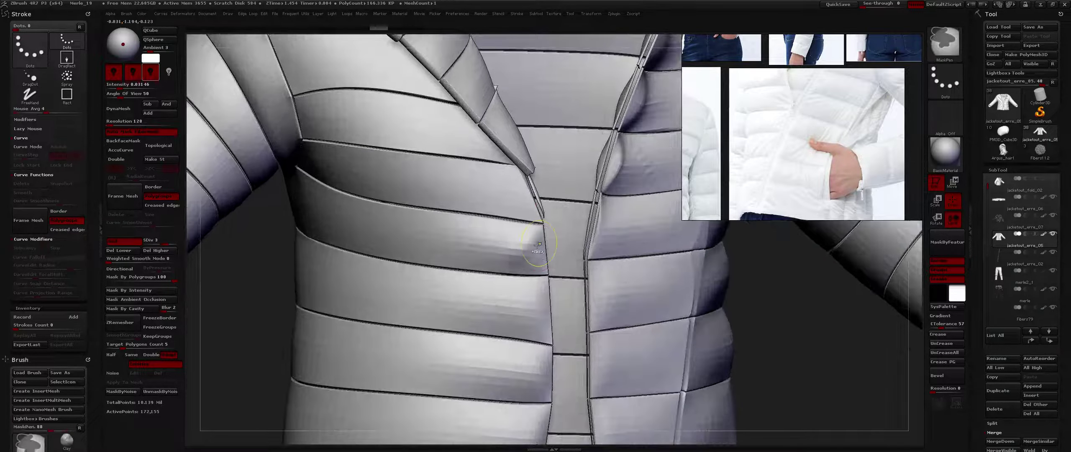
pyautogui.moveTo(538, 251)
pyautogui.mouseDown()
pyautogui.moveTo(541, 261)
pyautogui.moveTo(440, 246)
pyautogui.moveTo(422, 225)
pyautogui.moveTo(363, 250)
pyautogui.mouseUp()
pyautogui.moveTo(434, 258)
pyautogui.mouseDown()
pyautogui.moveTo(454, 236)
pyautogui.moveTo(490, 231)
pyautogui.moveTo(491, 257)
pyautogui.moveTo(505, 243)
pyautogui.mouseUp()
pyautogui.keyDown('ctrl'); pyautogui.moveTo(528, 235); pyautogui.dragTo(523, 197, button='right'); pyautogui.keyUp('ctrl')
pyautogui.moveTo(523, 197)
pyautogui.mouseDown(button='right')
pyautogui.moveTo(594, 234)
pyautogui.moveTo(489, 271)
pyautogui.moveTo(509, 267)
pyautogui.moveTo(509, 305)
pyautogui.moveTo(528, 309)
pyautogui.mouseUp(button='right')
# Step: Switch the jacket up one subdivision level and back to level 3, and step the undo history back on the front
pyautogui.press('d')
pyautogui.hotkey('shift', 'd')
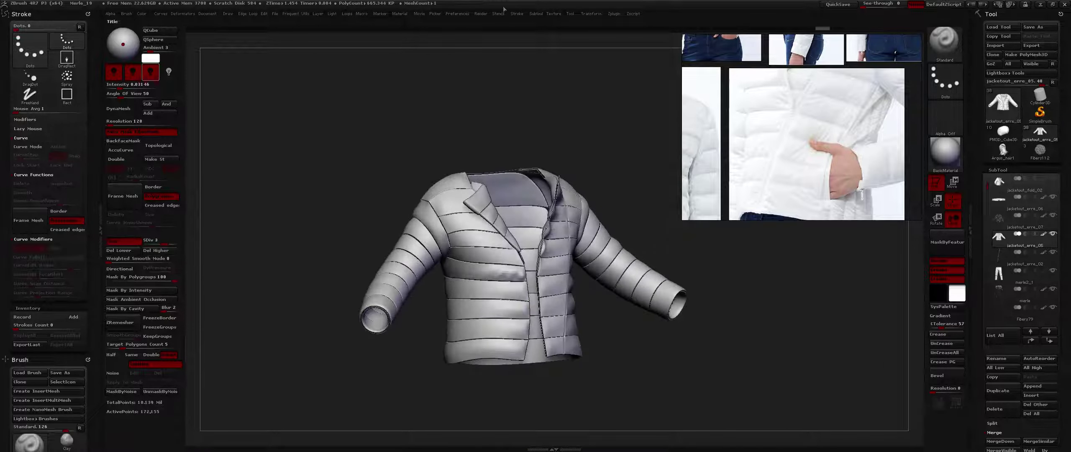
pyautogui.moveTo(813, 29); pyautogui.dragTo(706, 35)
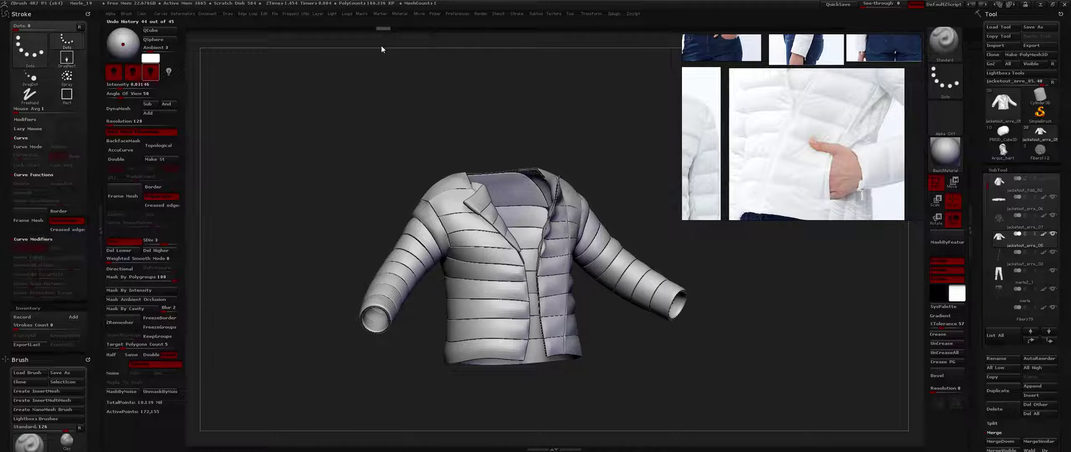
pyautogui.moveTo(519, 213)
pyautogui.keyDown('alt'); pyautogui.mouseDown(button='right')
pyautogui.moveTo(527, 185)
pyautogui.moveTo(539, 260)
pyautogui.mouseUp(button='right'); pyautogui.keyUp('alt')
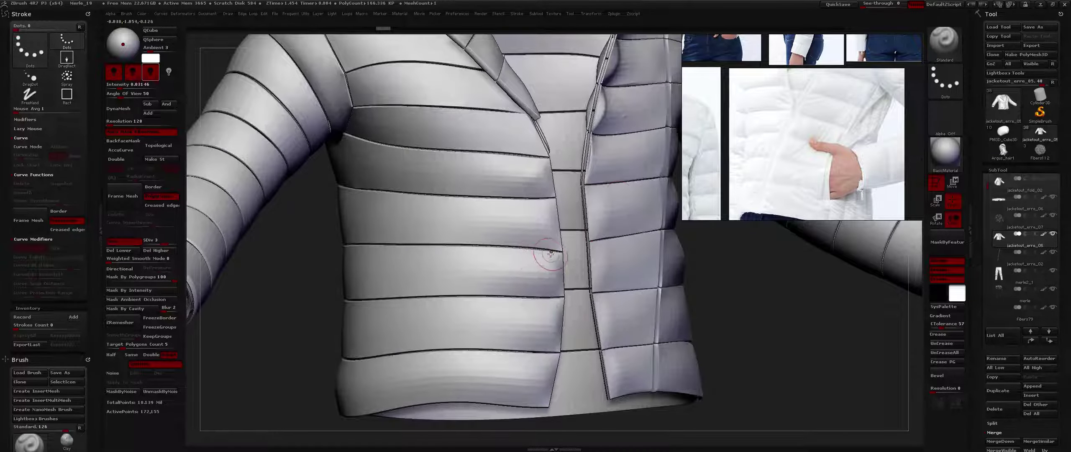
# Step: Try creasing the padding on the wearer's right front near the opening with Dam_Standard brush strokes
pyautogui.press('b')
pyautogui.press('d')
pyautogui.press('s')
pyautogui.moveTo(691, 181); pyautogui.dragTo(824, 131, button='middle')
pyautogui.moveTo(536, 271); pyautogui.dragTo(529, 241, button='right')
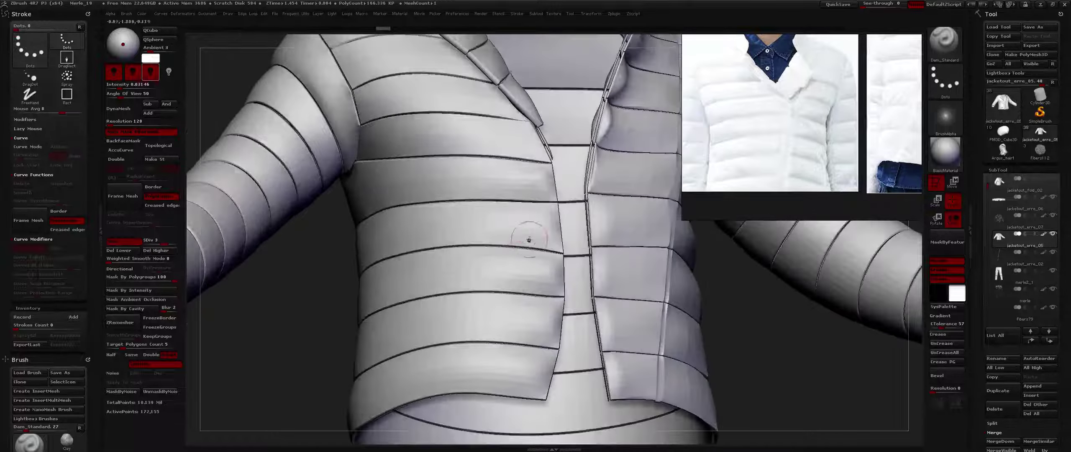
pyautogui.moveTo(535, 268)
pyautogui.mouseDown(button='right')
pyautogui.moveTo(540, 279)
pyautogui.moveTo(523, 258)
pyautogui.mouseUp(button='right')
pyautogui.click(538, 272)
pyautogui.click(532, 324)
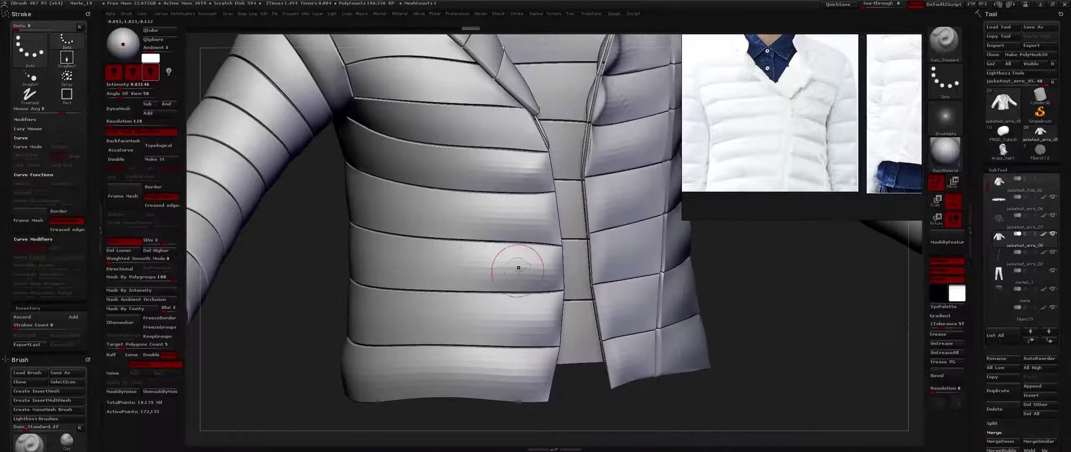
pyautogui.moveTo(508, 294); pyautogui.dragTo(497, 283)
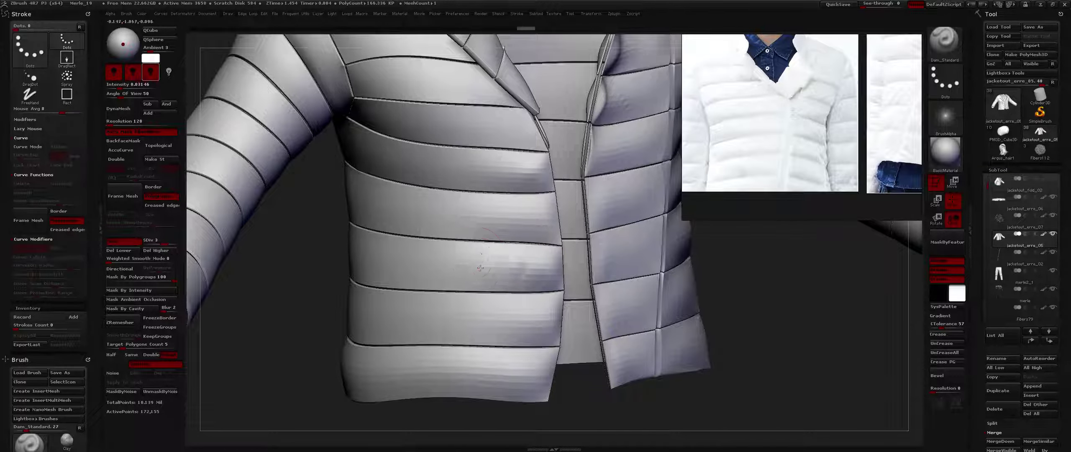
# Step: Try vertical Standard brush strokes on the wearer's right waist panel after adjusting the brush settings
pyautogui.press('b')
pyautogui.press('s')
pyautogui.press('t')
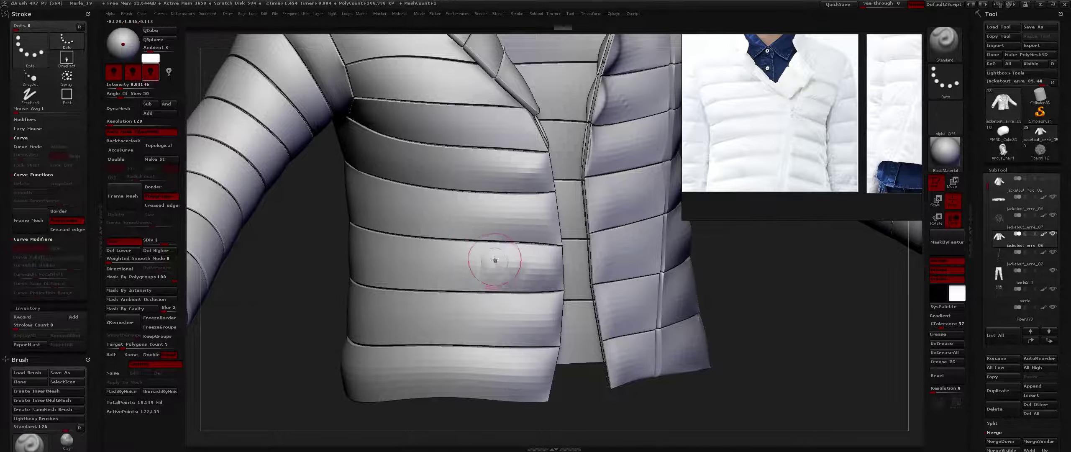
pyautogui.click(495, 260)
pyautogui.press('space')
pyautogui.moveTo(491, 286); pyautogui.dragTo(490, 251)
# Step: Try puffing up the wearer's right waist panel beside the front opening with the Inflat brush
pyautogui.press('b')
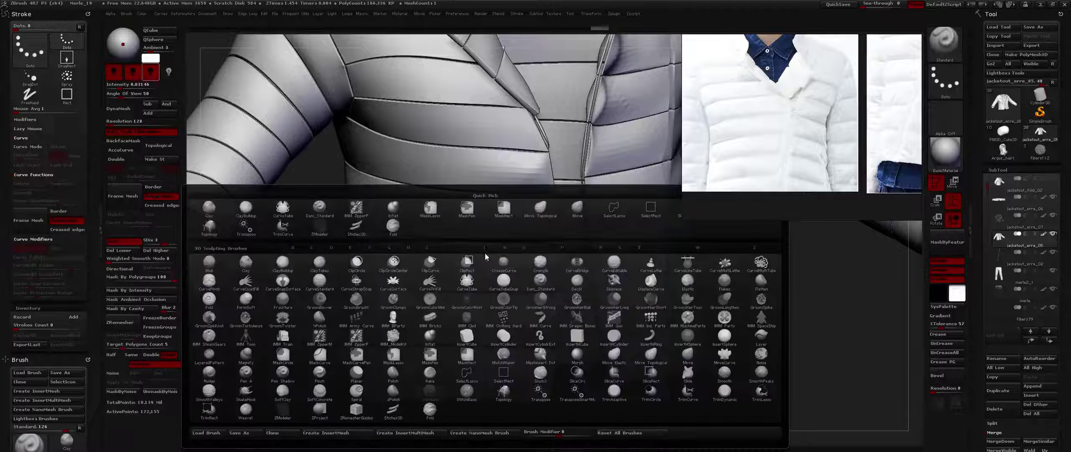
pyautogui.press('i')
pyautogui.press('n')
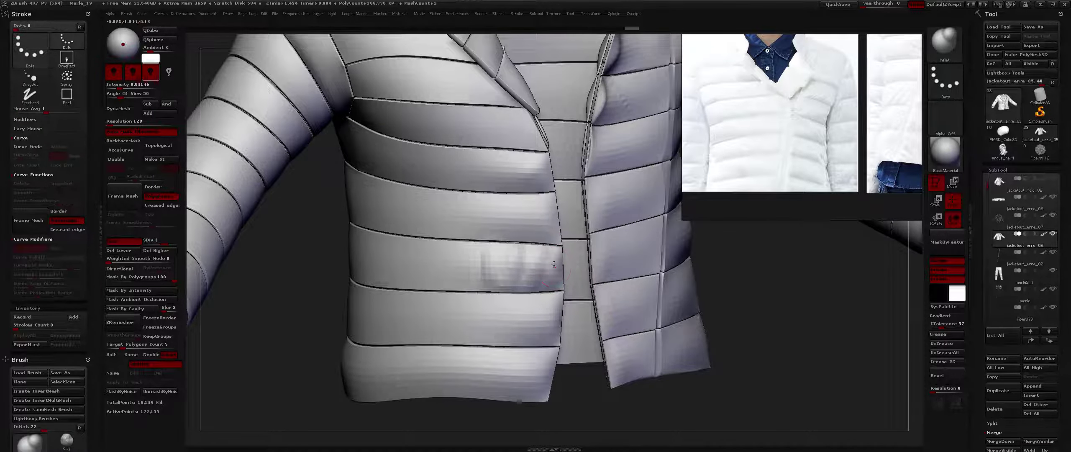
pyautogui.keyDown('ctrl'); pyautogui.moveTo(548, 289); pyautogui.dragTo(538, 245, button='right'); pyautogui.keyUp('ctrl')
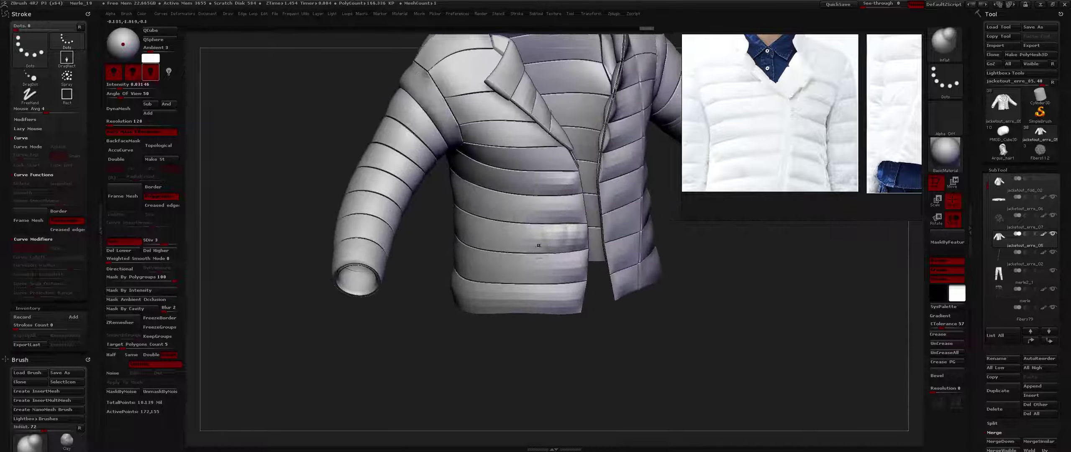
pyautogui.keyDown('alt'); pyautogui.moveTo(538, 246); pyautogui.dragTo(512, 239); pyautogui.keyUp('alt')
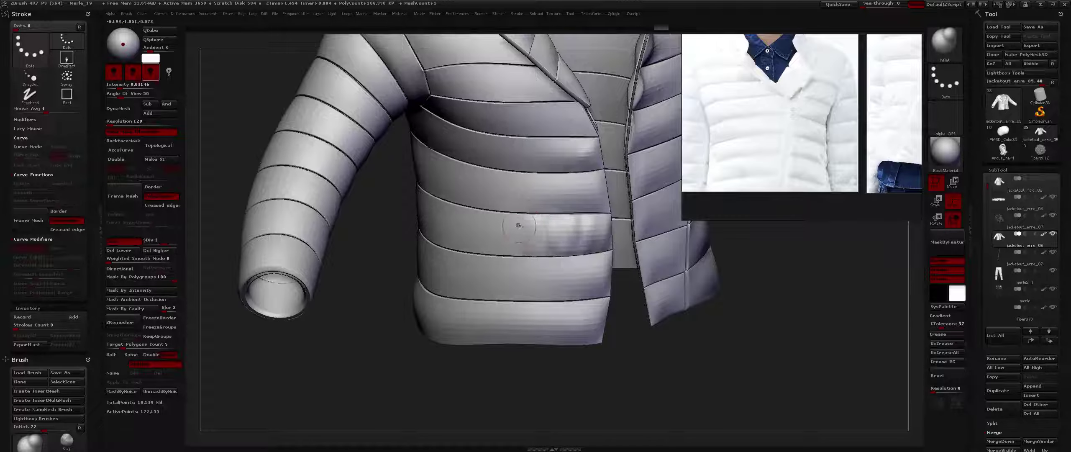
pyautogui.press('space')
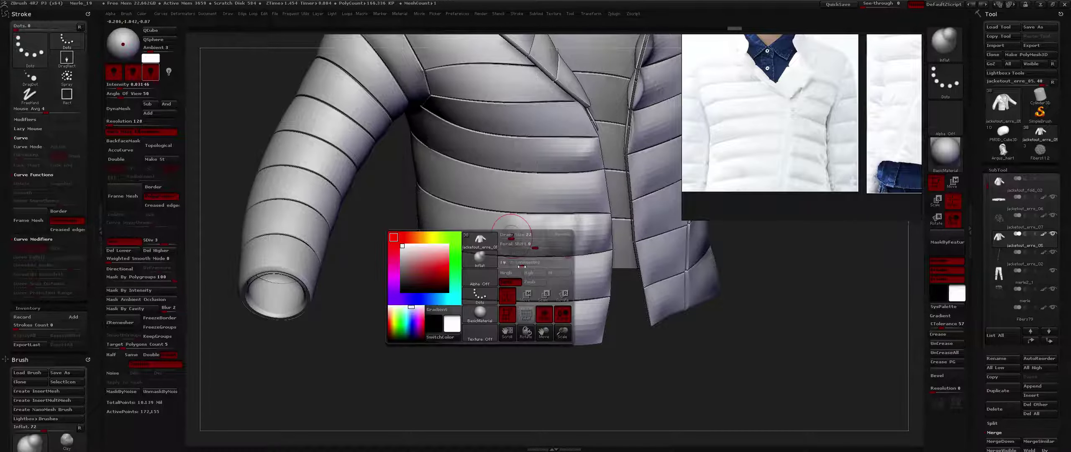
pyautogui.moveTo(521, 266); pyautogui.dragTo(526, 266)
pyautogui.moveTo(515, 227)
pyautogui.mouseDown()
pyautogui.moveTo(486, 229)
pyautogui.moveTo(504, 253)
pyautogui.moveTo(502, 224)
pyautogui.moveTo(544, 230)
pyautogui.mouseUp()
pyautogui.moveTo(481, 218)
pyautogui.mouseDown(button='right')
pyautogui.moveTo(532, 211)
pyautogui.moveTo(485, 215)
pyautogui.mouseUp(button='right')
pyautogui.moveTo(531, 239)
pyautogui.mouseDown()
pyautogui.moveTo(538, 227)
pyautogui.moveTo(586, 235)
pyautogui.mouseUp()
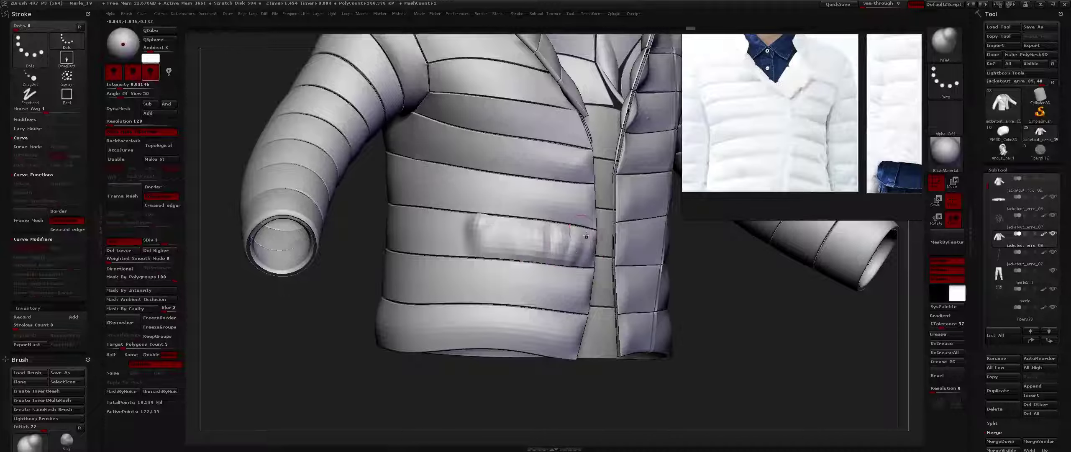
# Step: Extend the Inflat puffiness along the same waist panel around the jacket's side, switching subdivision levels to compare
pyautogui.moveTo(485, 222); pyautogui.dragTo(539, 219, button='right')
pyautogui.moveTo(459, 219)
pyautogui.mouseDown()
pyautogui.moveTo(477, 232)
pyautogui.moveTo(454, 223)
pyautogui.mouseUp()
pyautogui.moveTo(454, 223)
pyautogui.mouseDown(button='right')
pyautogui.moveTo(471, 229)
pyautogui.moveTo(437, 222)
pyautogui.mouseUp(button='right')
pyautogui.moveTo(437, 222)
pyautogui.mouseDown()
pyautogui.moveTo(423, 214)
pyautogui.moveTo(411, 238)
pyautogui.moveTo(385, 222)
pyautogui.mouseUp()
pyautogui.moveTo(385, 222); pyautogui.dragTo(435, 228, button='right')
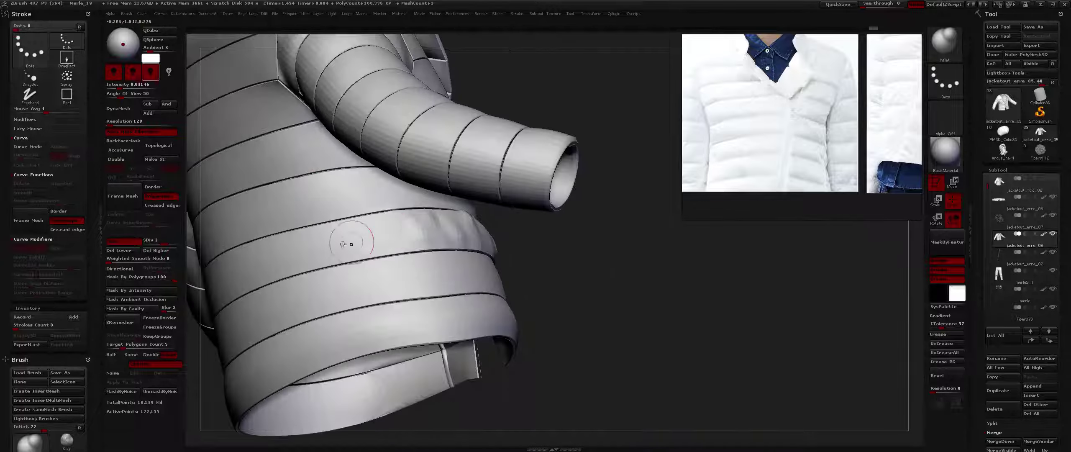
pyautogui.moveTo(381, 238); pyautogui.dragTo(390, 220)
pyautogui.moveTo(375, 198); pyautogui.dragTo(293, 226, button='right')
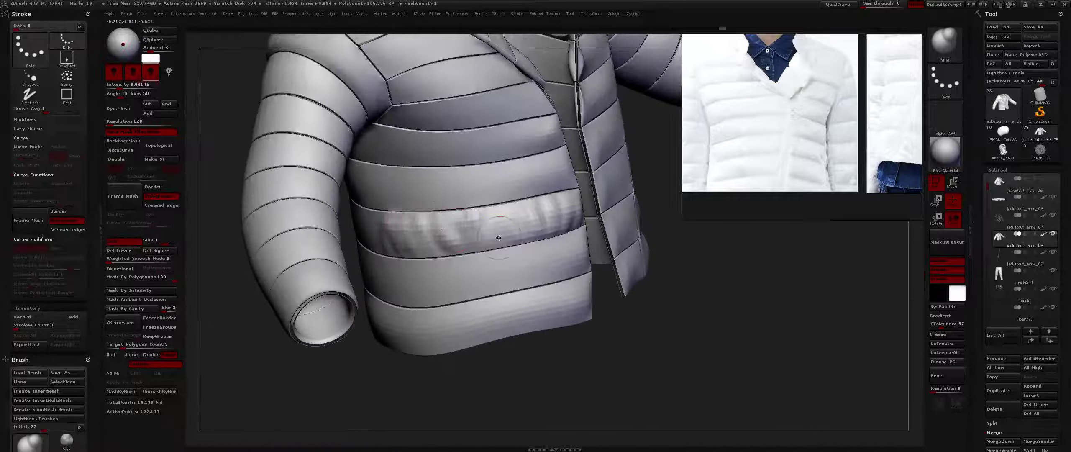
pyautogui.press('d')
pyautogui.keyDown('ctrl'); pyautogui.moveTo(556, 252); pyautogui.dragTo(611, 263, button='right'); pyautogui.keyUp('ctrl')
pyautogui.hotkey('shift', 'd')
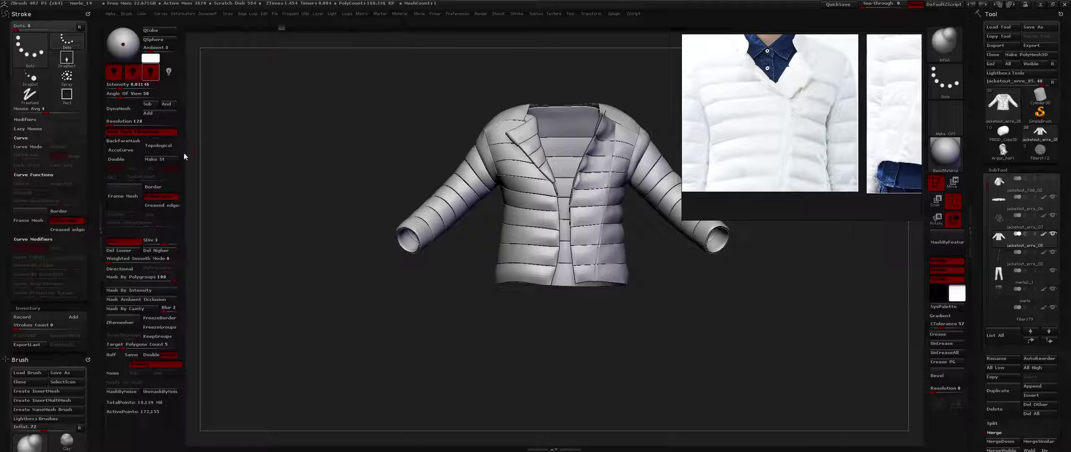
# Step: Enlarge the reference photo's front padding, raise the jacket to subdivision level 4 and select the Standard brush
pyautogui.scroll(2, 812, 102)
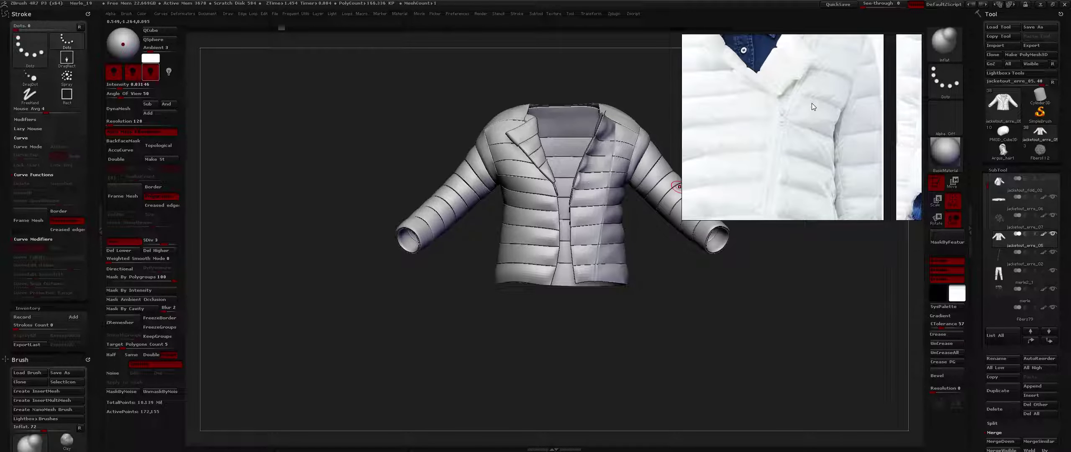
pyautogui.scroll(2, 803, 134)
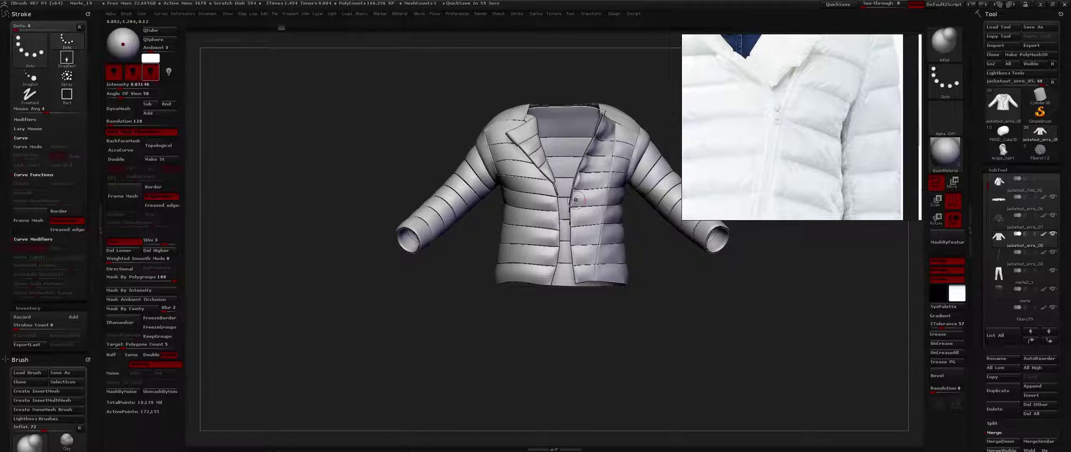
pyautogui.moveTo(579, 197)
pyautogui.mouseDown(button='right')
pyautogui.moveTo(550, 211)
pyautogui.moveTo(583, 238)
pyautogui.mouseUp(button='right')
pyautogui.press('space')
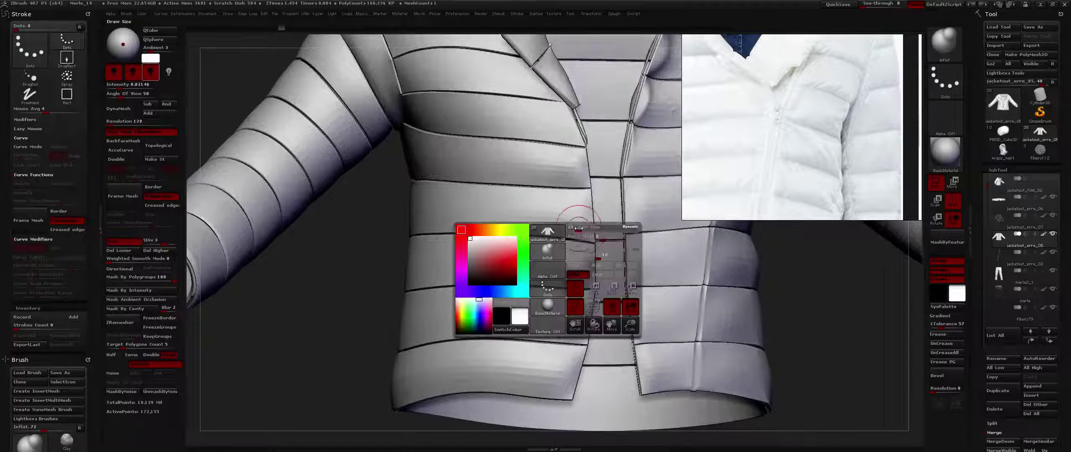
pyautogui.press('d')
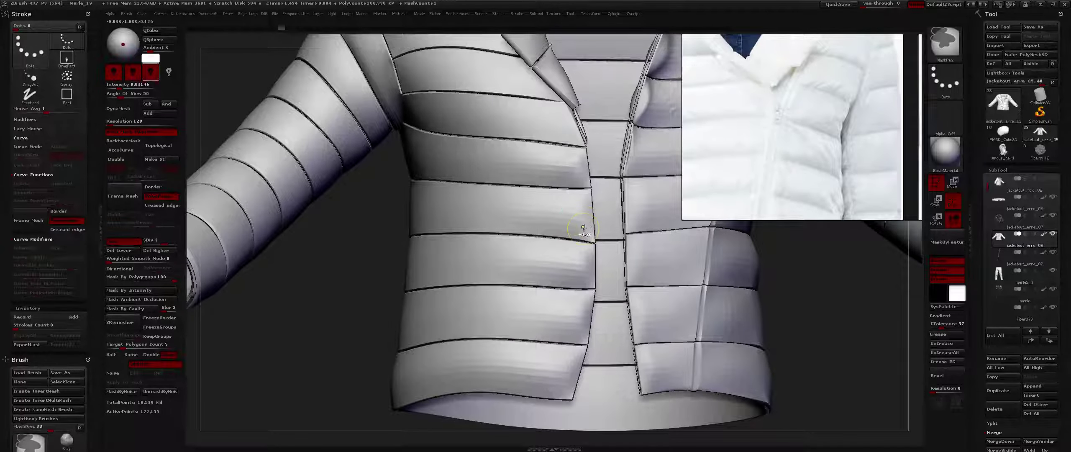
pyautogui.press('b')
pyautogui.press('s')
pyautogui.press('t')
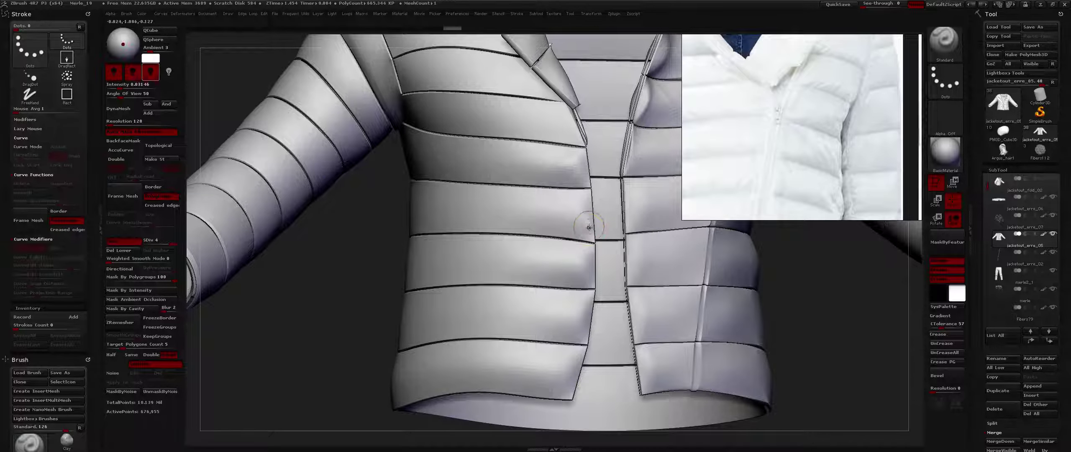
# Step: Try small vertical folds at the front-opening edge of the wearer's right waist panel with a smaller Standard brush
pyautogui.press('space')
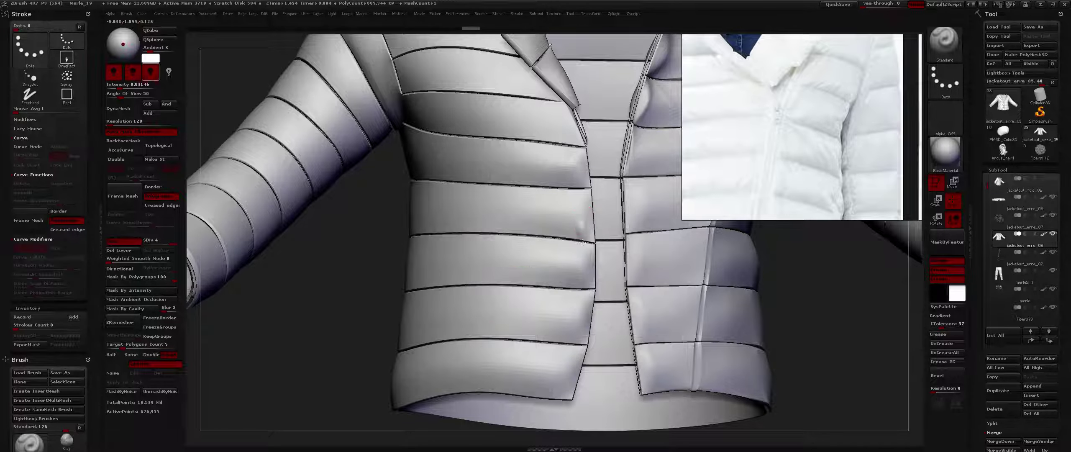
pyautogui.press('space')
pyautogui.press('space')
pyautogui.press('space')
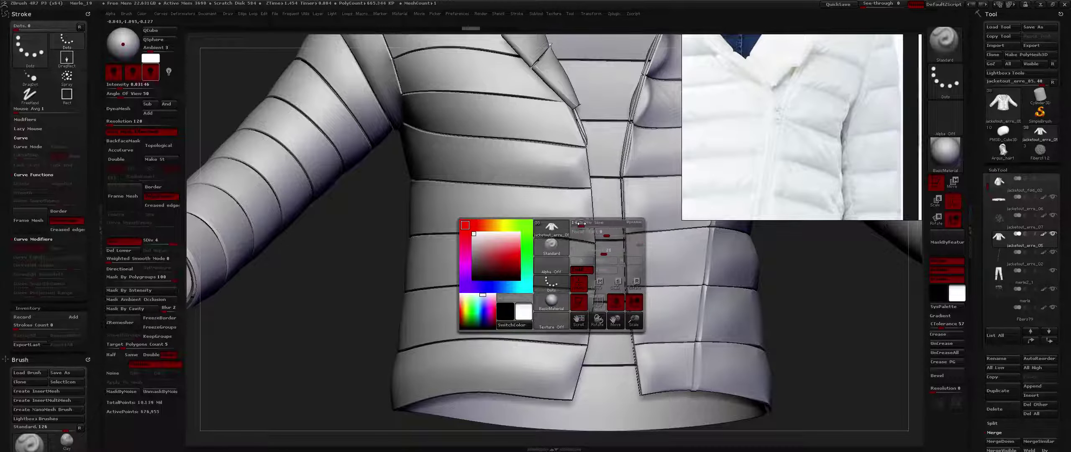
pyautogui.moveTo(569, 215); pyautogui.dragTo(578, 237)
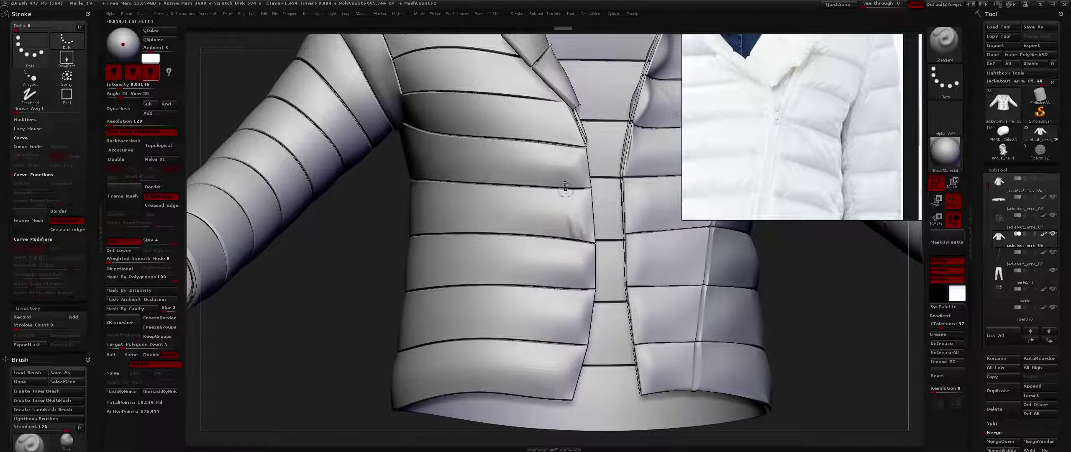
pyautogui.moveTo(579, 208); pyautogui.dragTo(591, 244)
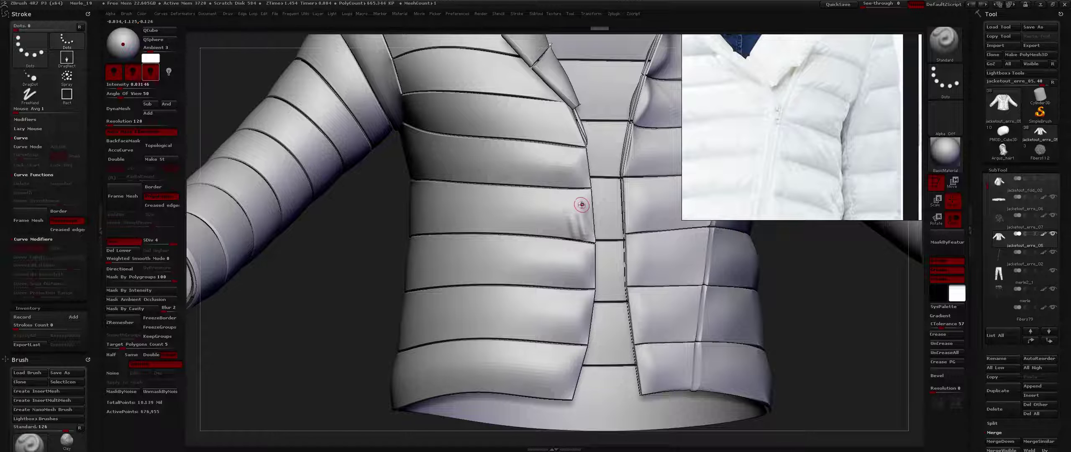
pyautogui.moveTo(581, 206); pyautogui.dragTo(588, 228)
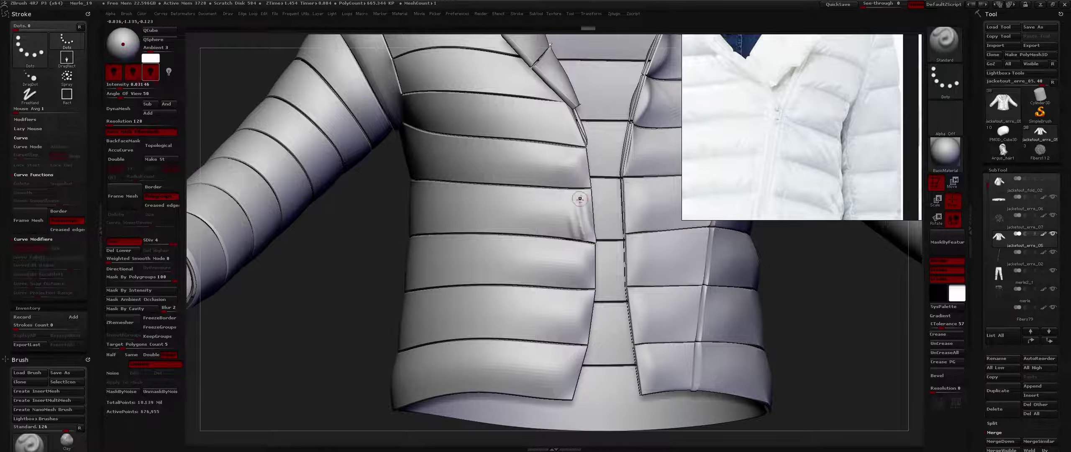
# Step: Try adding fine slanted folds at the opening edge of the next panel down on the wearer's right front
pyautogui.moveTo(580, 199)
pyautogui.mouseDown(button='right')
pyautogui.moveTo(598, 196)
pyautogui.moveTo(585, 209)
pyautogui.mouseUp(button='right')
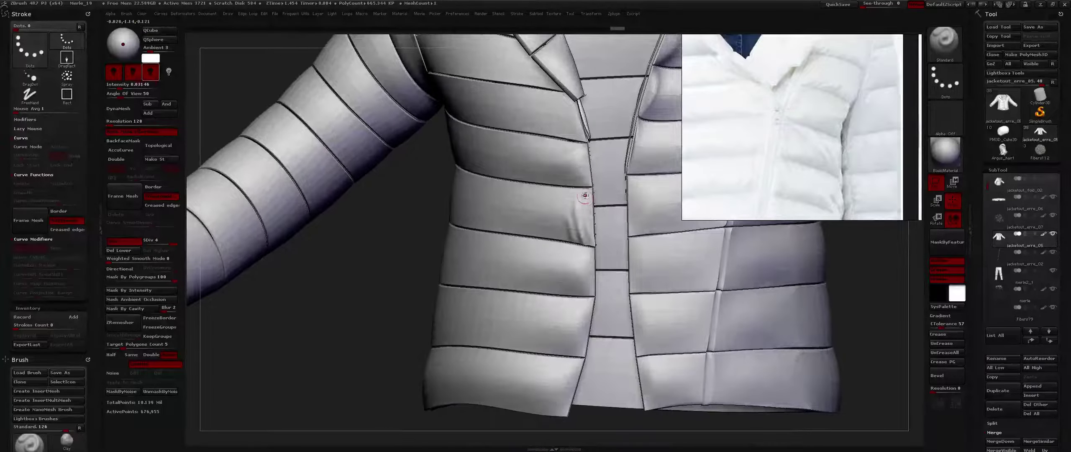
pyautogui.moveTo(595, 207); pyautogui.dragTo(590, 212, button='right')
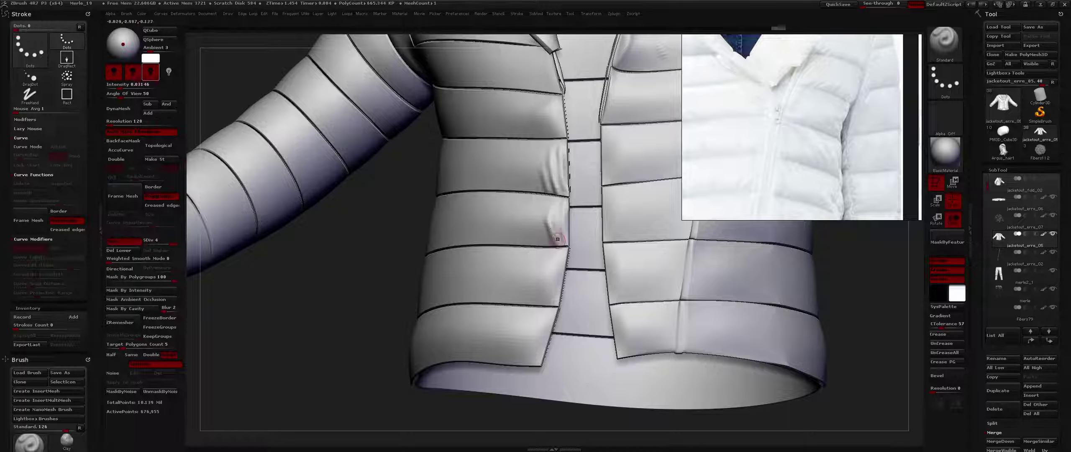
pyautogui.moveTo(555, 238); pyautogui.dragTo(554, 232, button='right')
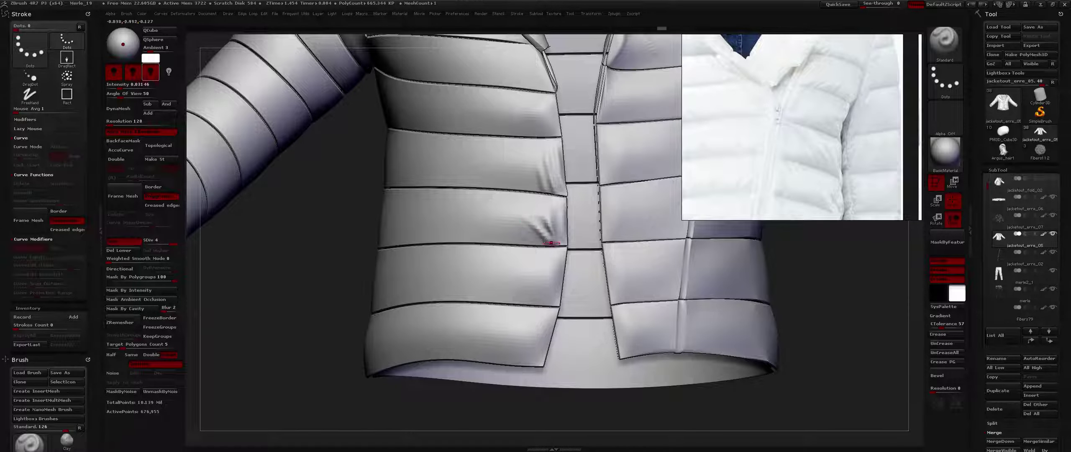
pyautogui.moveTo(546, 249); pyautogui.dragTo(521, 233)
pyautogui.keyDown('ctrl'); pyautogui.moveTo(552, 247); pyautogui.dragTo(563, 209, button='right'); pyautogui.keyUp('ctrl')
pyautogui.moveTo(584, 263)
pyautogui.keyDown('ctrl'); pyautogui.mouseDown(button='right')
pyautogui.moveTo(570, 218)
pyautogui.moveTo(597, 235)
pyautogui.moveTo(561, 237)
pyautogui.mouseUp(button='right'); pyautogui.keyUp('ctrl')
pyautogui.keyDown('ctrl'); pyautogui.moveTo(561, 201); pyautogui.dragTo(574, 233, button='right'); pyautogui.keyUp('ctrl')
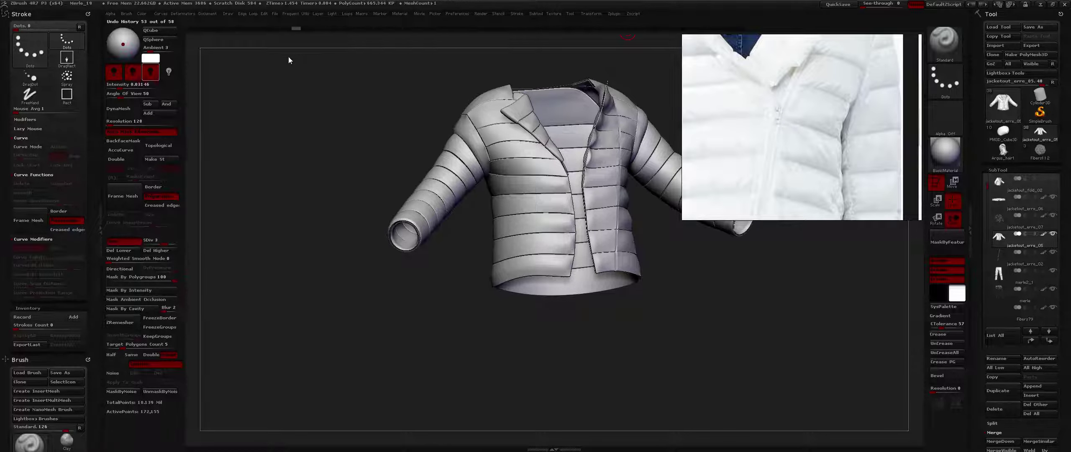
# Step: Lower the jacket to subdivision level 1 and turn off the Groups and Crease options for Mask By Features
pyautogui.hotkey('shift', 'd')
pyautogui.moveTo(155, 241); pyautogui.dragTo(125, 241)
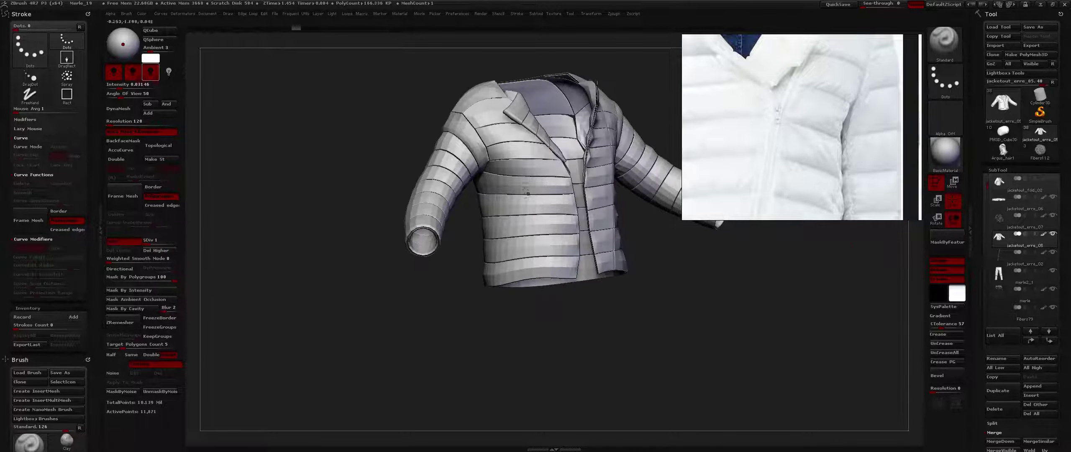
pyautogui.click(950, 272)
pyautogui.moveTo(563, 185); pyautogui.dragTo(588, 220, button='right')
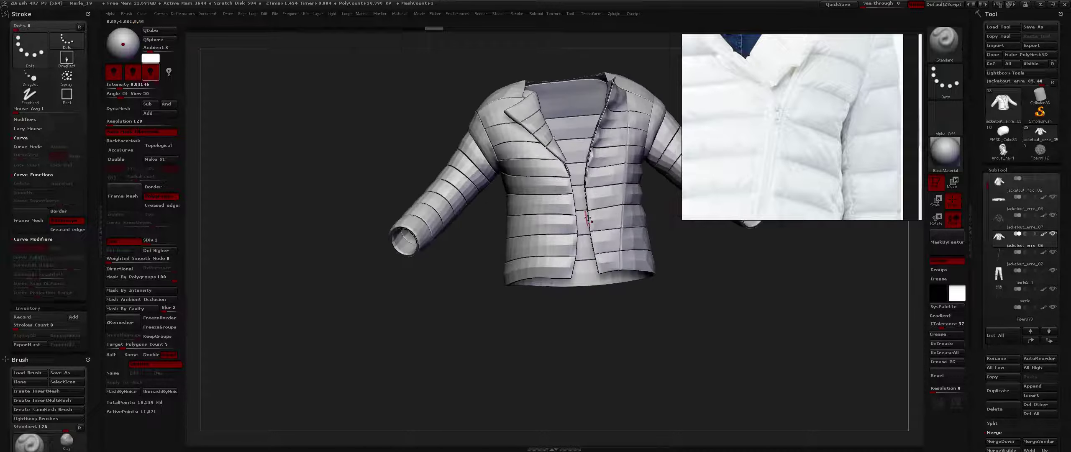
pyautogui.moveTo(632, 245); pyautogui.dragTo(644, 247, button='right')
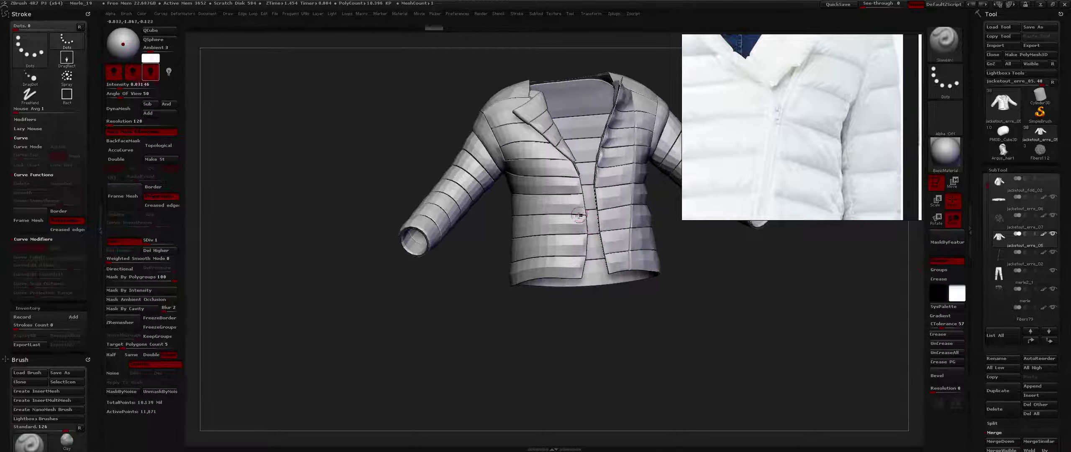
# Step: Mask the jacket's borders and polygroup seams with Mask By Features, with Groups enabled again
pyautogui.hotkey('shift', 'f')
pyautogui.hotkey('shift', 'f')
pyautogui.press('2')
pyautogui.moveTo(631, 276); pyautogui.dragTo(621, 254, button='right')
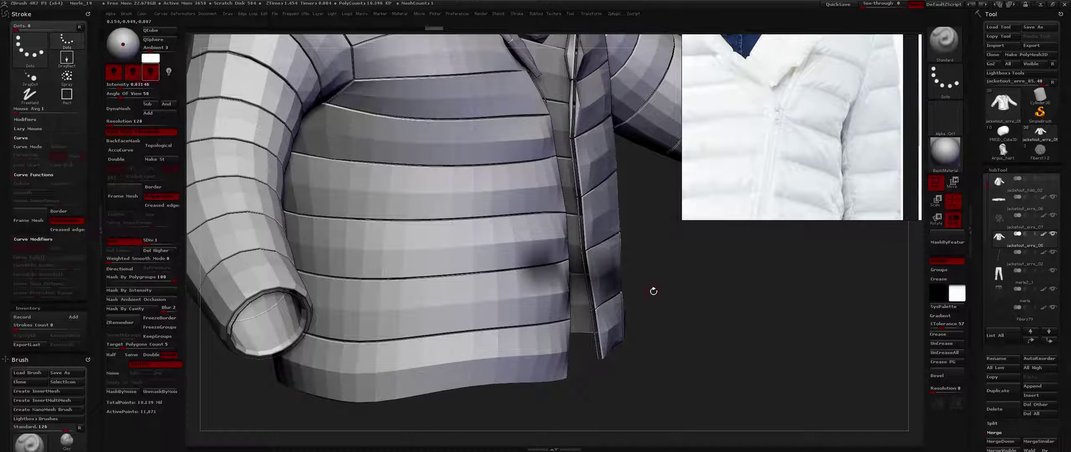
pyautogui.keyDown('alt'); pyautogui.moveTo(652, 291); pyautogui.dragTo(661, 274, button='right'); pyautogui.keyUp('alt')
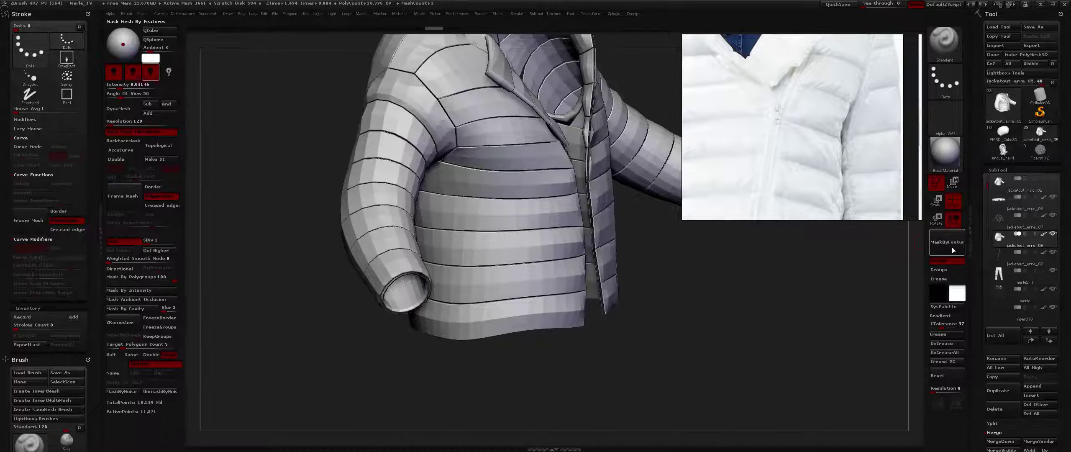
pyautogui.moveTo(794, 286); pyautogui.dragTo(766, 286)
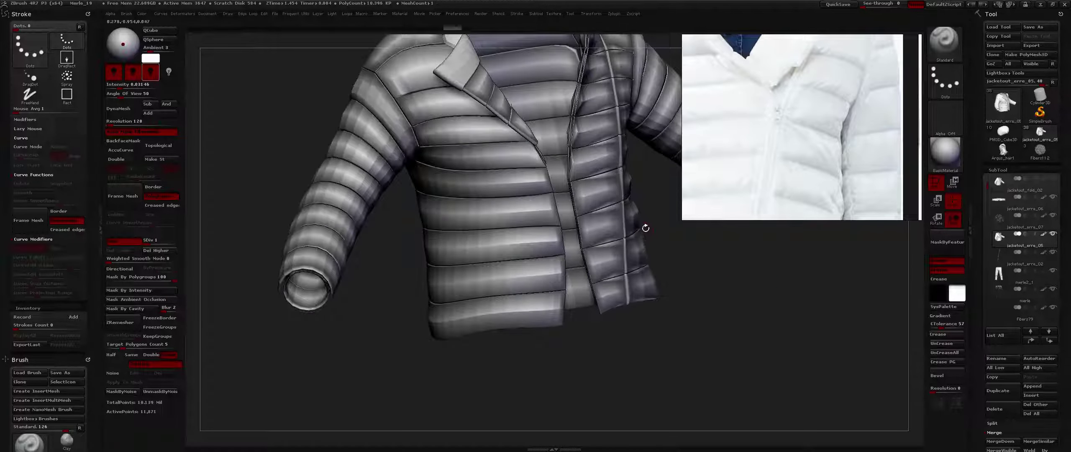
# Step: Apply the Inflate deformation to the unmasked padding between the jacket's seams
pyautogui.press('4')
pyautogui.moveTo(644, 243); pyautogui.dragTo(631, 240)
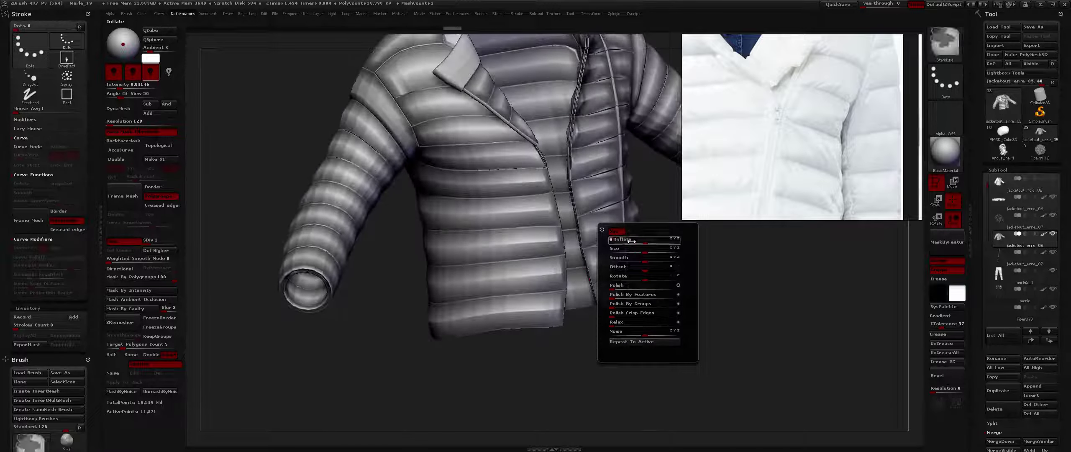
pyautogui.moveTo(532, 335); pyautogui.dragTo(519, 243)
pyautogui.press('2')
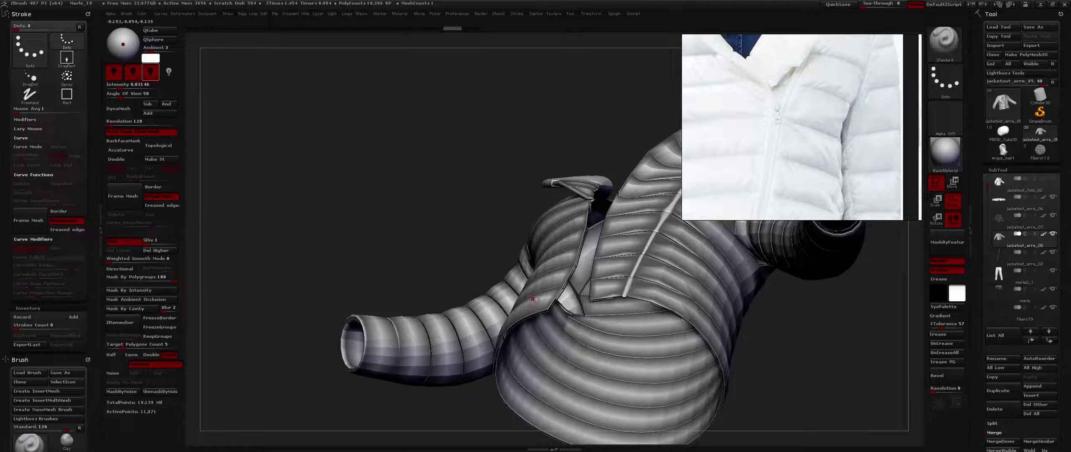
# Step: Hide the polygroup of the jacket's inner lining, leaving only the padded outer shell visible
pyautogui.keyDown('ctrl'); pyautogui.keyDown('shift'); pyautogui.click(539, 337); pyautogui.keyUp('shift'); pyautogui.keyUp('ctrl')
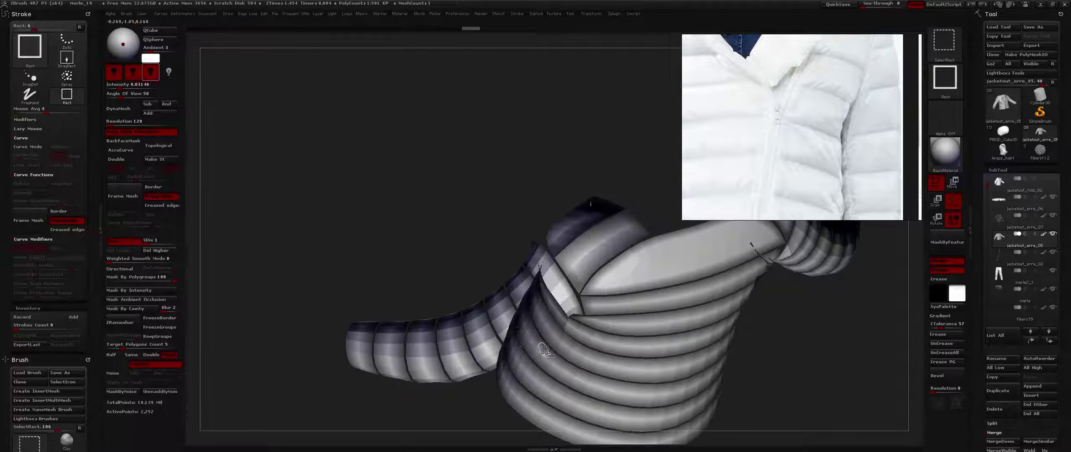
pyautogui.keyDown('ctrl'); pyautogui.keyDown('shift'); pyautogui.click(544, 348); pyautogui.keyUp('shift'); pyautogui.keyUp('ctrl')
pyautogui.keyDown('ctrl'); pyautogui.moveTo(786, 318); pyautogui.dragTo(785, 283, button='right'); pyautogui.keyUp('ctrl')
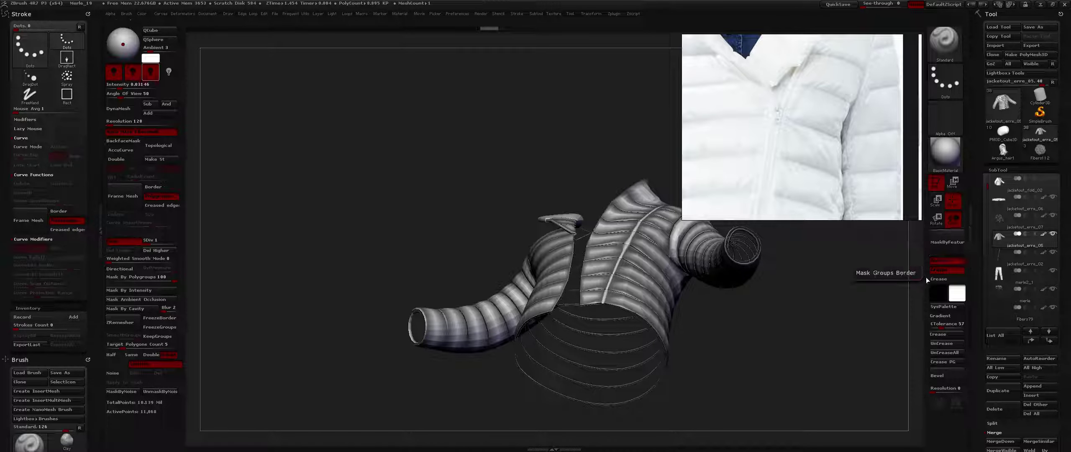
pyautogui.moveTo(630, 290); pyautogui.dragTo(631, 311, button='right')
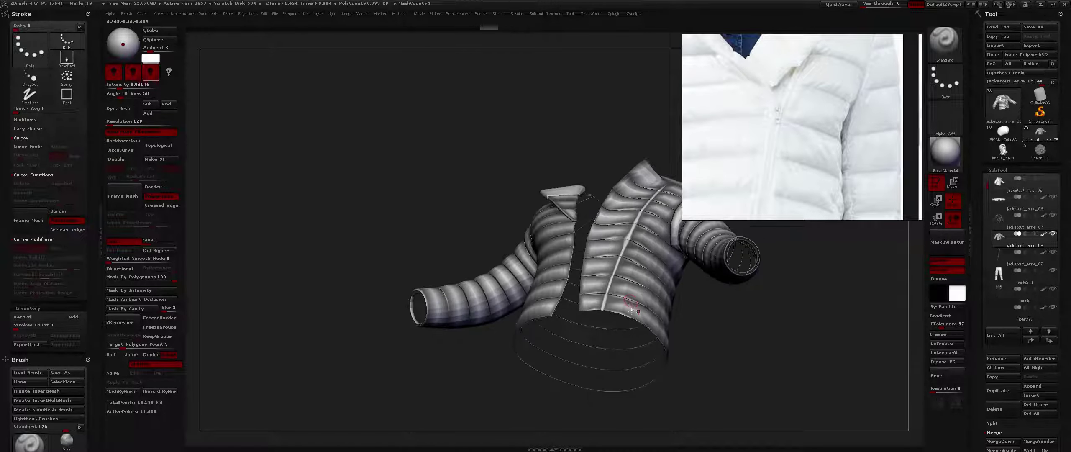
# Step: Puff up the unmasked padding between the seams of the visible outer shell with the Inflate deformation
pyautogui.press('1')
pyautogui.press('2')
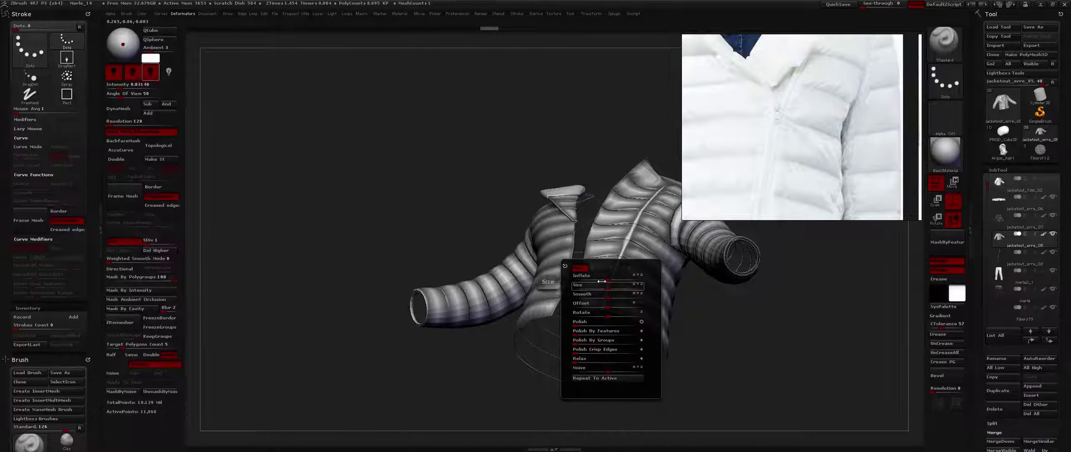
pyautogui.moveTo(601, 281); pyautogui.dragTo(612, 279)
pyautogui.moveTo(545, 250); pyautogui.dragTo(573, 295, button='right')
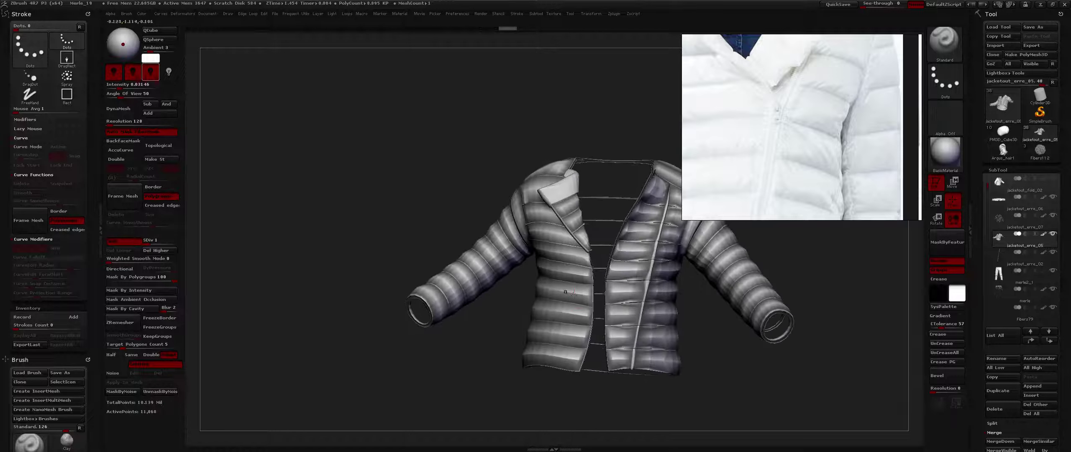
# Step: Raise the jacket to subdivision level 3, examine the inflated padding from the front, and undo the last change
pyautogui.press('d')
pyautogui.press('d')
pyautogui.moveTo(572, 294); pyautogui.dragTo(576, 333)
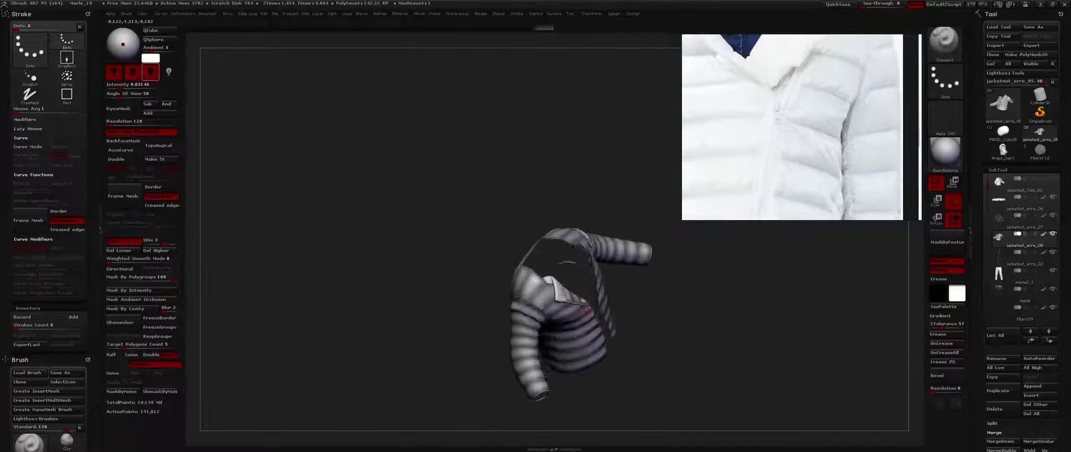
pyautogui.keyDown('shift'); pyautogui.moveTo(576, 334); pyautogui.dragTo(609, 236, button='right'); pyautogui.keyUp('shift')
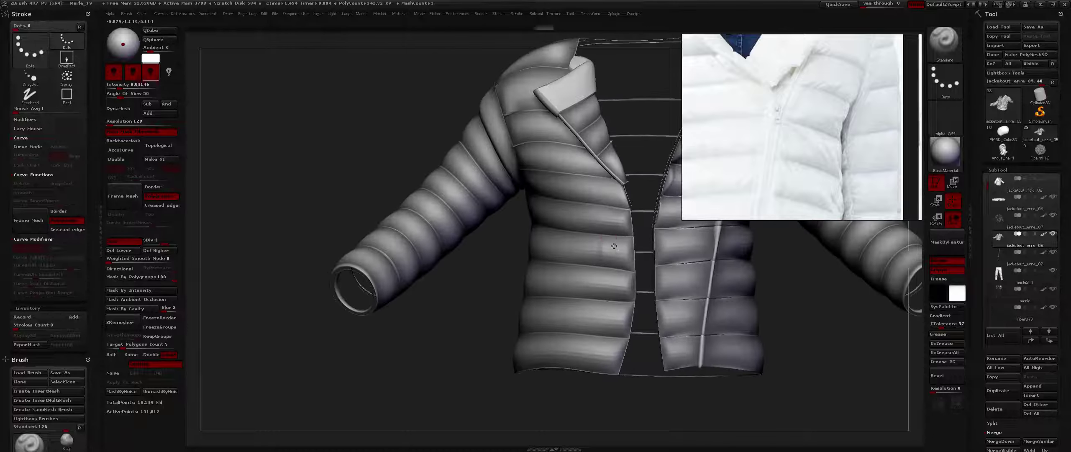
pyautogui.hotkey('ctrl', 'z')
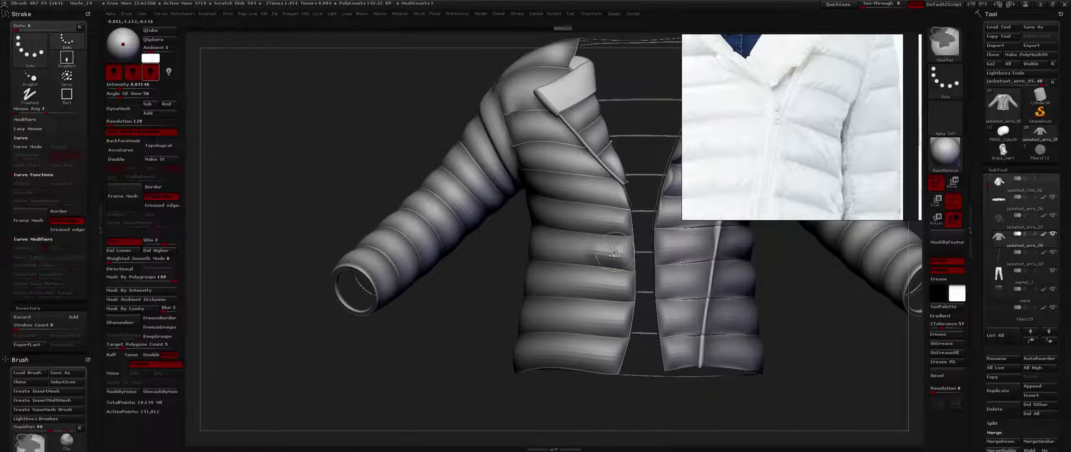
# Step: Lower the jacket back to subdivision level 1 and show it together with the rest of the character
pyautogui.moveTo(594, 269)
pyautogui.mouseDown(button='right')
pyautogui.moveTo(615, 268)
pyautogui.moveTo(594, 265)
pyautogui.mouseUp(button='right')
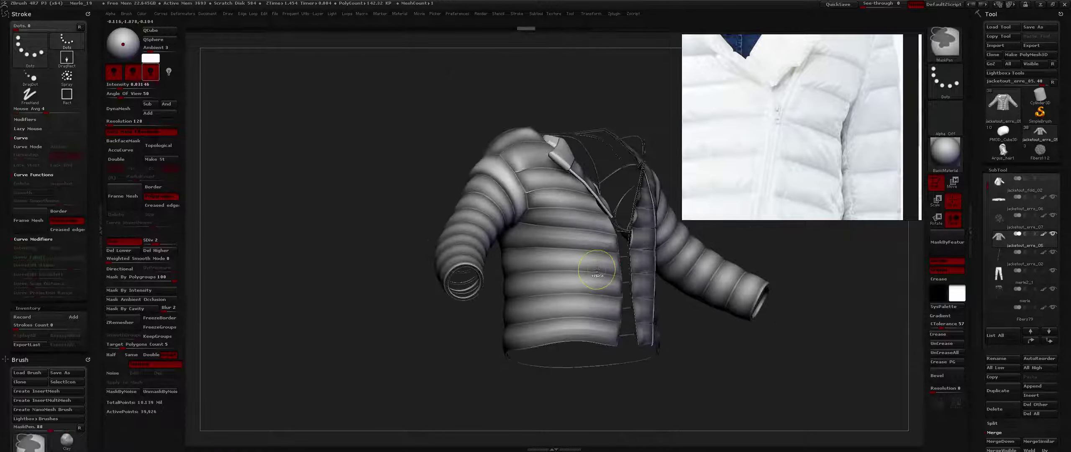
pyautogui.hotkey('shift', 'd')
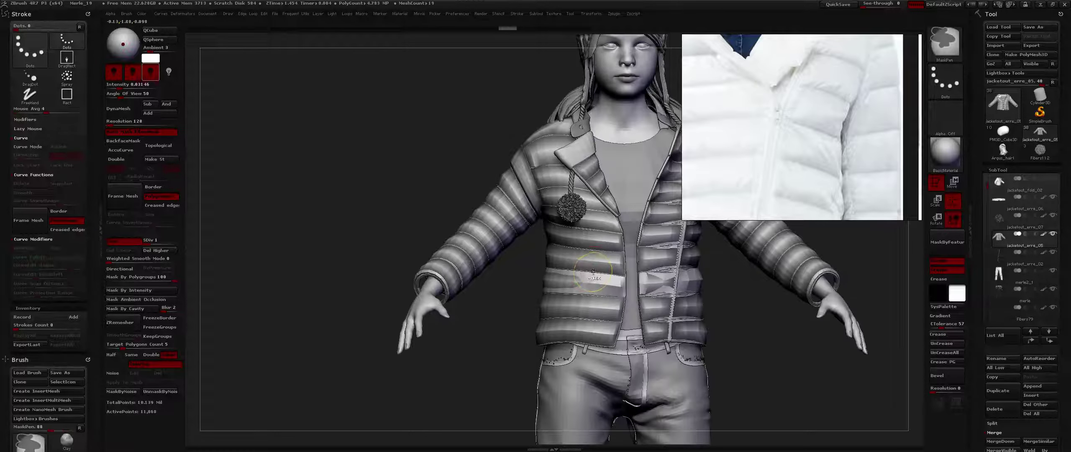
pyautogui.moveTo(593, 271)
pyautogui.mouseDown(button='right')
pyautogui.moveTo(625, 269)
pyautogui.moveTo(601, 294)
pyautogui.moveTo(584, 217)
pyautogui.mouseUp(button='right')
pyautogui.click(156, 241)
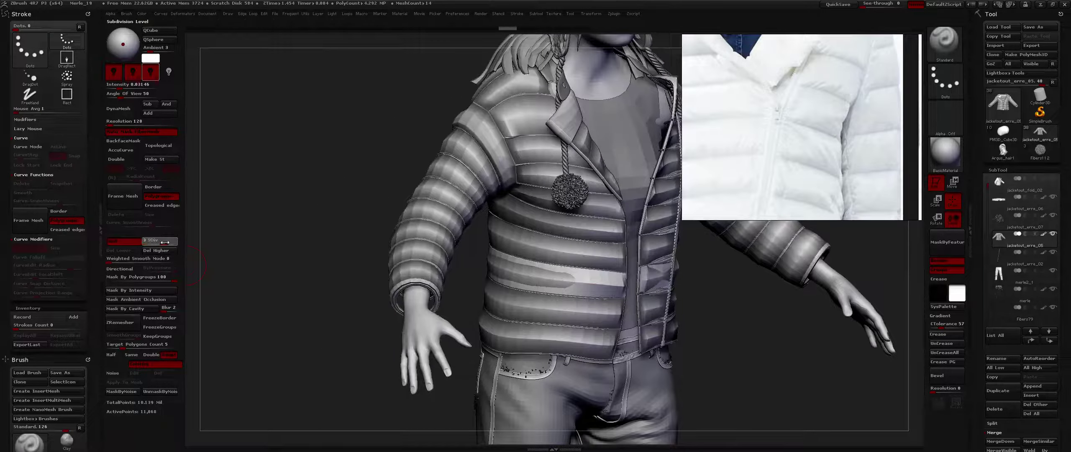
pyautogui.click(164, 242)
pyautogui.moveTo(570, 264); pyautogui.dragTo(386, 278, button='right')
# Step: Compare the wearer's right sleeve before and after inflation by undoing and redoing the recent changes
pyautogui.hotkey('ctrl', 'z')
pyautogui.hotkey('ctrl', 'z')
pyautogui.hotkey('ctrl', 'z')
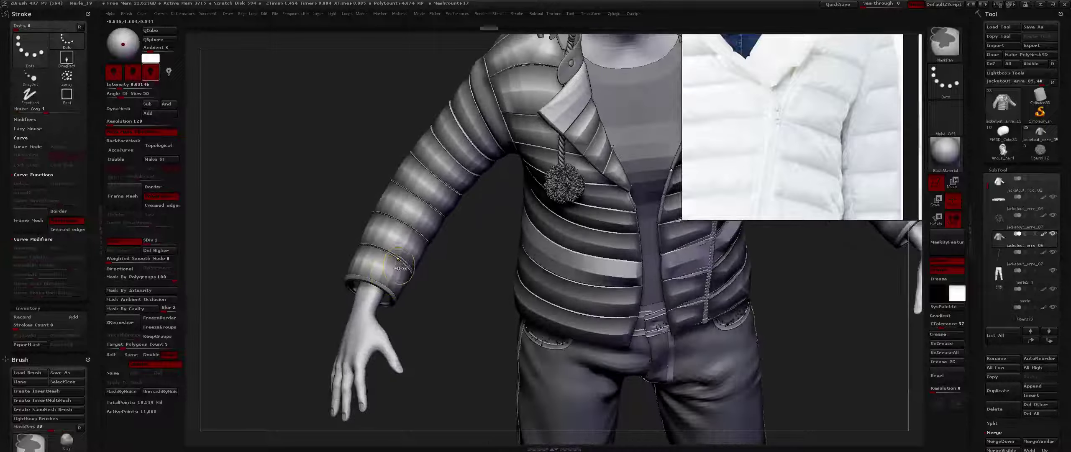
pyautogui.keyDown('ctrl'); pyautogui.moveTo(406, 270); pyautogui.dragTo(406, 318, button='right'); pyautogui.keyUp('ctrl')
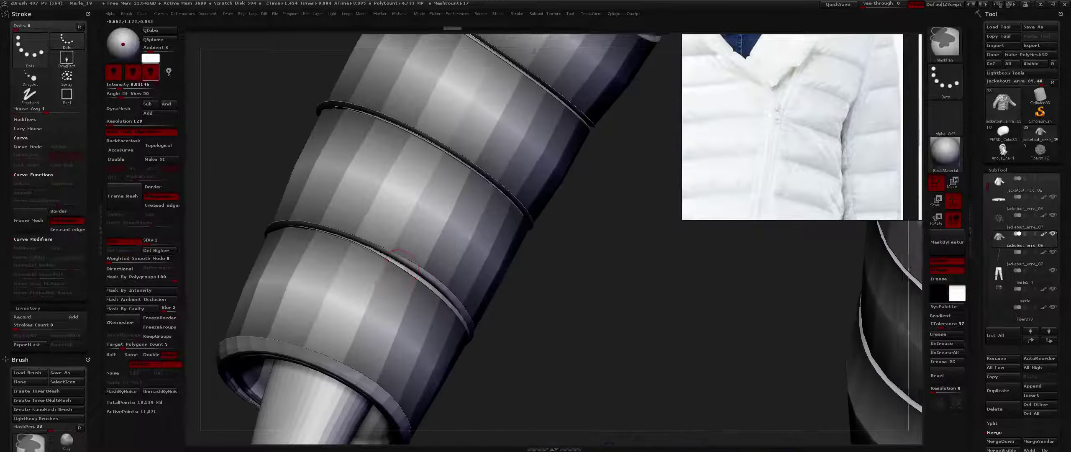
pyautogui.hotkey('ctrl', 'z')
pyautogui.hotkey('ctrl', 'z')
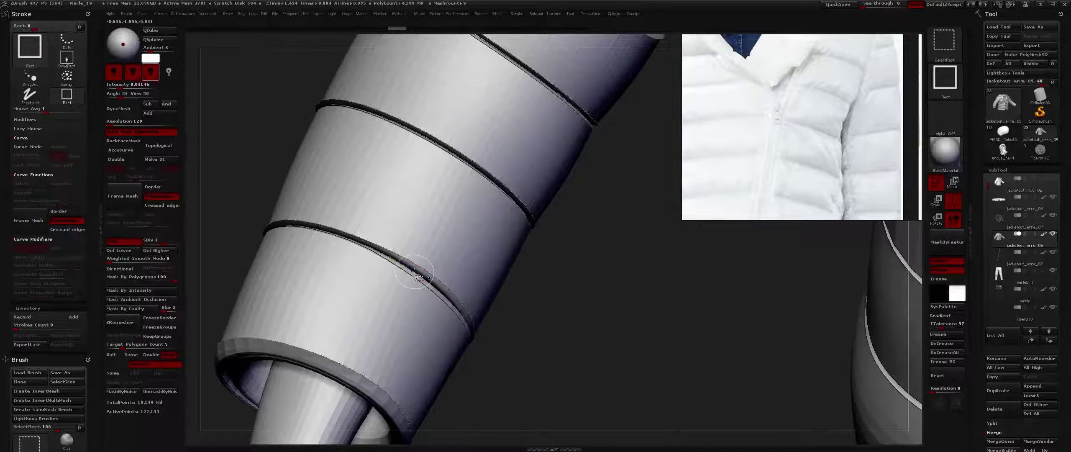
pyautogui.hotkey('ctrl', 'shift', 'z')
pyautogui.hotkey('ctrl', 'shift', 'z')
pyautogui.hotkey('ctrl', 'shift', 'z')
pyautogui.hotkey('ctrl', 'shift', 'z')
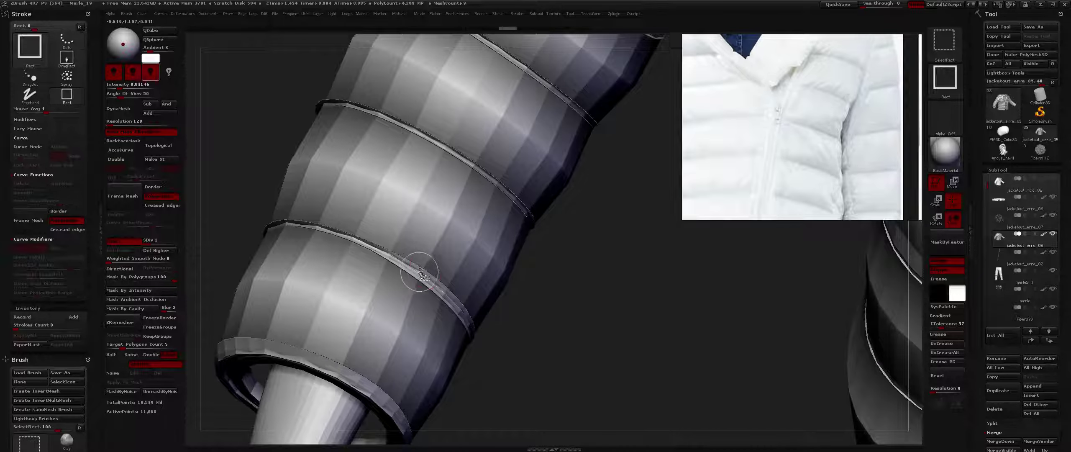
pyautogui.hotkey('ctrl', 'shift', 'z')
# Step: At subdivision level 3, build up volume on the lowest panel of the wearer's right sleeve with the ClayBuildup brush
pyautogui.moveTo(420, 274)
pyautogui.mouseDown(button='right')
pyautogui.moveTo(418, 294)
pyautogui.moveTo(401, 304)
pyautogui.moveTo(428, 282)
pyautogui.moveTo(413, 241)
pyautogui.moveTo(451, 254)
pyautogui.mouseUp(button='right')
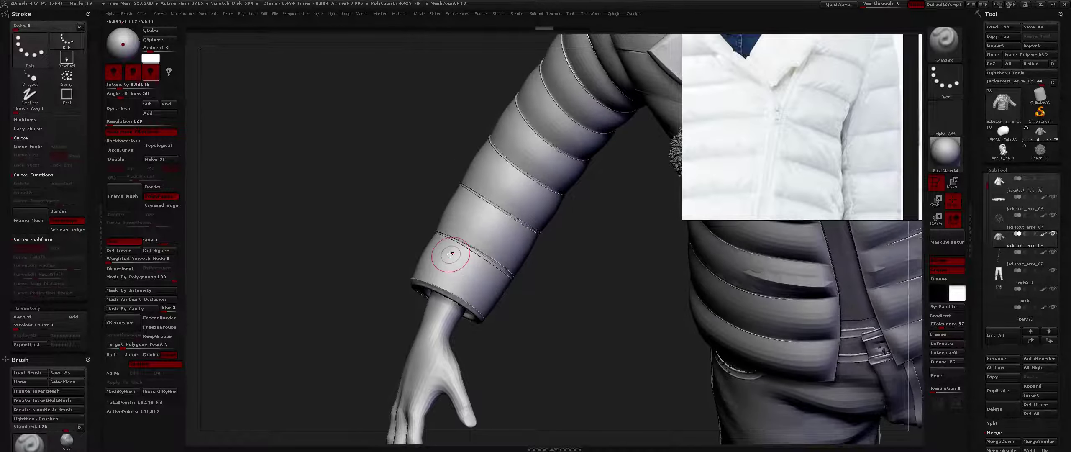
pyautogui.press('b')
pyautogui.press('c')
pyautogui.press('b')
pyautogui.press('space')
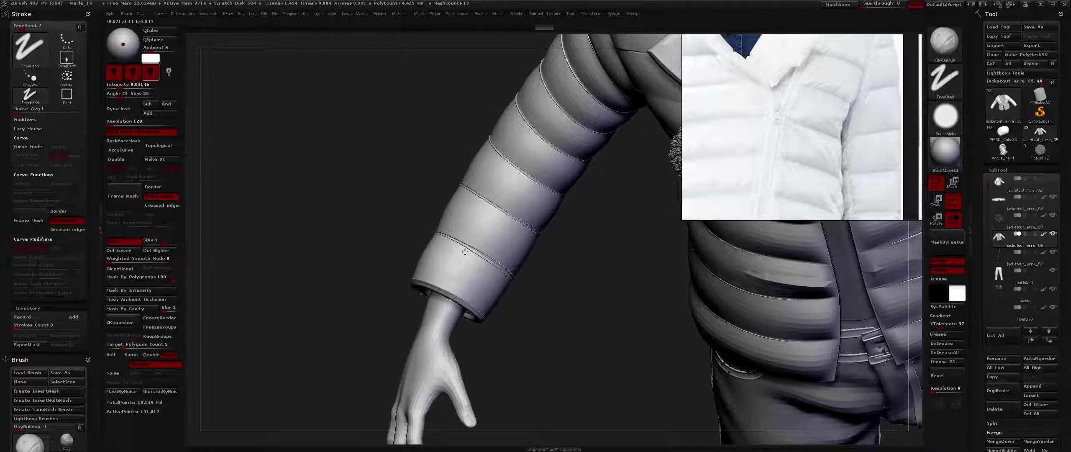
pyautogui.moveTo(469, 277)
pyautogui.mouseDown()
pyautogui.moveTo(473, 288)
pyautogui.moveTo(458, 278)
pyautogui.mouseUp()
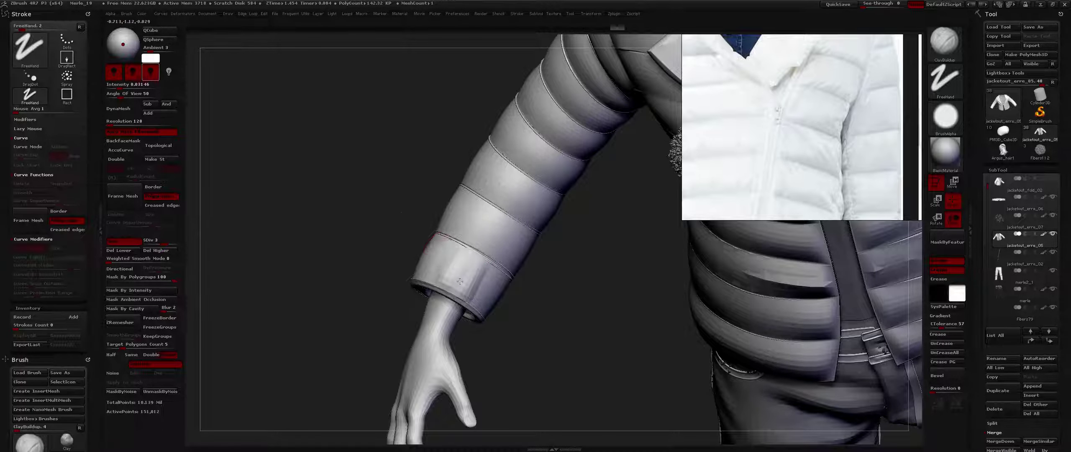
pyautogui.moveTo(459, 281); pyautogui.dragTo(444, 274, button='right')
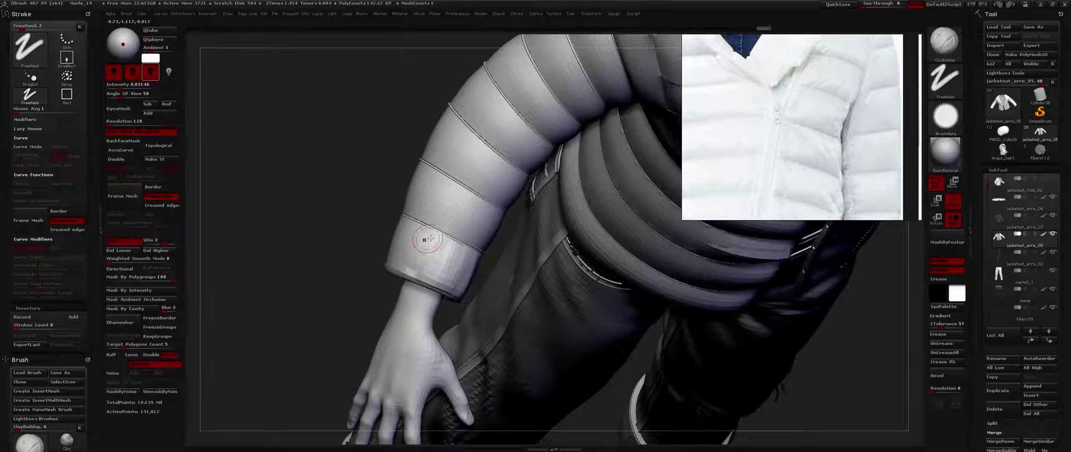
pyautogui.moveTo(425, 246); pyautogui.dragTo(389, 236, button='right')
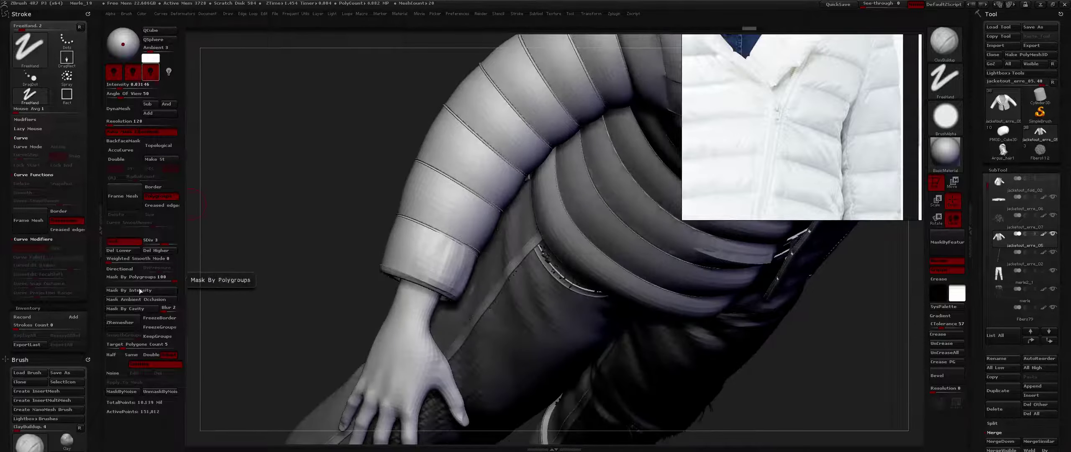
# Step: Set Mask By Polygroups to 1 and sculpt more volume around the lowest panel of the wearer's right sleeve
pyautogui.moveTo(140, 278); pyautogui.dragTo(115, 278)
pyautogui.moveTo(445, 251); pyautogui.dragTo(407, 233, button='right')
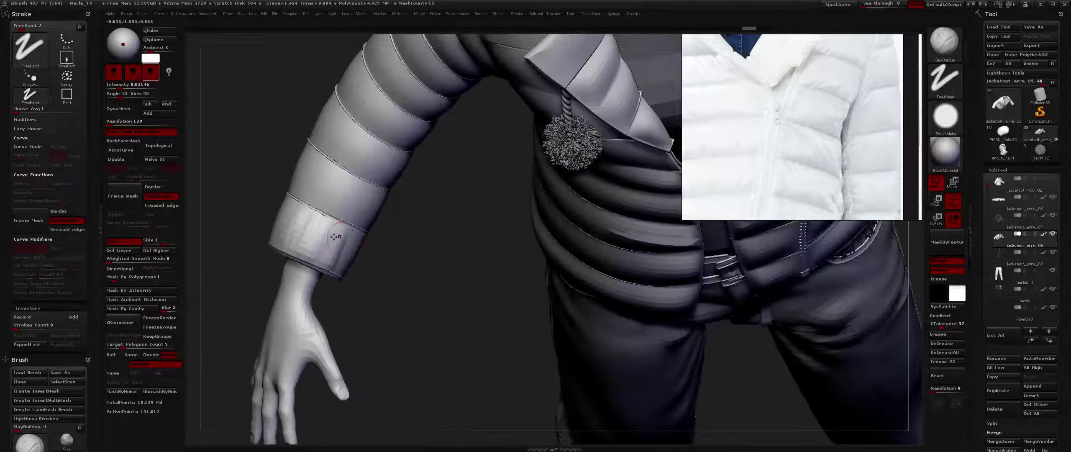
pyautogui.moveTo(292, 212); pyautogui.dragTo(383, 255, button='right')
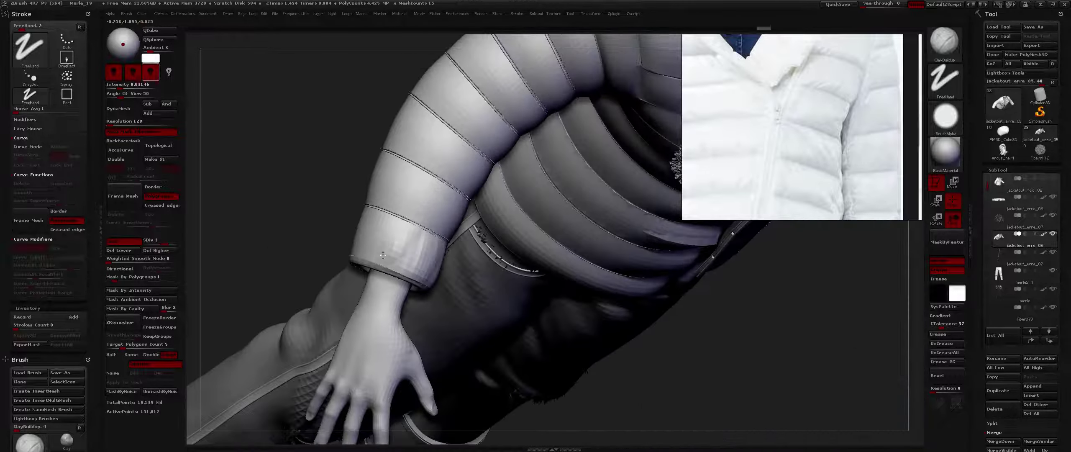
pyautogui.moveTo(381, 263); pyautogui.dragTo(370, 255)
pyautogui.moveTo(362, 217); pyautogui.dragTo(366, 260, button='right')
pyautogui.moveTo(360, 207); pyautogui.dragTo(354, 248, button='right')
pyautogui.moveTo(372, 268); pyautogui.dragTo(368, 216)
pyautogui.moveTo(351, 257)
pyautogui.mouseDown()
pyautogui.moveTo(355, 213)
pyautogui.moveTo(334, 209)
pyautogui.mouseUp()
pyautogui.moveTo(312, 238)
pyautogui.keyDown('alt'); pyautogui.mouseDown(button='right')
pyautogui.moveTo(441, 250)
pyautogui.moveTo(473, 241)
pyautogui.mouseUp(button='right'); pyautogui.keyUp('alt')
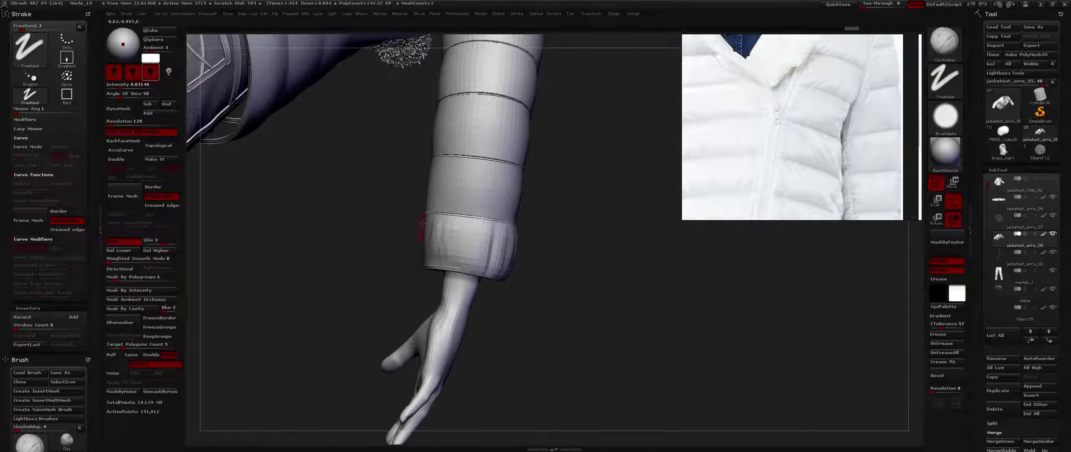
pyautogui.moveTo(422, 223); pyautogui.dragTo(434, 243, button='right')
pyautogui.moveTo(479, 200); pyautogui.dragTo(477, 205, button='right')
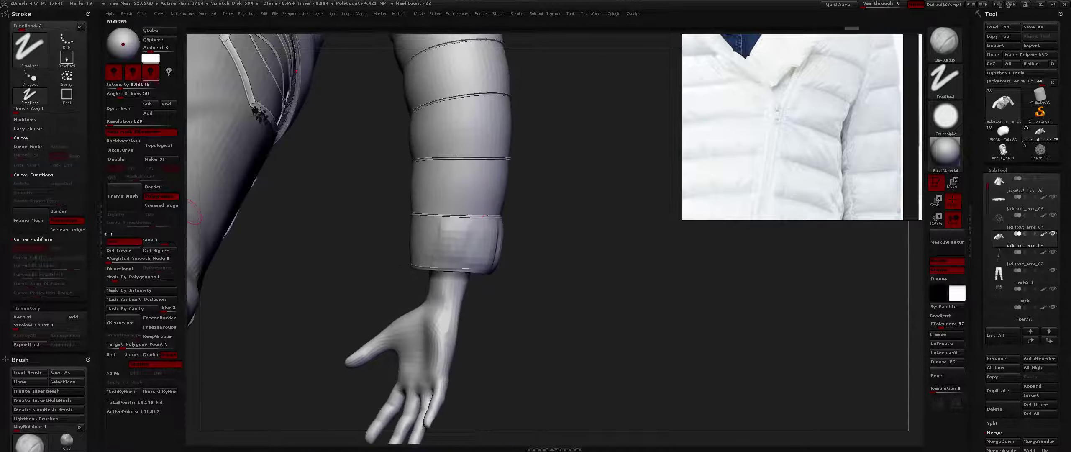
# Step: Set Mask By Polygroups to 100 and build up puffy folds on the inner side of the right sleeve's lowest panel
pyautogui.moveTo(138, 277); pyautogui.dragTo(187, 277)
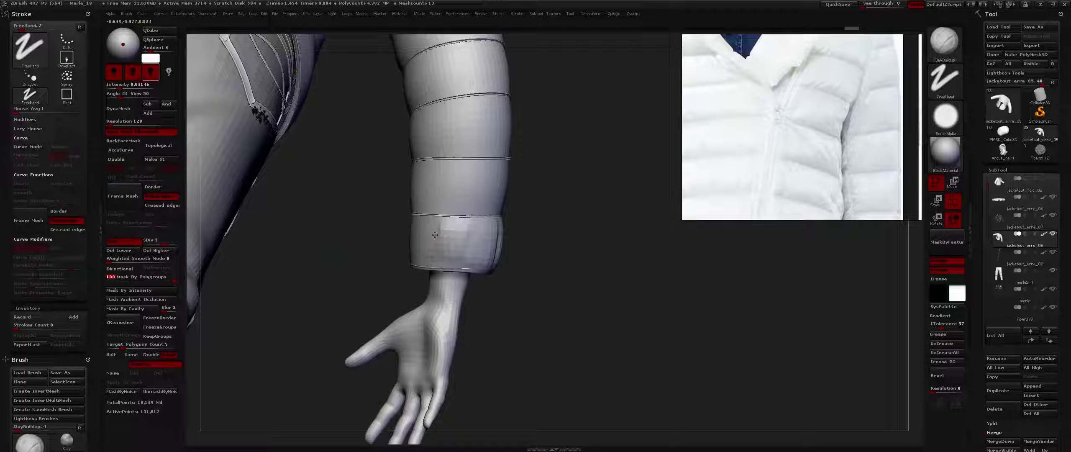
pyautogui.moveTo(435, 234); pyautogui.dragTo(455, 258)
pyautogui.moveTo(512, 217); pyautogui.dragTo(457, 248, button='right')
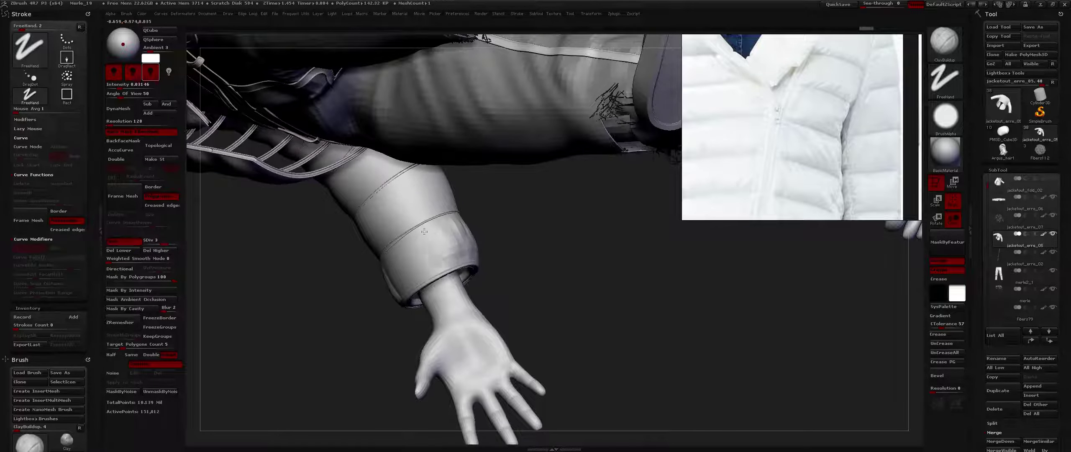
pyautogui.moveTo(424, 231); pyautogui.dragTo(403, 271)
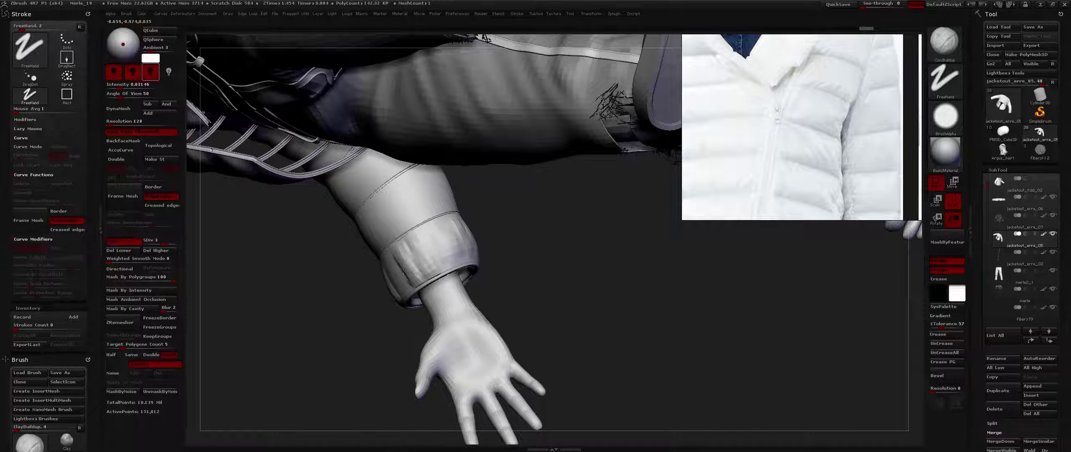
pyautogui.moveTo(395, 283); pyautogui.dragTo(400, 266, button='right')
pyautogui.moveTo(401, 265)
pyautogui.mouseDown()
pyautogui.moveTo(382, 289)
pyautogui.moveTo(384, 280)
pyautogui.mouseUp()
pyautogui.moveTo(385, 280)
pyautogui.mouseDown(button='right')
pyautogui.moveTo(442, 215)
pyautogui.moveTo(464, 209)
pyautogui.mouseUp(button='right')
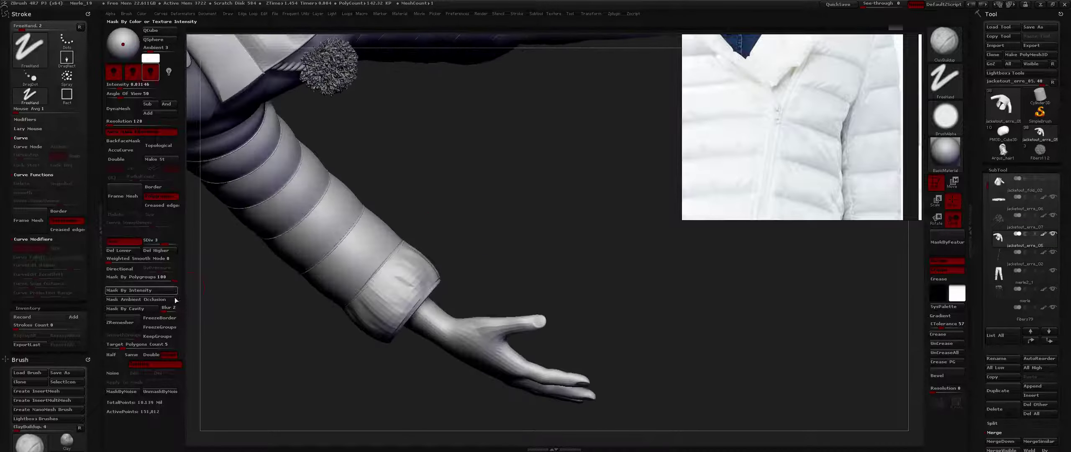
# Step: Preview the sculpted sleeve at subdivision level 4 and return the jacket to level 3
pyautogui.click(173, 239)
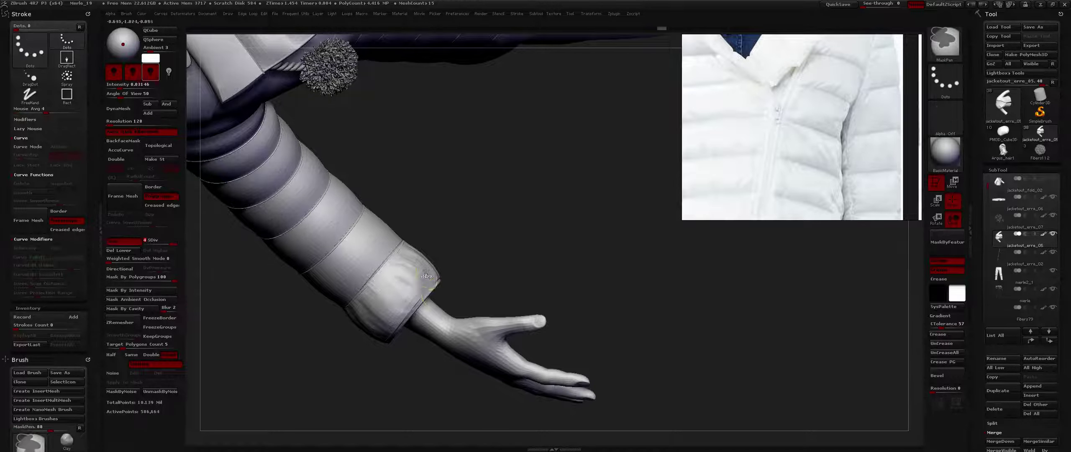
pyautogui.moveTo(404, 272)
pyautogui.keyDown('ctrl'); pyautogui.mouseDown(button='right')
pyautogui.moveTo(408, 234)
pyautogui.moveTo(435, 184)
pyautogui.moveTo(422, 154)
pyautogui.moveTo(389, 188)
pyautogui.moveTo(424, 220)
pyautogui.moveTo(388, 290)
pyautogui.moveTo(393, 326)
pyautogui.moveTo(186, 213)
pyautogui.mouseUp(button='right'); pyautogui.keyUp('ctrl')
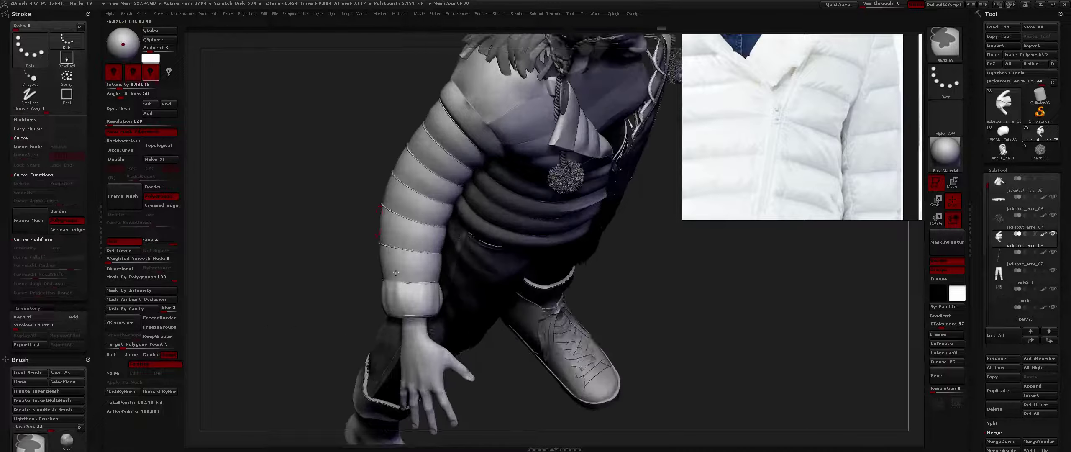
pyautogui.click(166, 239)
# Step: Build up puffy volume all around the second panel from the cuff on the wearer's right sleeve using ClayBuildup
pyautogui.keyDown('shift'); pyautogui.moveTo(383, 282); pyautogui.dragTo(400, 258, button='right'); pyautogui.keyUp('shift')
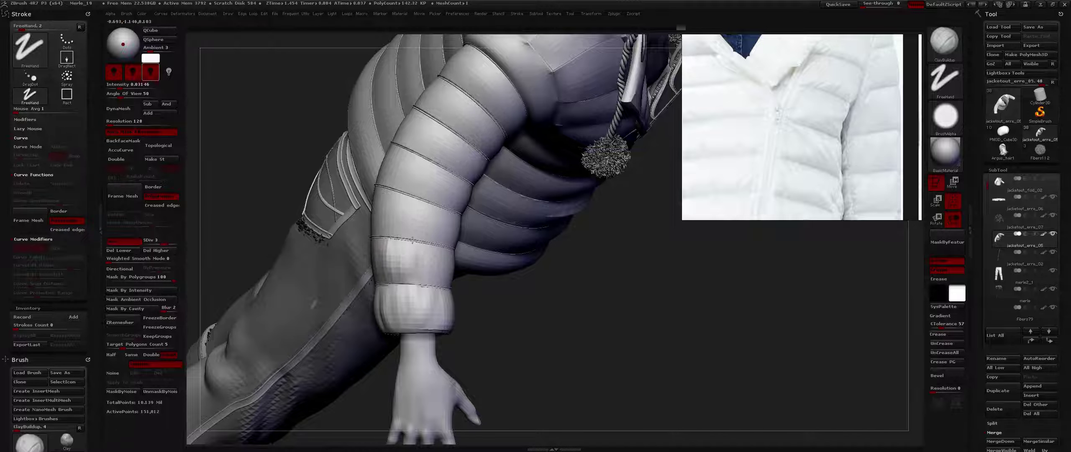
pyautogui.moveTo(435, 263); pyautogui.dragTo(411, 259, button='right')
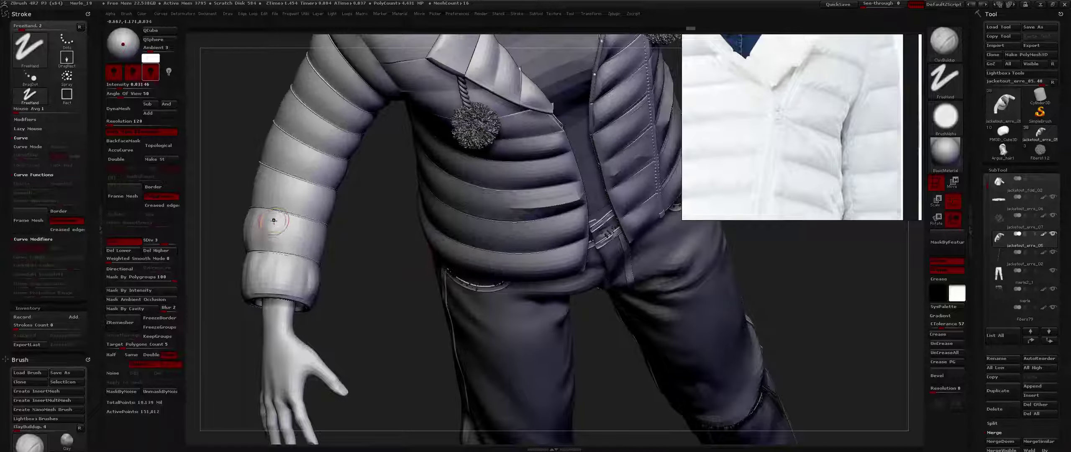
pyautogui.moveTo(273, 220); pyautogui.dragTo(379, 208, button='right')
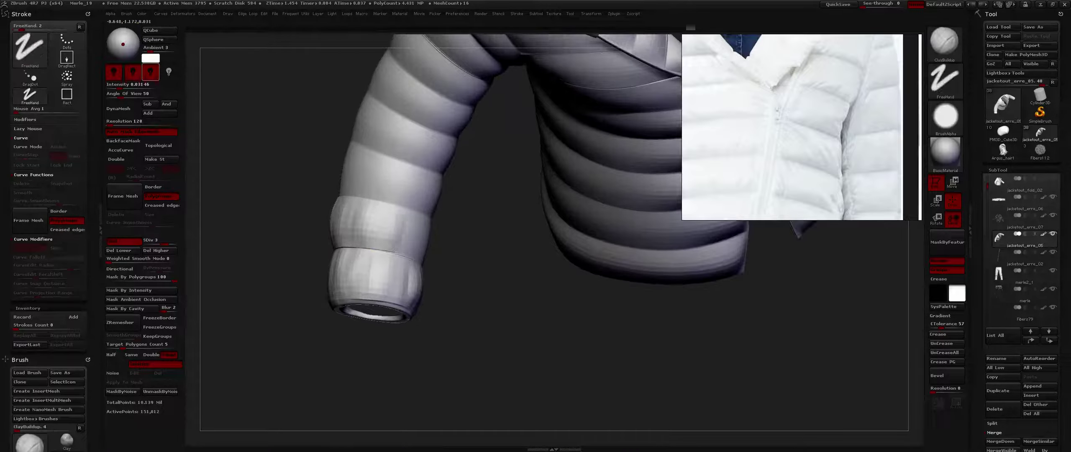
pyautogui.moveTo(412, 255); pyautogui.dragTo(412, 260, button='right')
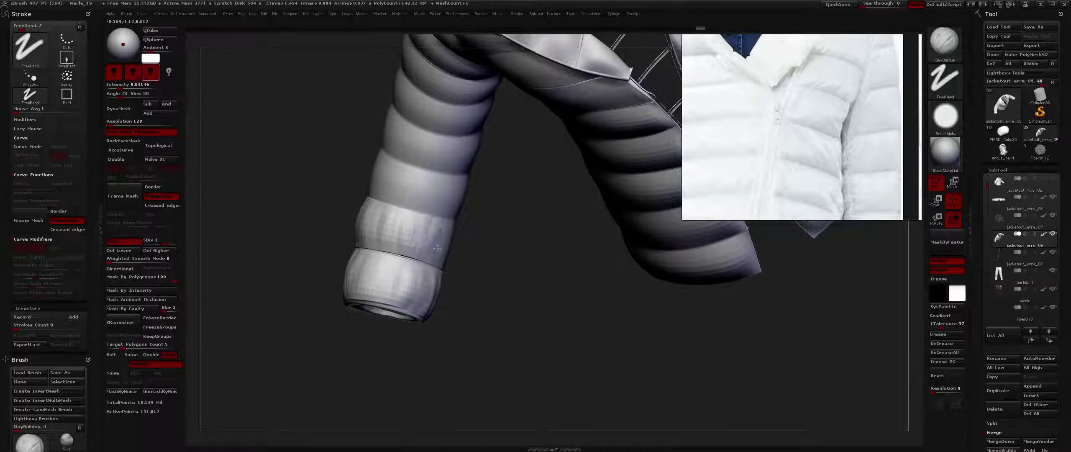
pyautogui.moveTo(450, 235); pyautogui.dragTo(561, 246, button='right')
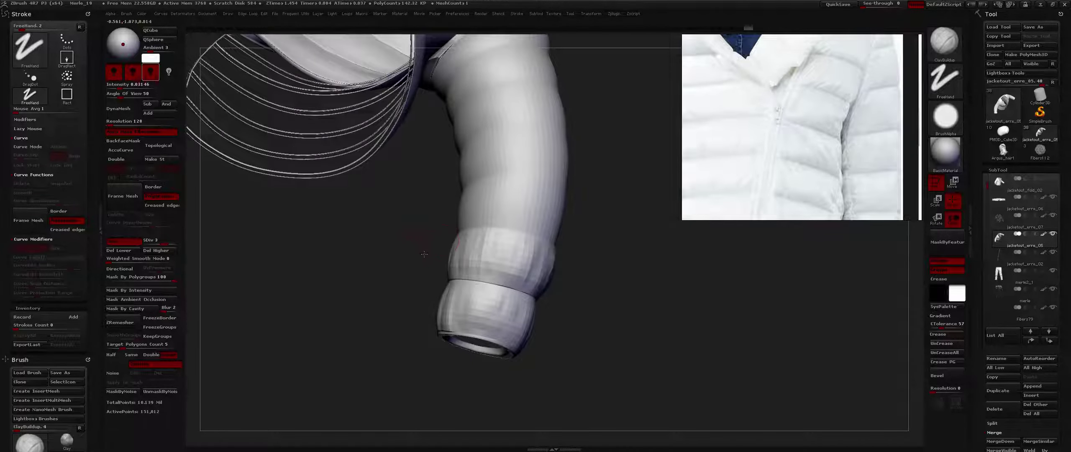
# Step: Build up puffy volume all around the third panel from the cuff on the wearer's right sleeve
pyautogui.moveTo(424, 254)
pyautogui.mouseDown(button='right')
pyautogui.moveTo(448, 255)
pyautogui.moveTo(435, 264)
pyautogui.moveTo(412, 247)
pyautogui.mouseUp(button='right')
pyautogui.moveTo(408, 230)
pyautogui.mouseDown()
pyautogui.moveTo(397, 261)
pyautogui.moveTo(385, 234)
pyautogui.moveTo(381, 261)
pyautogui.mouseUp()
pyautogui.moveTo(381, 251)
pyautogui.mouseDown(button='right')
pyautogui.moveTo(416, 205)
pyautogui.moveTo(457, 247)
pyautogui.moveTo(407, 228)
pyautogui.moveTo(388, 268)
pyautogui.mouseUp(button='right')
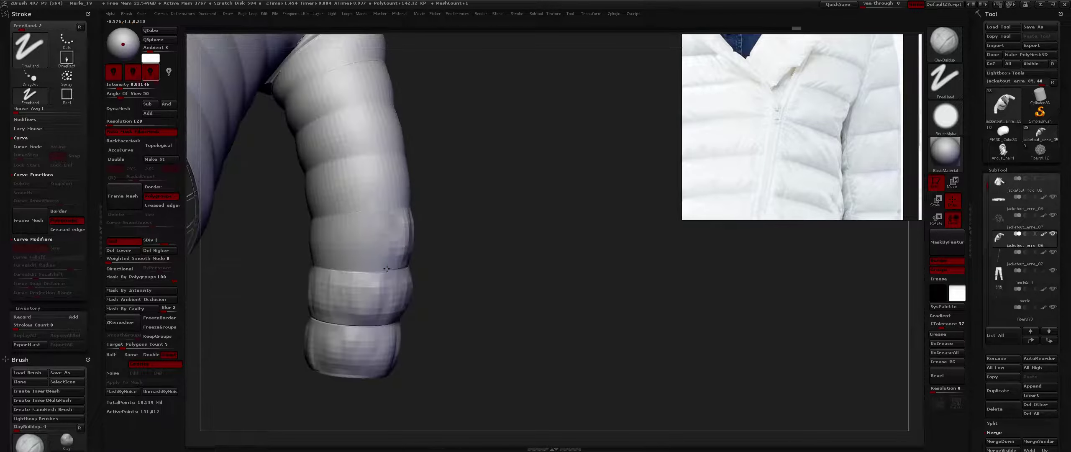
pyautogui.moveTo(352, 223); pyautogui.dragTo(383, 201, button='right')
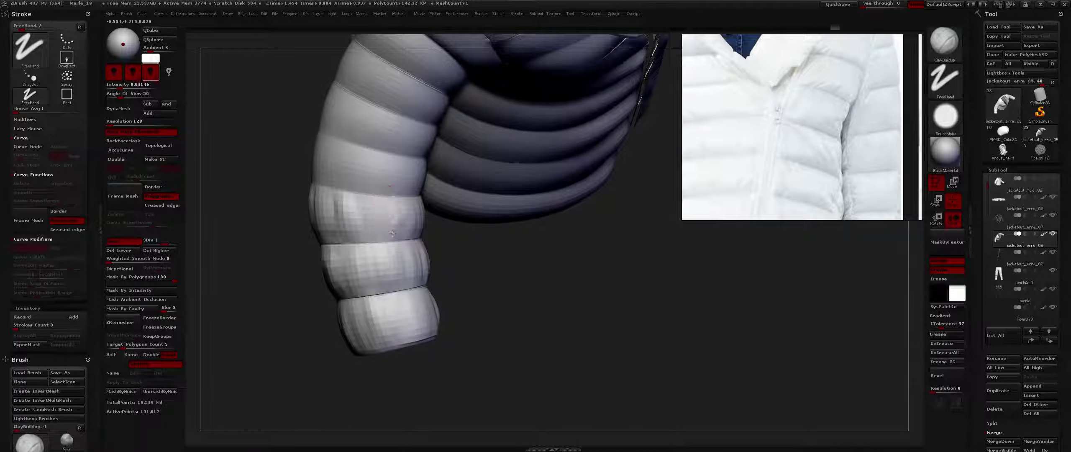
pyautogui.moveTo(357, 236); pyautogui.dragTo(414, 217, button='right')
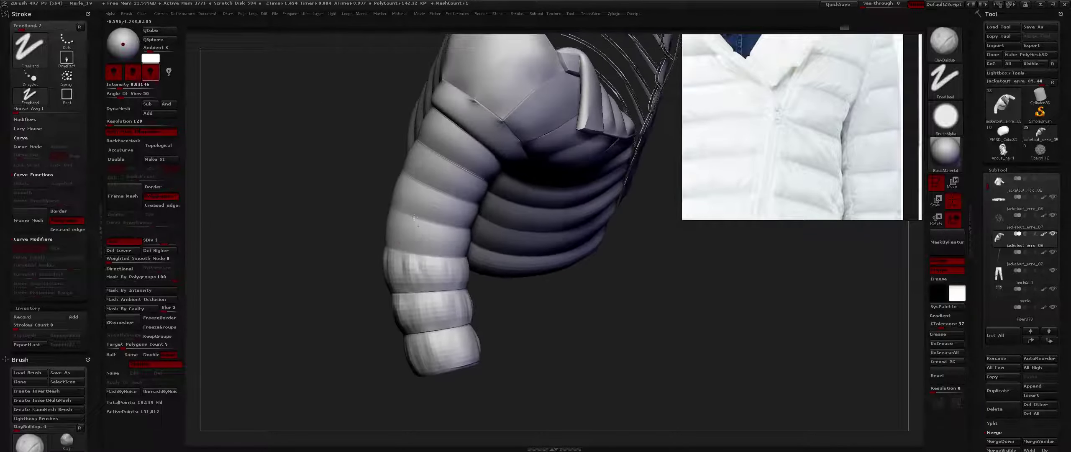
pyautogui.moveTo(430, 247); pyautogui.dragTo(409, 106, button='right')
pyautogui.keyDown('alt'); pyautogui.moveTo(395, 167); pyautogui.dragTo(427, 221, button='right'); pyautogui.keyUp('alt')
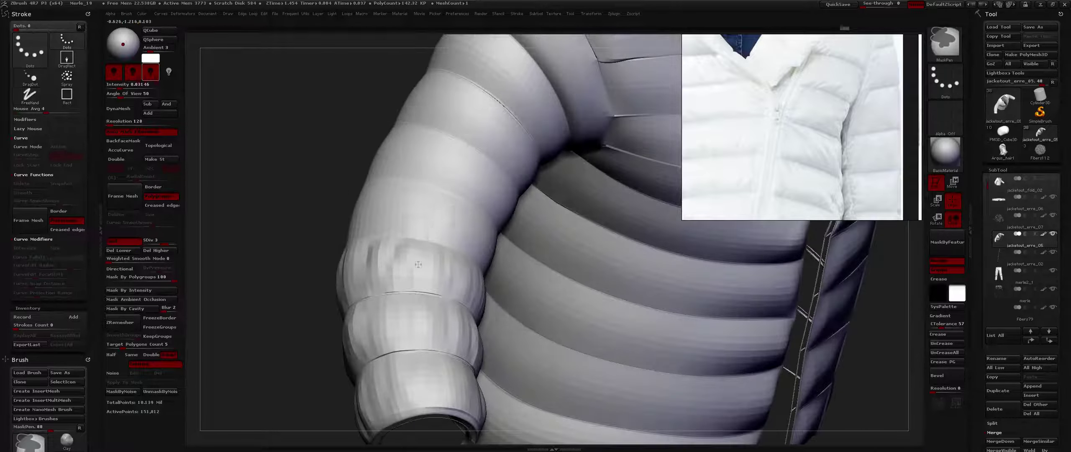
# Step: Build up puffy volume on the front and outer side of the right sleeve's fourth panel from the cuff, undoing the last stroke
pyautogui.click(412, 212)
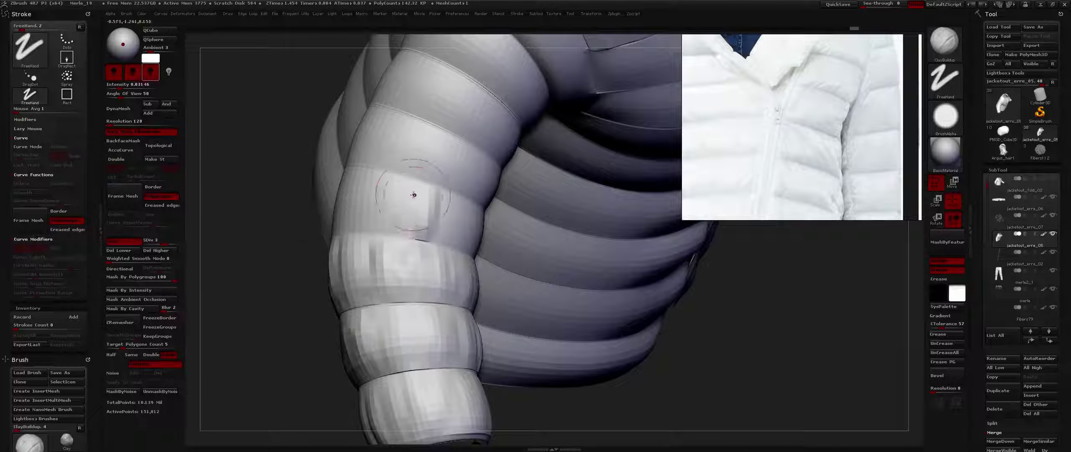
pyautogui.moveTo(380, 218)
pyautogui.keyDown('ctrl'); pyautogui.mouseDown(button='right')
pyautogui.moveTo(424, 235)
pyautogui.moveTo(413, 232)
pyautogui.mouseUp(button='right'); pyautogui.keyUp('ctrl')
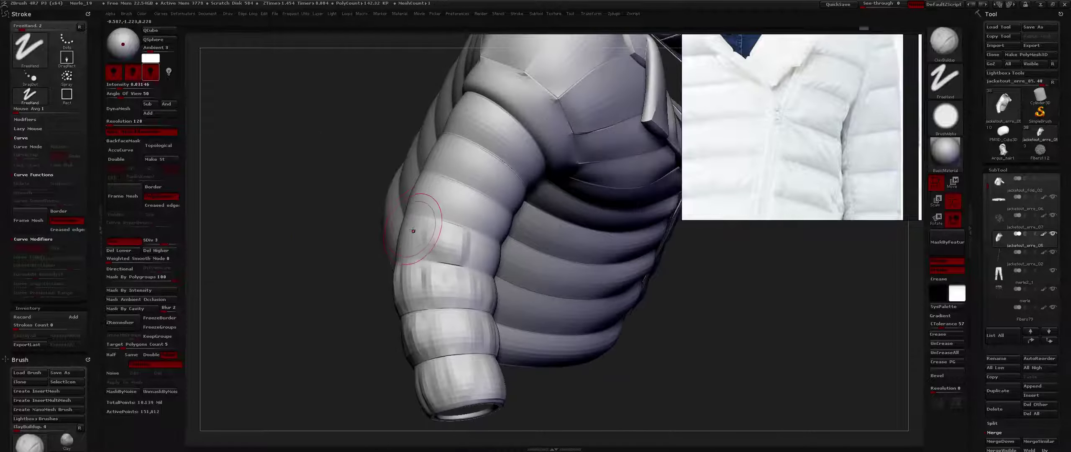
pyautogui.press('space')
pyautogui.click(433, 233)
pyautogui.moveTo(309, 226)
pyautogui.mouseDown()
pyautogui.moveTo(377, 230)
pyautogui.moveTo(412, 251)
pyautogui.mouseUp()
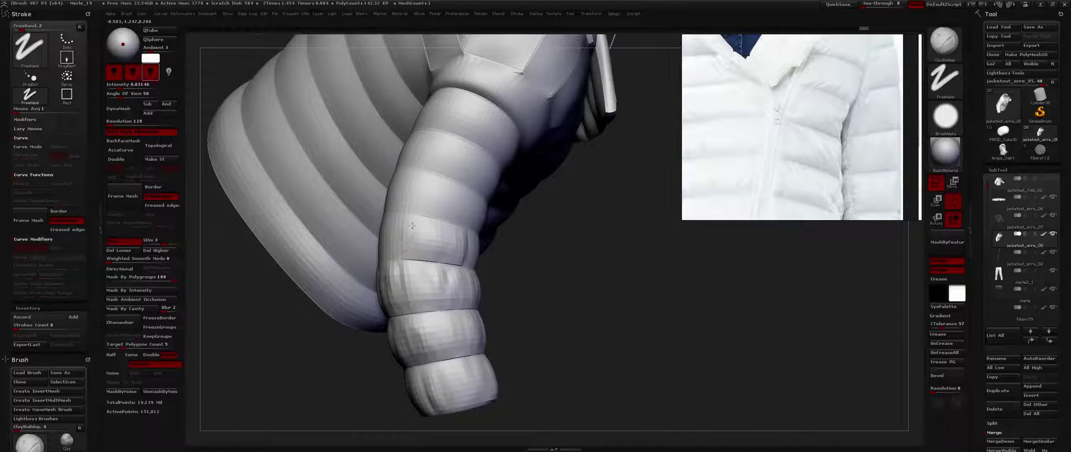
pyautogui.moveTo(539, 246); pyautogui.dragTo(585, 251)
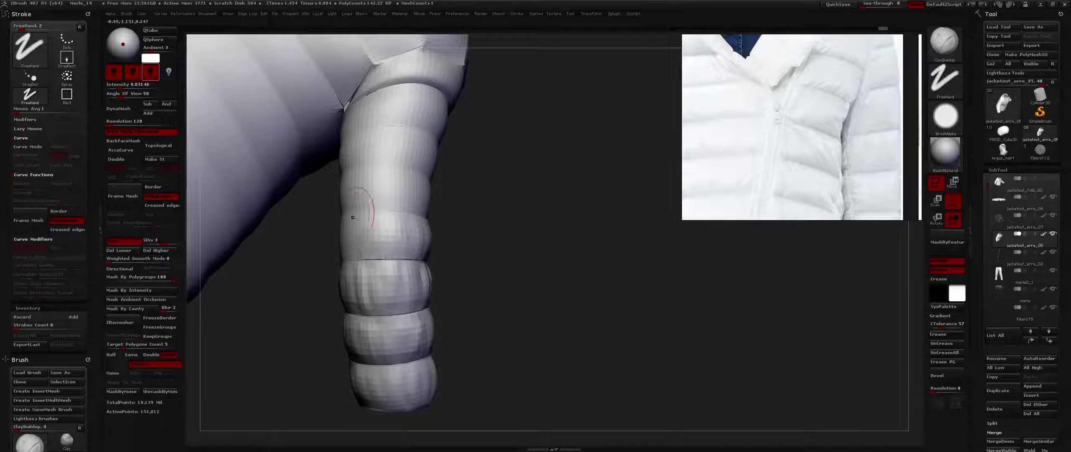
pyautogui.moveTo(353, 218)
pyautogui.mouseDown(button='right')
pyautogui.moveTo(361, 230)
pyautogui.moveTo(437, 220)
pyautogui.mouseUp(button='right')
pyautogui.moveTo(438, 220); pyautogui.dragTo(400, 213)
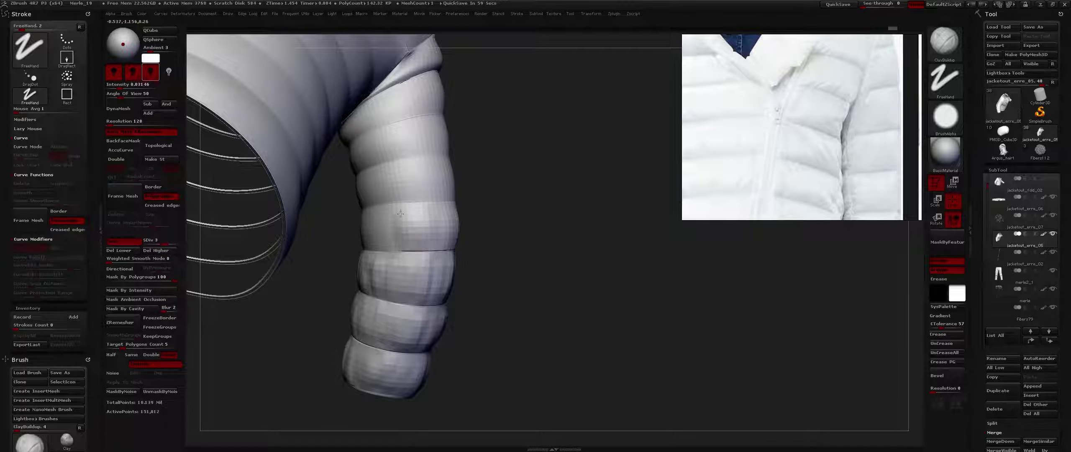
pyautogui.hotkey('ctrl', 'z')
# Step: Sculpt the puffy volume around the back and inner side of the right sleeve's fourth panel from the cuff
pyautogui.moveTo(400, 214); pyautogui.dragTo(374, 239, button='right')
pyautogui.moveTo(367, 240); pyautogui.dragTo(342, 250)
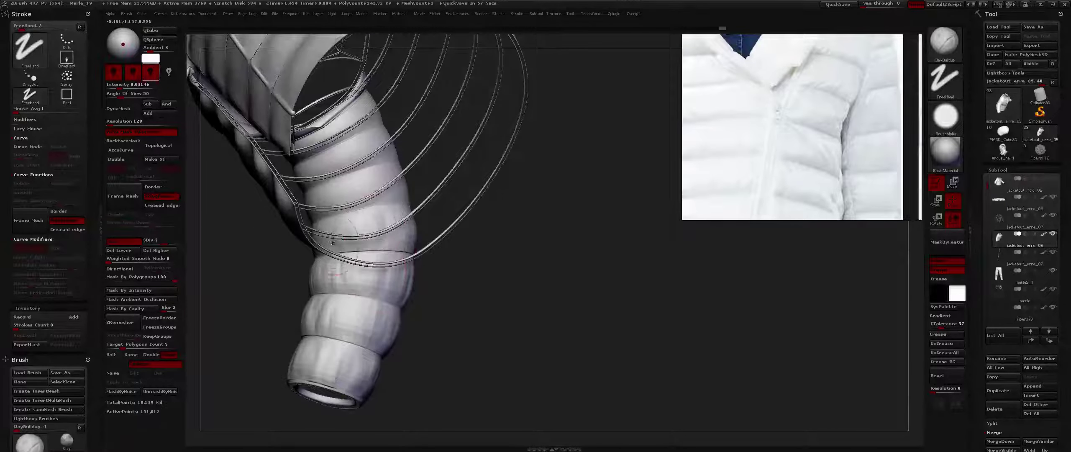
pyautogui.moveTo(343, 251); pyautogui.dragTo(395, 235, button='right')
pyautogui.moveTo(369, 244); pyautogui.dragTo(372, 243)
pyautogui.press('space')
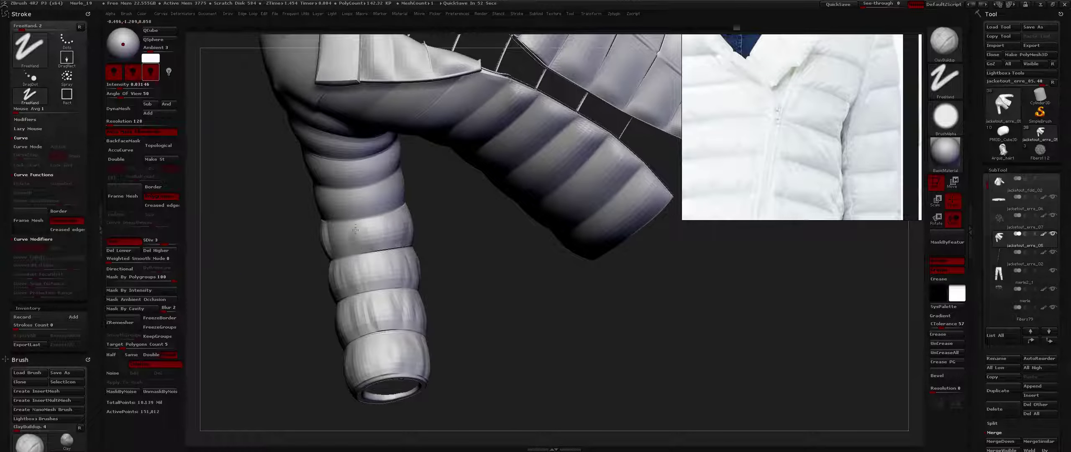
pyautogui.moveTo(340, 250); pyautogui.dragTo(340, 237)
pyautogui.moveTo(340, 237); pyautogui.dragTo(300, 231, button='right')
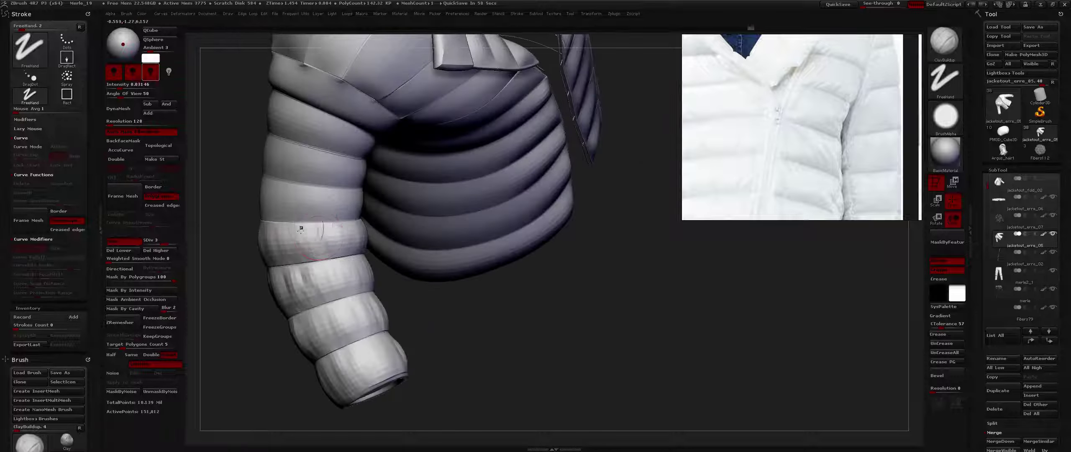
pyautogui.moveTo(317, 252); pyautogui.dragTo(310, 229)
pyautogui.moveTo(310, 229)
pyautogui.keyDown('alt'); pyautogui.mouseDown(button='right')
pyautogui.moveTo(398, 246)
pyautogui.moveTo(392, 222)
pyautogui.mouseUp(button='right'); pyautogui.keyUp('alt')
# Step: Build up the front of the right sleeve's fifth panel from the cuff and switch ClayBuildup to the square alpha
pyautogui.moveTo(391, 222); pyautogui.dragTo(391, 235)
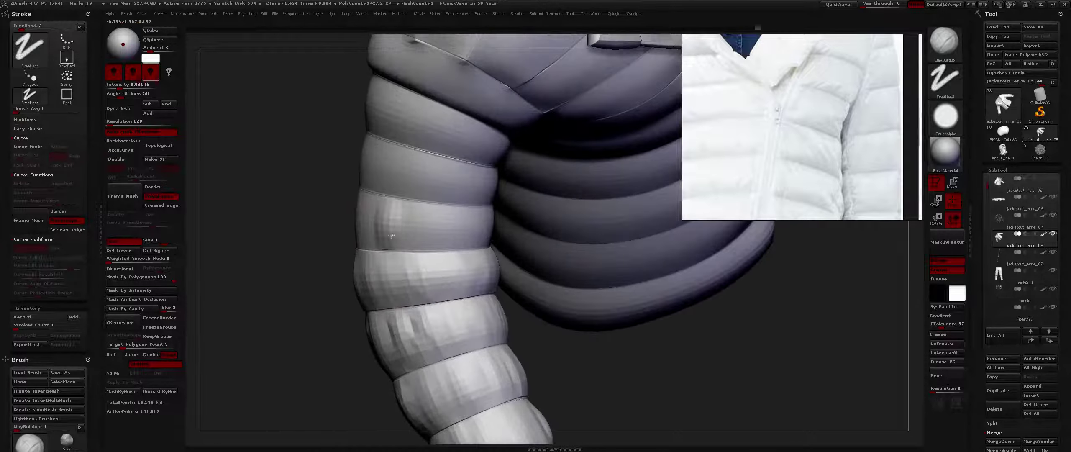
pyautogui.press('space')
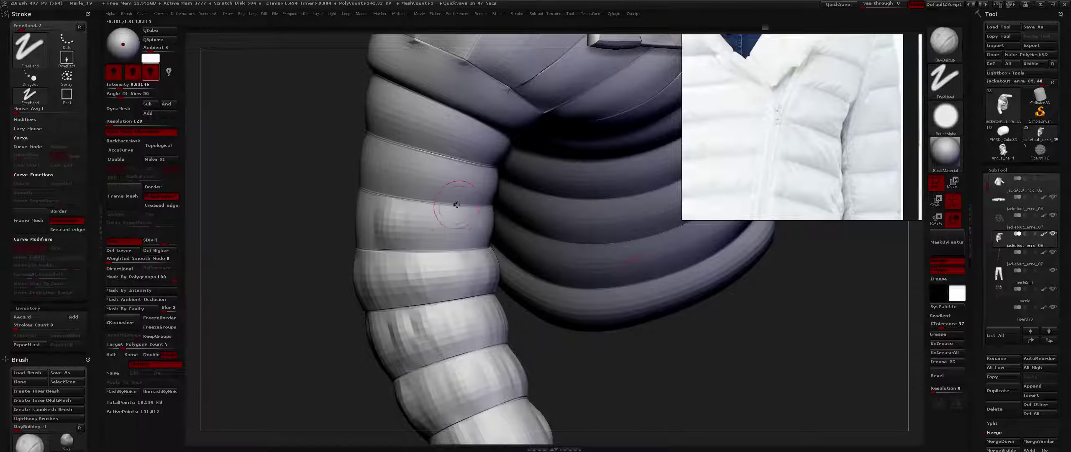
pyautogui.press('space')
pyautogui.click(424, 249)
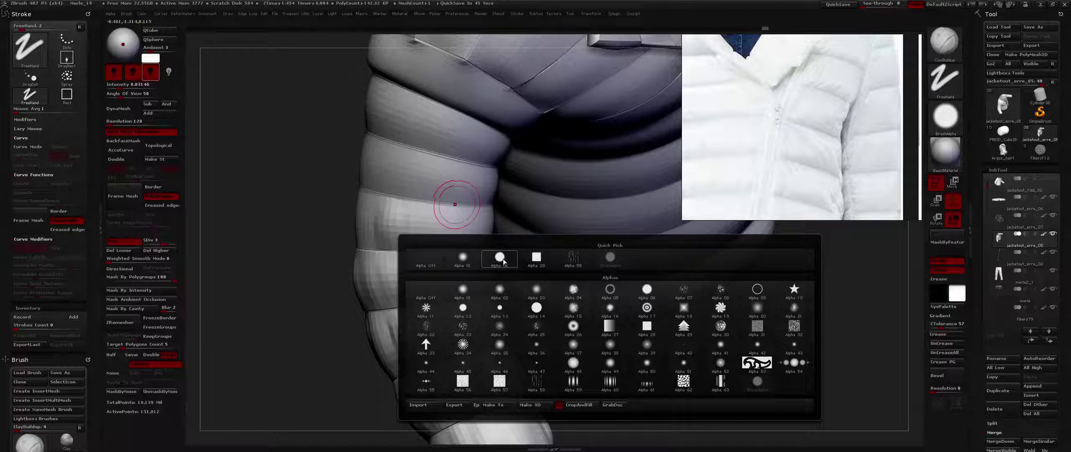
pyautogui.click(532, 262)
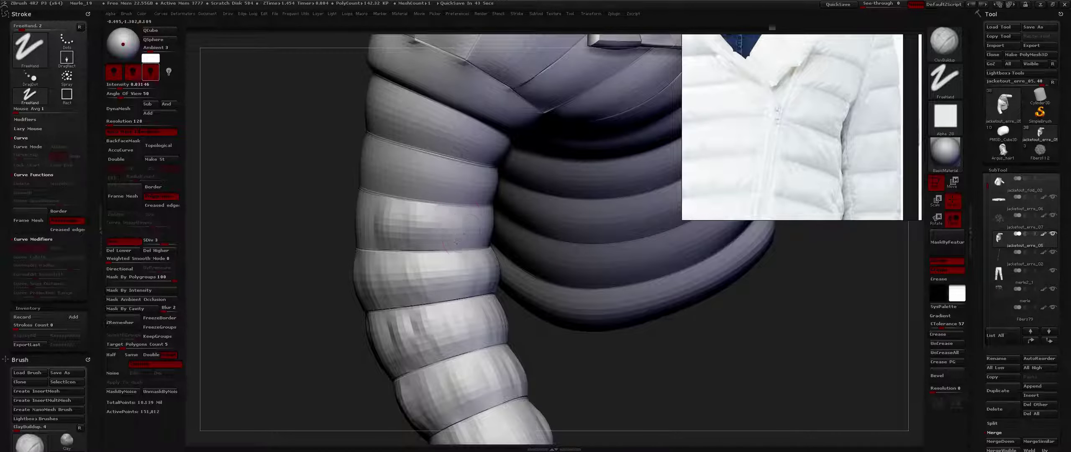
# Step: Raise the jacket to subdivision level 4 and sculpt fine vertical folds on the front of the right sleeve's fifth panel
pyautogui.moveTo(457, 241); pyautogui.dragTo(468, 224, button='right')
pyautogui.press('d')
pyautogui.press('space')
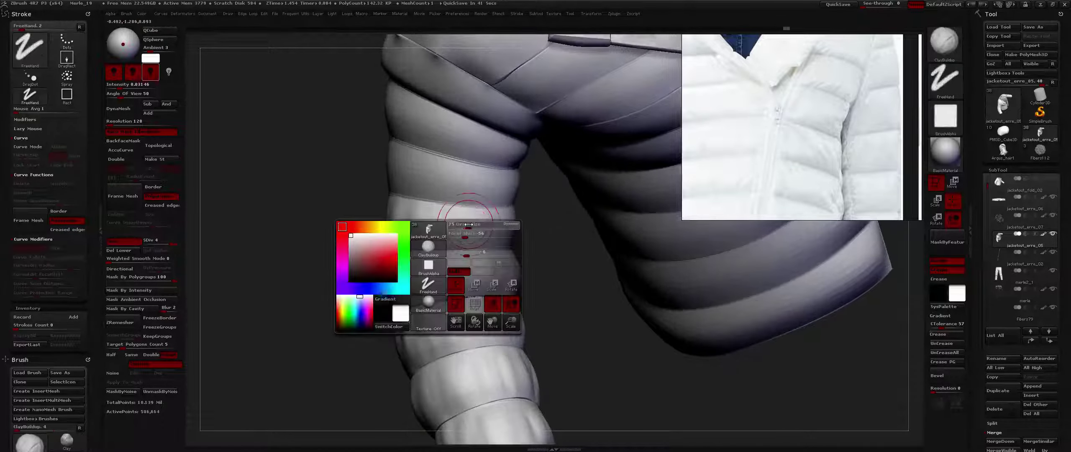
pyautogui.moveTo(476, 240); pyautogui.dragTo(495, 218)
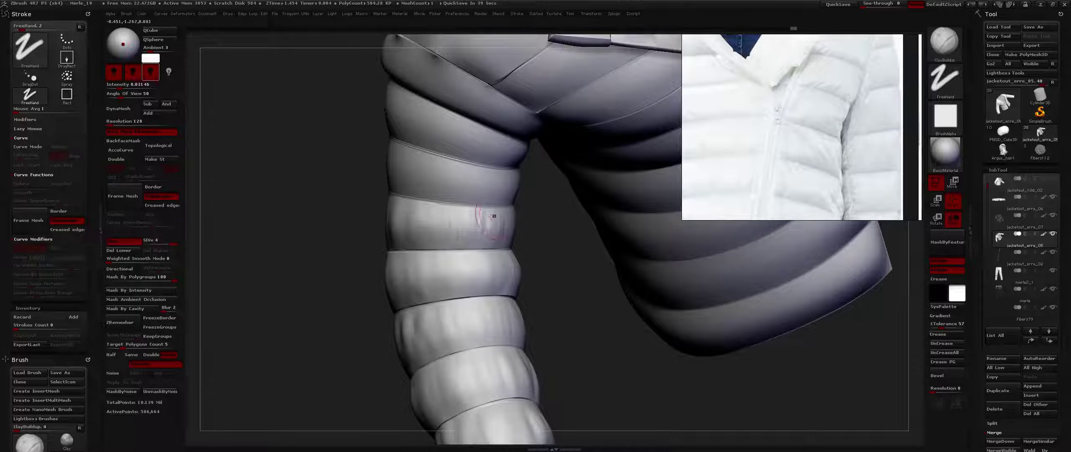
pyautogui.moveTo(444, 246); pyautogui.dragTo(433, 214)
pyautogui.moveTo(433, 217)
pyautogui.mouseDown(button='right')
pyautogui.moveTo(398, 223)
pyautogui.moveTo(500, 224)
pyautogui.moveTo(478, 208)
pyautogui.mouseUp(button='right')
pyautogui.moveTo(460, 244)
pyautogui.mouseDown()
pyautogui.moveTo(457, 202)
pyautogui.moveTo(442, 211)
pyautogui.moveTo(430, 199)
pyautogui.mouseUp()
# Step: Continue the fine folds around the back and inner side of the right sleeve's fifth panel from the cuff
pyautogui.moveTo(435, 211); pyautogui.dragTo(606, 228, button='right')
pyautogui.moveTo(606, 228)
pyautogui.mouseDown()
pyautogui.moveTo(586, 235)
pyautogui.moveTo(615, 228)
pyautogui.moveTo(565, 199)
pyautogui.moveTo(544, 242)
pyautogui.mouseUp()
pyautogui.moveTo(496, 203); pyautogui.dragTo(462, 206, button='right')
pyautogui.moveTo(533, 196)
pyautogui.mouseDown()
pyautogui.moveTo(523, 239)
pyautogui.moveTo(502, 205)
pyautogui.moveTo(481, 228)
pyautogui.mouseUp()
pyautogui.moveTo(448, 226); pyautogui.dragTo(485, 210, button='right')
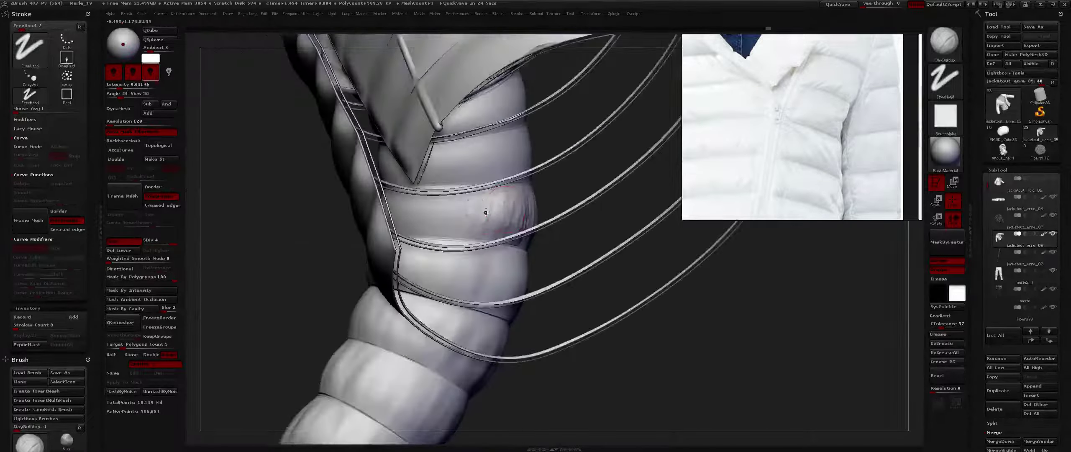
pyautogui.moveTo(465, 212)
pyautogui.mouseDown()
pyautogui.moveTo(471, 224)
pyautogui.moveTo(441, 205)
pyautogui.mouseUp()
pyautogui.moveTo(435, 219); pyautogui.dragTo(463, 208, button='right')
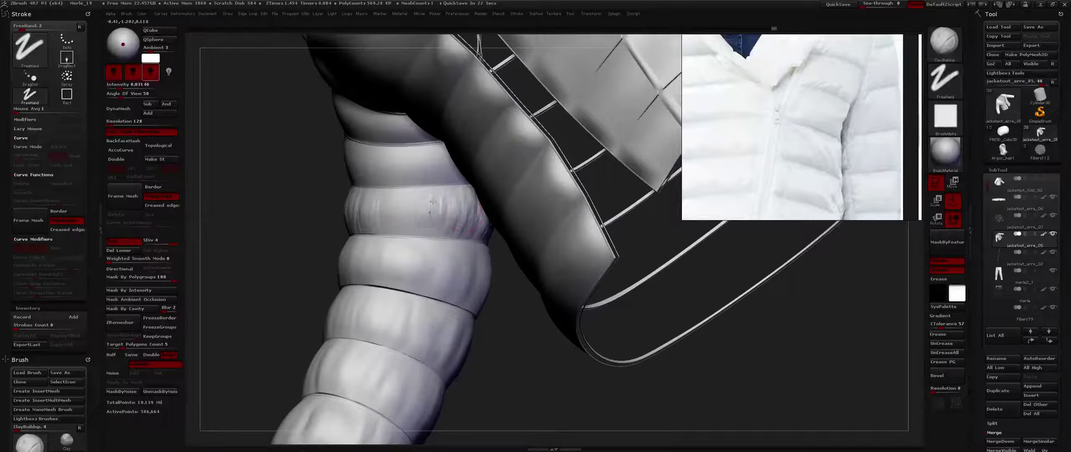
pyautogui.moveTo(433, 201); pyautogui.dragTo(376, 219)
# Step: Sculpt fine vertical folds across the front of the right sleeve's fourth panel from the cuff
pyautogui.moveTo(378, 247); pyautogui.dragTo(464, 255, button='right')
pyautogui.moveTo(420, 238)
pyautogui.mouseDown()
pyautogui.moveTo(400, 255)
pyautogui.moveTo(382, 251)
pyautogui.mouseUp()
pyautogui.moveTo(381, 251); pyautogui.dragTo(425, 246, button='right')
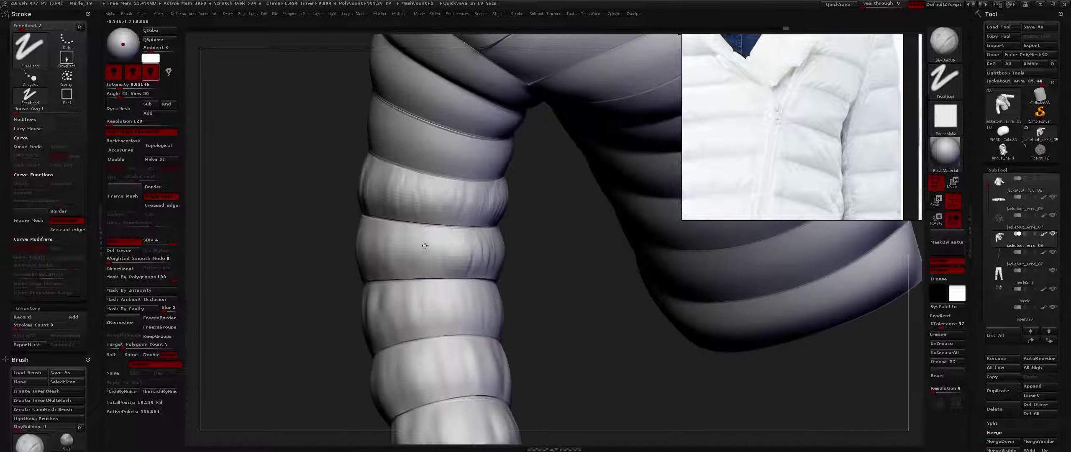
pyautogui.moveTo(446, 234)
pyautogui.mouseDown()
pyautogui.moveTo(433, 268)
pyautogui.moveTo(414, 270)
pyautogui.mouseUp()
pyautogui.moveTo(409, 242); pyautogui.dragTo(399, 267)
pyautogui.keyDown('alt'); pyautogui.moveTo(366, 248); pyautogui.dragTo(402, 225, button='right'); pyautogui.keyUp('alt')
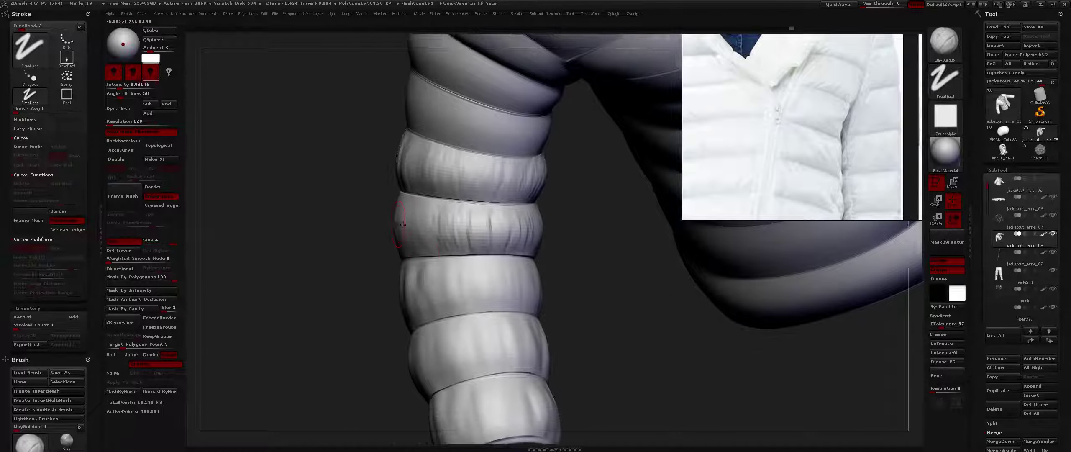
pyautogui.moveTo(402, 224); pyautogui.dragTo(438, 222)
pyautogui.moveTo(407, 251); pyautogui.dragTo(405, 206)
pyautogui.moveTo(393, 253); pyautogui.dragTo(390, 212)
# Step: Carry the fine folds around the outer side, back and inner side of the right sleeve's fourth panel
pyautogui.moveTo(367, 215)
pyautogui.mouseDown(button='right')
pyautogui.moveTo(471, 231)
pyautogui.moveTo(456, 218)
pyautogui.mouseUp(button='right')
pyautogui.moveTo(456, 218)
pyautogui.mouseDown()
pyautogui.moveTo(450, 251)
pyautogui.moveTo(435, 250)
pyautogui.mouseUp()
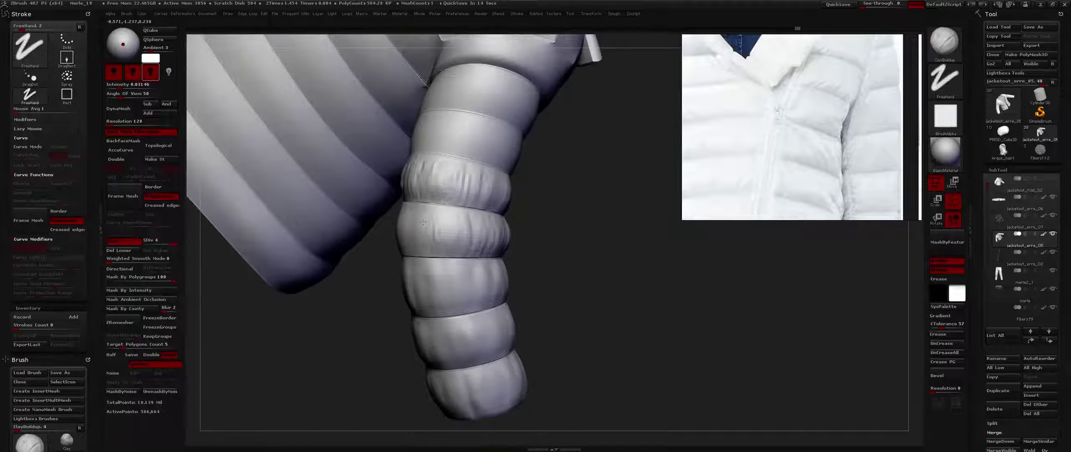
pyautogui.moveTo(402, 226); pyautogui.dragTo(437, 223, button='right')
pyautogui.moveTo(399, 214); pyautogui.dragTo(393, 247)
pyautogui.moveTo(393, 214)
pyautogui.mouseDown()
pyautogui.moveTo(384, 244)
pyautogui.moveTo(372, 246)
pyautogui.mouseUp()
pyautogui.moveTo(364, 222); pyautogui.dragTo(379, 215, button='right')
pyautogui.moveTo(364, 211); pyautogui.dragTo(355, 246)
pyautogui.moveTo(350, 209)
pyautogui.mouseDown()
pyautogui.moveTo(339, 242)
pyautogui.moveTo(330, 236)
pyautogui.mouseUp()
pyautogui.moveTo(330, 236)
pyautogui.keyDown('alt'); pyautogui.mouseDown(button='right')
pyautogui.moveTo(405, 262)
pyautogui.moveTo(452, 246)
pyautogui.mouseUp(button='right'); pyautogui.keyUp('alt')
pyautogui.moveTo(379, 259); pyautogui.dragTo(403, 243, button='right')
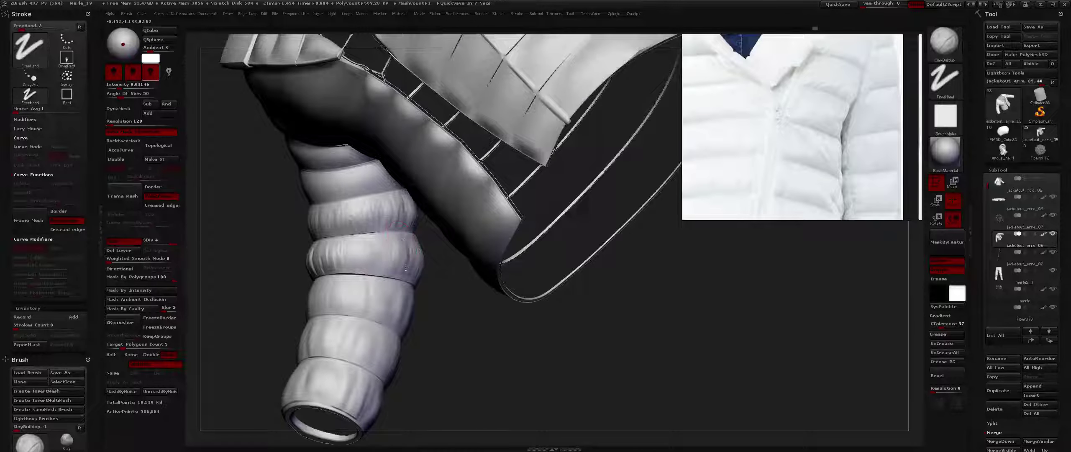
pyautogui.moveTo(361, 259); pyautogui.dragTo(344, 272)
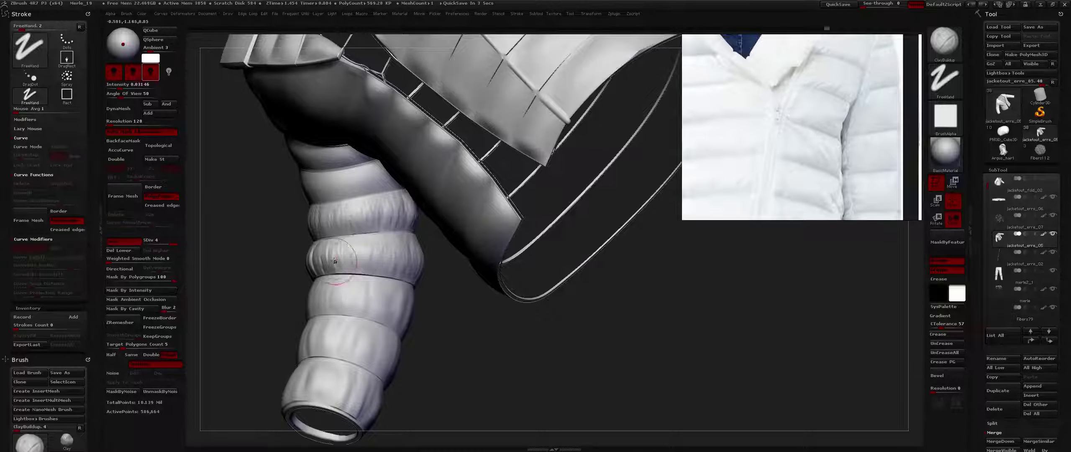
# Step: Sculpt fine vertical folds around the right sleeve's third panel from the cuff
pyautogui.keyDown('alt'); pyautogui.moveTo(344, 265); pyautogui.dragTo(417, 216, button='right'); pyautogui.keyUp('alt')
pyautogui.moveTo(437, 213); pyautogui.dragTo(406, 249)
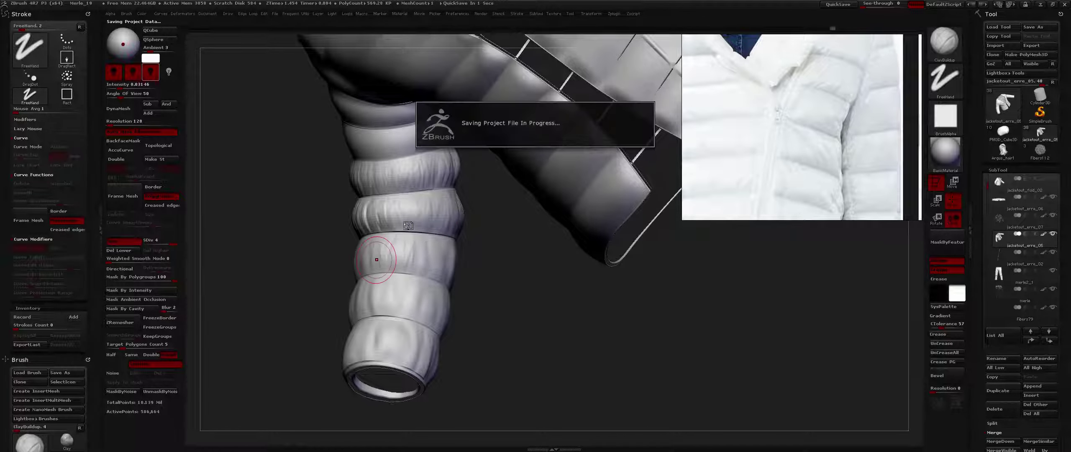
pyautogui.moveTo(429, 253); pyautogui.dragTo(430, 238, button='right')
pyautogui.moveTo(435, 247); pyautogui.dragTo(439, 273)
pyautogui.moveTo(452, 270); pyautogui.dragTo(476, 258, button='right')
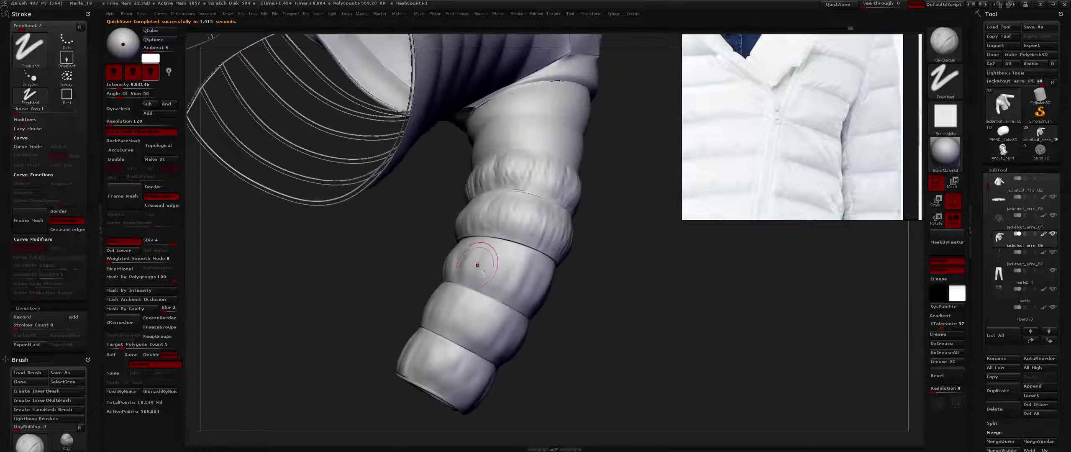
pyautogui.moveTo(472, 282); pyautogui.dragTo(481, 255)
pyautogui.moveTo(503, 260); pyautogui.dragTo(450, 249, button='right')
pyautogui.moveTo(440, 273); pyautogui.dragTo(453, 242)
pyautogui.moveTo(461, 274); pyautogui.dragTo(456, 254)
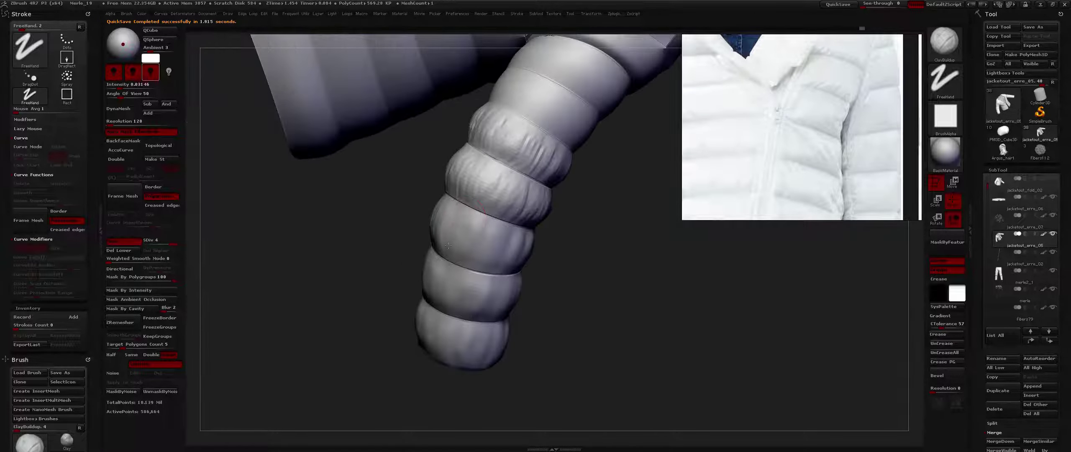
pyautogui.moveTo(469, 220); pyautogui.dragTo(548, 224)
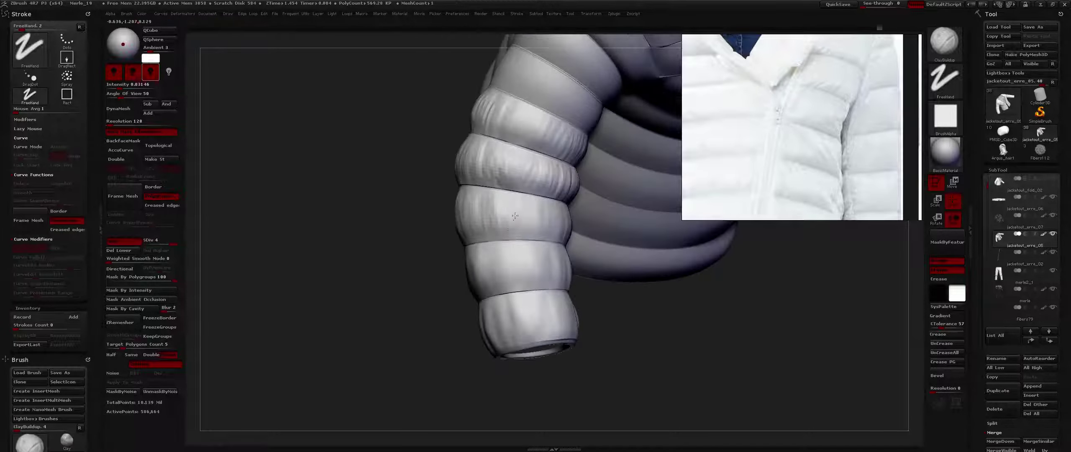
# Step: Try to subdivide the jacket mesh beyond level 4
pyautogui.moveTo(551, 221); pyautogui.dragTo(537, 186, button='right')
pyautogui.hotkey('ctrl', 'd')
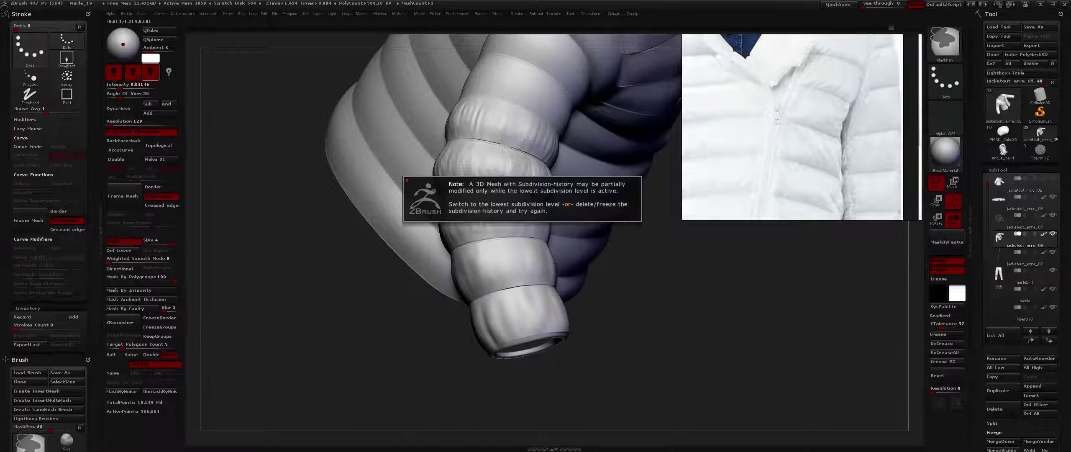
pyautogui.moveTo(364, 248)
pyautogui.mouseDown()
pyautogui.moveTo(527, 216)
pyautogui.moveTo(503, 245)
pyautogui.mouseUp()
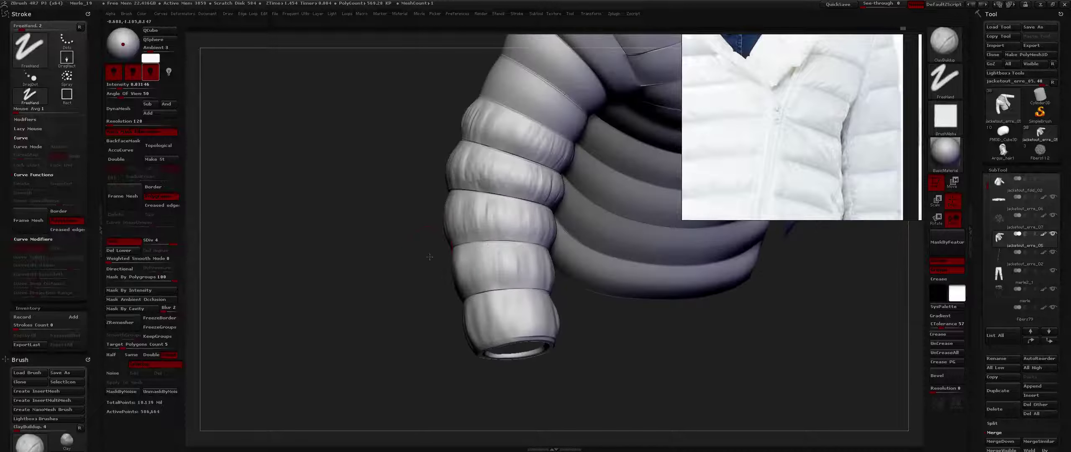
# Step: Sculpt fine vertical folds all around the right sleeve's second panel from the cuff
pyautogui.moveTo(429, 256); pyautogui.dragTo(508, 252)
pyautogui.moveTo(492, 281); pyautogui.dragTo(491, 290)
pyautogui.moveTo(461, 265)
pyautogui.mouseDown()
pyautogui.moveTo(461, 288)
pyautogui.moveTo(460, 259)
pyautogui.mouseUp()
pyautogui.moveTo(548, 232); pyautogui.dragTo(509, 228)
pyautogui.moveTo(438, 267); pyautogui.dragTo(372, 294)
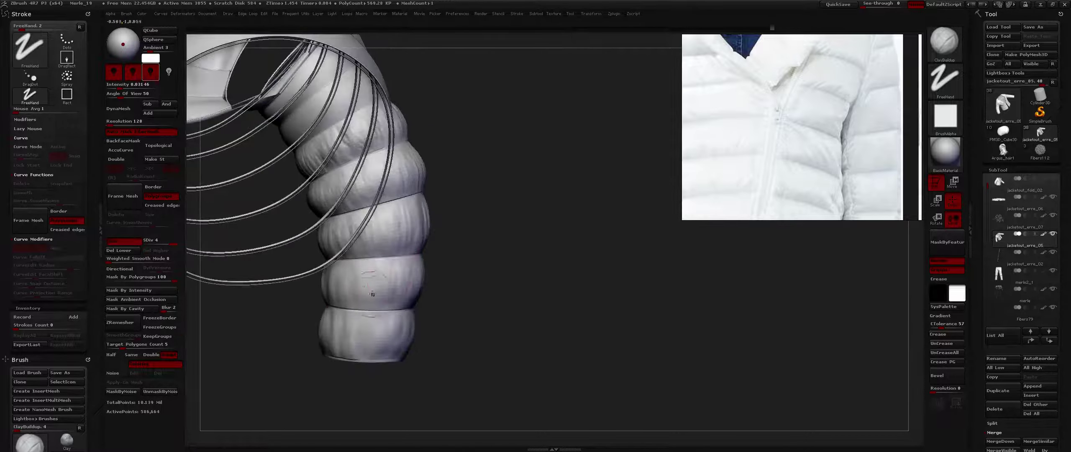
pyautogui.moveTo(439, 288); pyautogui.dragTo(402, 272)
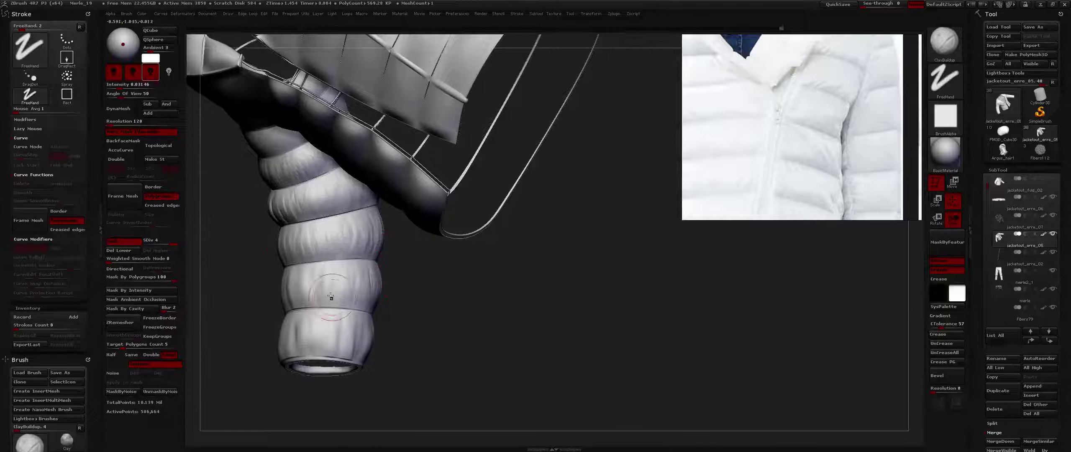
pyautogui.moveTo(330, 296); pyautogui.dragTo(409, 250)
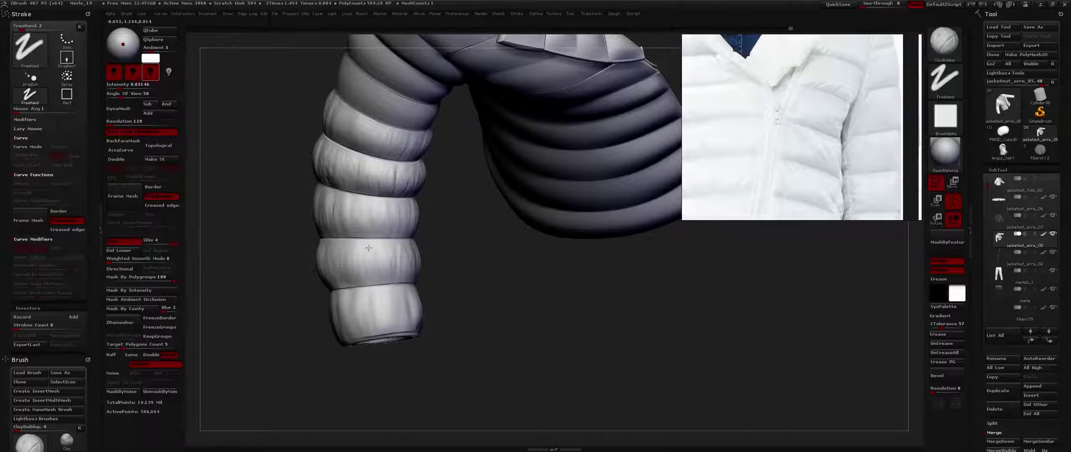
pyautogui.moveTo(307, 263); pyautogui.dragTo(399, 294)
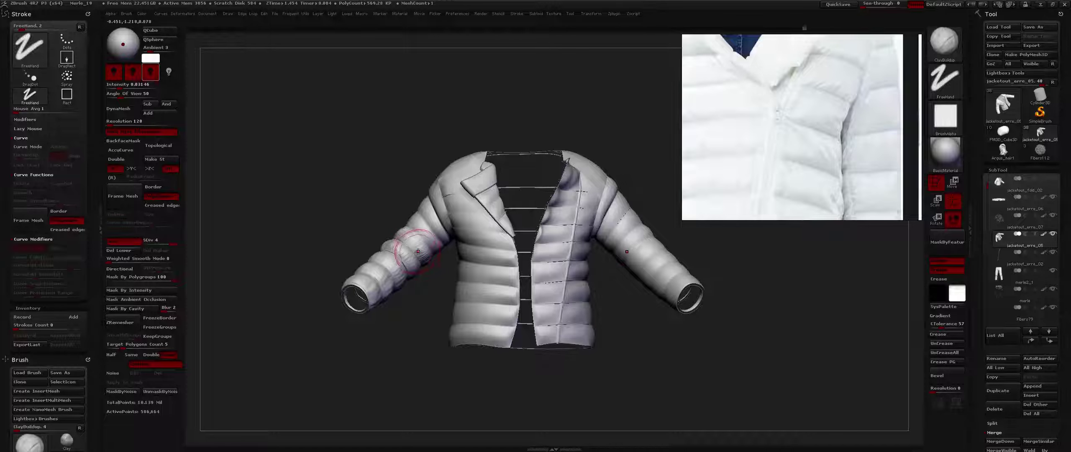
# Step: Mask both sleeves from the upper arm down to the cuffs, and invert the mask so only these sleeve areas stay editable
pyautogui.press('ctrl')
pyautogui.moveTo(304, 219)
pyautogui.keyDown('ctrl'); pyautogui.mouseDown()
pyautogui.moveTo(437, 319)
pyautogui.moveTo(440, 334)
pyautogui.mouseUp(); pyautogui.keyUp('ctrl')
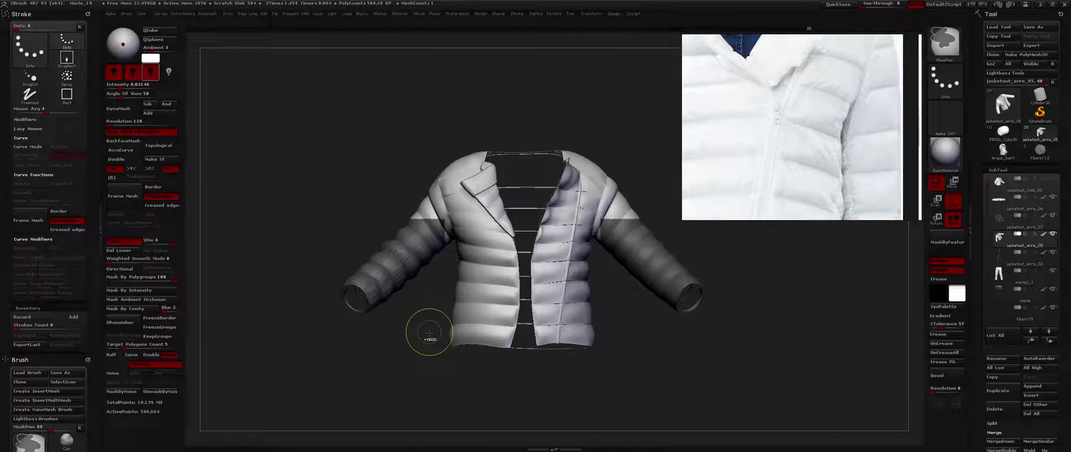
pyautogui.keyDown('ctrl'); pyautogui.click(388, 343); pyautogui.keyUp('ctrl')
pyautogui.rightClick(422, 265)
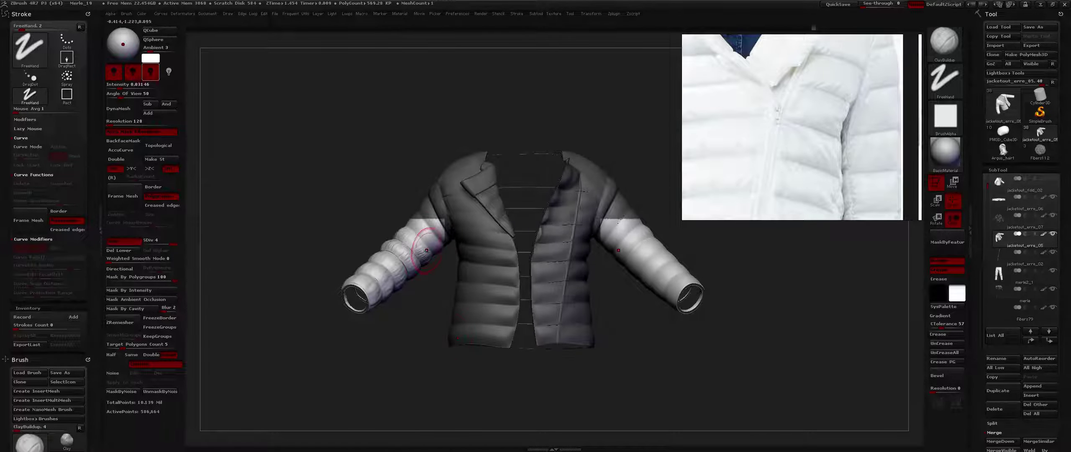
# Step: Run the Smart ReSym deformation on the unmasked sleeves to match their sculpted folds across the jacket's symmetry
pyautogui.moveTo(1064, 342); pyautogui.dragTo(1067, 233)
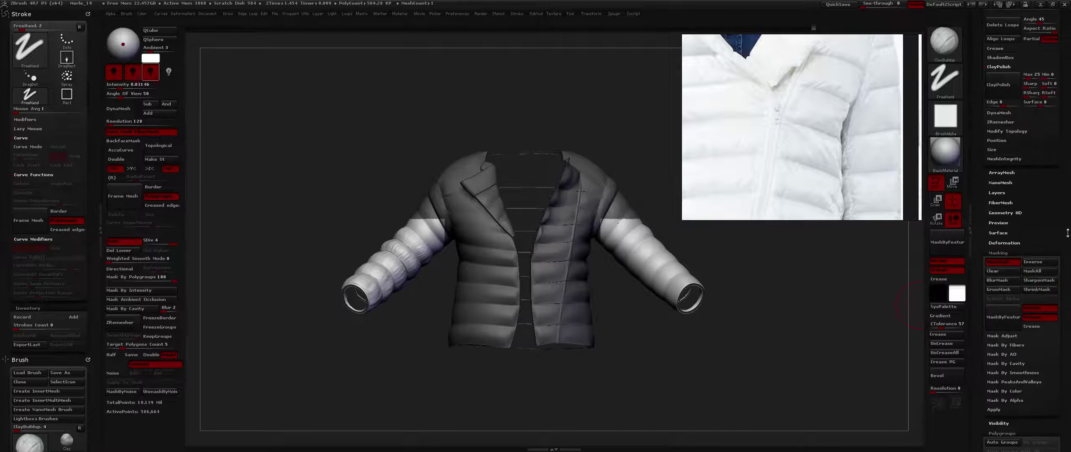
pyautogui.moveTo(1058, 397); pyautogui.dragTo(1020, 248)
pyautogui.moveTo(1069, 272); pyautogui.dragTo(1069, 284)
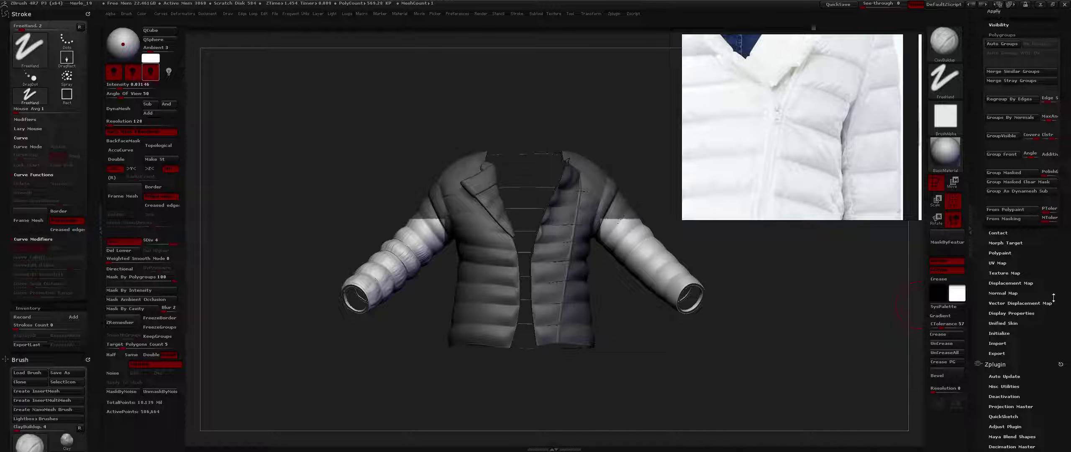
pyautogui.scroll(10, 1060, 273)
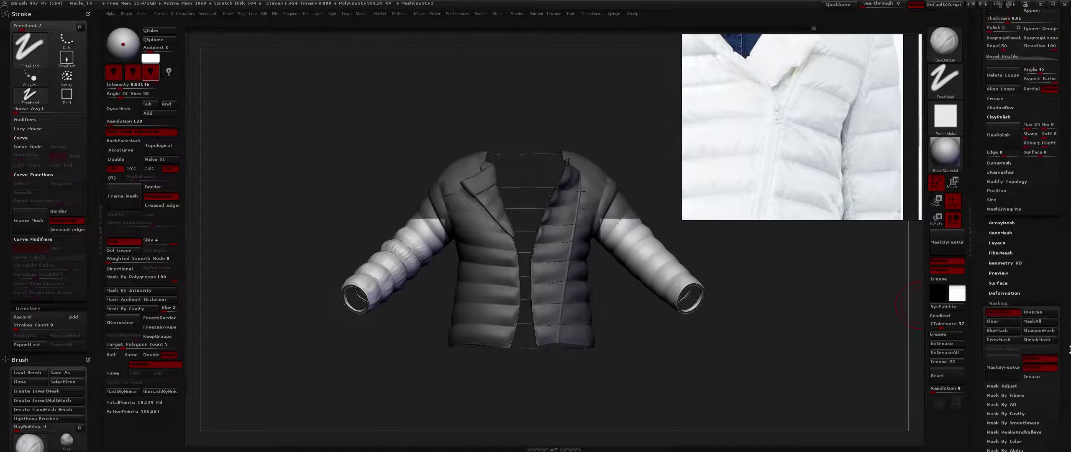
pyautogui.click(1004, 306)
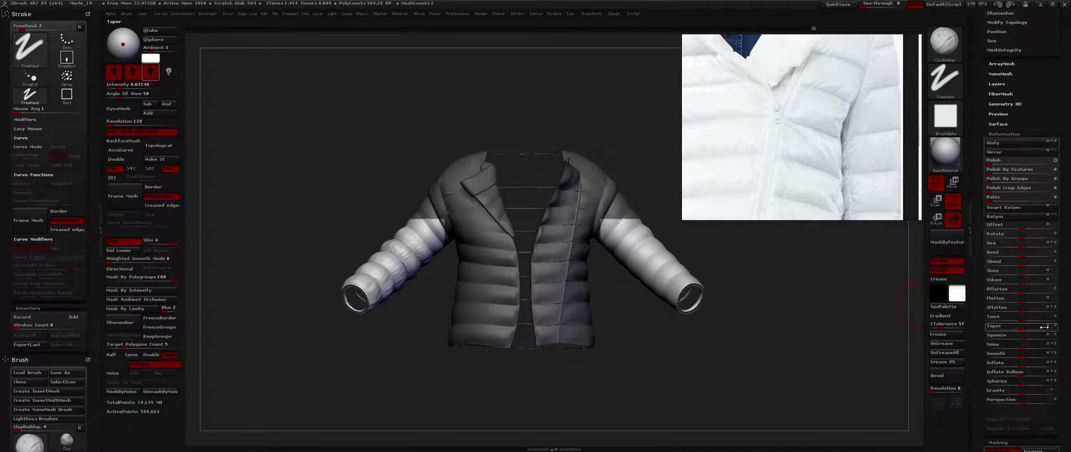
pyautogui.click(1012, 208)
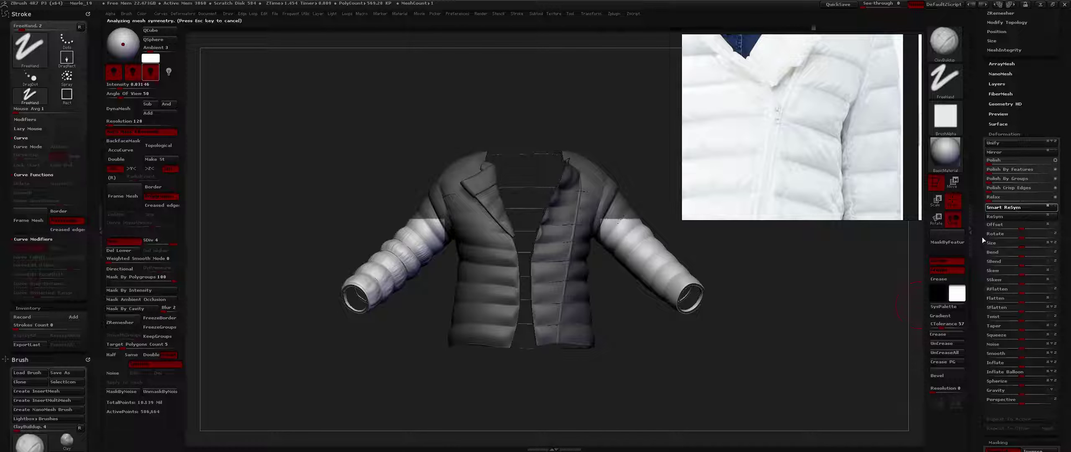